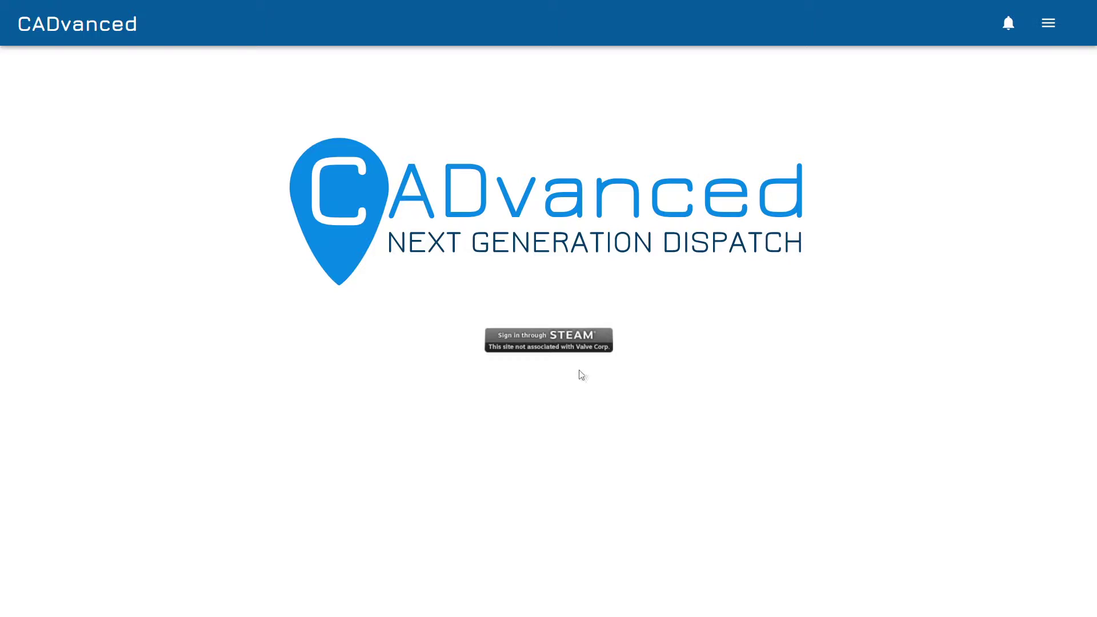
Sign in to CADvanced through Steam and approve the login on the Steam page.
left_click(545, 349)
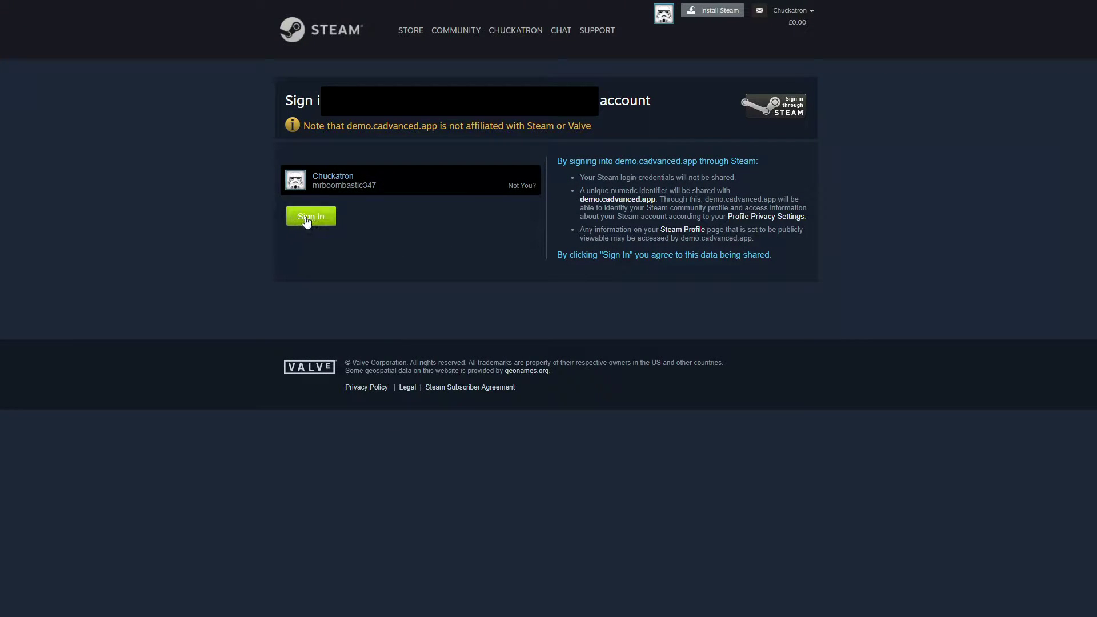
left_click(308, 218)
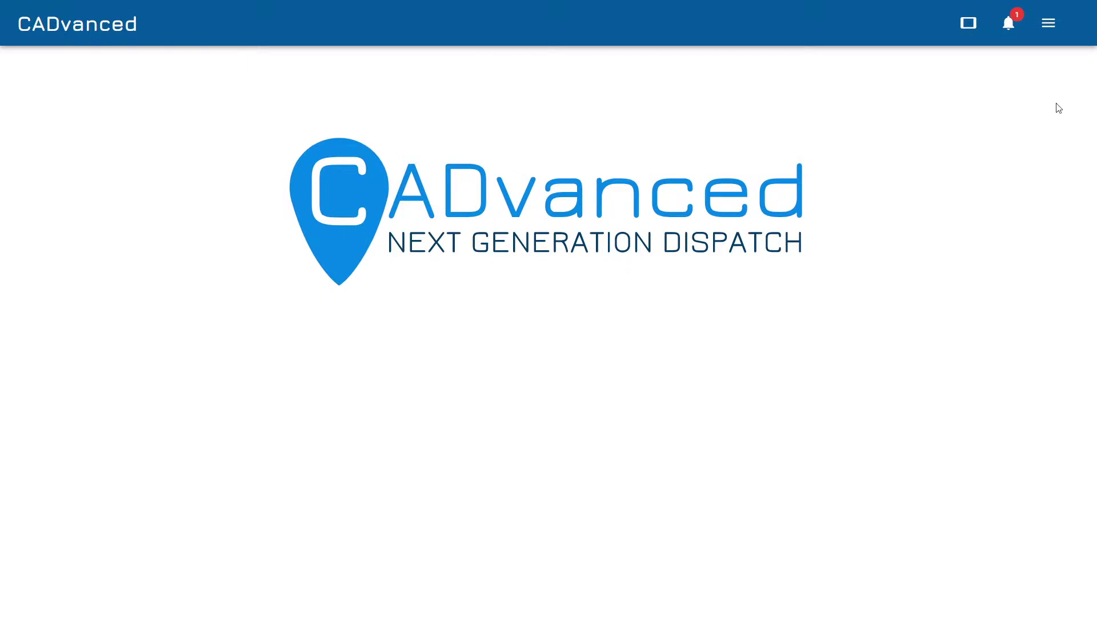
Go to the Admin area and open Define Values > Calls.
left_click(1048, 23)
left_click(1021, 107)
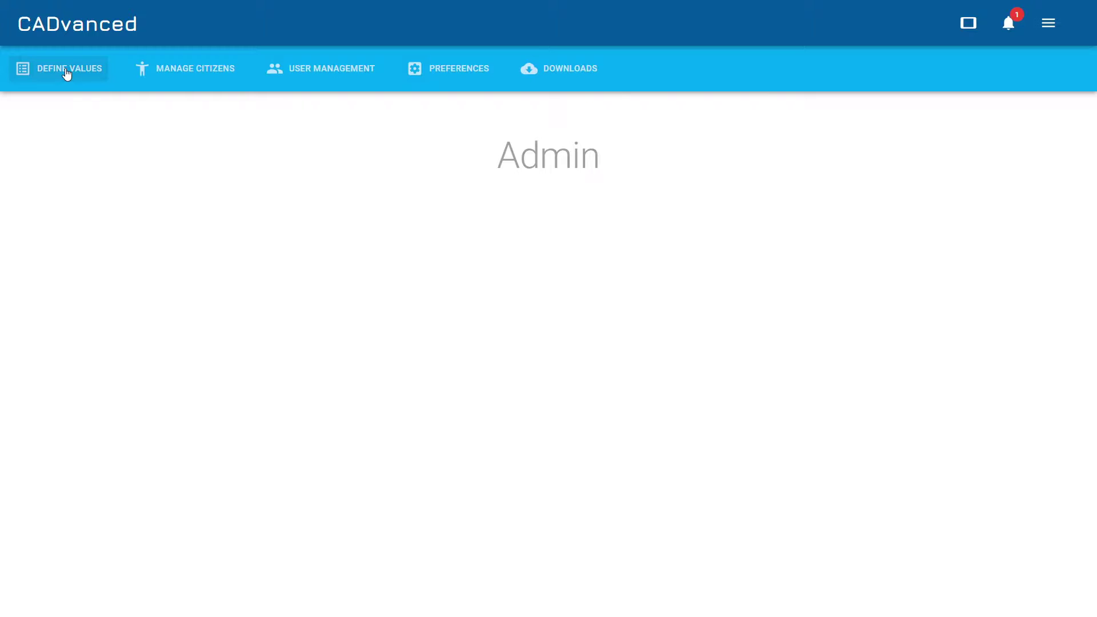
left_click(64, 68)
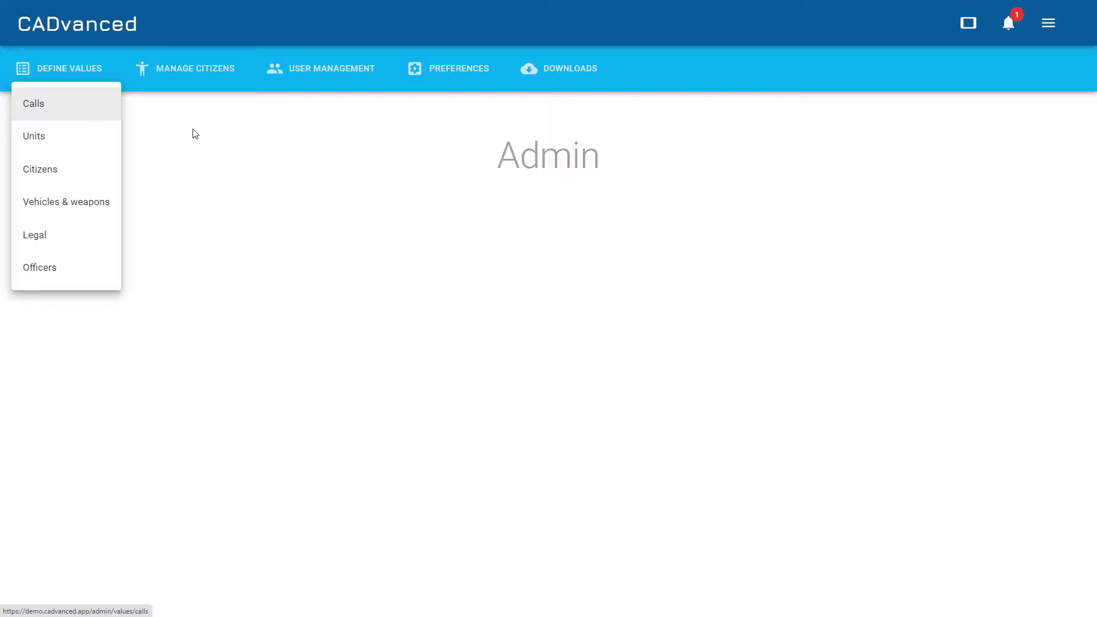
left_click(49, 109)
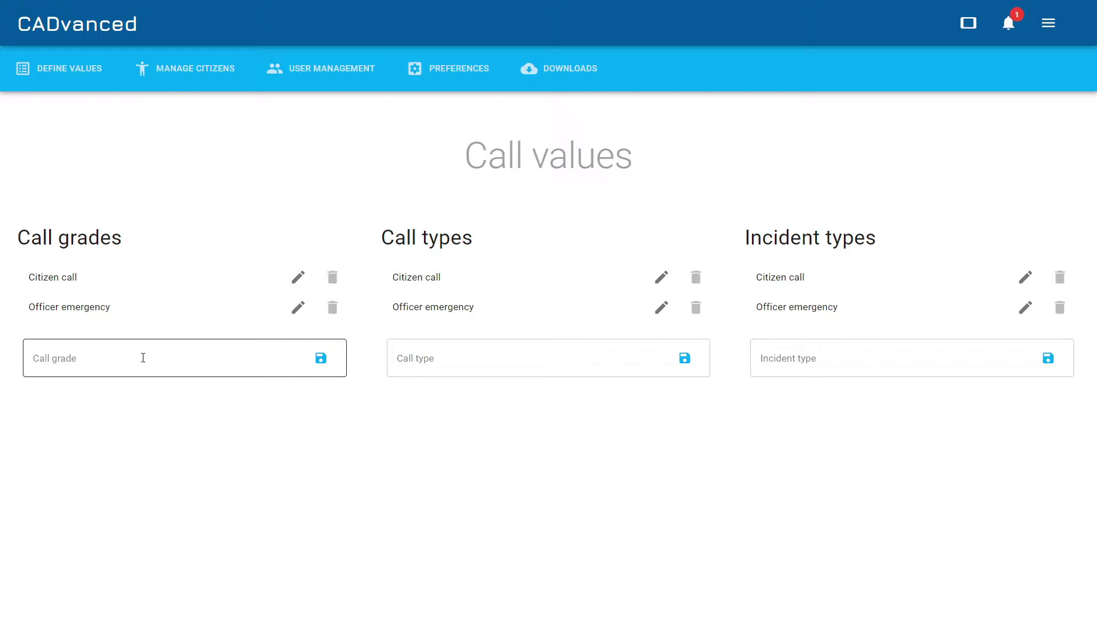
Add a new call grade named Grade 1.
left_click(143, 358)
type("Grade 1")
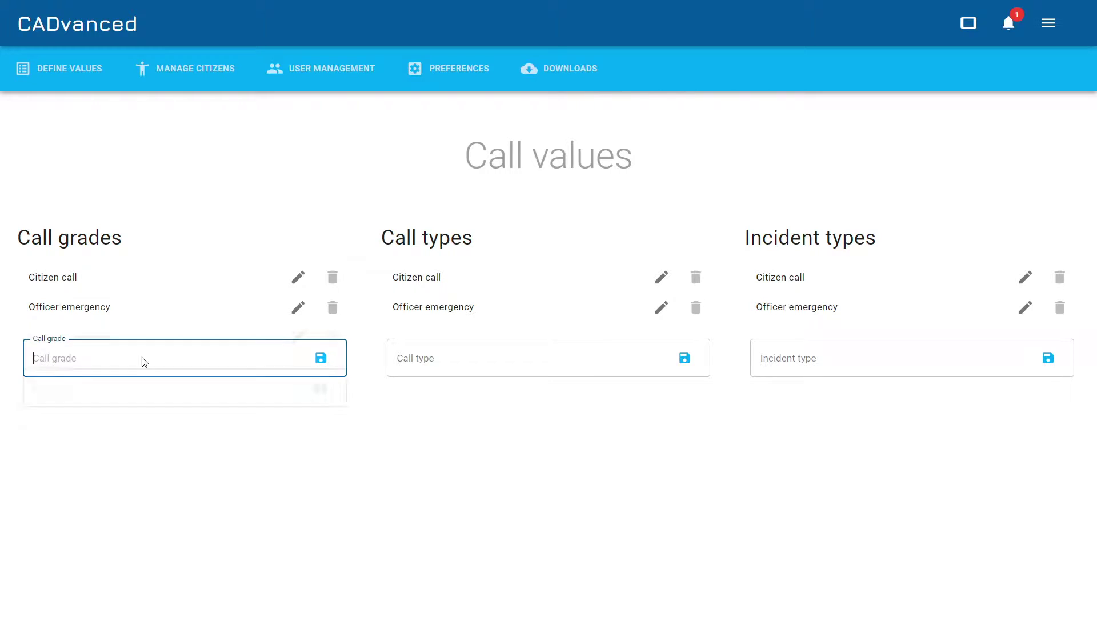
key("Return")
Rename the Grade 1 call grade to Grade 1a.
left_click(298, 308)
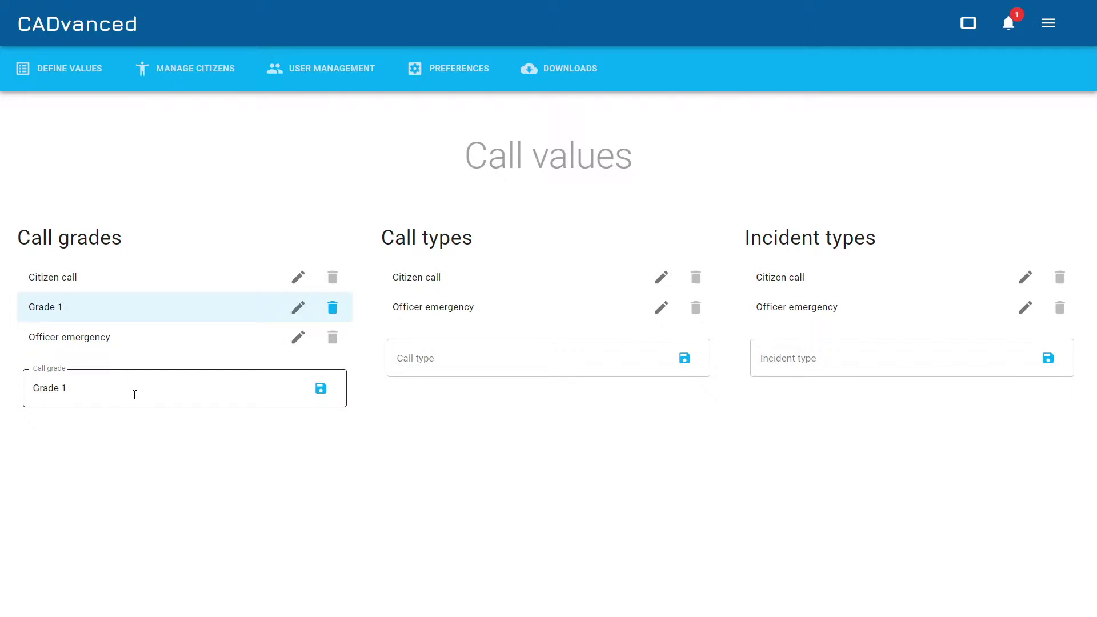
type("a")
key("Return")
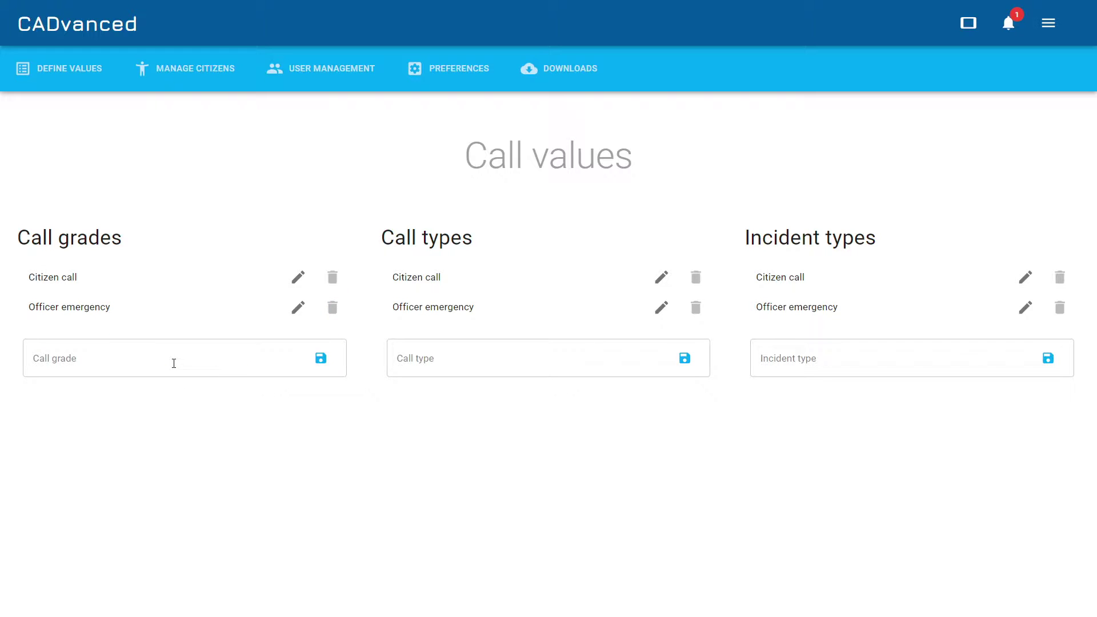
left_click(174, 366)
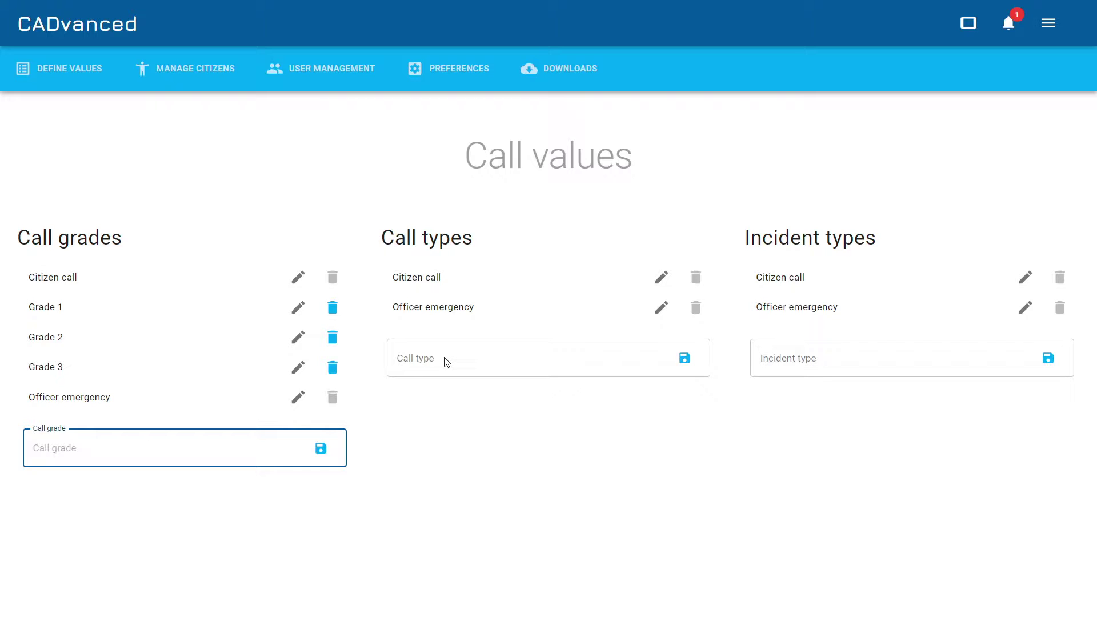
Add call types 101 and 999 and incident types Arson and Attempted robbery.
left_click(446, 362)
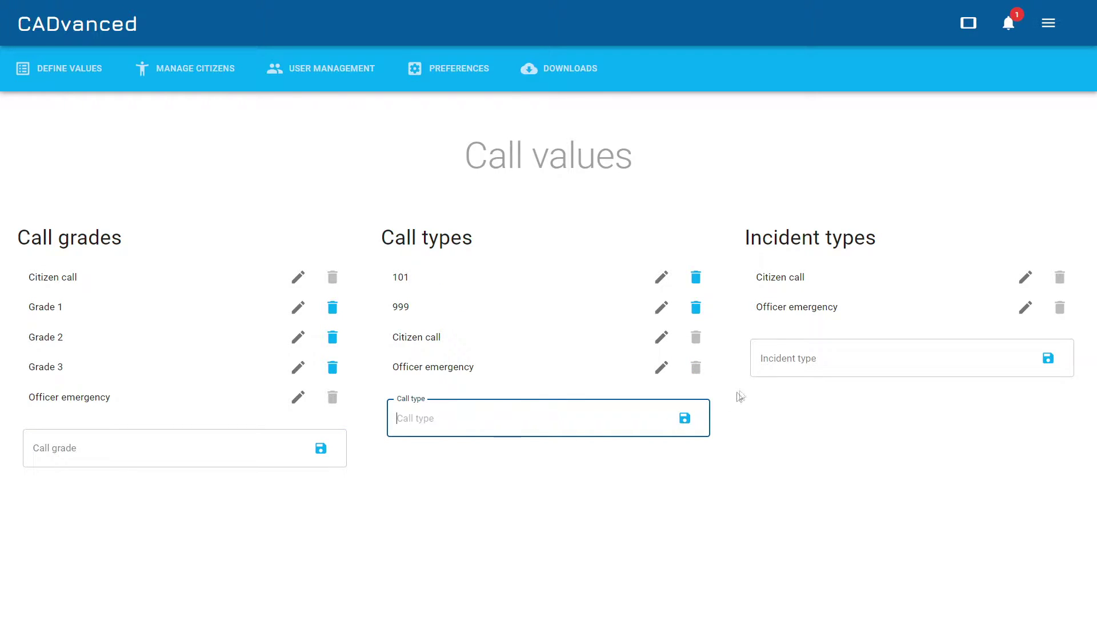
left_click(812, 358)
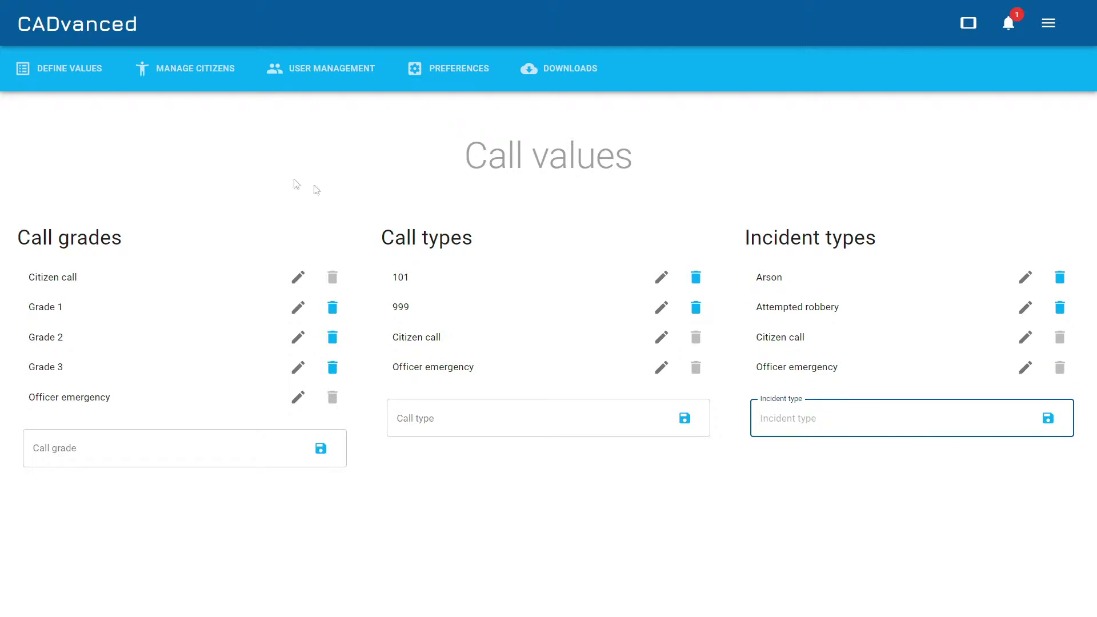
Open Define Values > Units to review unit types Dog, Homocide and Traffic.
left_click(50, 73)
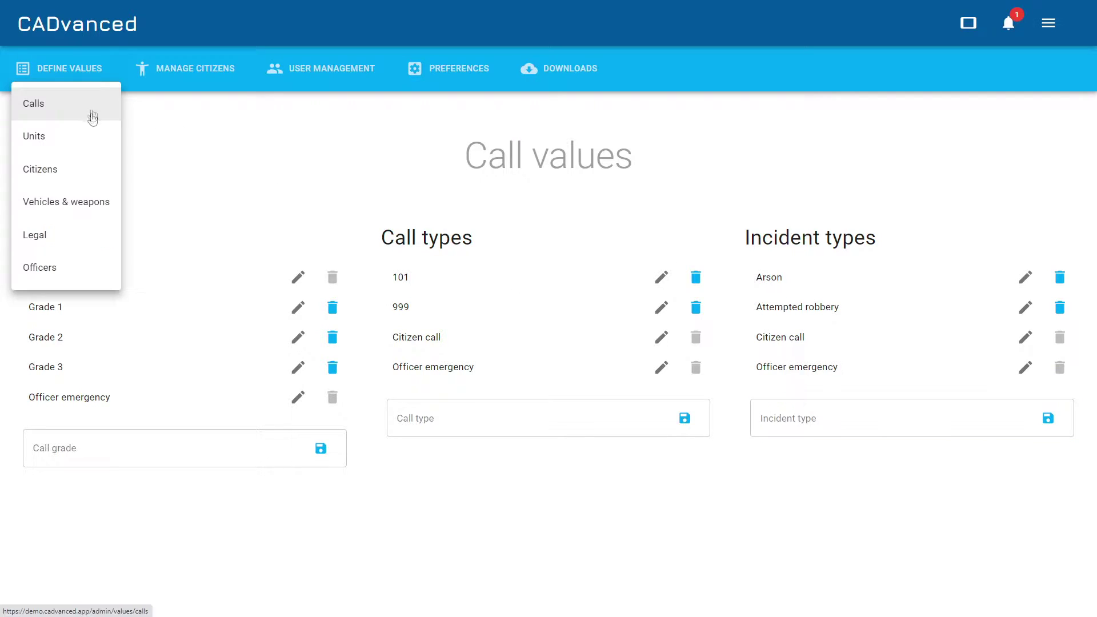
left_click(49, 142)
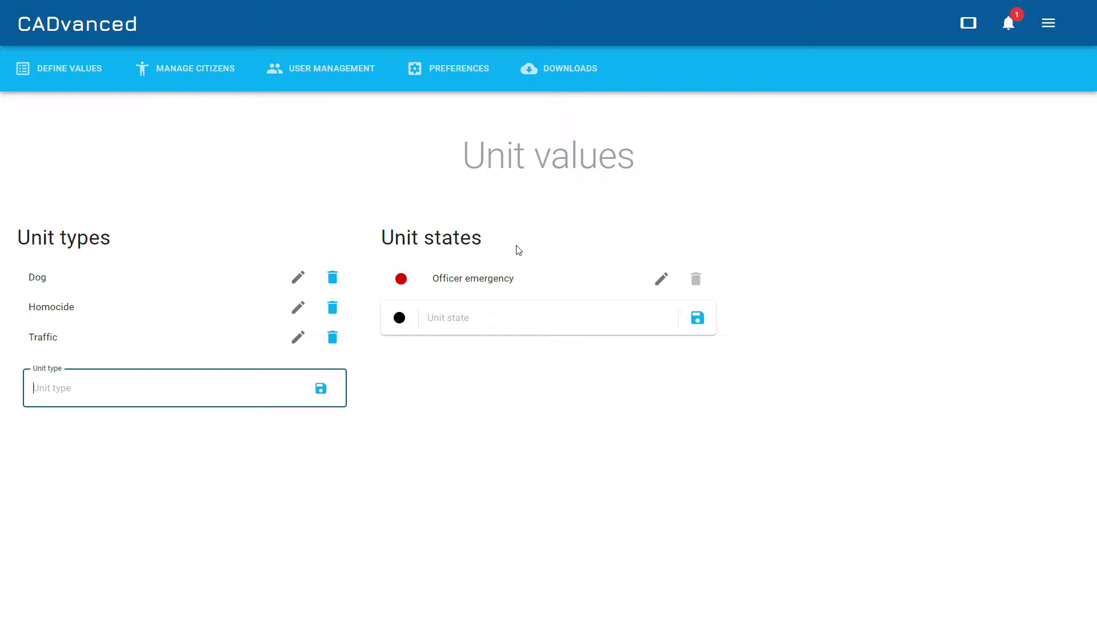
left_click(502, 321)
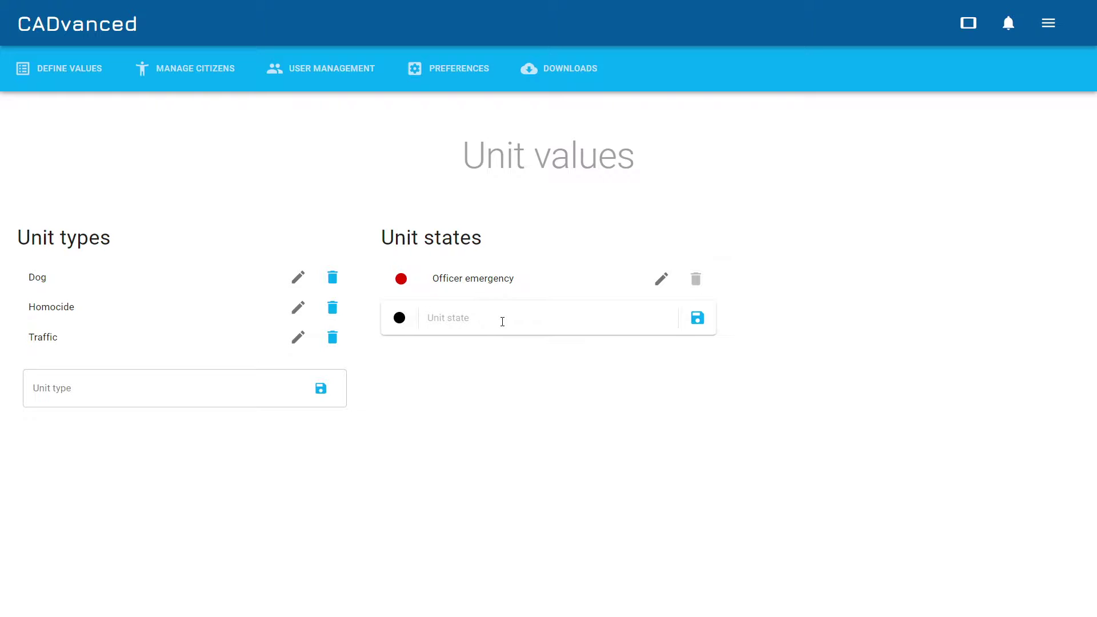
Add an Active unit state coloured light green.
type("Active")
left_click(400, 318)
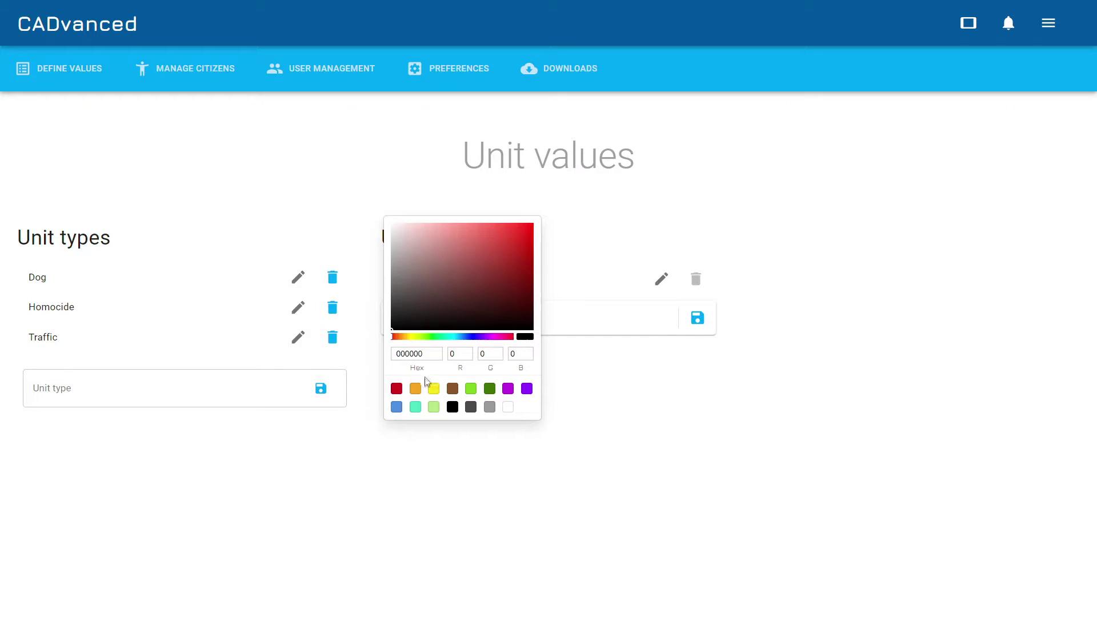
left_click(470, 389)
left_click(660, 394)
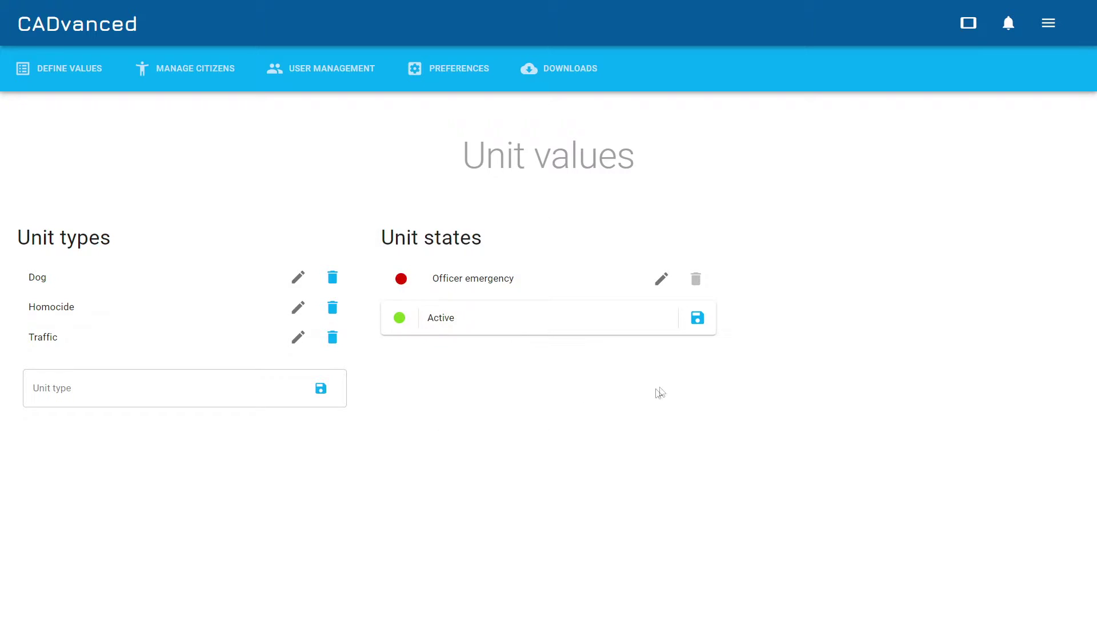
left_click(699, 319)
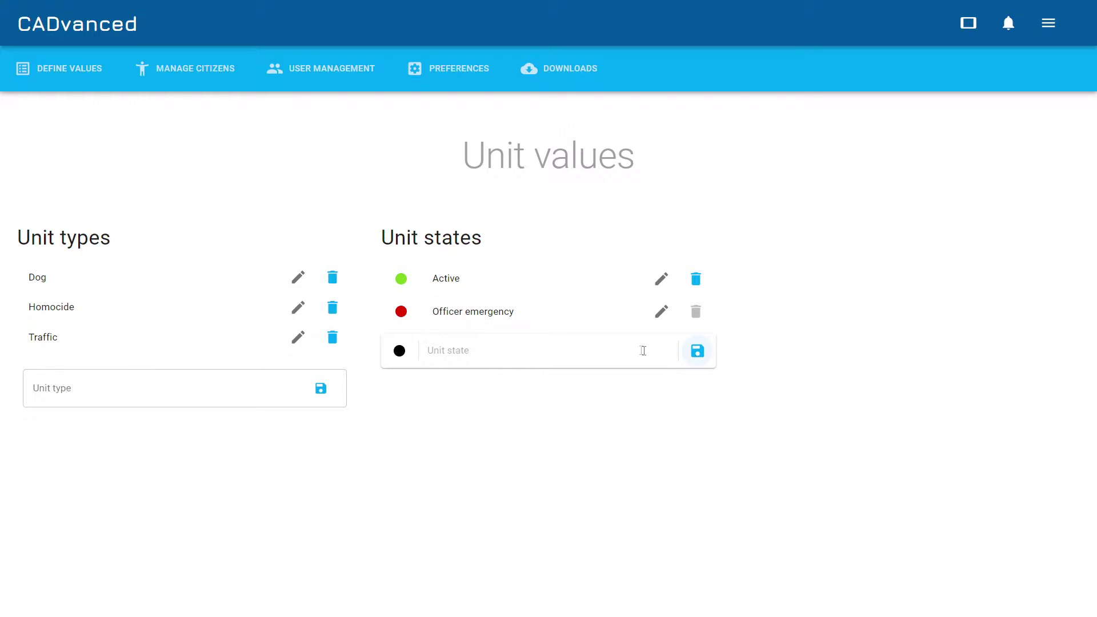
Add an Inactive unit state coloured blue, then go to Citizen values.
left_click(610, 347)
type("Inactive")
left_click(400, 351)
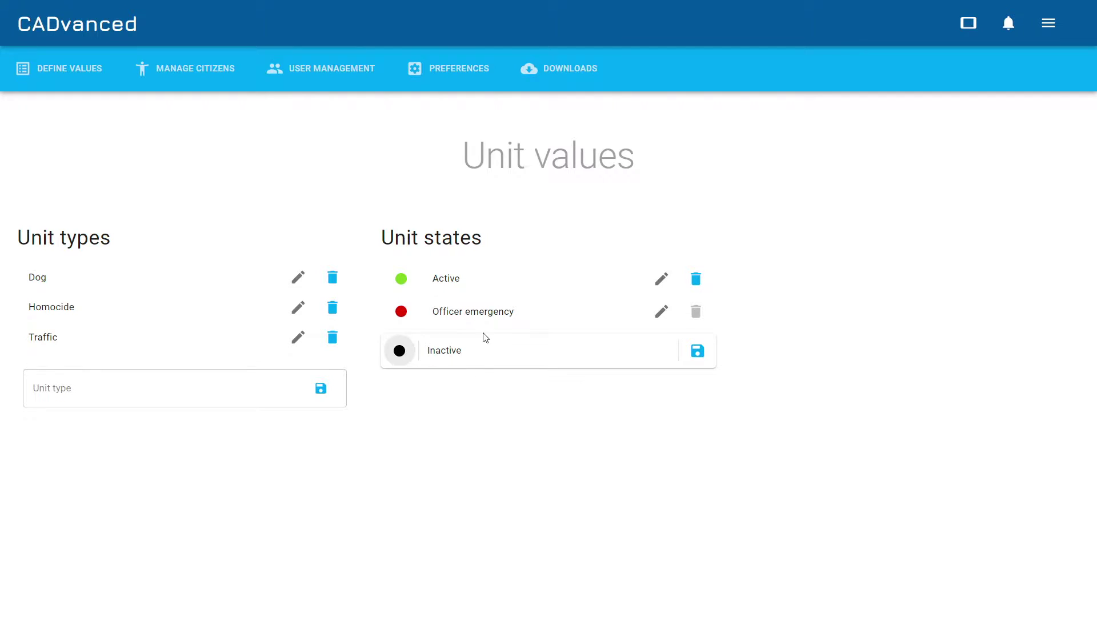
left_click(396, 440)
left_click(654, 433)
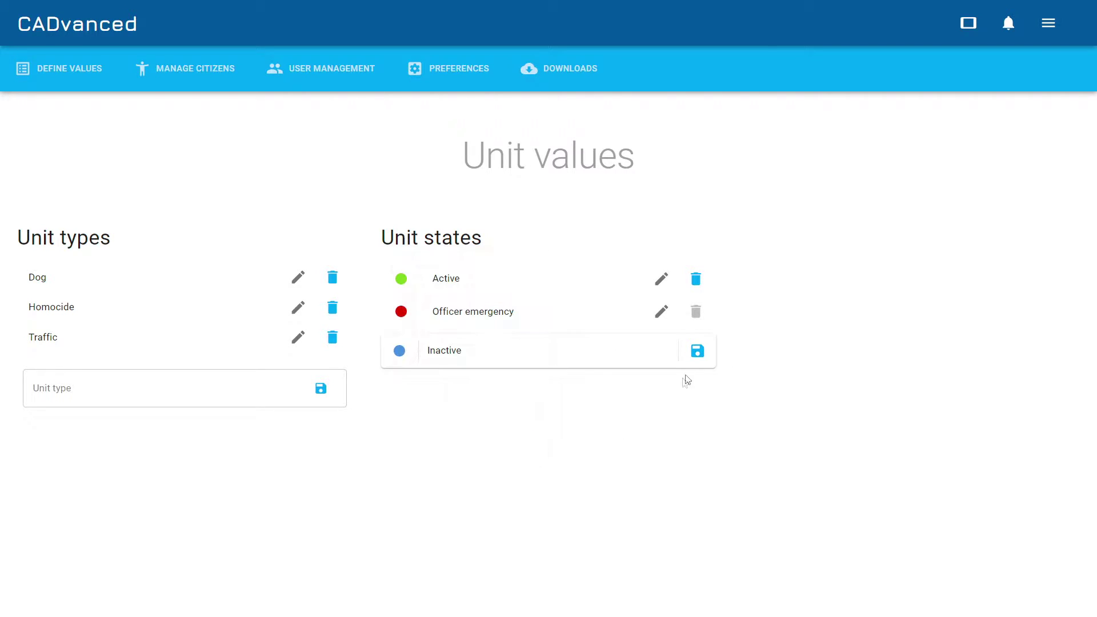
left_click(698, 352)
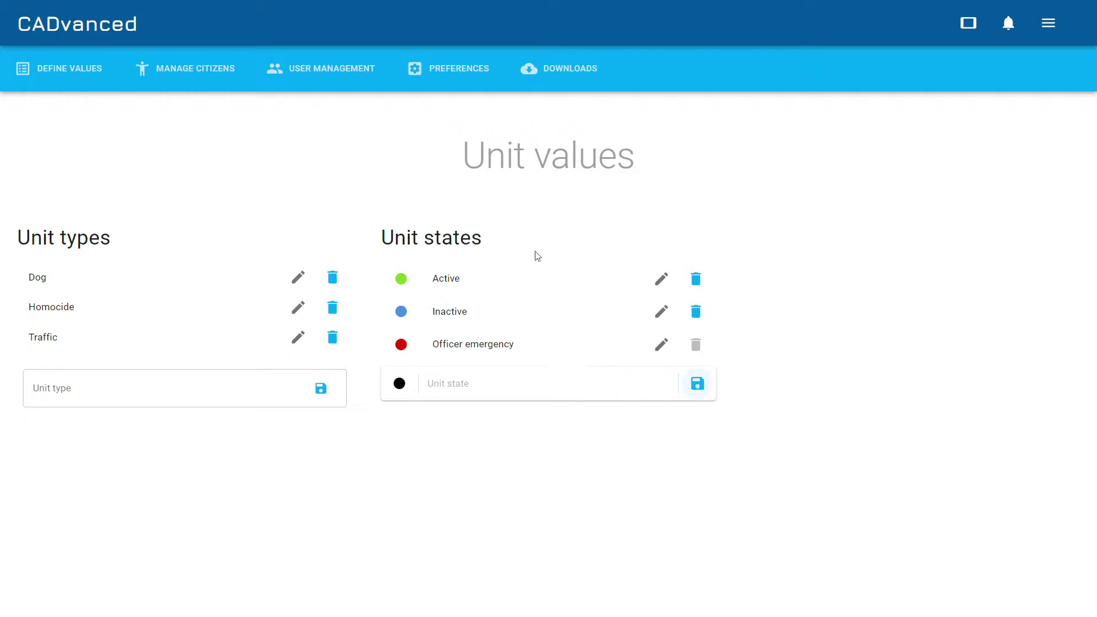
left_click(57, 171)
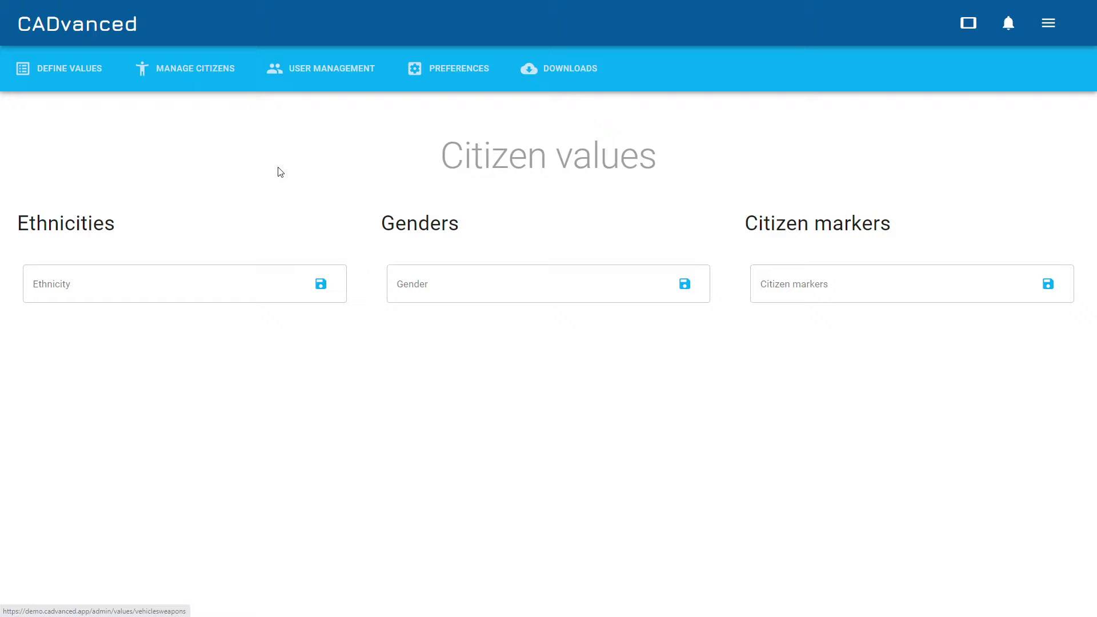
Add ethnicities Asian, White; genders Female, Male, Other; markers Armed, History of violence.
left_click(203, 282)
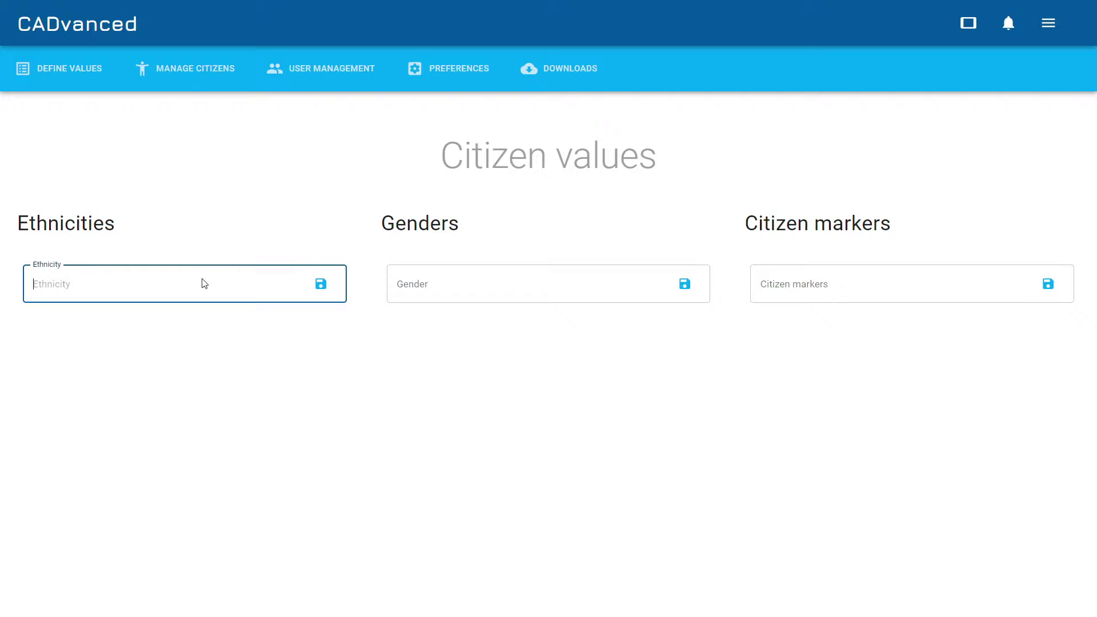
left_click(466, 289)
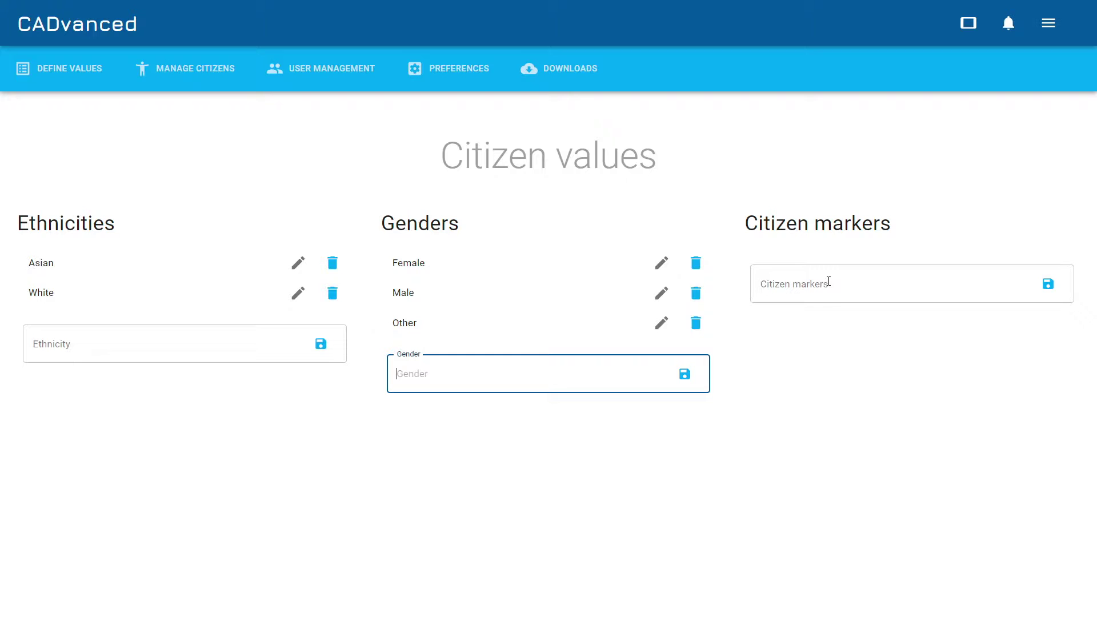
left_click(829, 282)
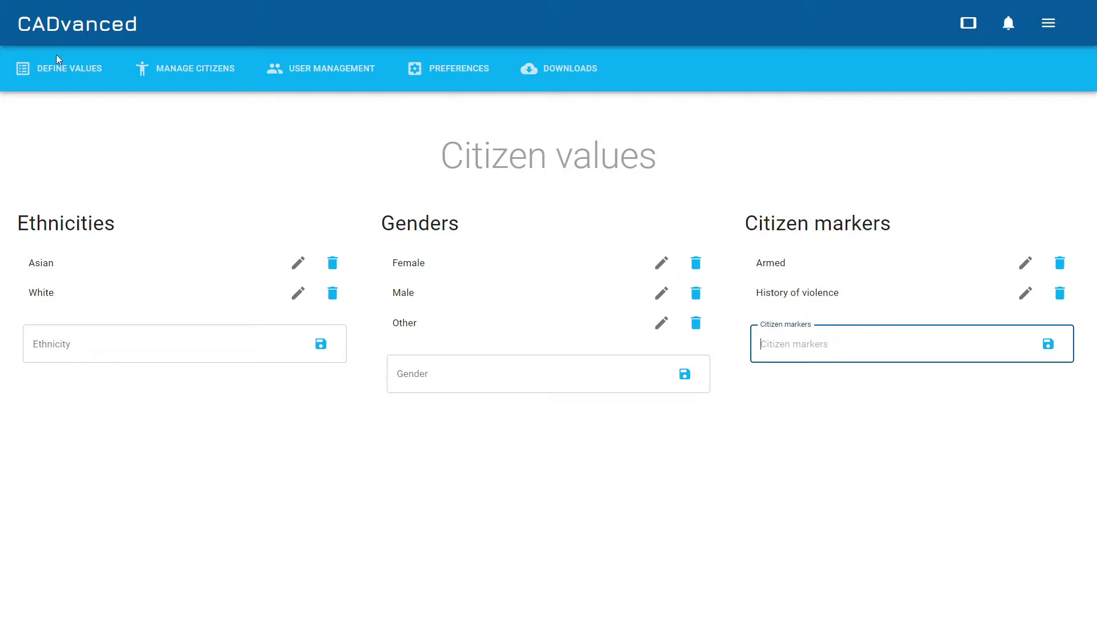
left_click(58, 71)
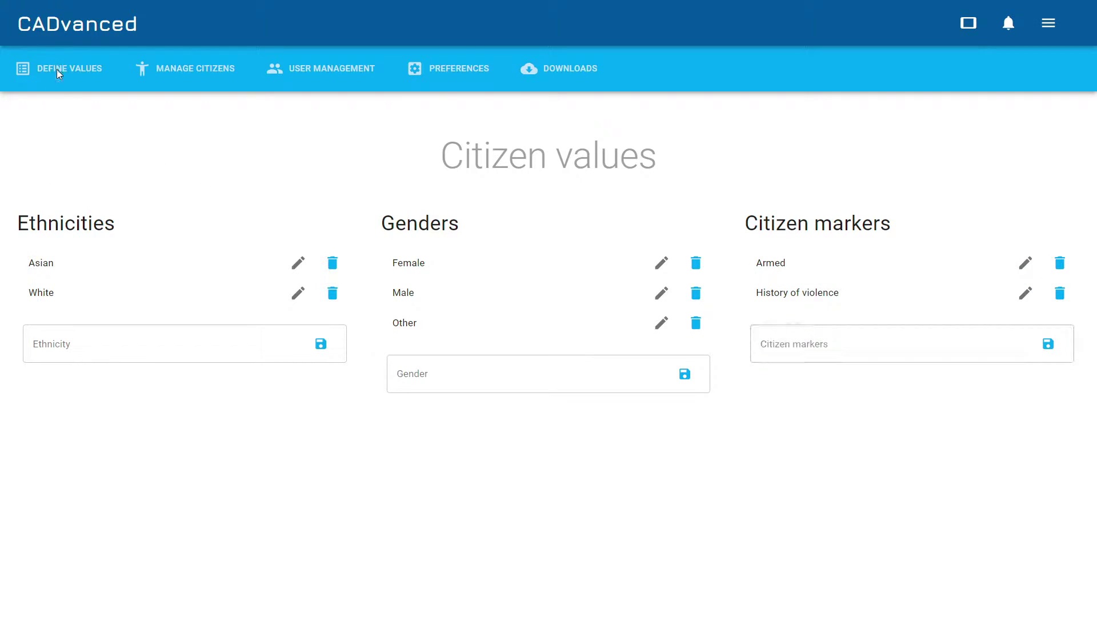
left_click(76, 204)
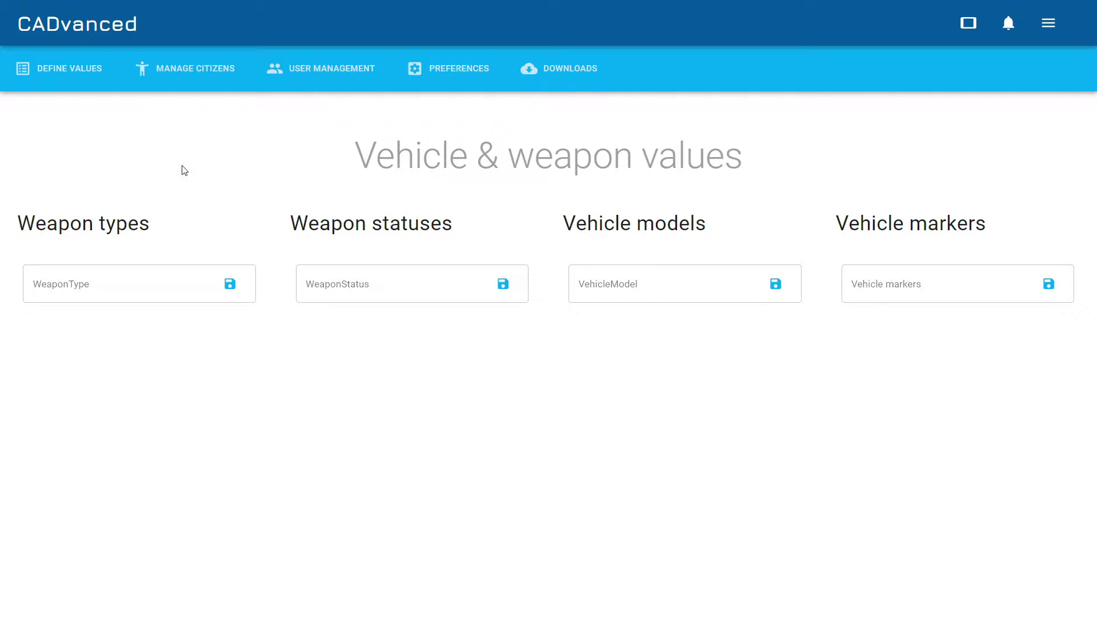
Enter weapon types Assault rifle, Pistol, Shotgun and weapon statuses Modified, Stolen.
left_click(148, 283)
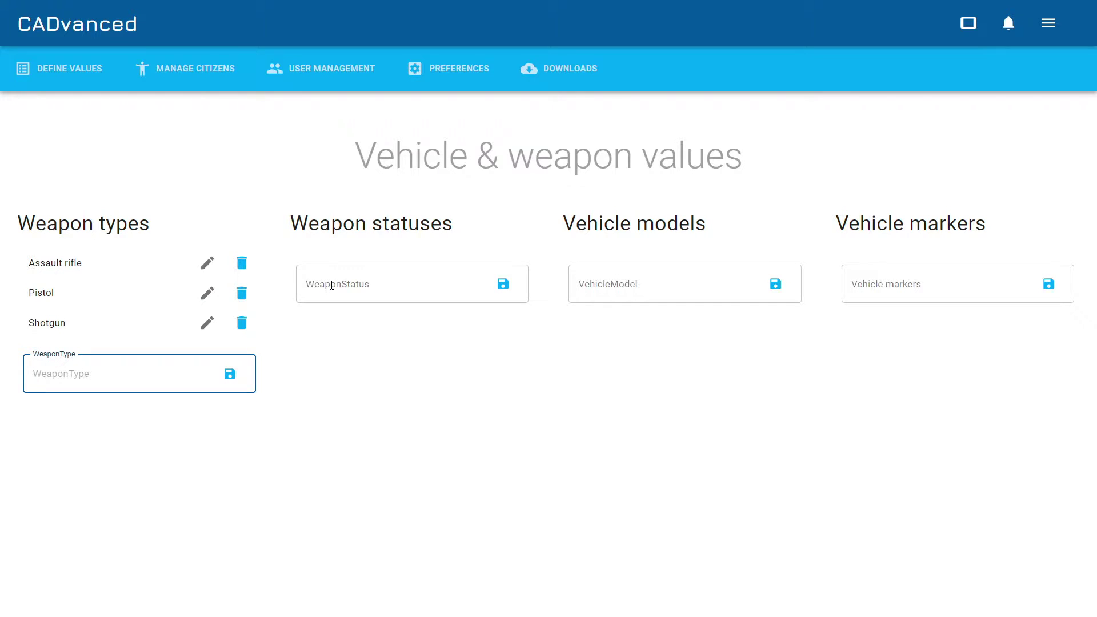
left_click(332, 284)
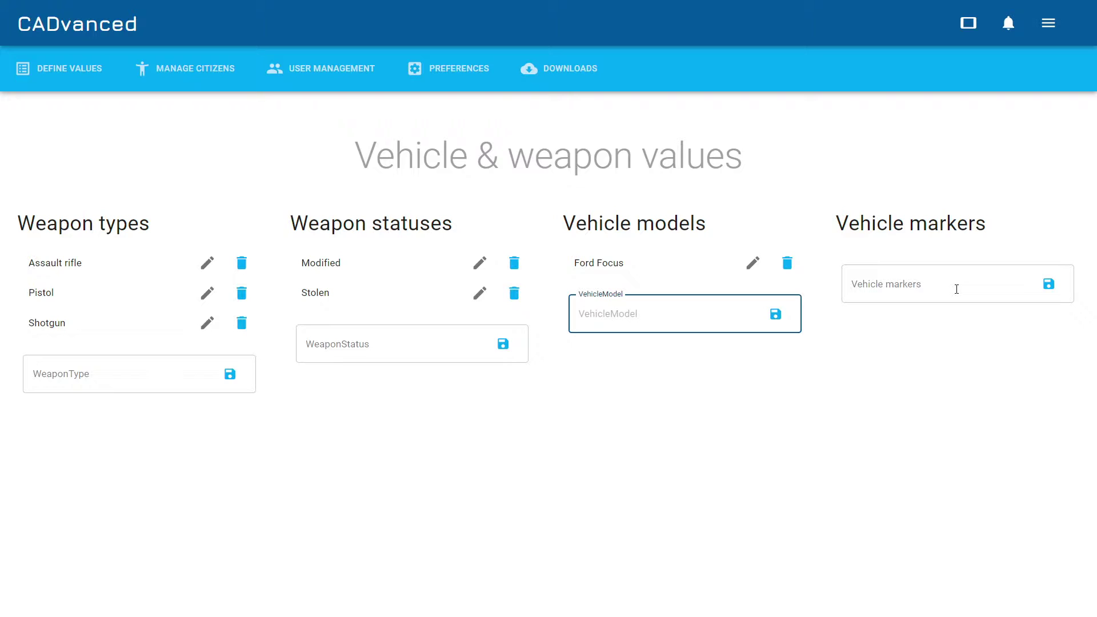
Open Define Values > Legal, showing empty insurance, licence and charge lists.
left_click(958, 292)
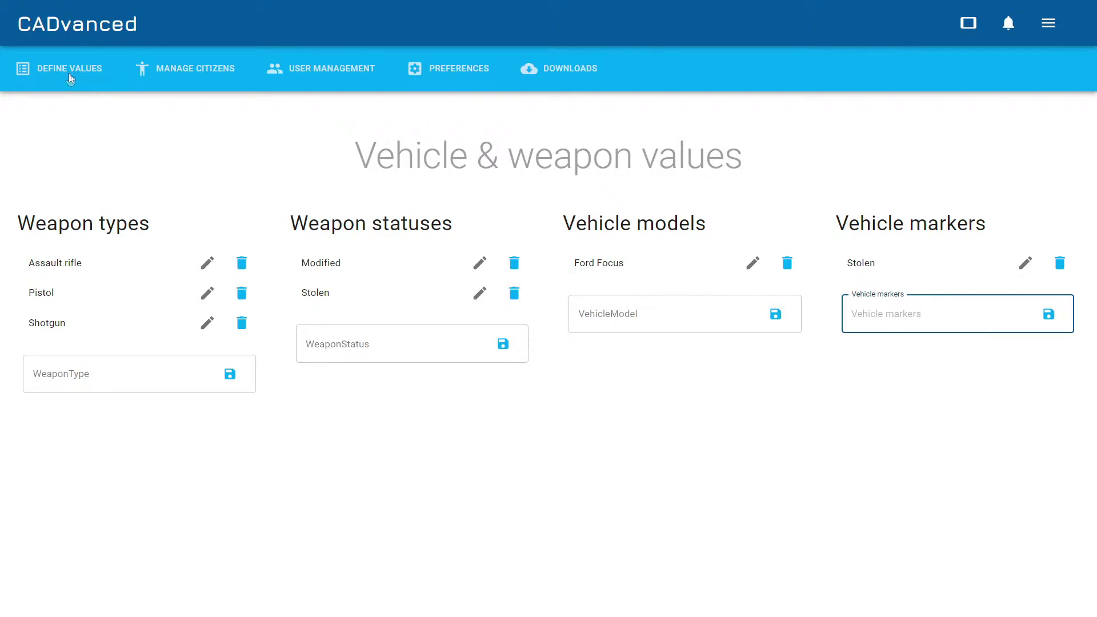
left_click(68, 79)
left_click(49, 237)
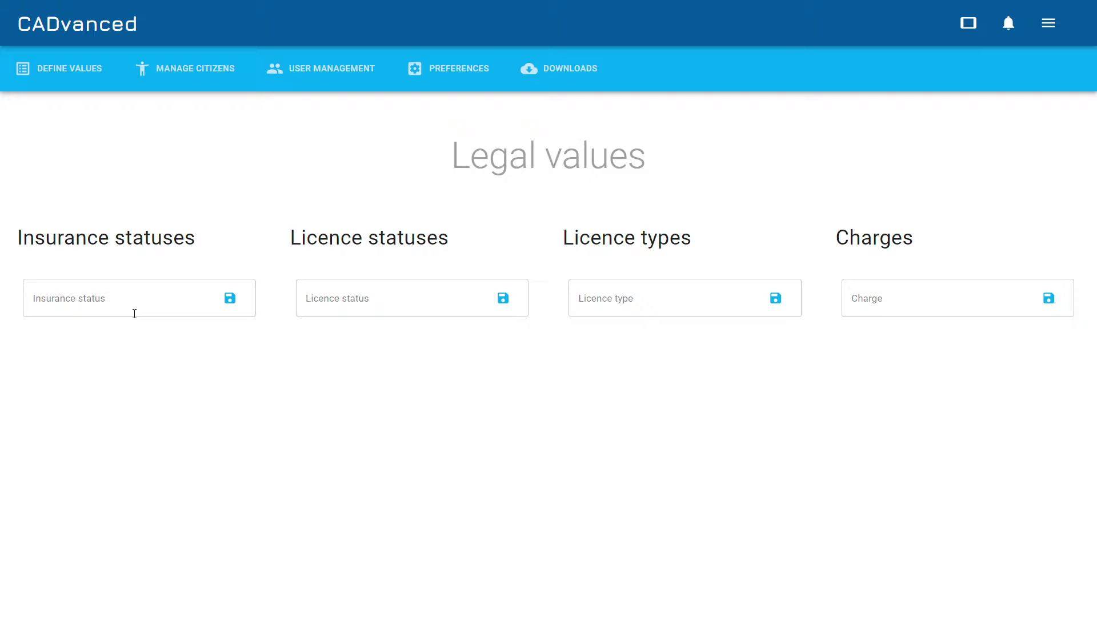
Add Expired/Valid statuses, Drivers/Weapons licence types, and charges Drunk and disorderly, Breach of the peace.
left_click(135, 313)
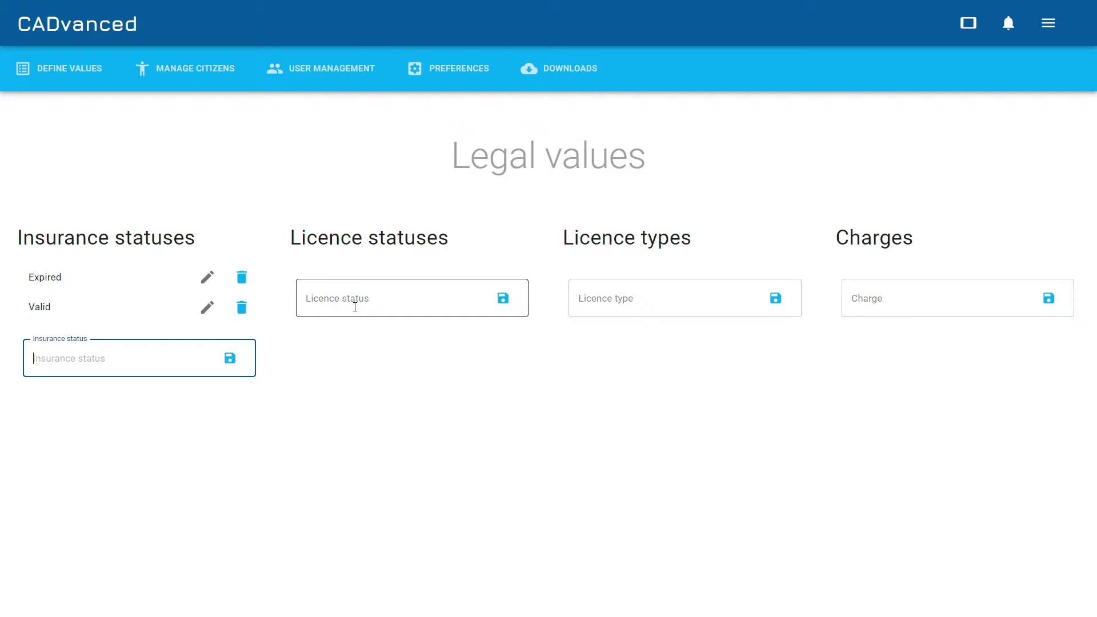
left_click(355, 308)
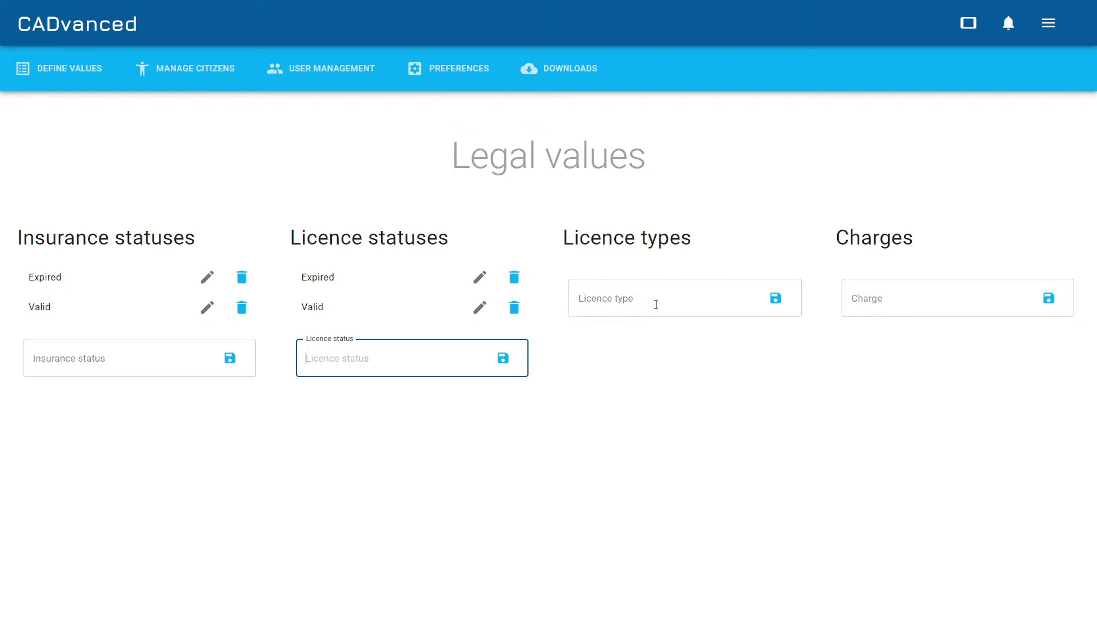
left_click(656, 307)
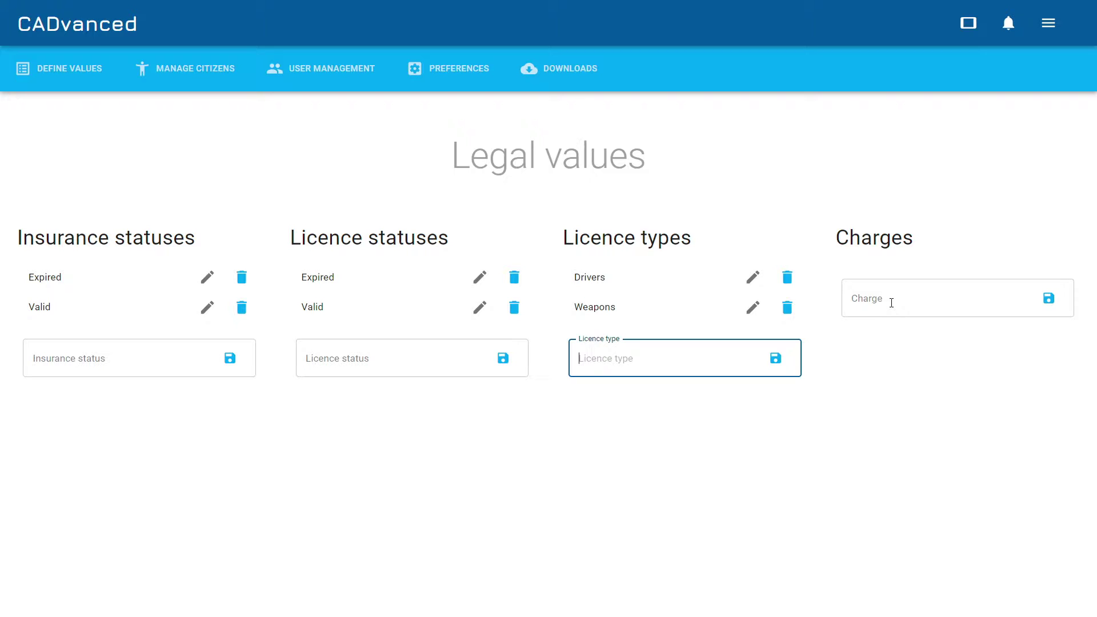
left_click(892, 304)
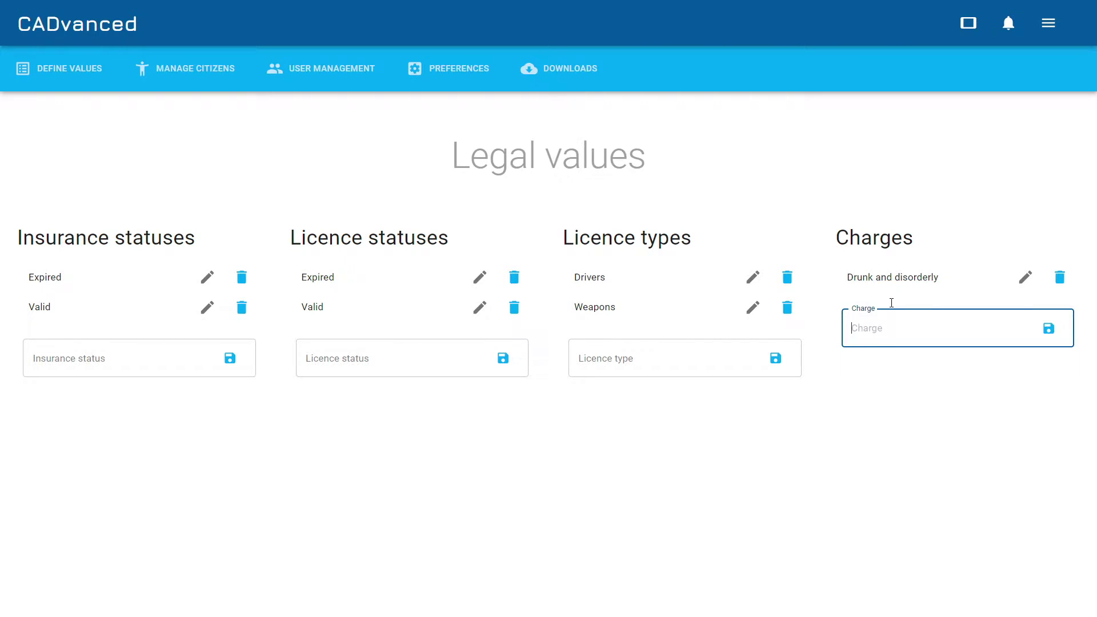
left_click(81, 71)
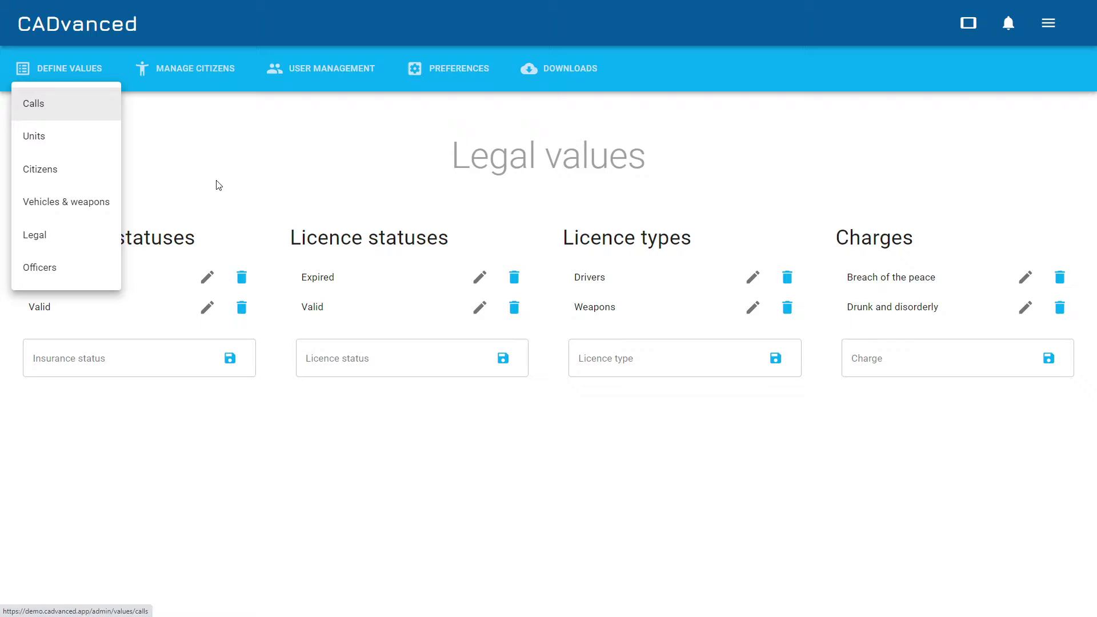
Add Sergeant, Captain and Constable as officer ranks, then bring up the User management list.
left_click(39, 268)
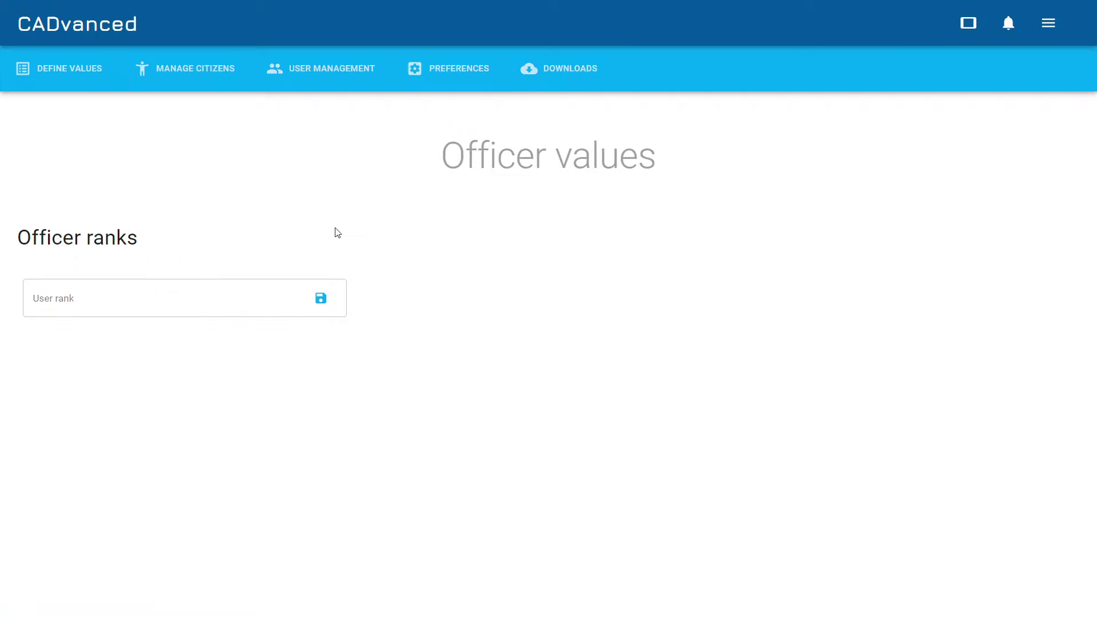
left_click(243, 300)
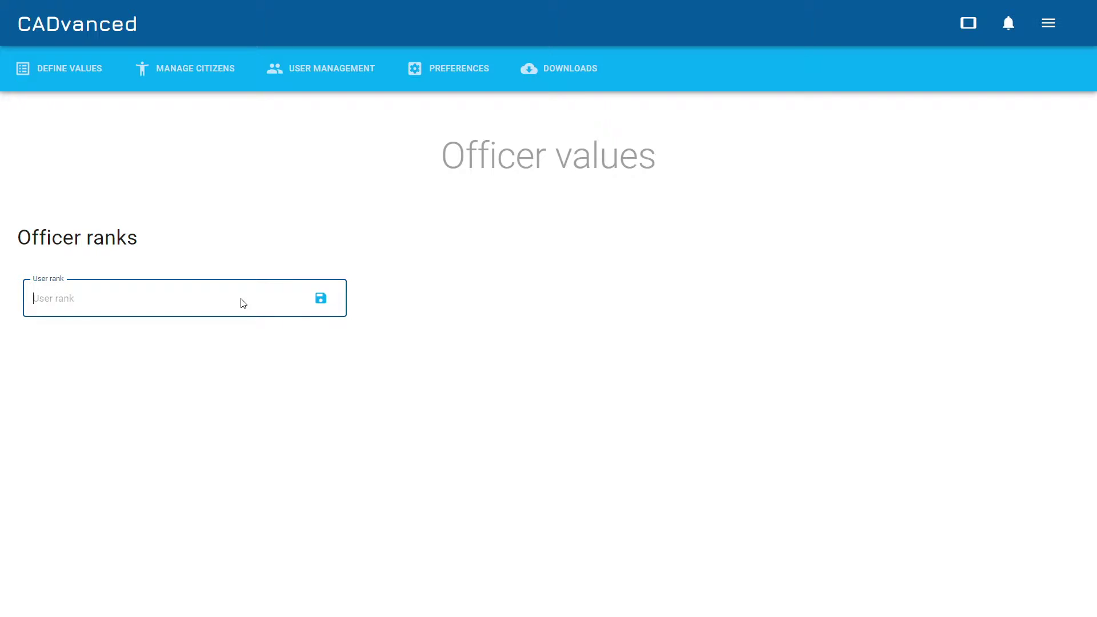
left_click(46, 387)
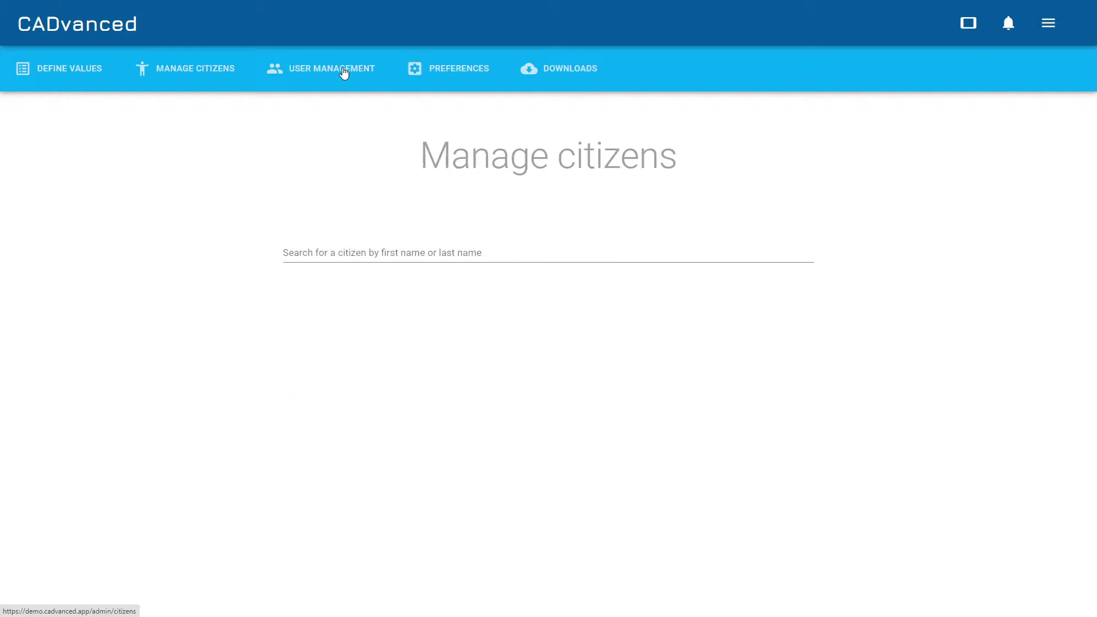
left_click(342, 68)
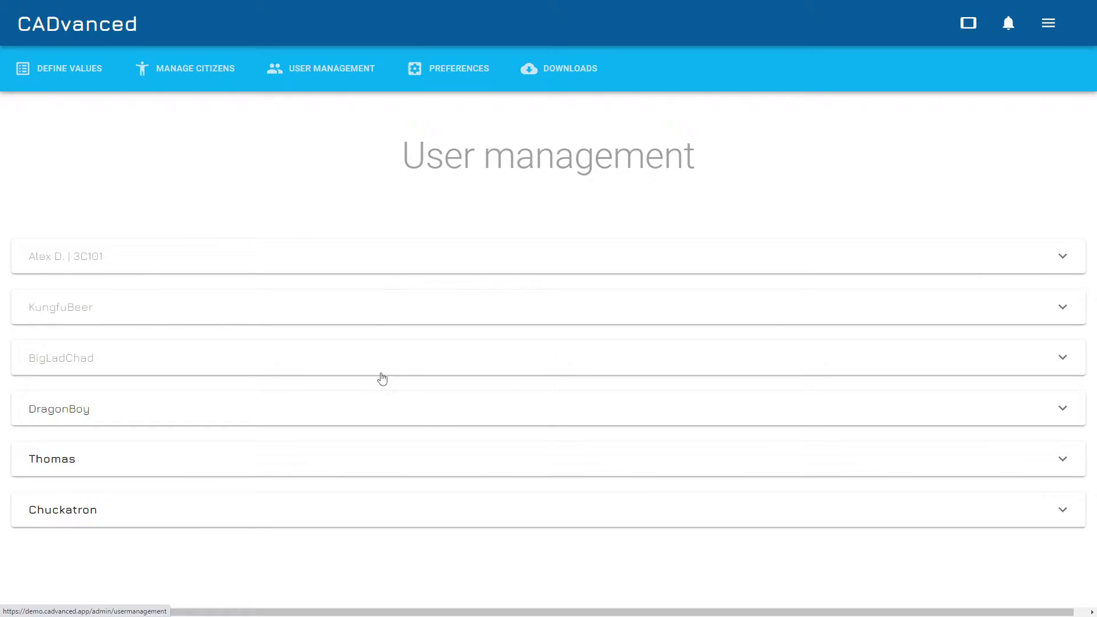
Expand a user's entry and review their alias and every permission, from Dispatcher to Roleplay as Officer.
left_click(491, 457)
scroll(308, 365, "down", 3)
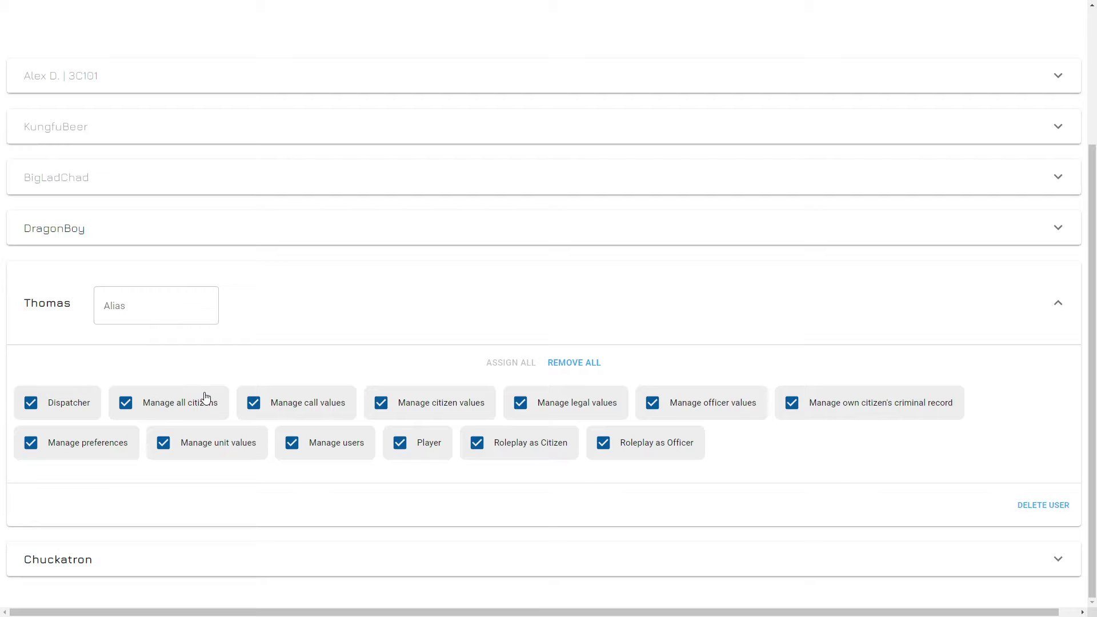
scroll(228, 384, "up", 3)
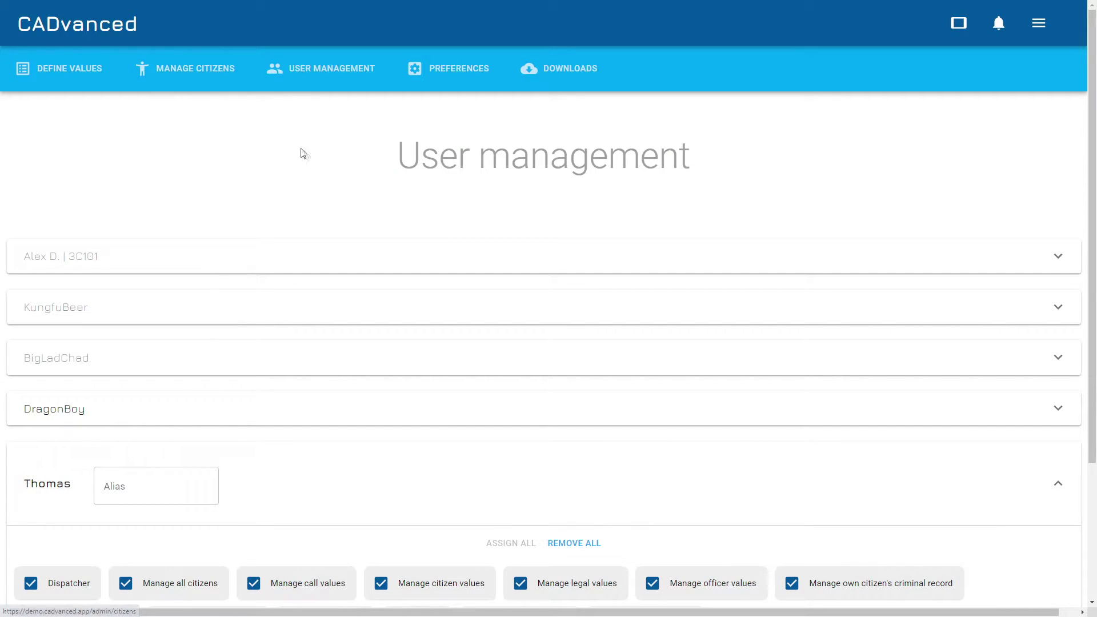
scroll(391, 212, "down", 3)
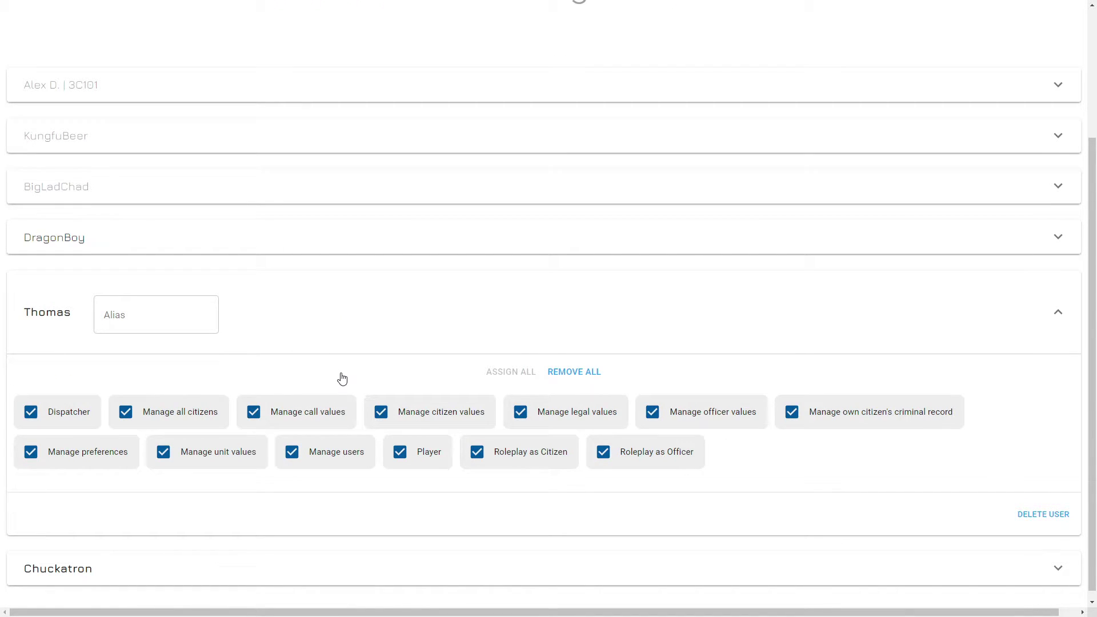
scroll(341, 378, "up", 3)
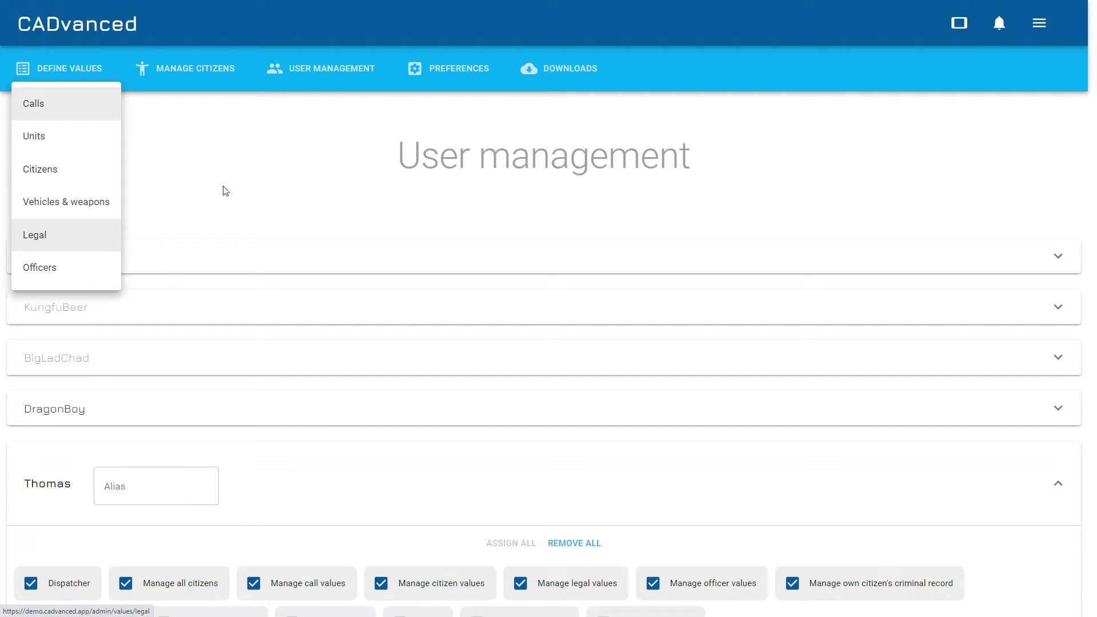
scroll(387, 190, "down", 3)
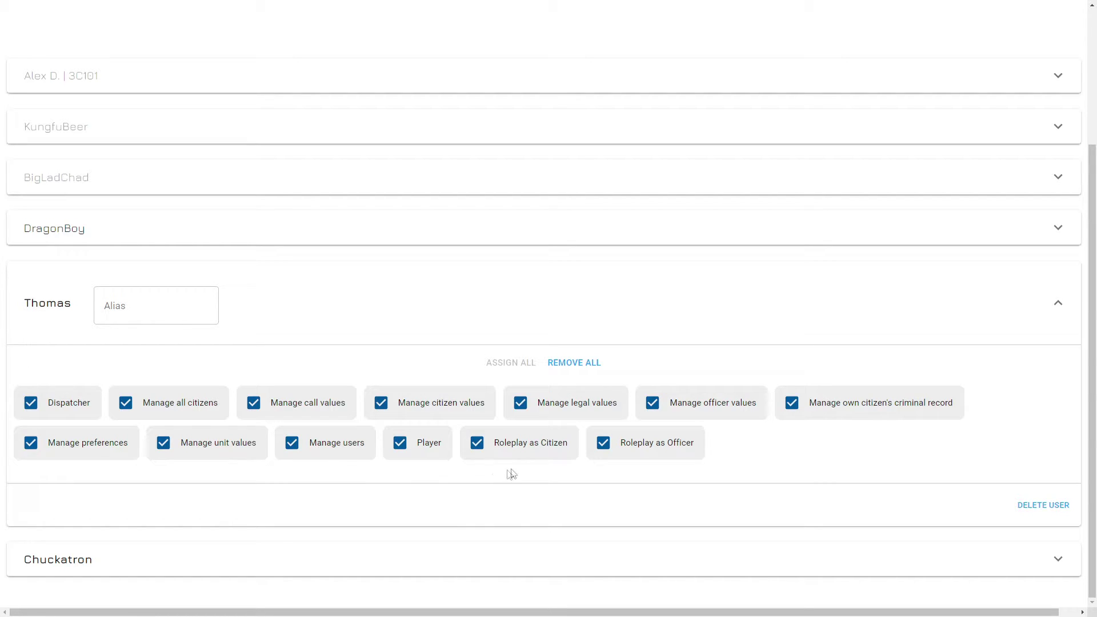
scroll(537, 297, "up", 2)
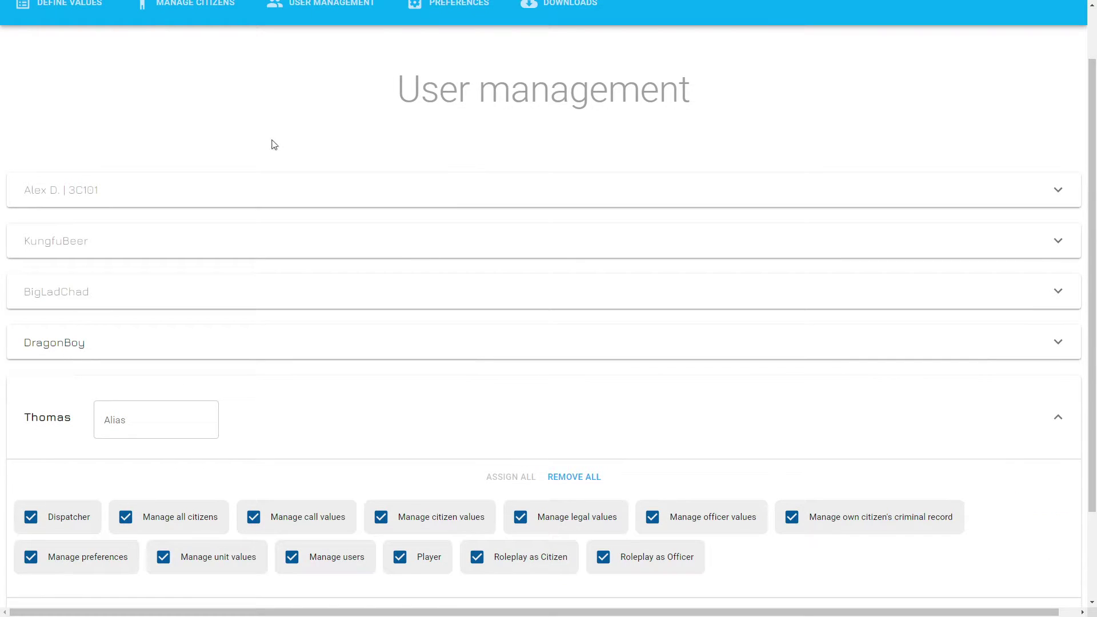
scroll(518, 392, "down", 2)
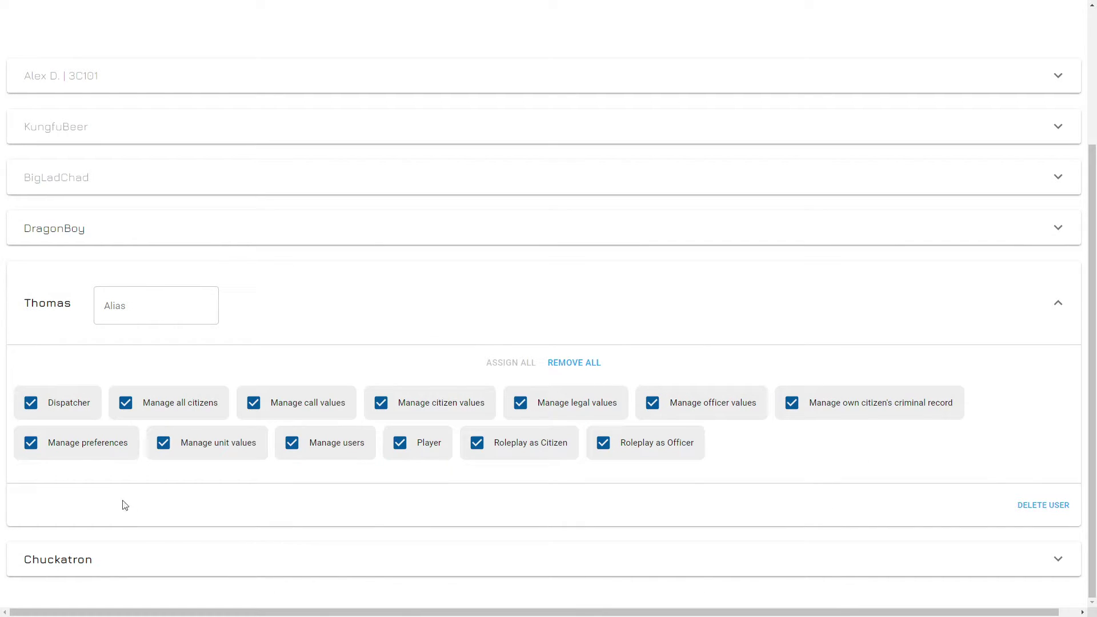
scroll(278, 350, "up", 3)
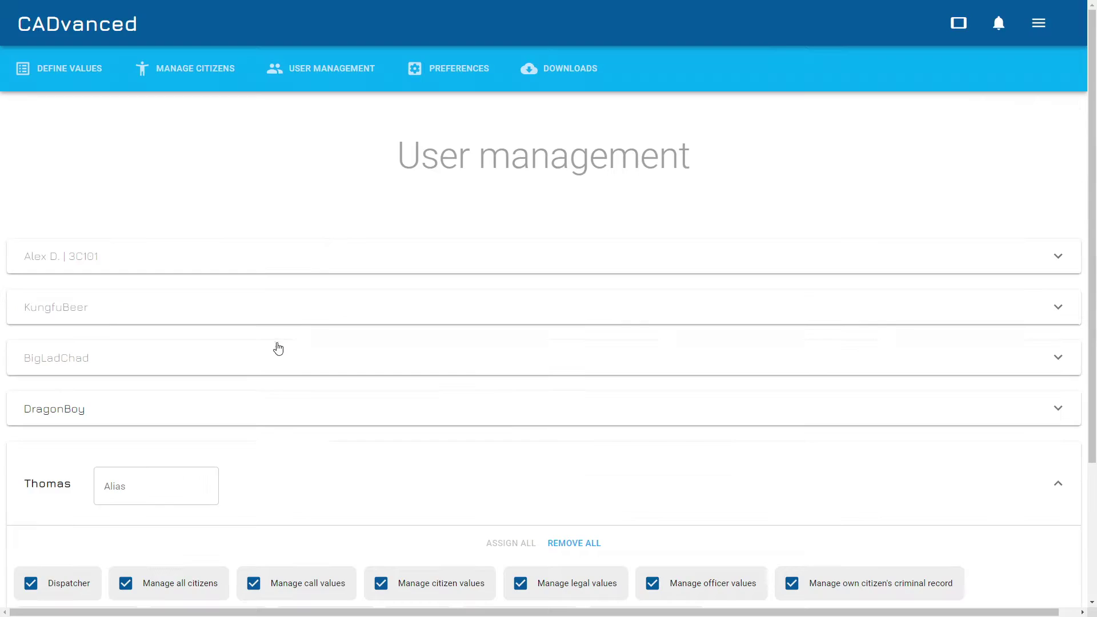
Bring up the Preferences page and scroll through its settings.
left_click(445, 70)
scroll(516, 191, "down", 3)
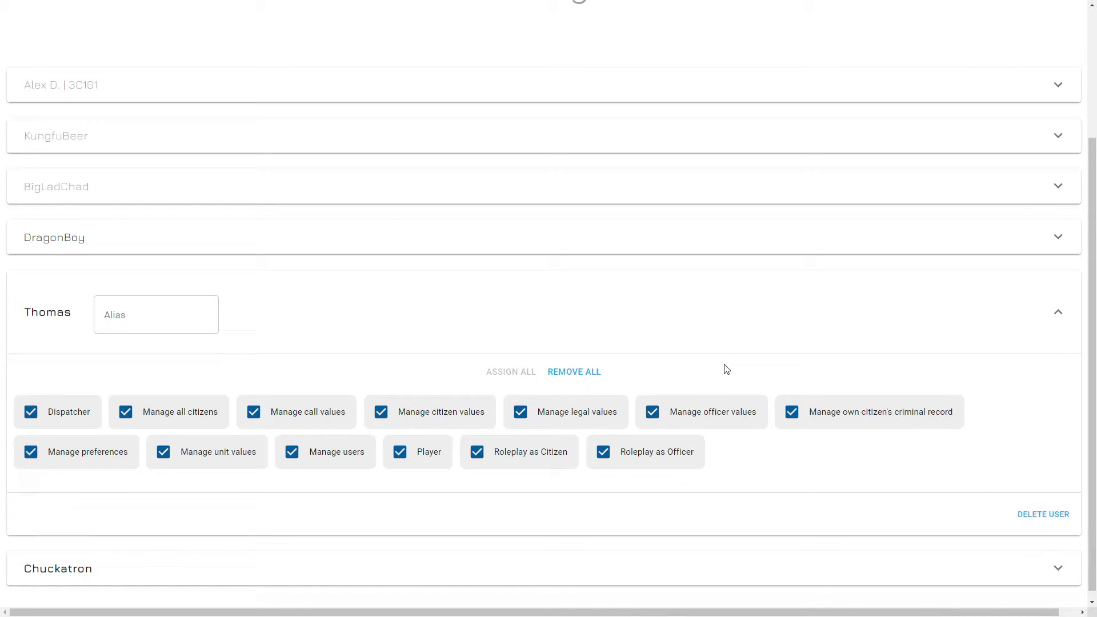
scroll(717, 364, "up", 3)
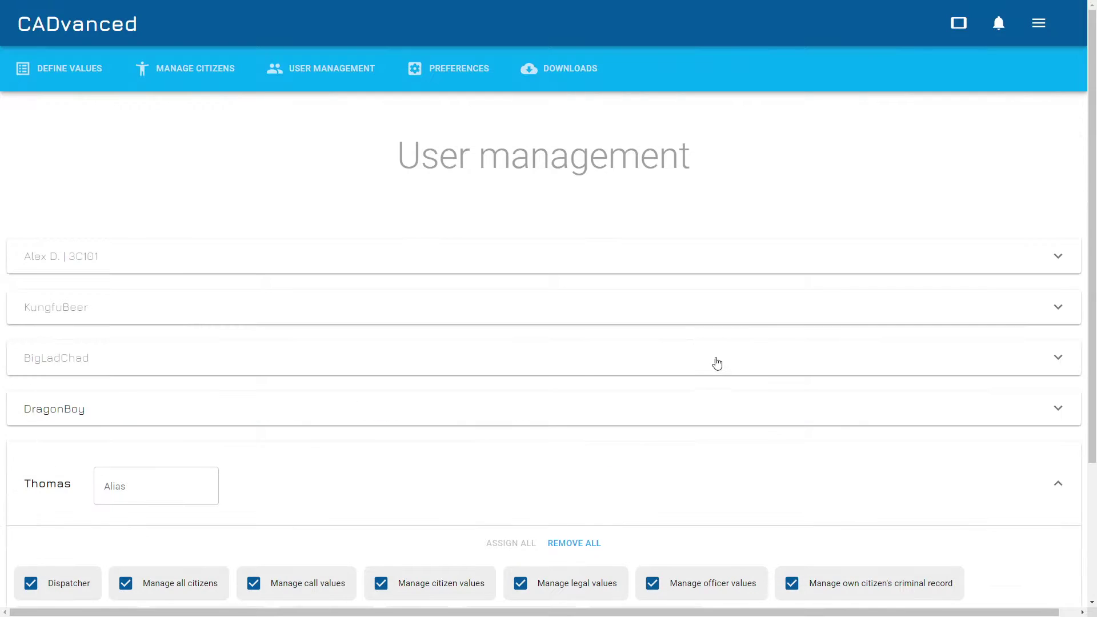
Show Preferences and scroll down to the FiveM integration, panic button and dispatcher settings.
left_click(453, 72)
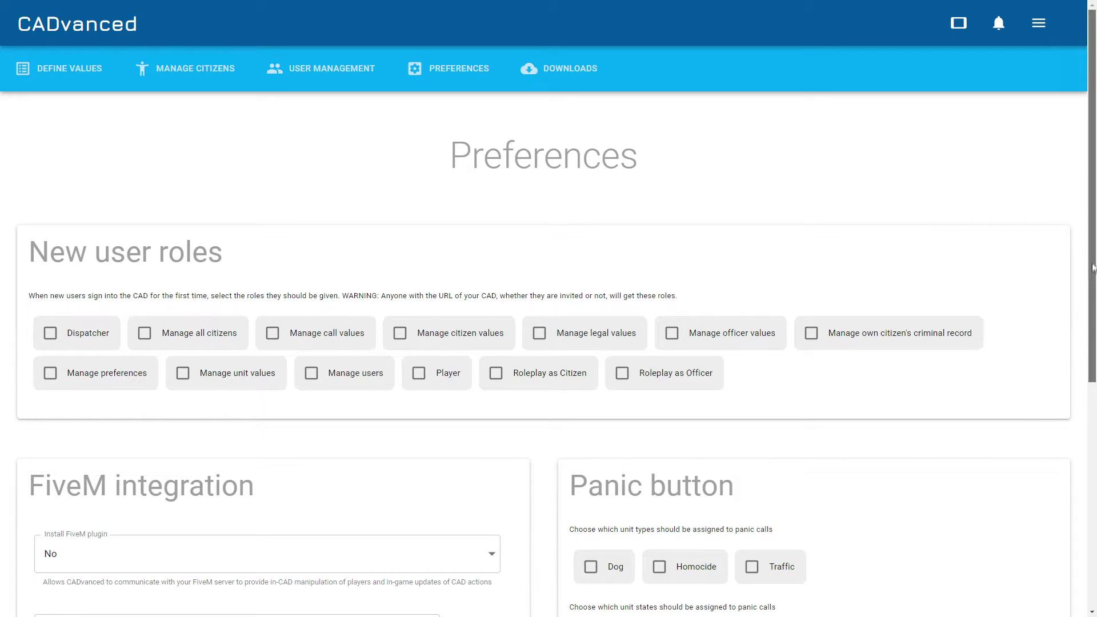
scroll(380, 152, "down", 5)
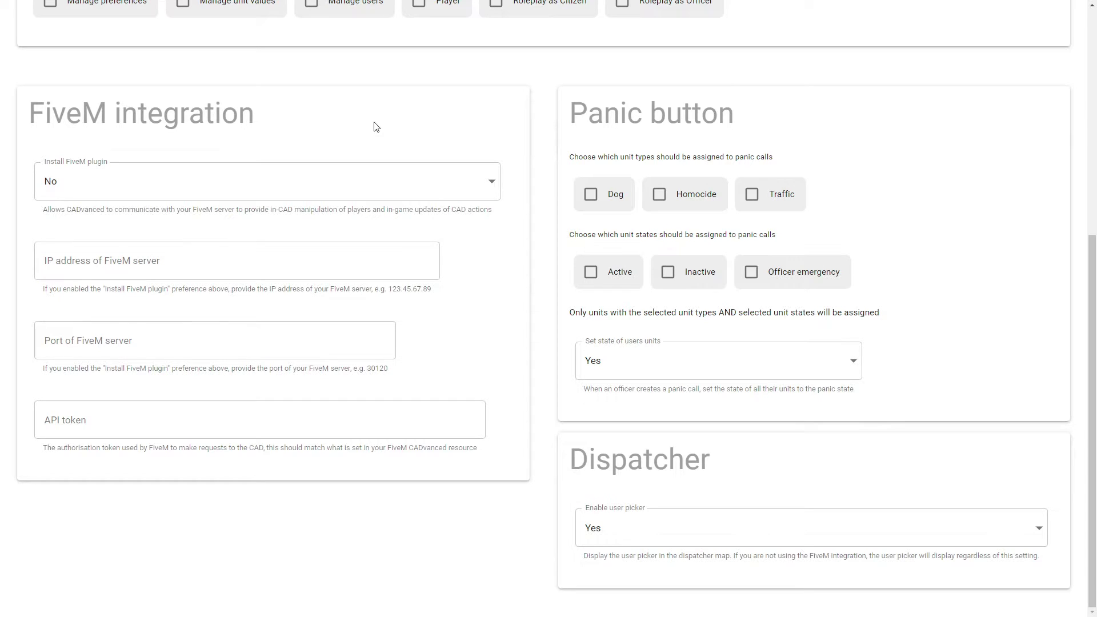
Set Install FiveM plugin to Yes and enter an API token in the FiveM integration settings.
left_click(188, 192)
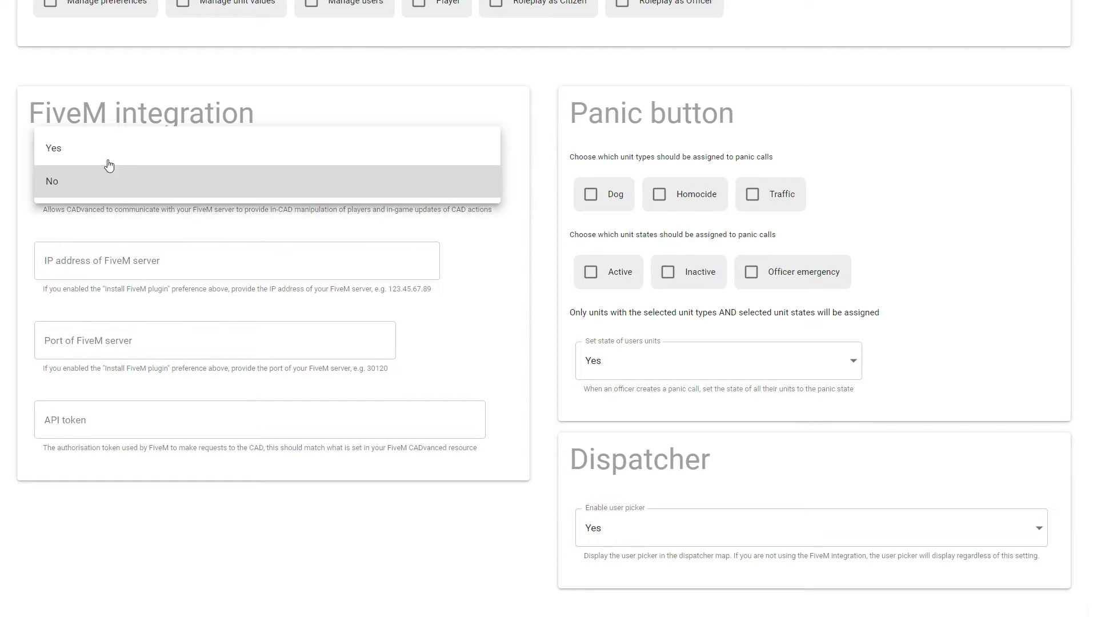
left_click(162, 138)
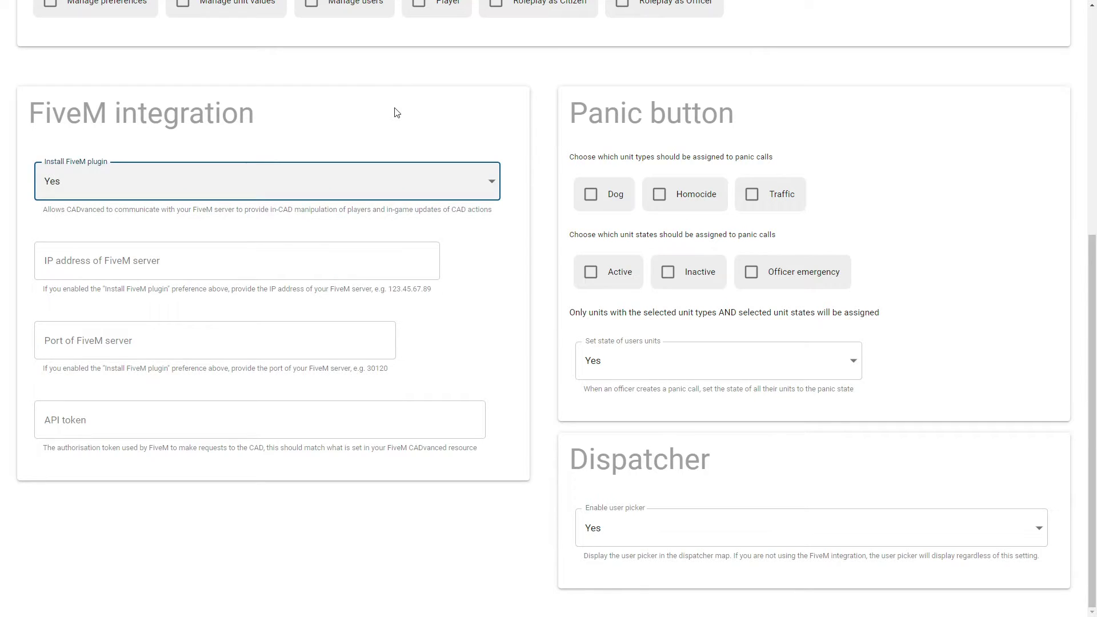
left_click(161, 261)
left_click(133, 349)
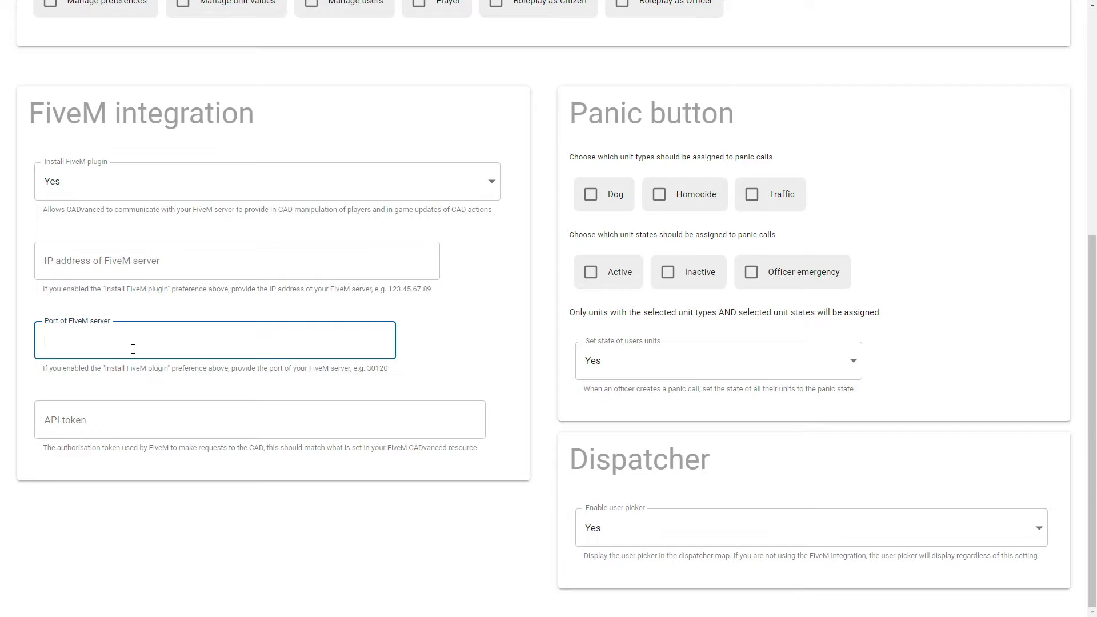
left_click(166, 421)
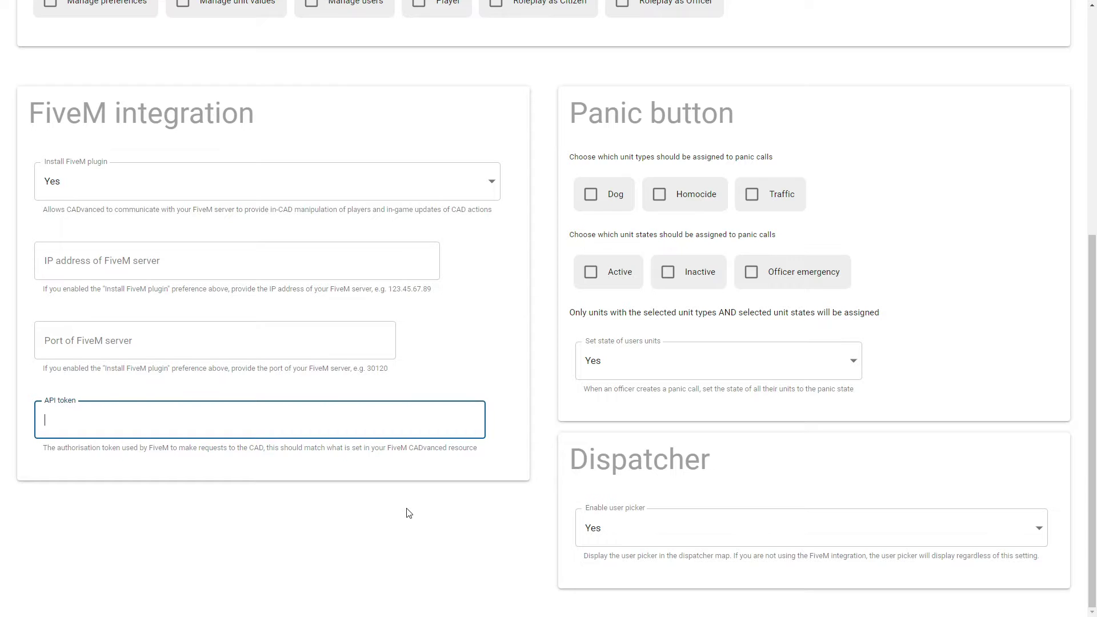
type("12345")
scroll(949, 275, "up", 2)
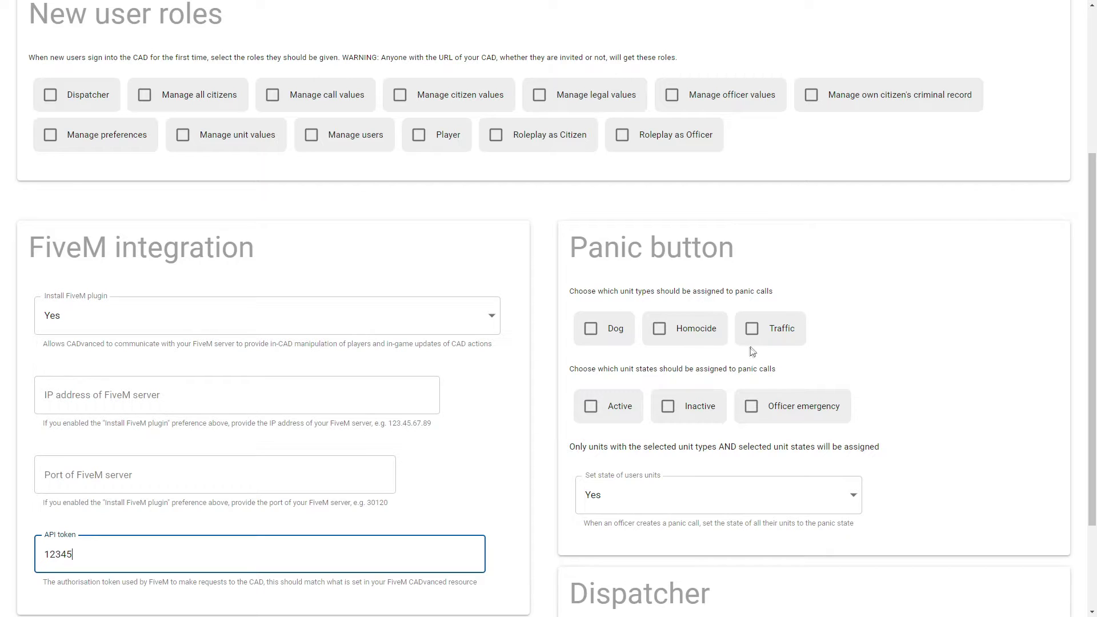
left_click(752, 329)
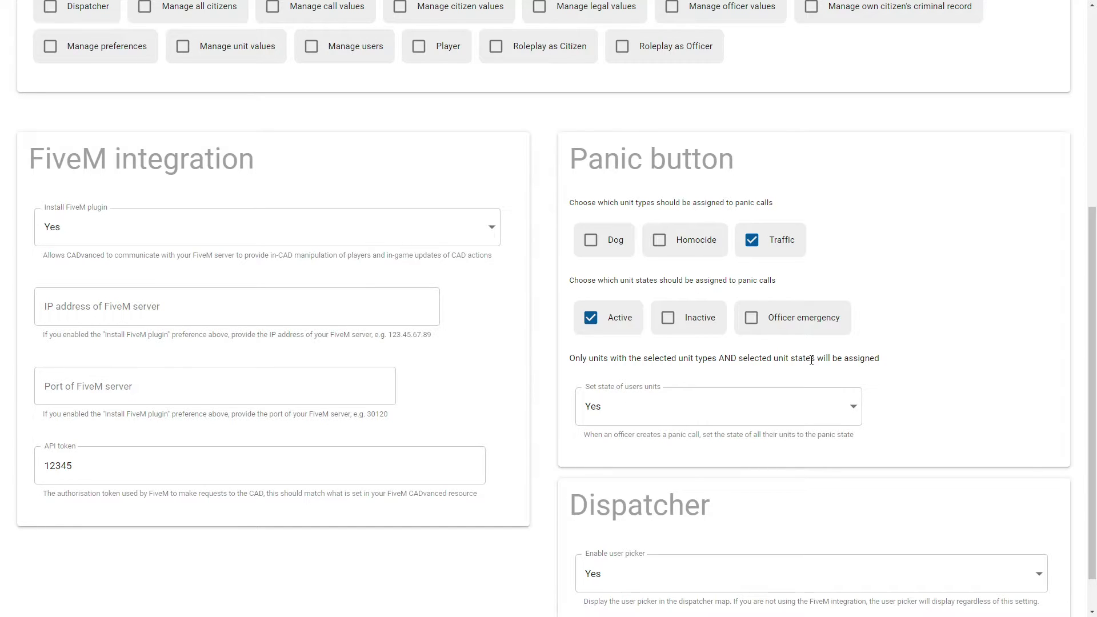
scroll(599, 388, "down", 1)
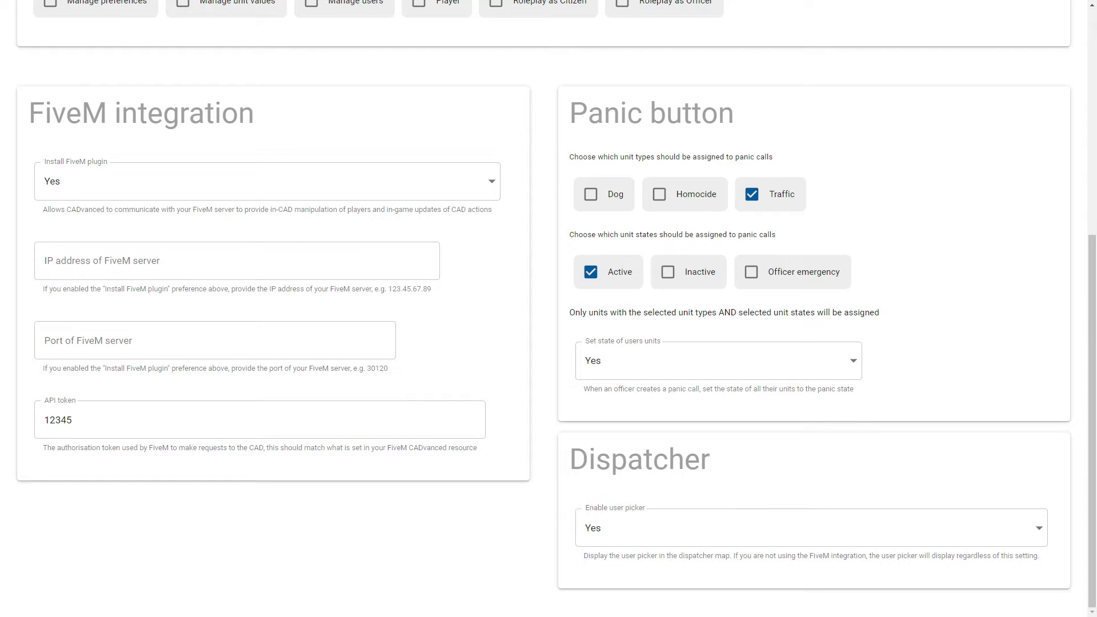
left_click_drag(1095, 362, 1094, 362)
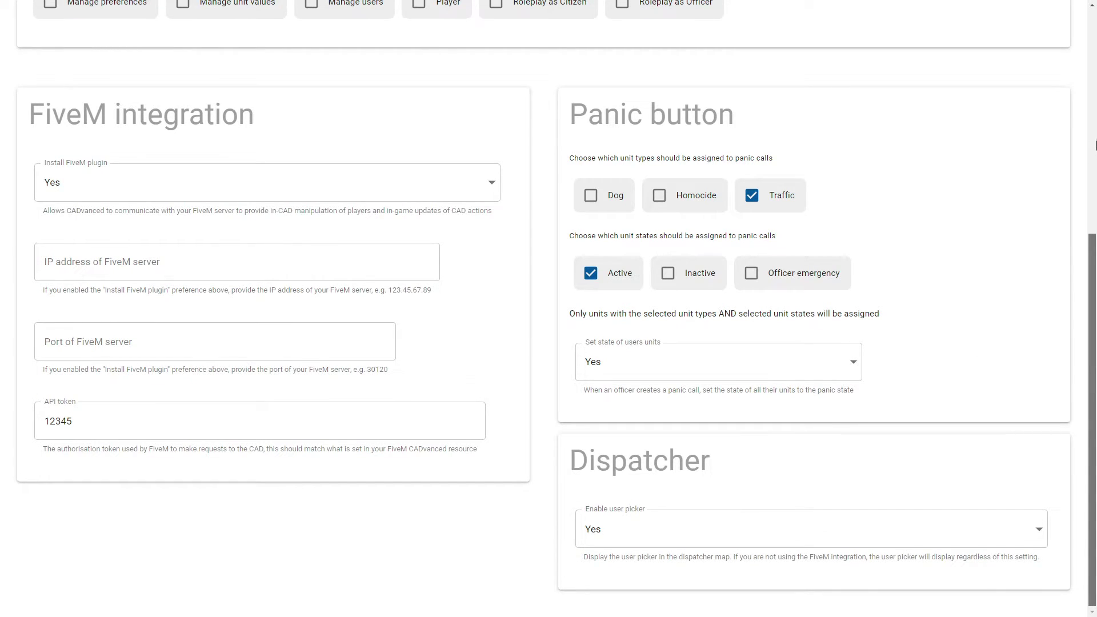
left_click_drag(1095, 145, 1095, 143)
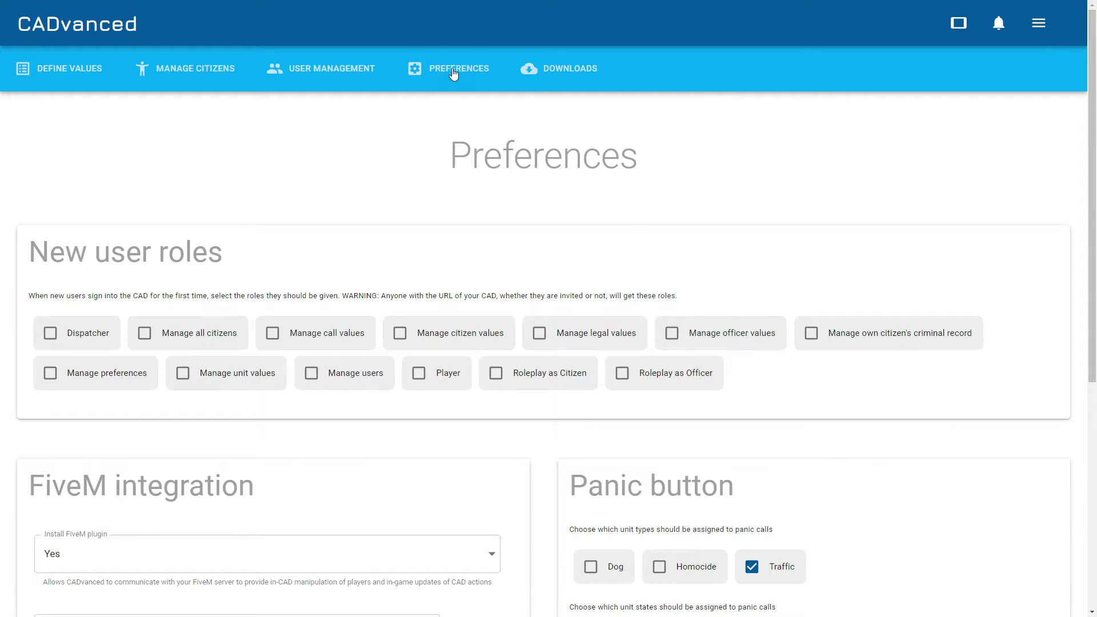
Visit Downloads, return to Admin, then switch to the Dispatcher map with Calls and Units panels.
left_click(558, 73)
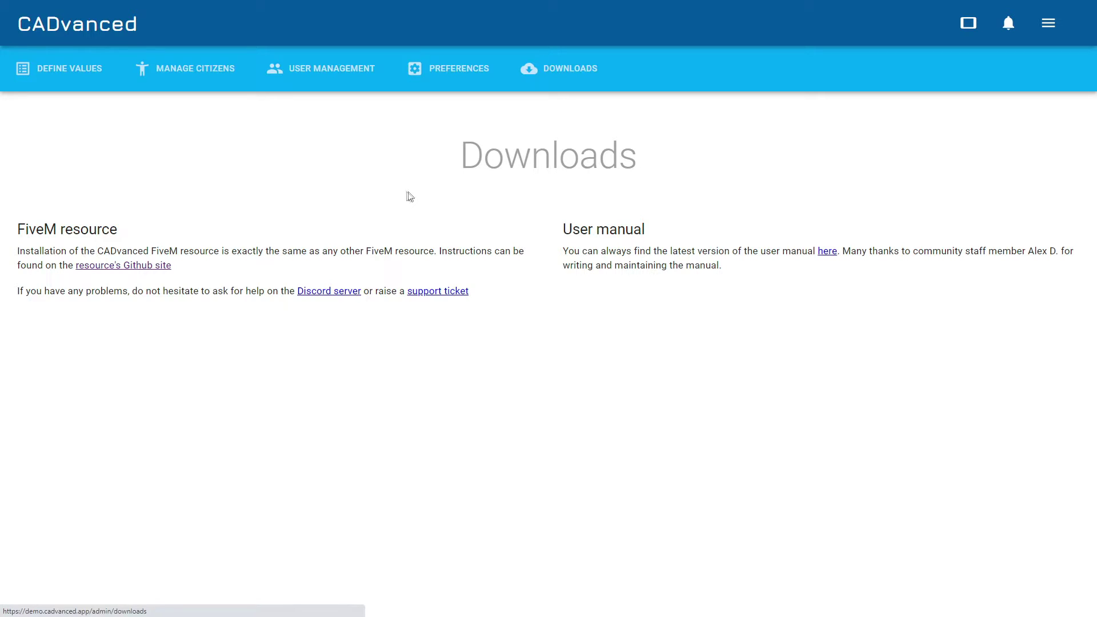
left_click(828, 252)
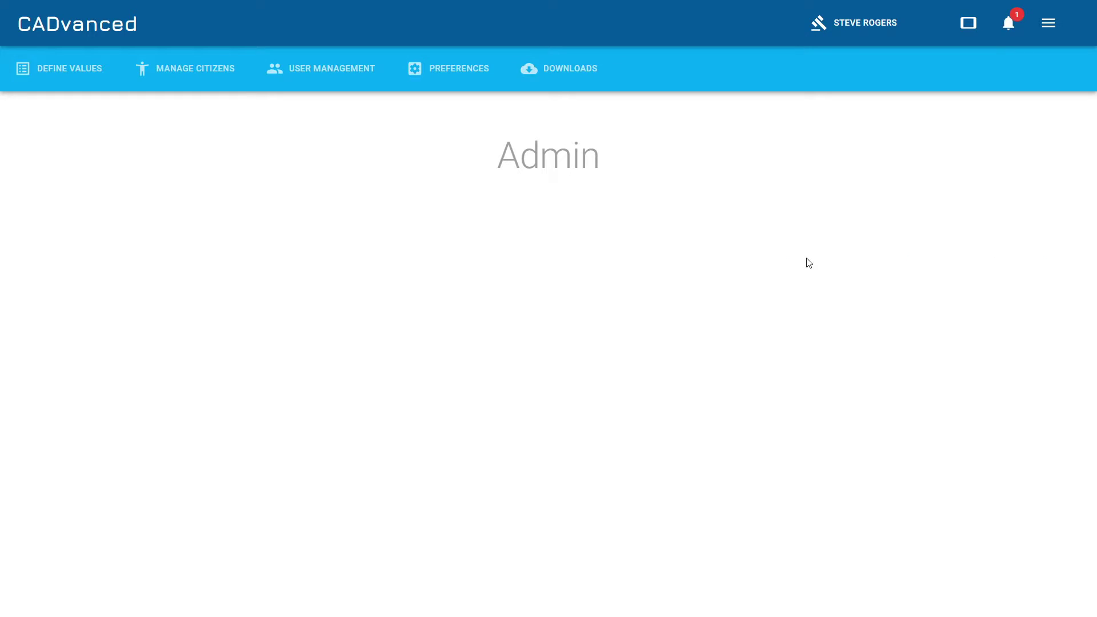
left_click(1048, 24)
left_click(1022, 72)
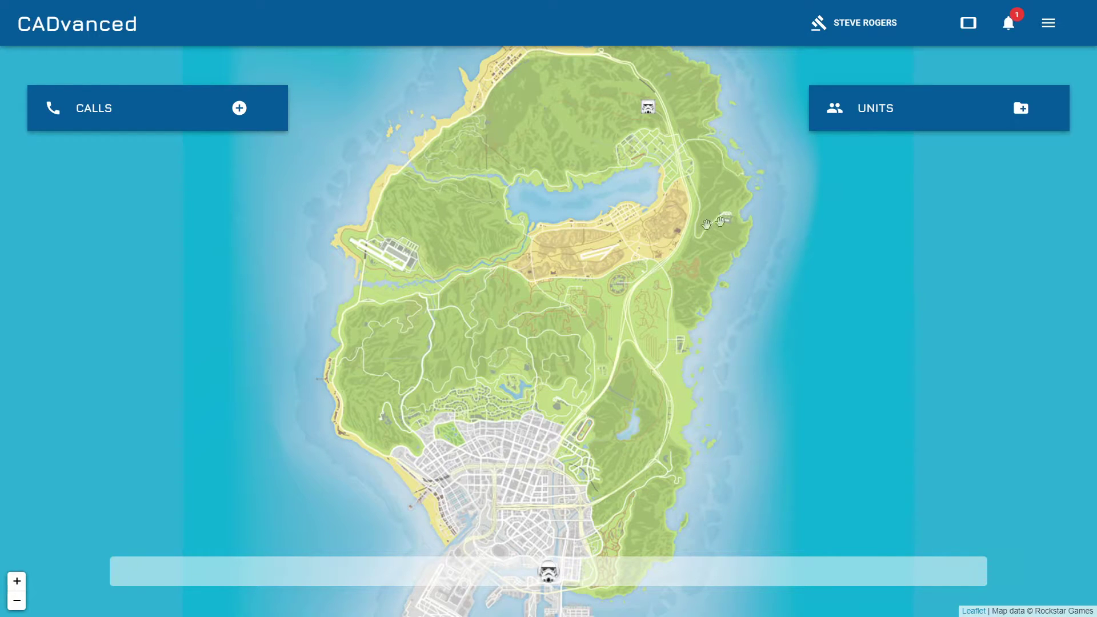
Start a new call with caller info, Grade 1, type 999 and description 'This a call descript'.
mouse_move(652, 119)
left_click(239, 108)
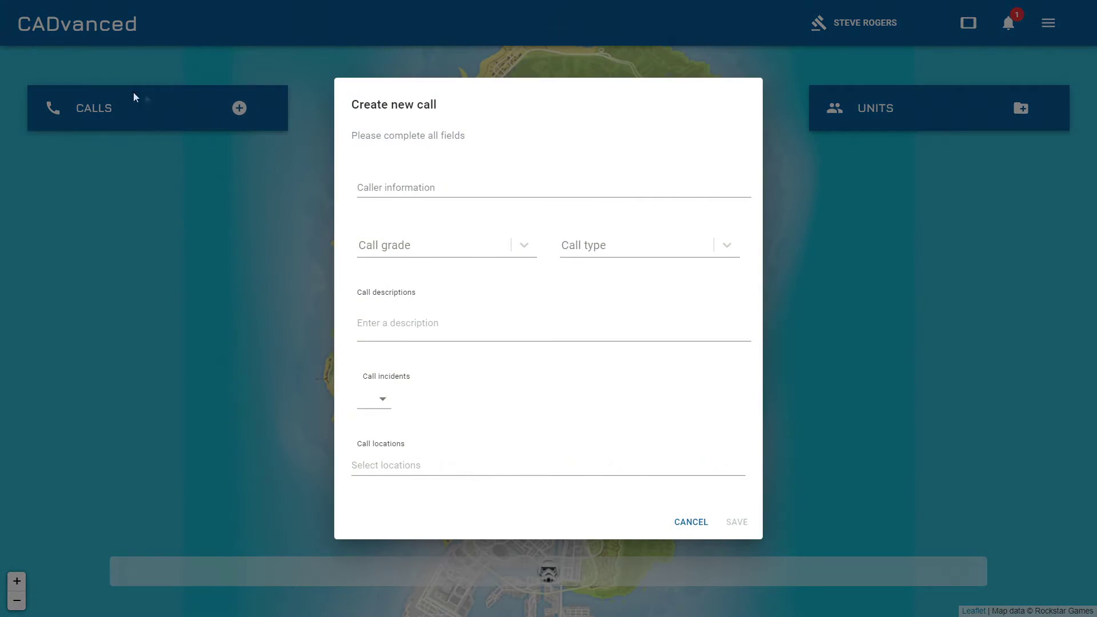
left_click(407, 187)
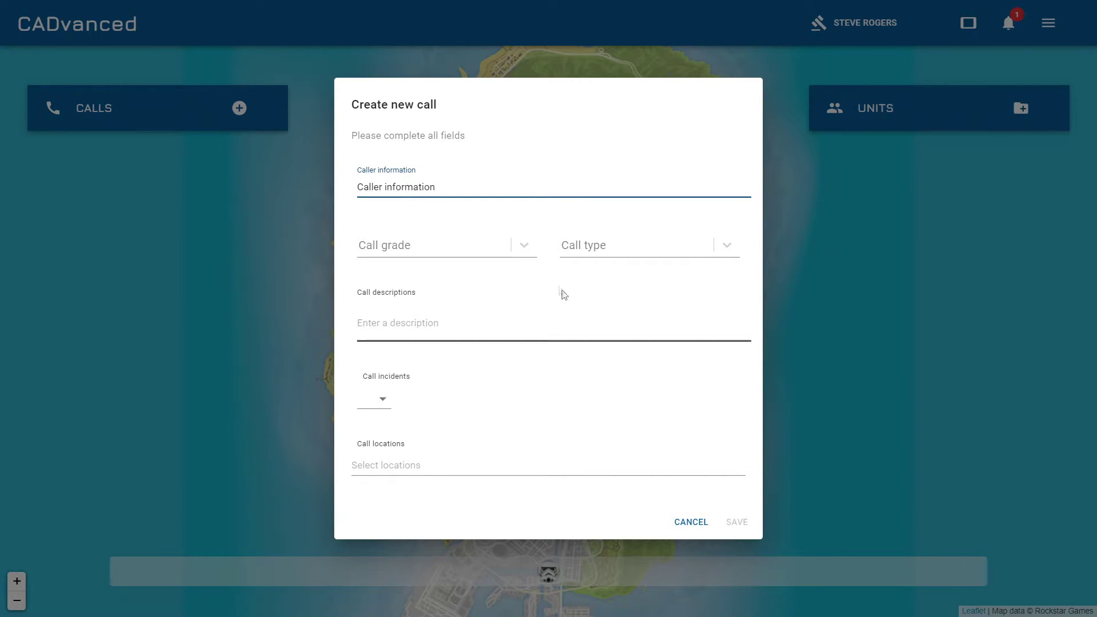
left_click(522, 245)
left_click(403, 281)
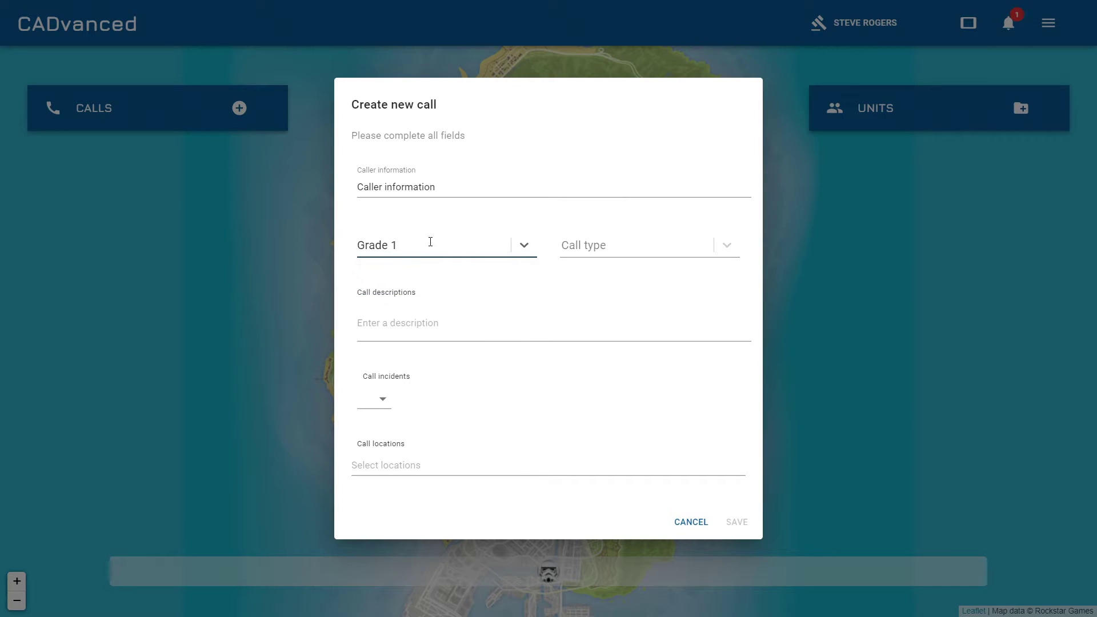
left_click(615, 245)
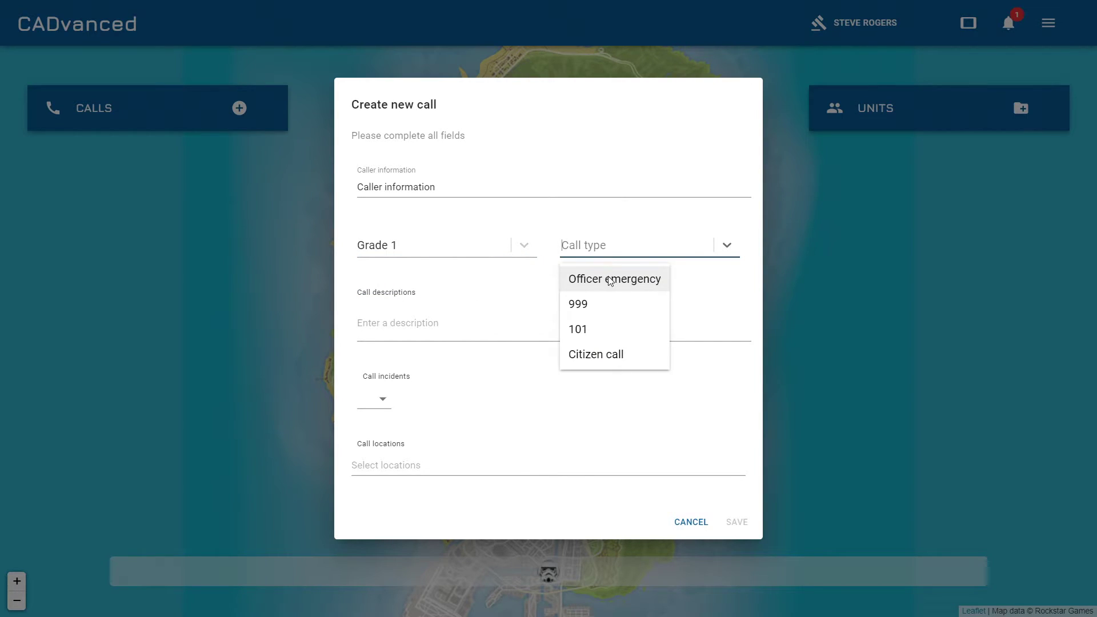
left_click(589, 304)
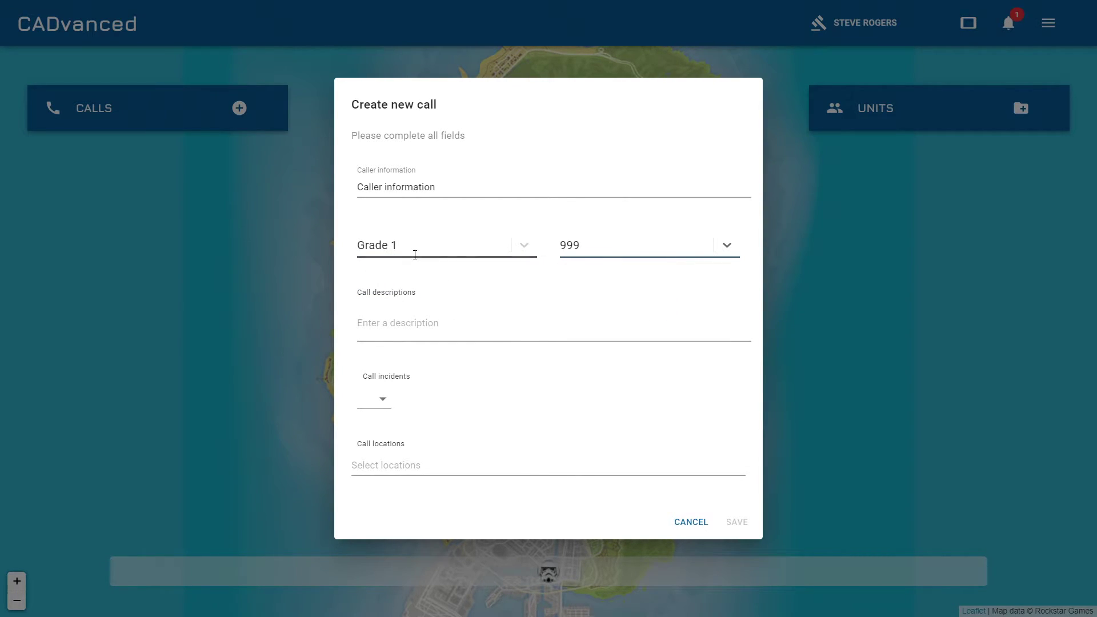
left_click(535, 325)
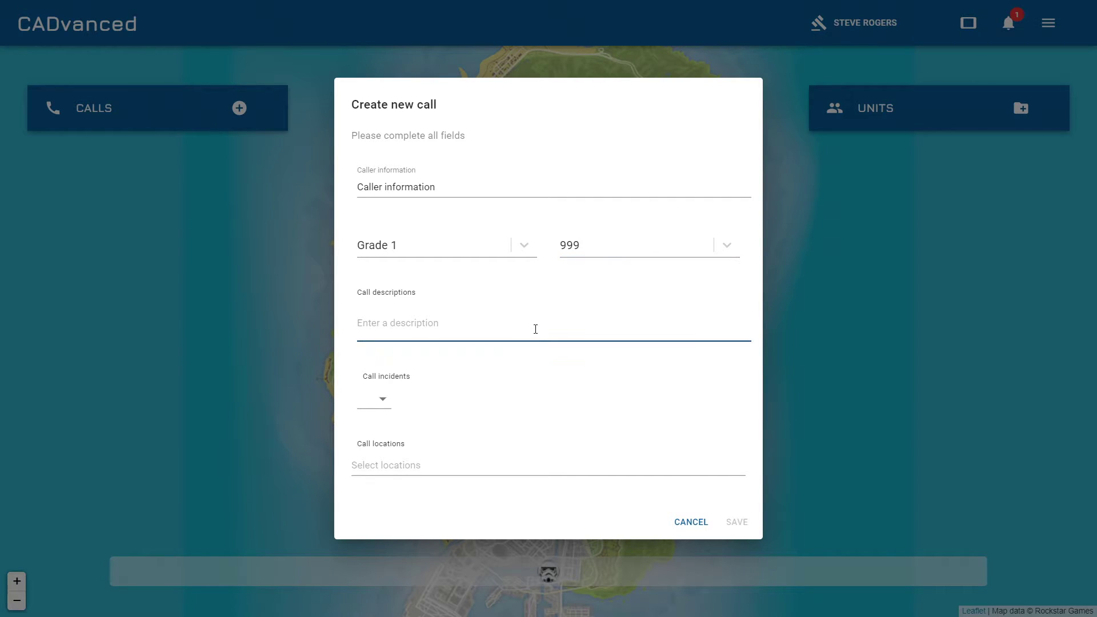
type("This a call description")
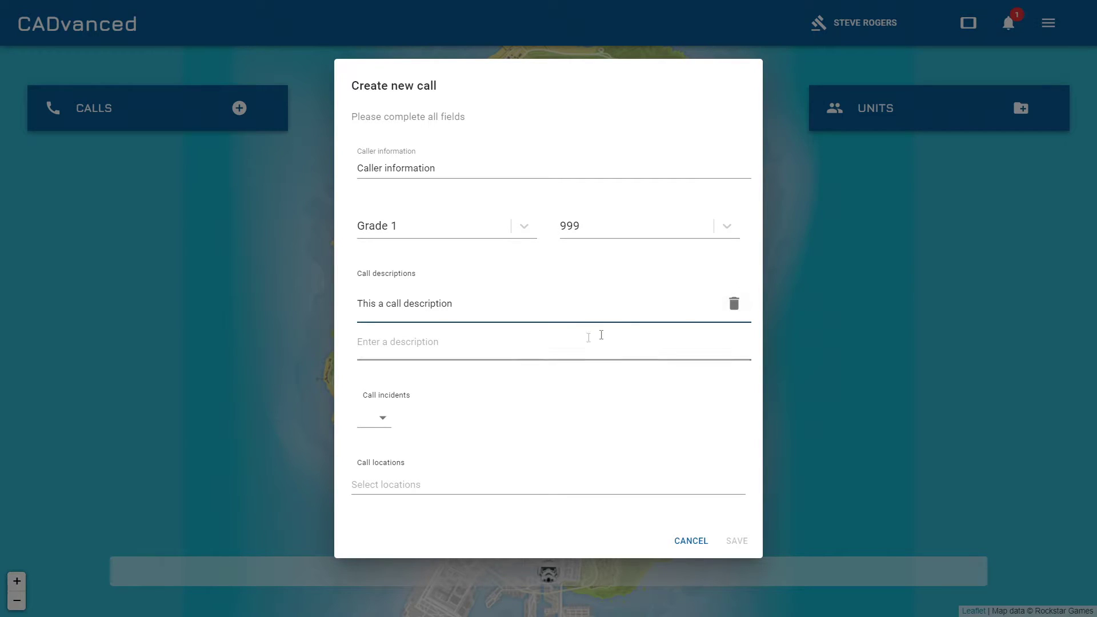
Add Attempted robbery as the incident at Americano Way and save the call.
left_click(382, 418)
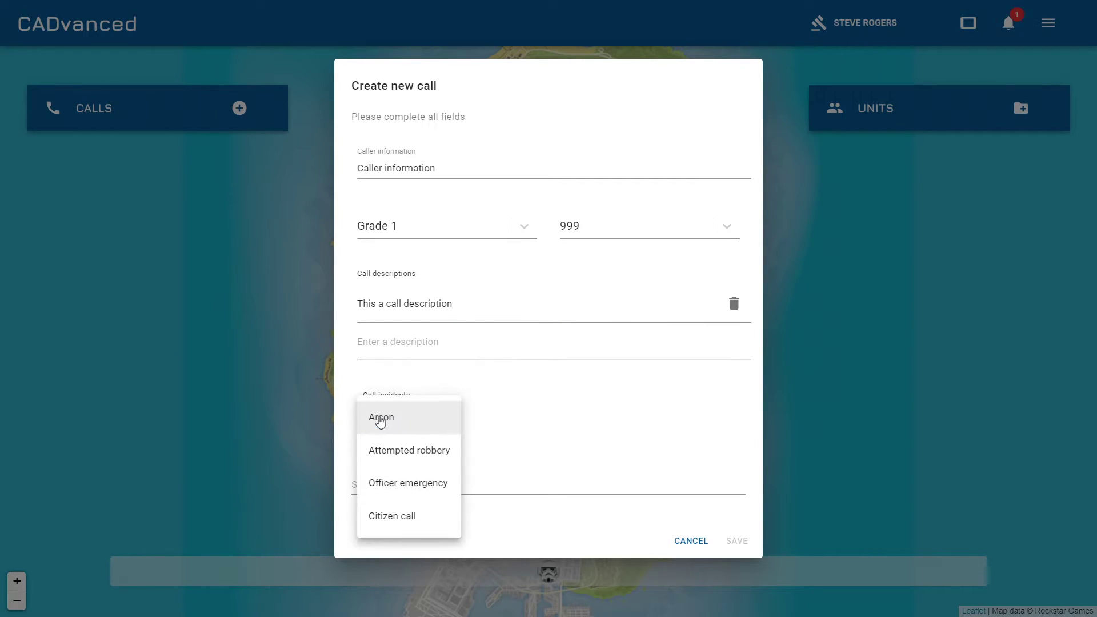
left_click(426, 452)
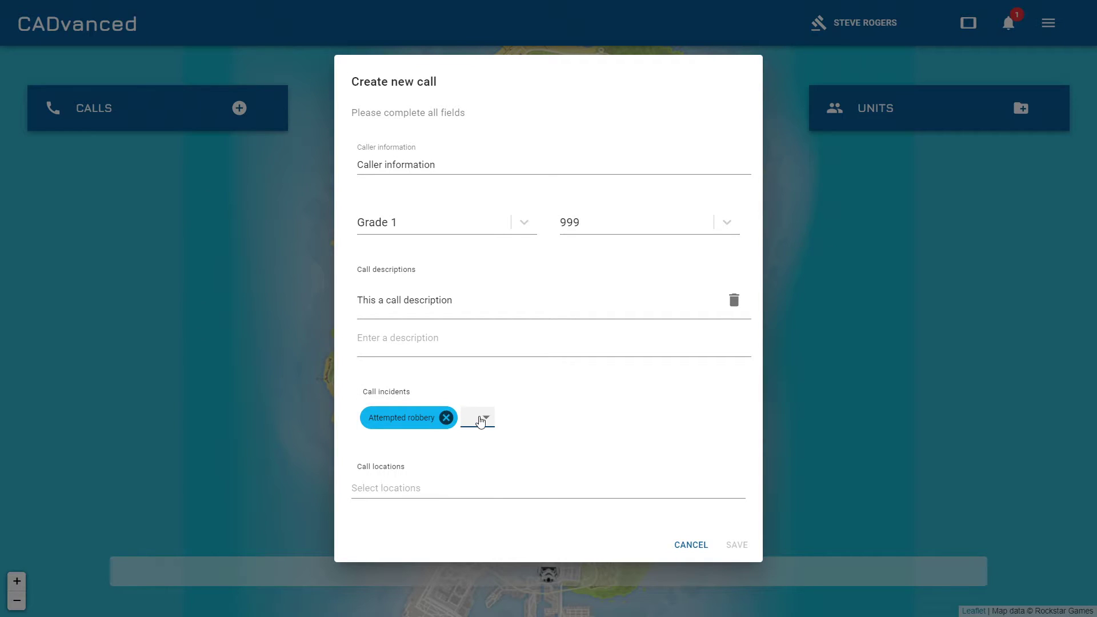
left_click(411, 489)
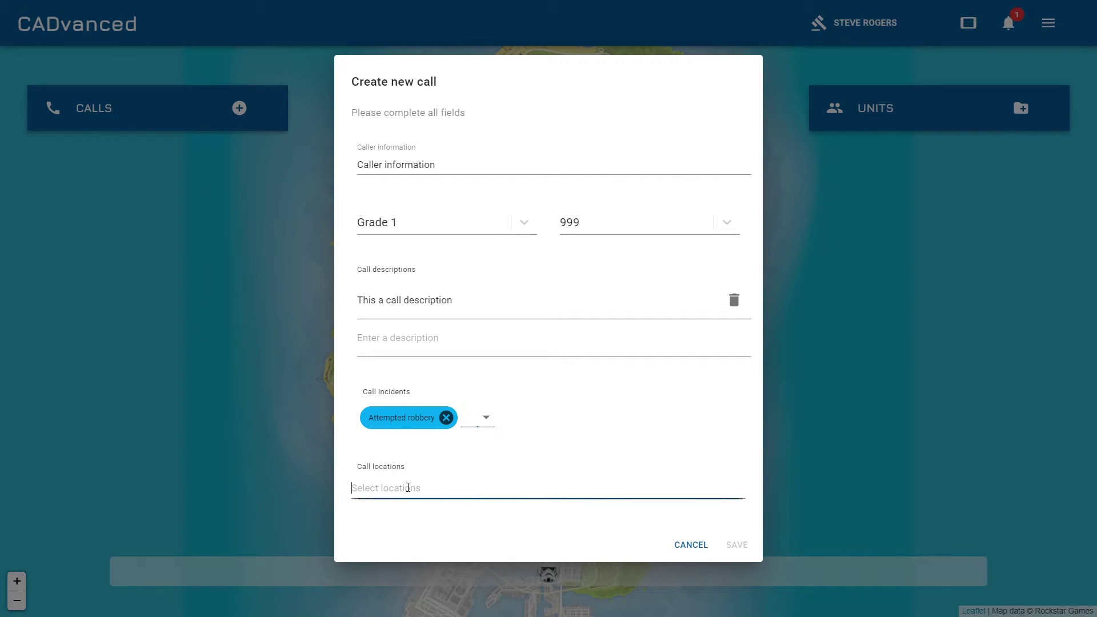
type("am")
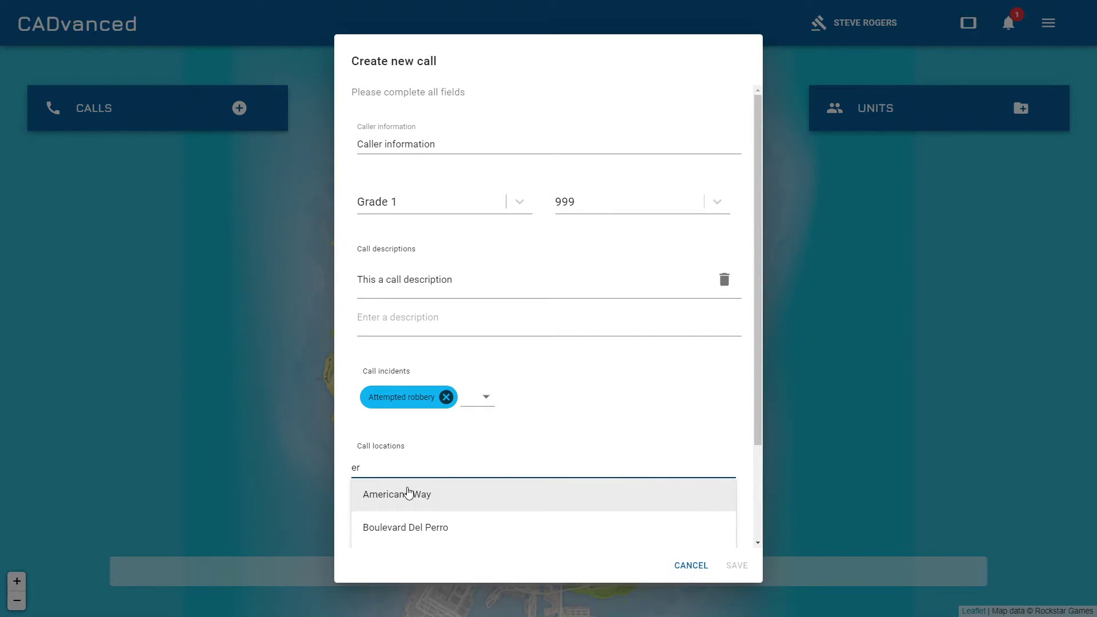
left_click(411, 492)
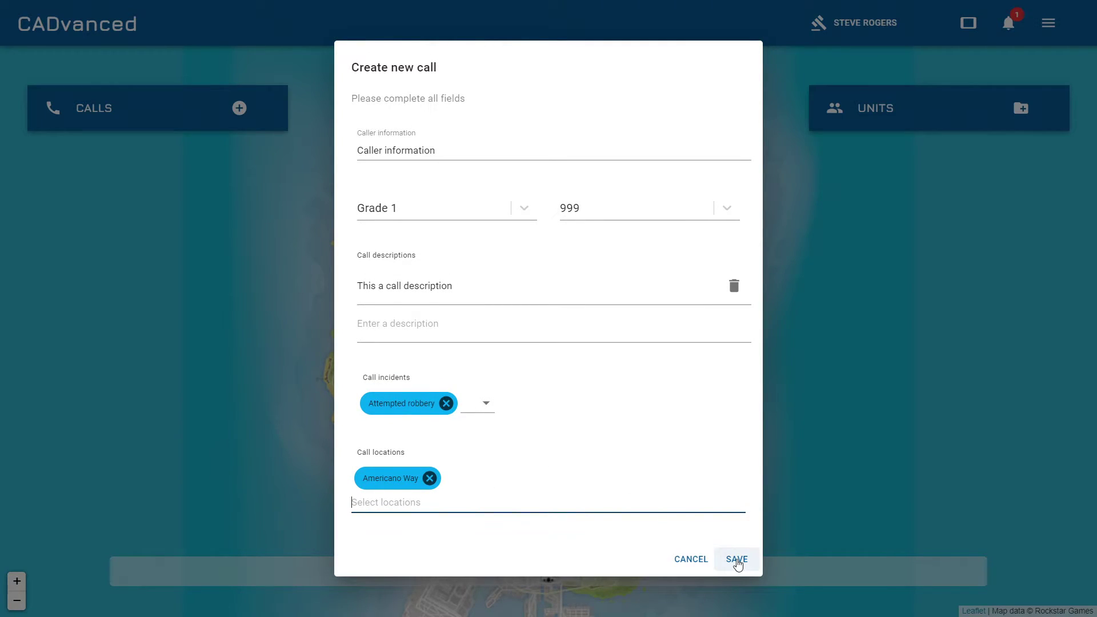
left_click(737, 560)
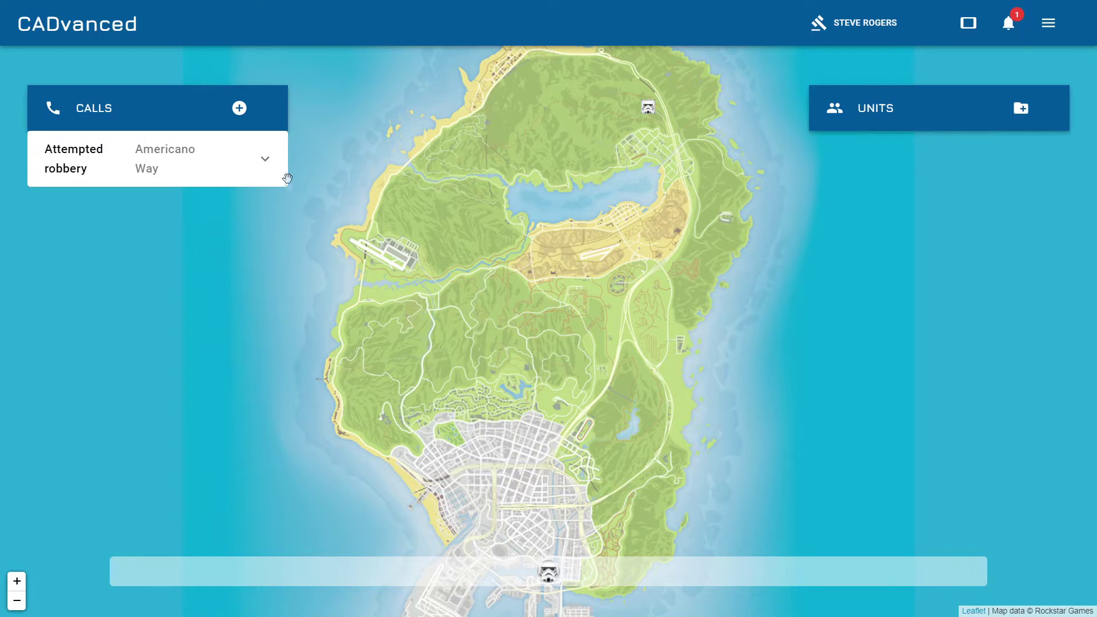
Place the attempted robbery call's location marker on the map near Vinewood Hills.
left_click(267, 166)
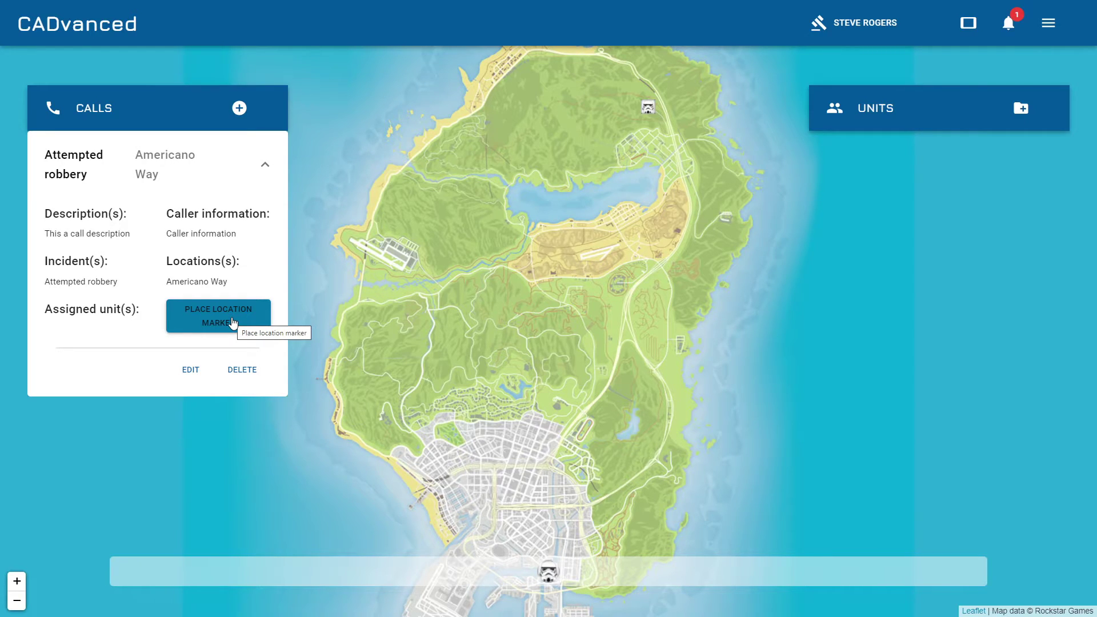
left_click(222, 324)
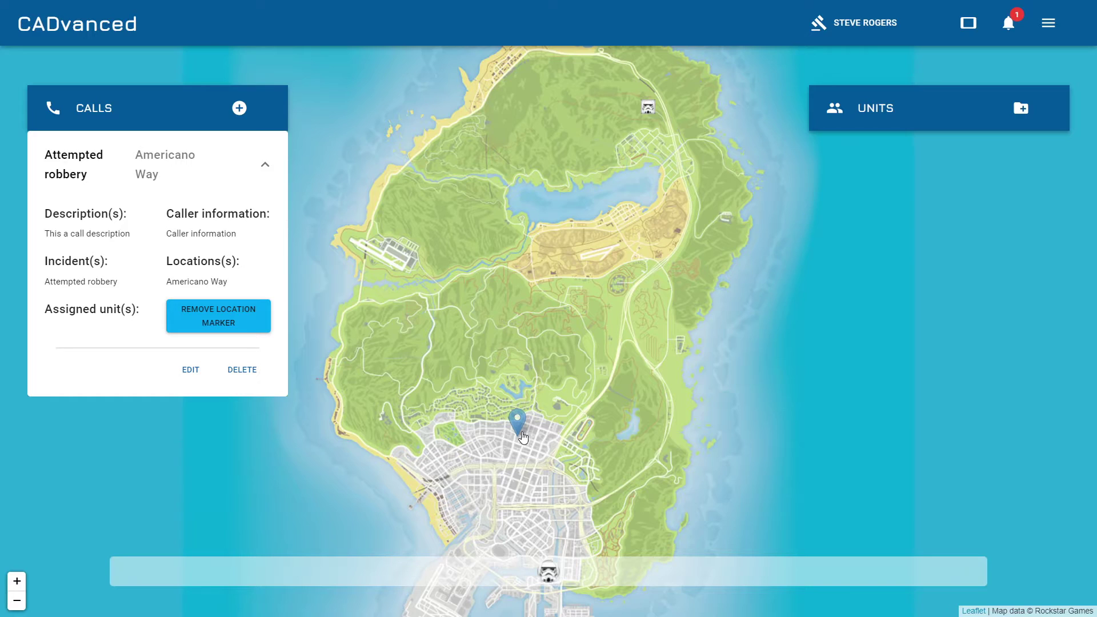
scroll(522, 416, "up", 3)
mouse_move(503, 473)
left_mouse_down()
mouse_move(519, 460)
mouse_move(575, 319)
mouse_move(574, 278)
left_mouse_up()
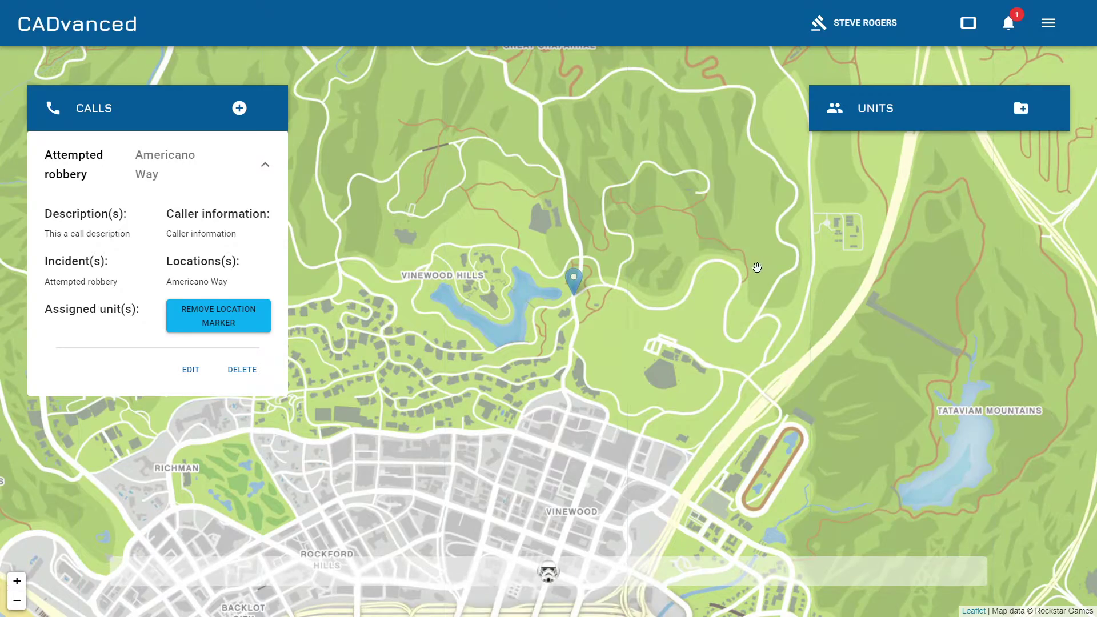
scroll(761, 261, "down", 3)
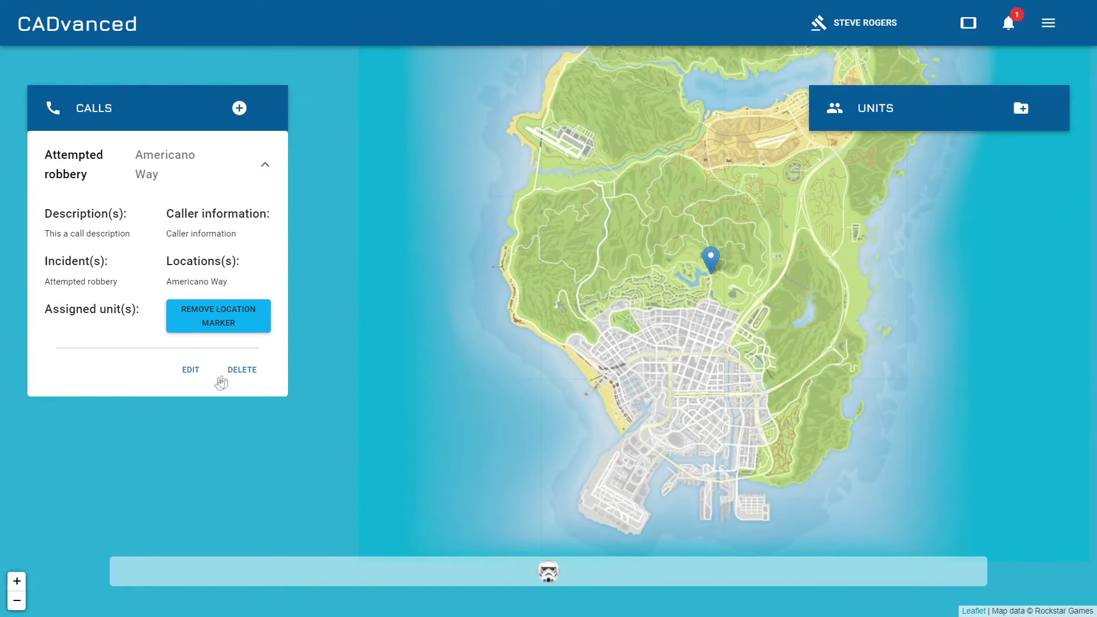
left_click(190, 369)
left_click(684, 560)
Create unit Alpha Bravo with type Homocide and state Active.
left_click(1021, 109)
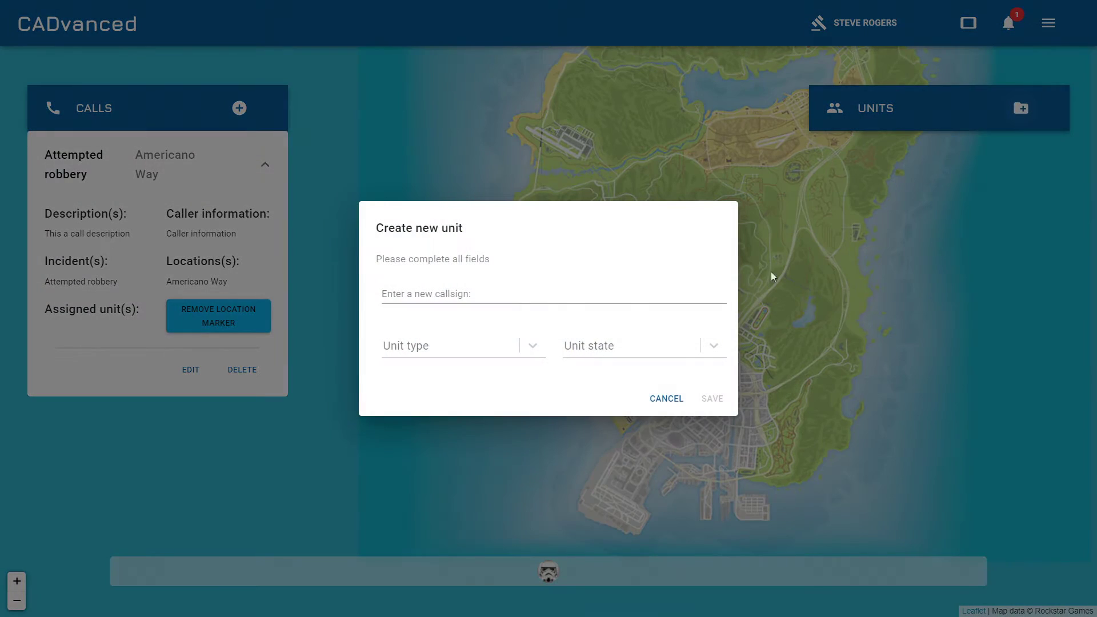
left_click(602, 289)
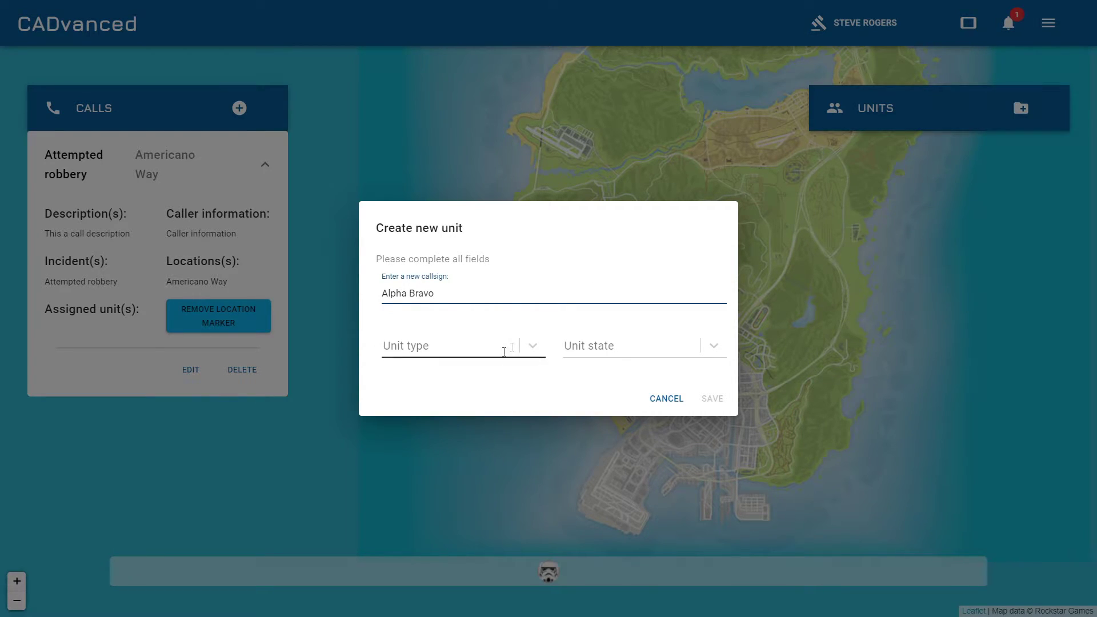
left_click(532, 346)
left_click(426, 406)
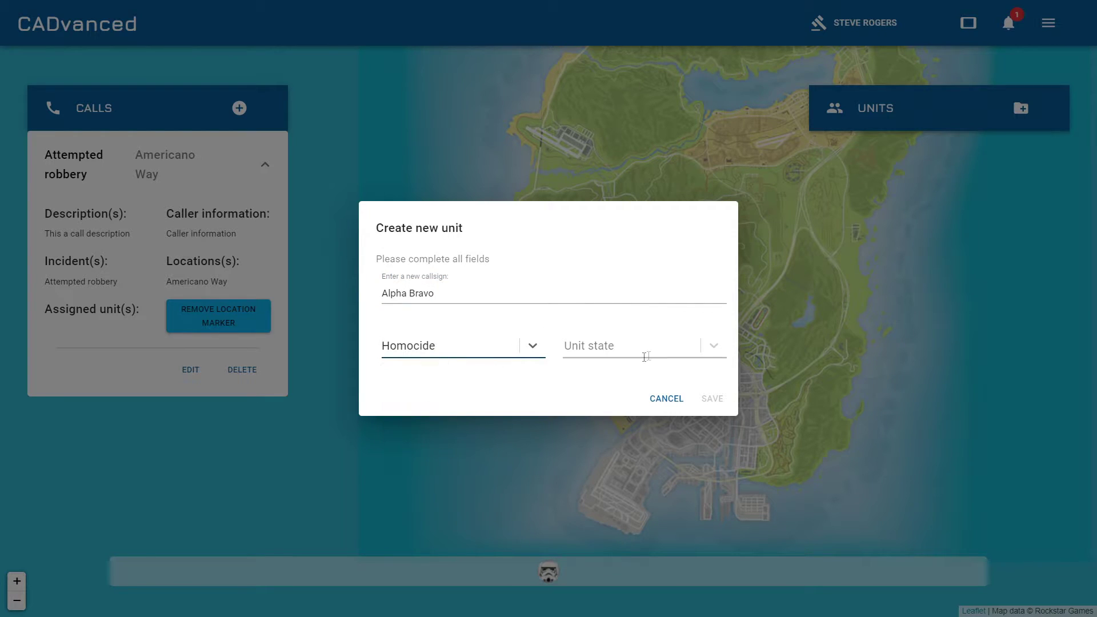
left_click(646, 348)
left_click(613, 376)
left_click(708, 399)
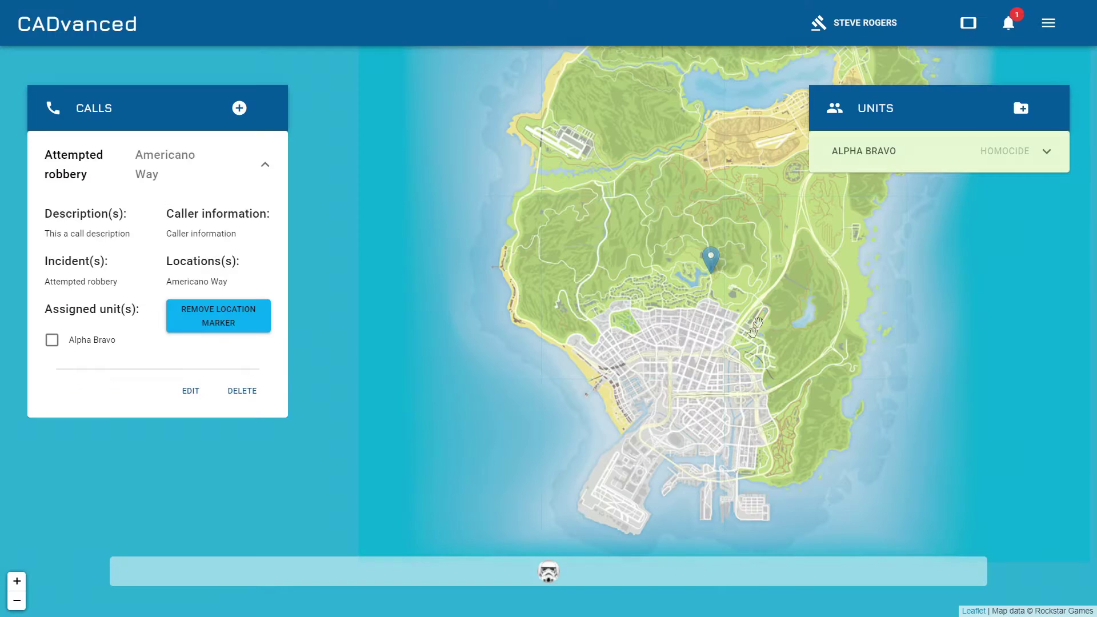
Expand Alpha Bravo's details and open its editor, closing it without changes.
left_click(914, 151)
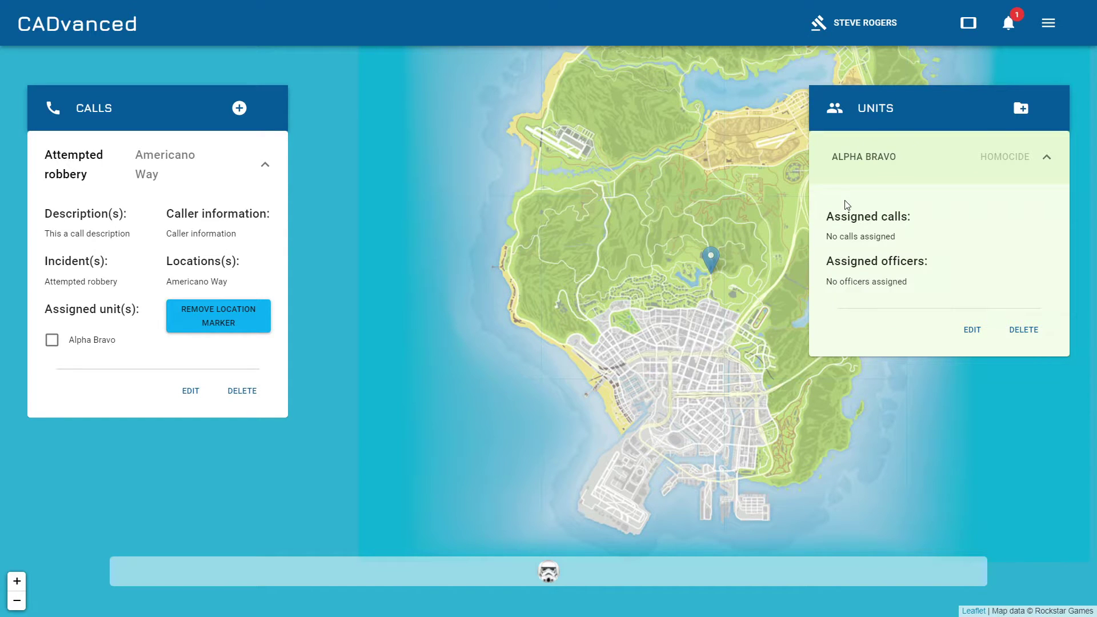
left_click(972, 331)
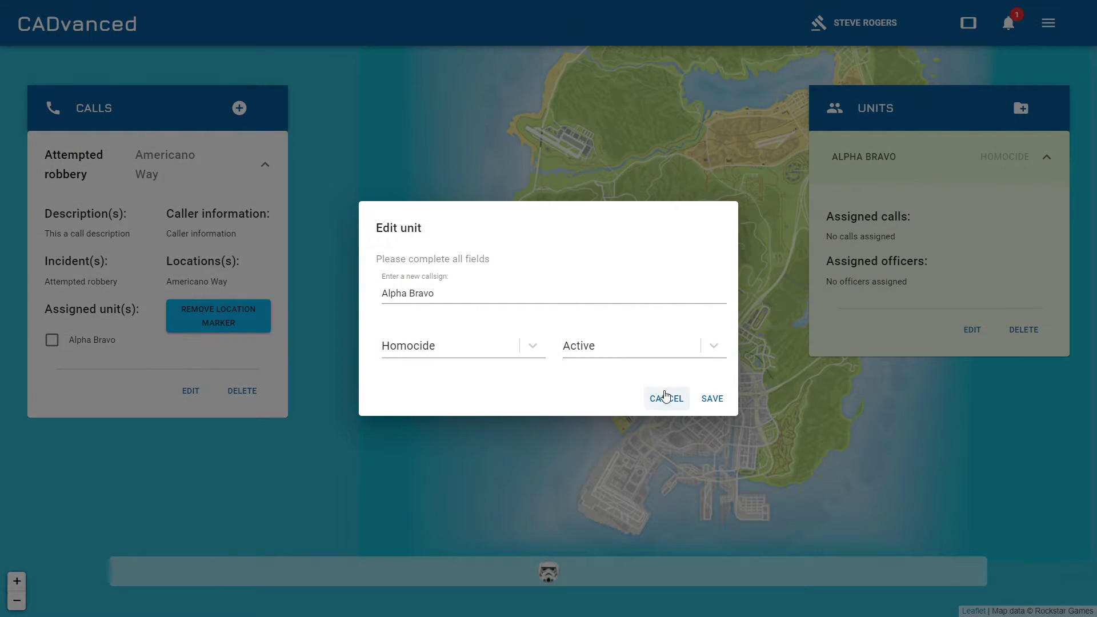
left_click(666, 398)
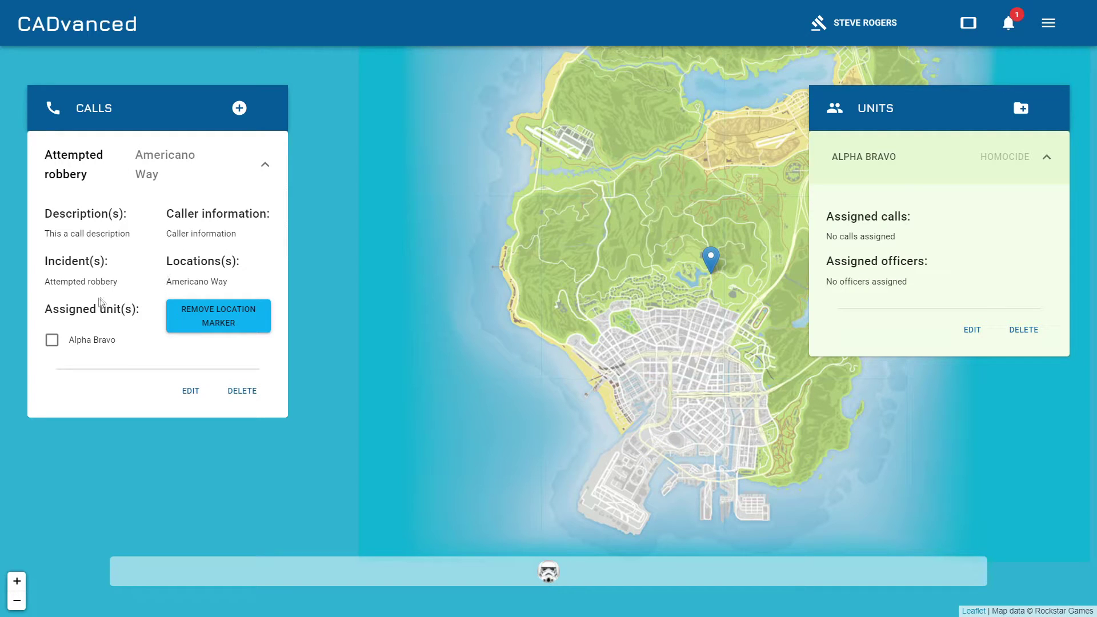
Assign Alpha Bravo to the attempted robbery call and pan the map north to the officer's marker.
left_click(52, 340)
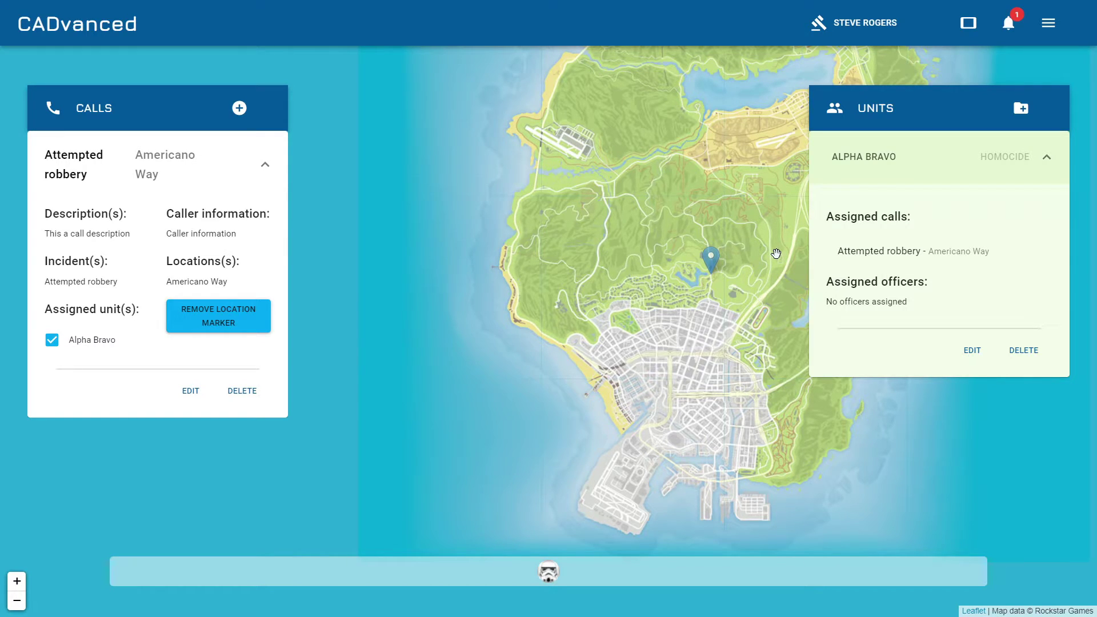
left_click_drag(780, 203, 615, 312)
left_click_drag(643, 223, 629, 321)
mouse_move(651, 201)
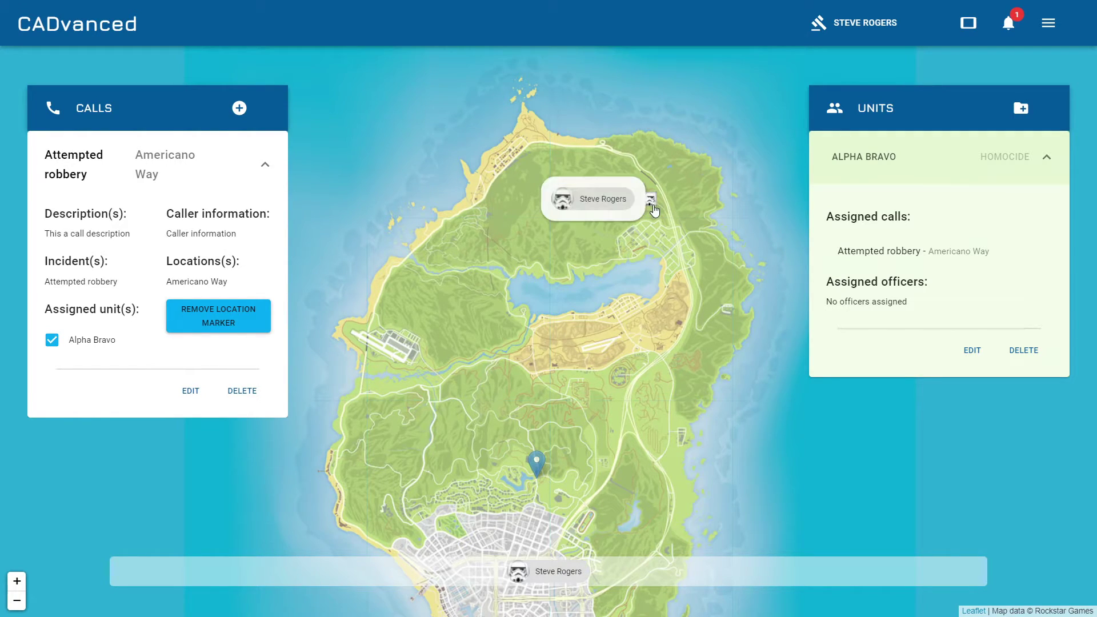
Assign the officer from their map marker to unit Alpha Bravo with rank Sergeant.
left_click(650, 200)
left_click(655, 163)
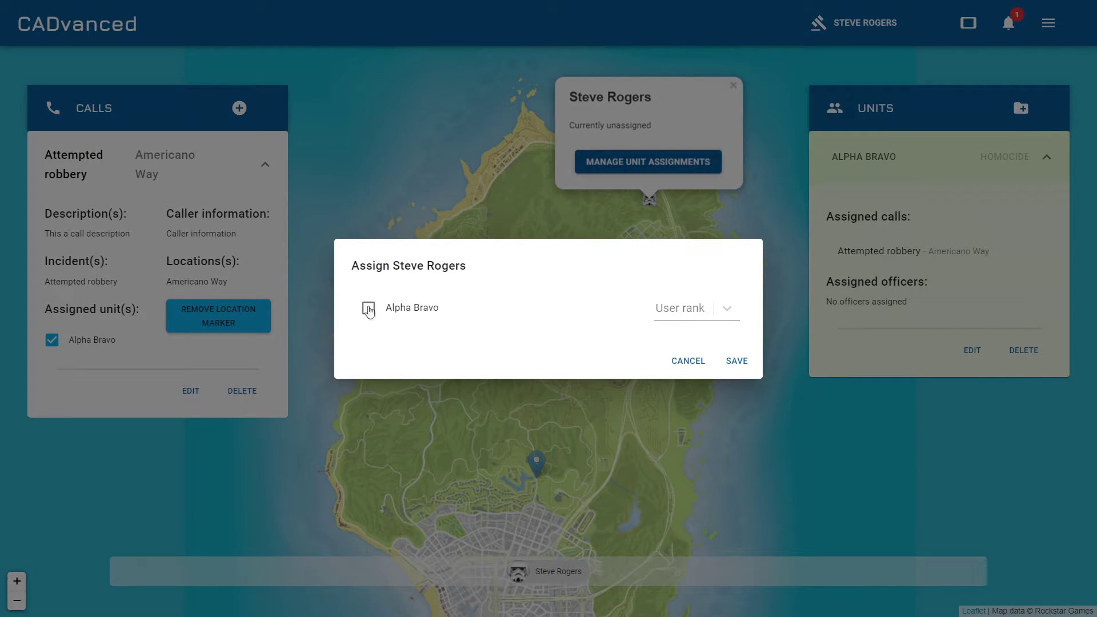
left_click(368, 309)
left_click(721, 309)
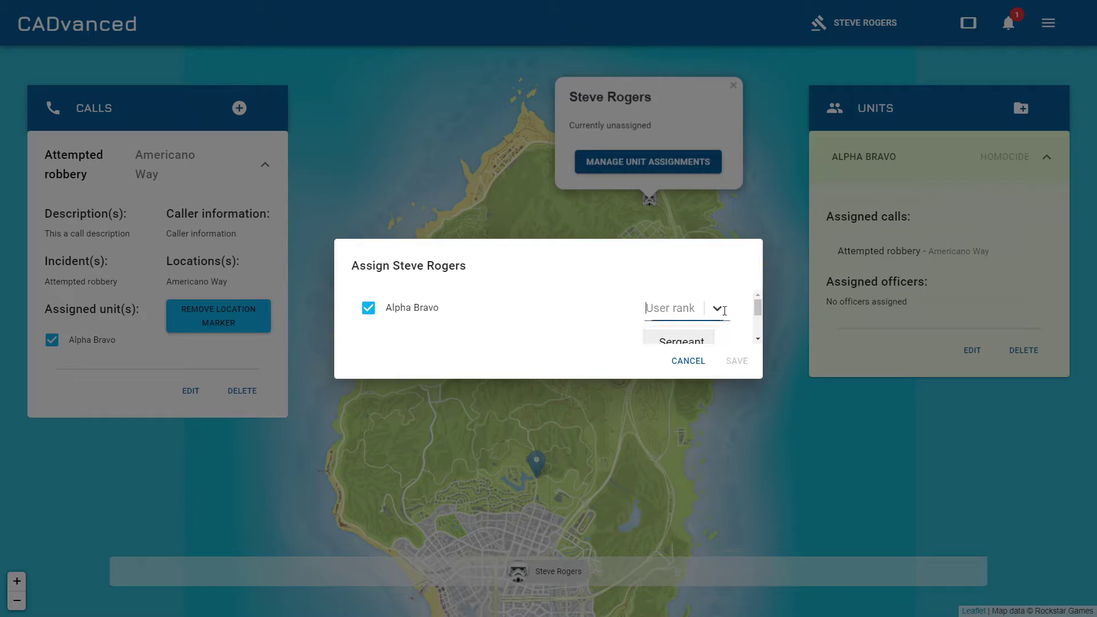
left_click(697, 341)
left_click(738, 361)
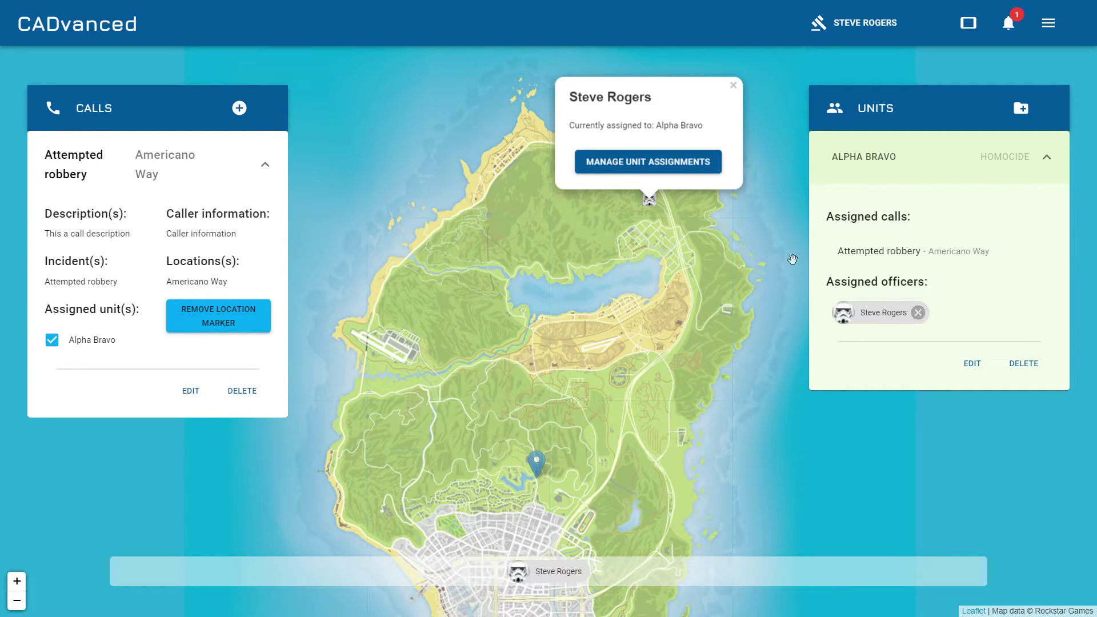
left_click(734, 87)
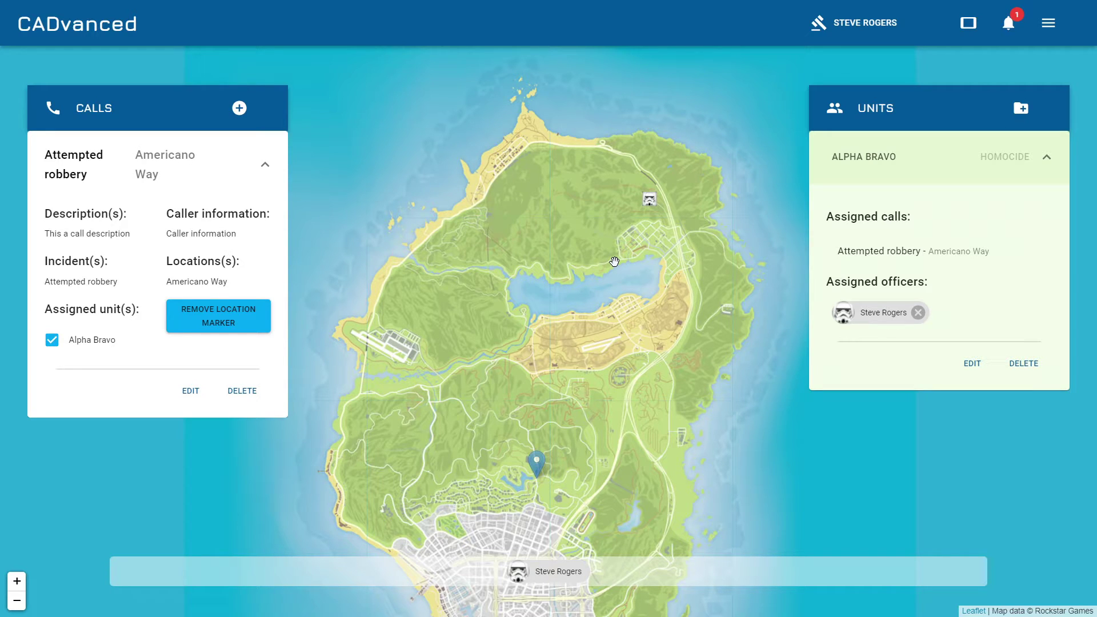
Pan and zoom the map around the call and officer marker, then open the main navigation menu.
left_click_drag(614, 261, 629, 91)
scroll(530, 388, "down", 1)
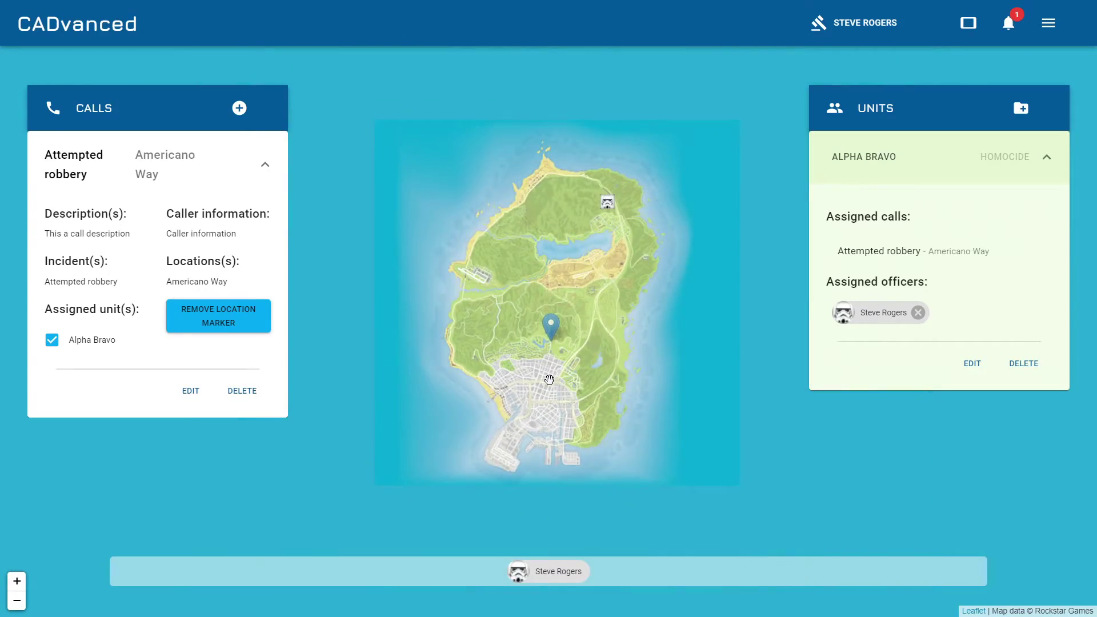
scroll(549, 380, "up", 2)
scroll(549, 380, "down", 1)
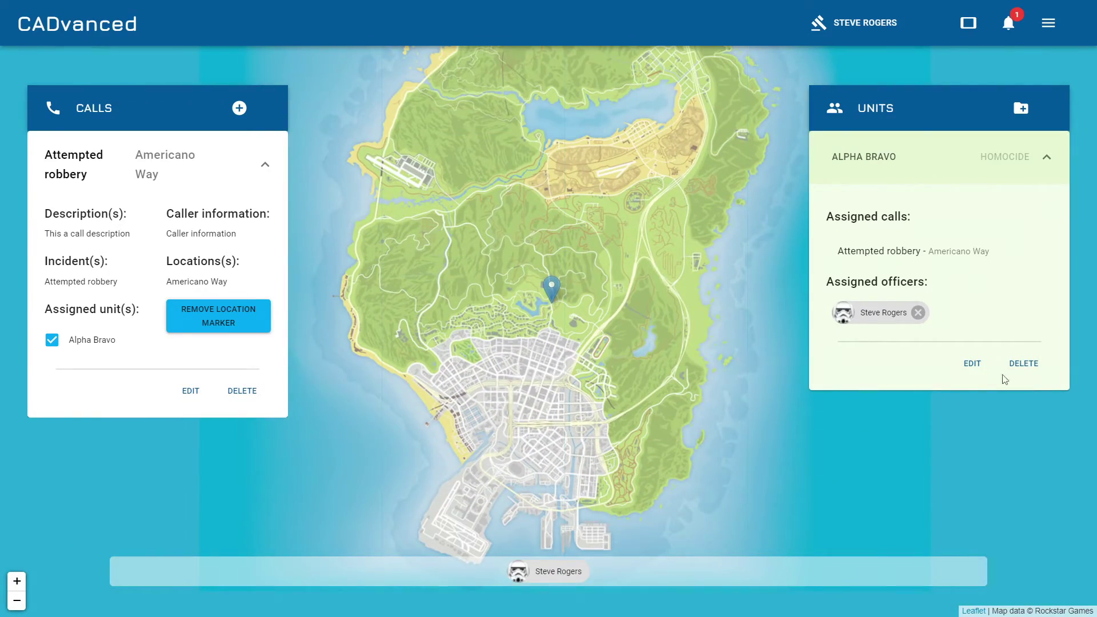
scroll(611, 387, "up", 1)
scroll(611, 386, "up", 1)
left_click_drag(544, 255, 607, 435)
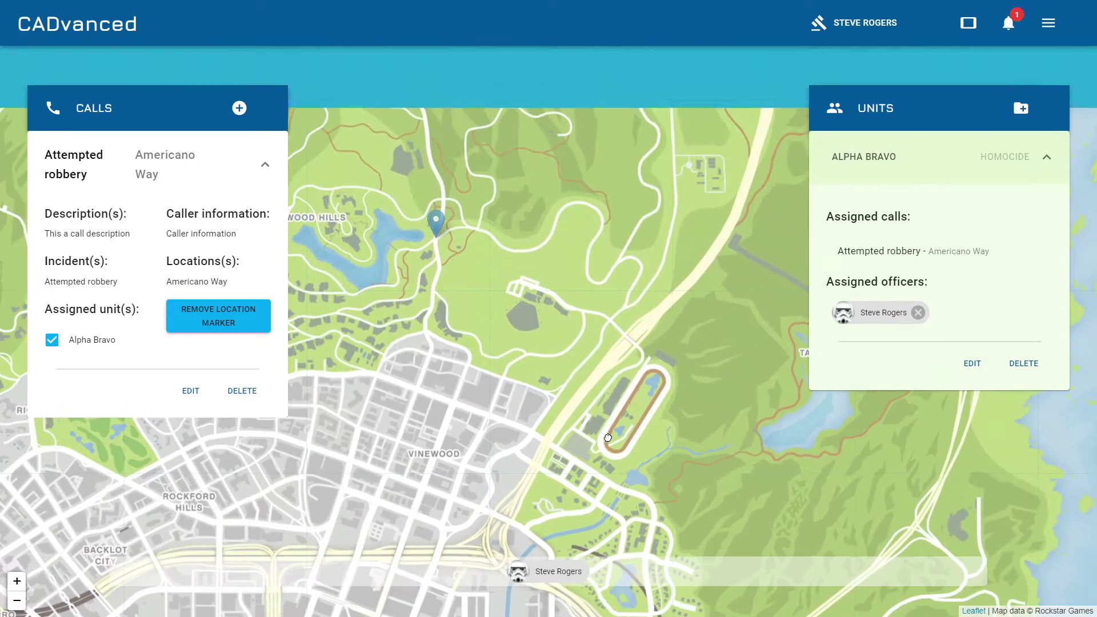
left_click_drag(612, 226, 491, 446)
left_click_drag(637, 207, 488, 466)
left_click_drag(609, 240, 626, 435)
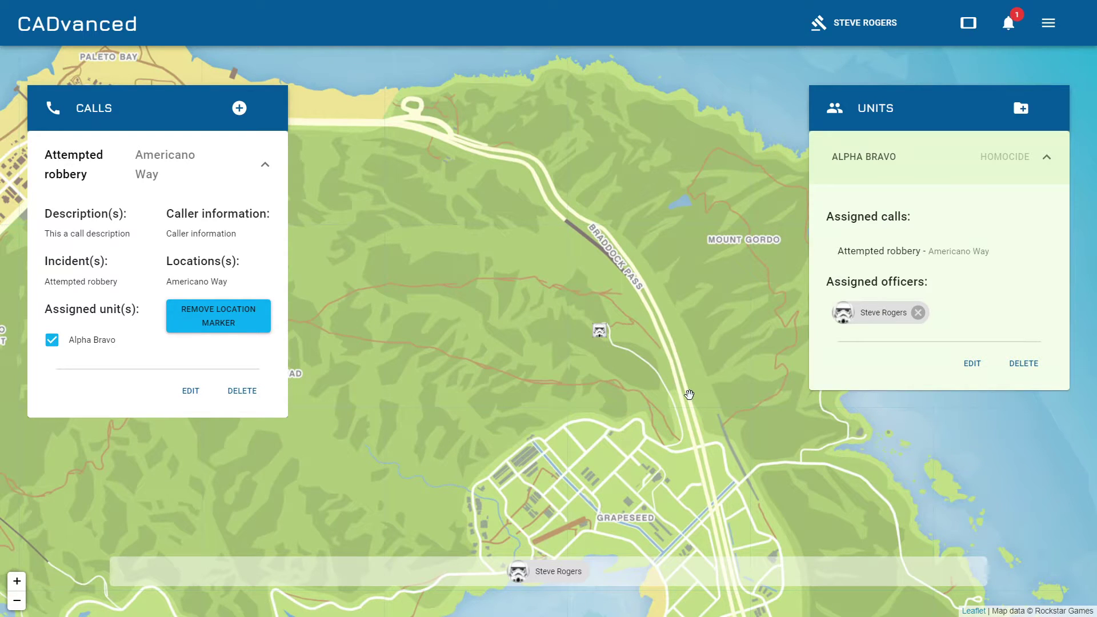
left_click(1048, 23)
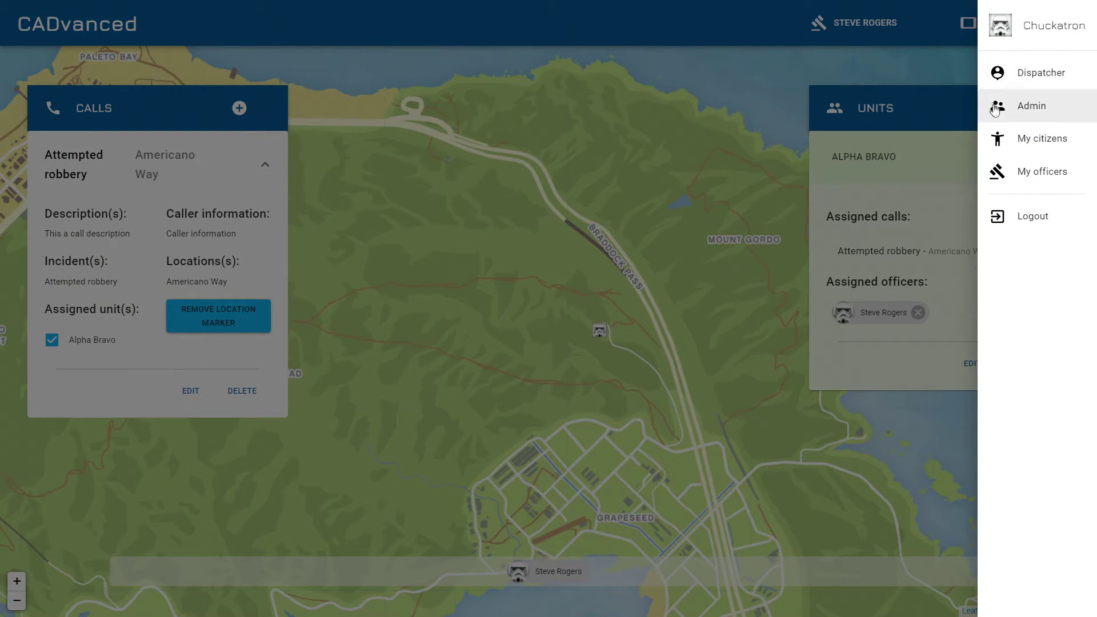
Go to My citizens and start a new citizen with the + button.
left_click(1041, 141)
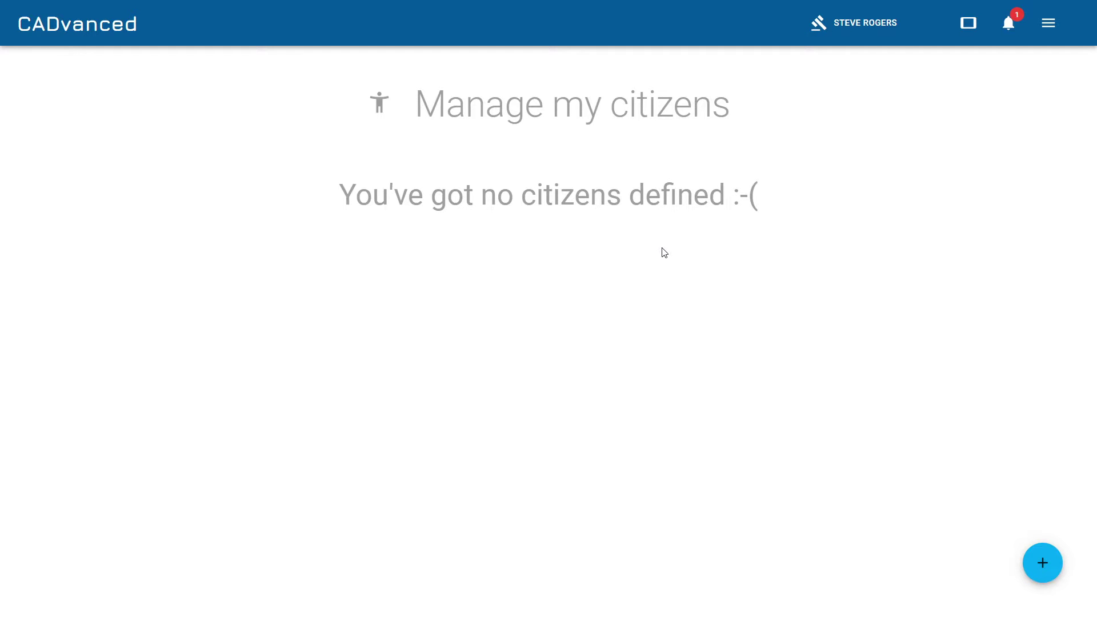
left_click(1043, 563)
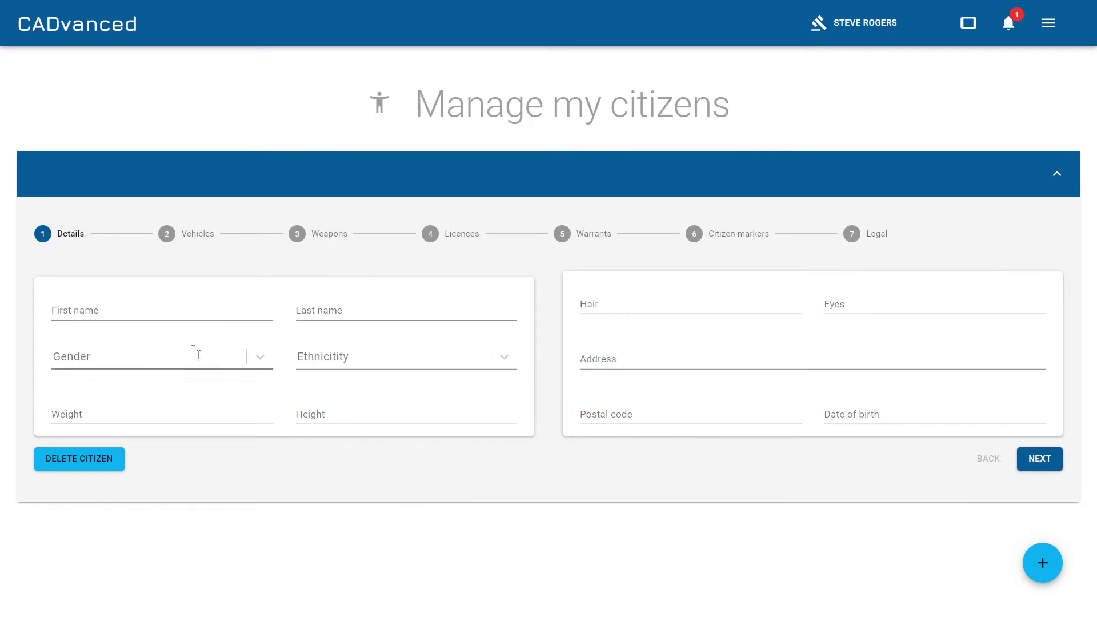
Enter the citizen's first and last name, correcting a typo in the first name.
left_click(154, 318)
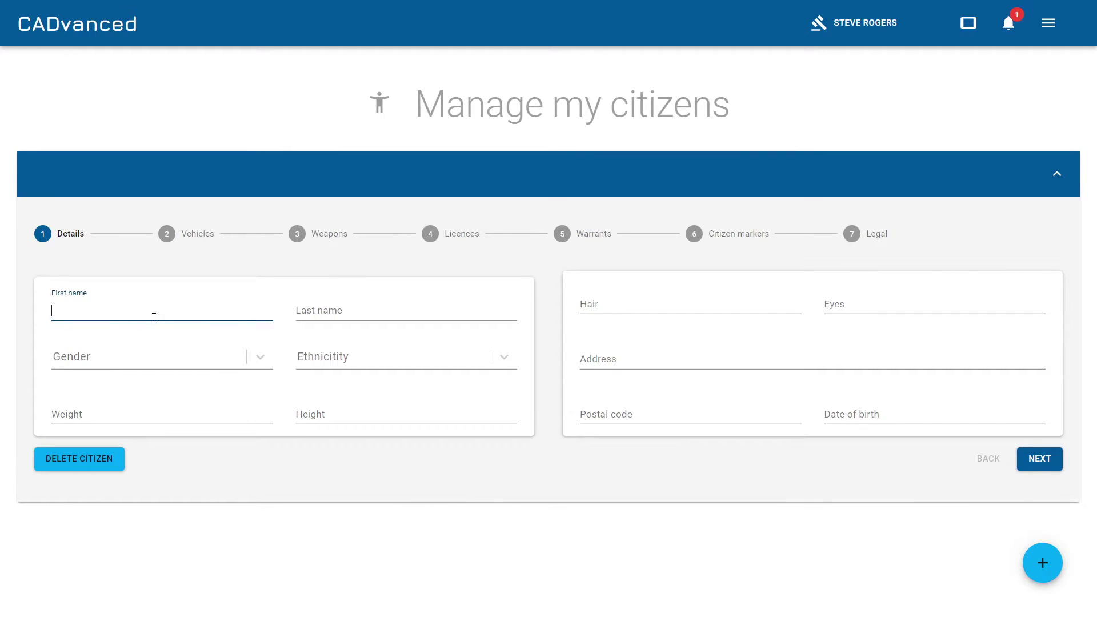
type("Miek")
key("Tab")
key("shift+Tab")
key("End")
key("BackSpace")
key("BackSpace")
type("ke")
key("Tab")
type("Citizen")
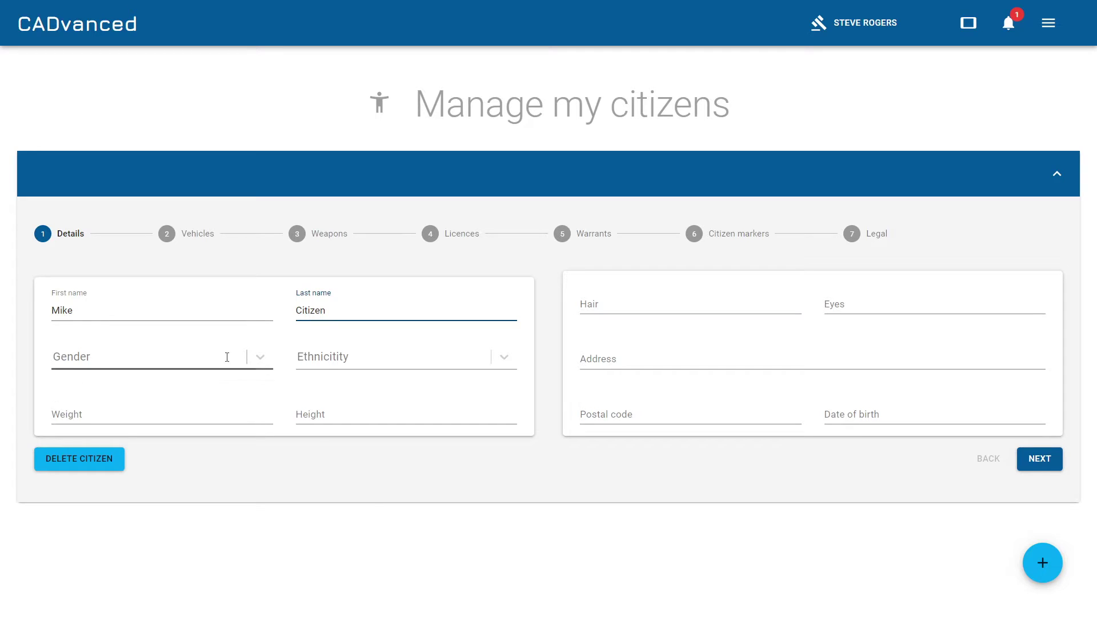
Set gender Male, ethnicity White, weight 70kg and height 5'11".
left_click(260, 356)
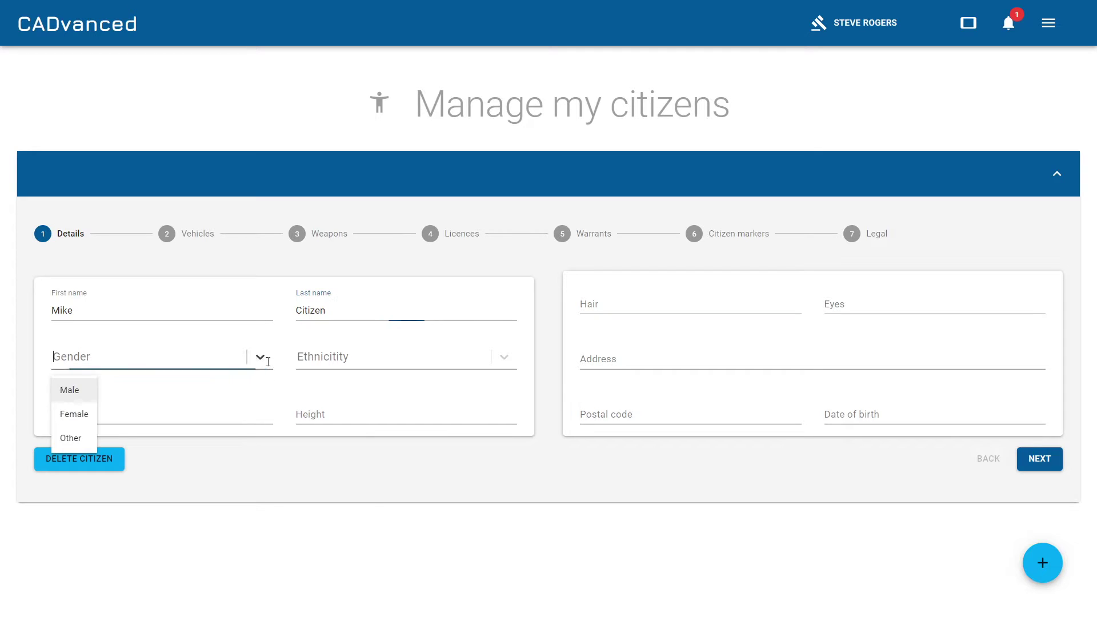
left_click(57, 388)
left_click(320, 358)
left_click(312, 387)
left_click(184, 411)
type("70kg")
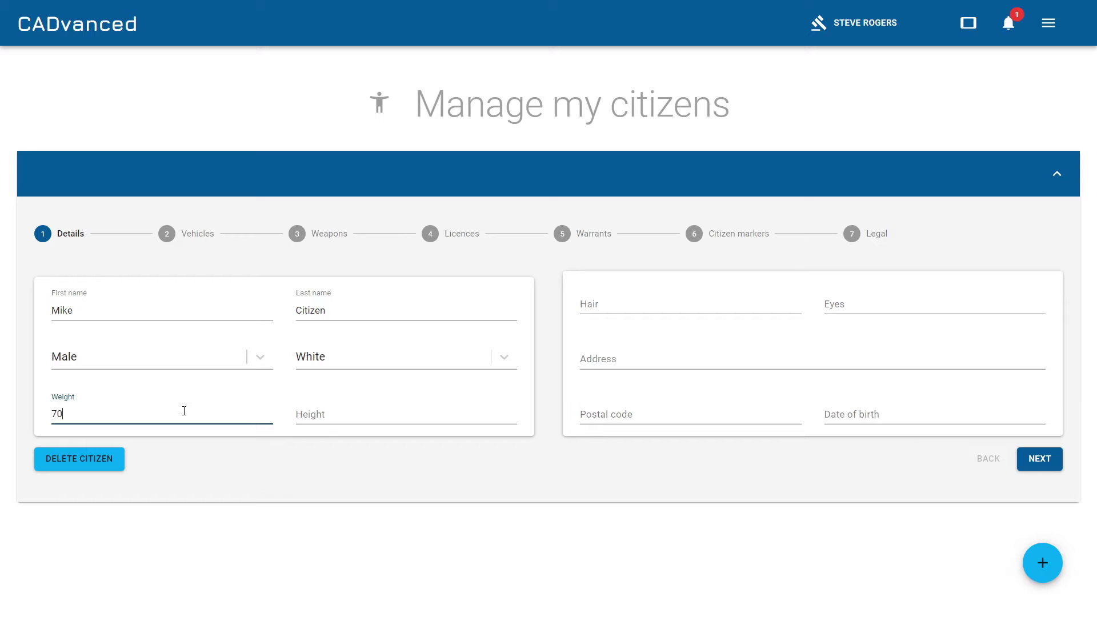
left_click(388, 417)
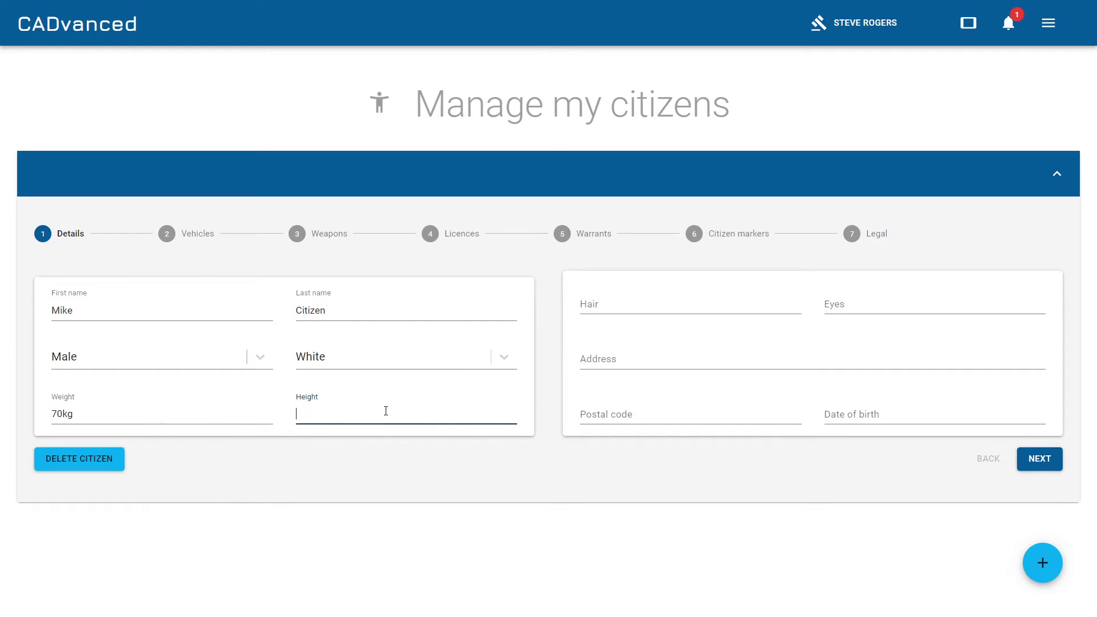
type("5'11\"")
Enter Brown hair and eyes, the street address, postal code and date of birth.
left_click(751, 310)
type("Brown")
key("Tab")
type("Brown")
key("Tab")
type("151 Here Street")
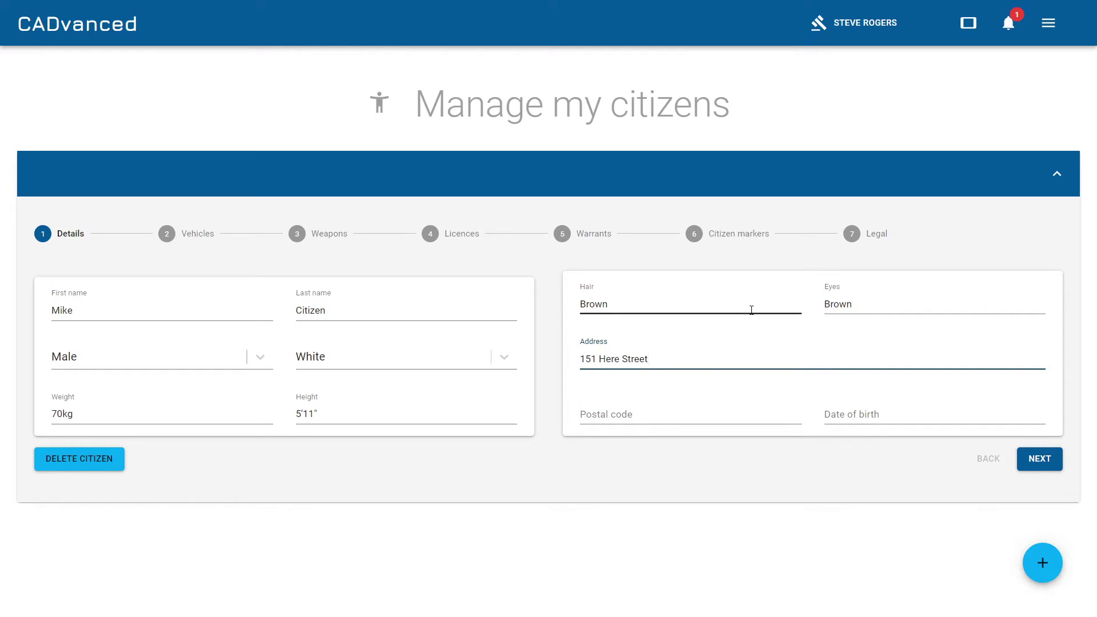
left_click(731, 421)
type("90033")
key("Tab")
type("21/")
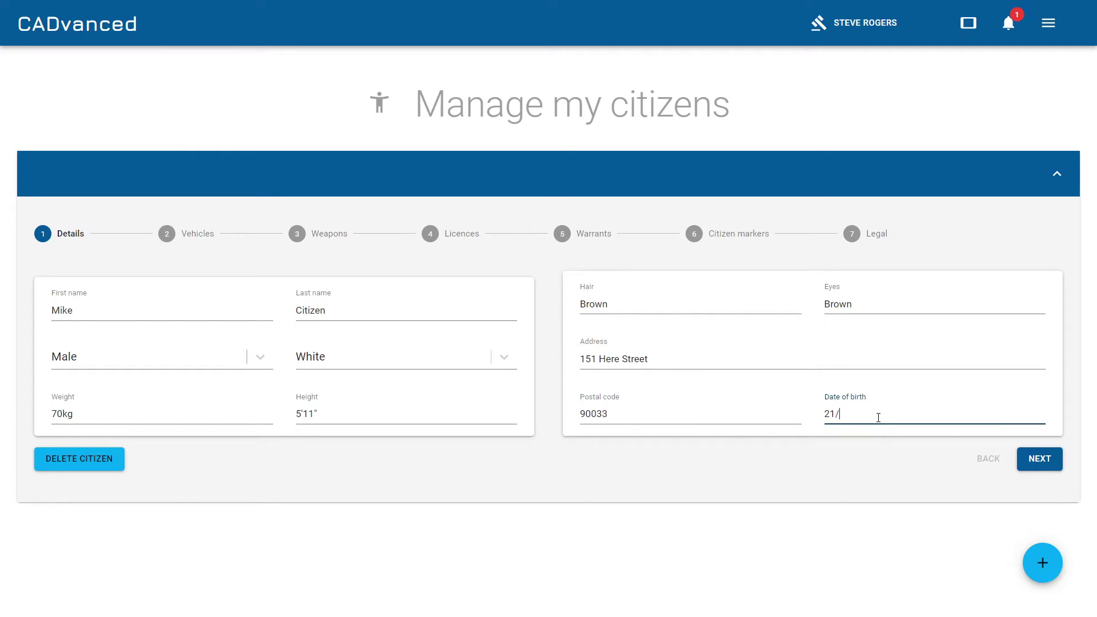
type("09/2000")
Add a red Ford Focus with its licence plate and Valid insurance to the citizen's vehicles.
left_click(1039, 459)
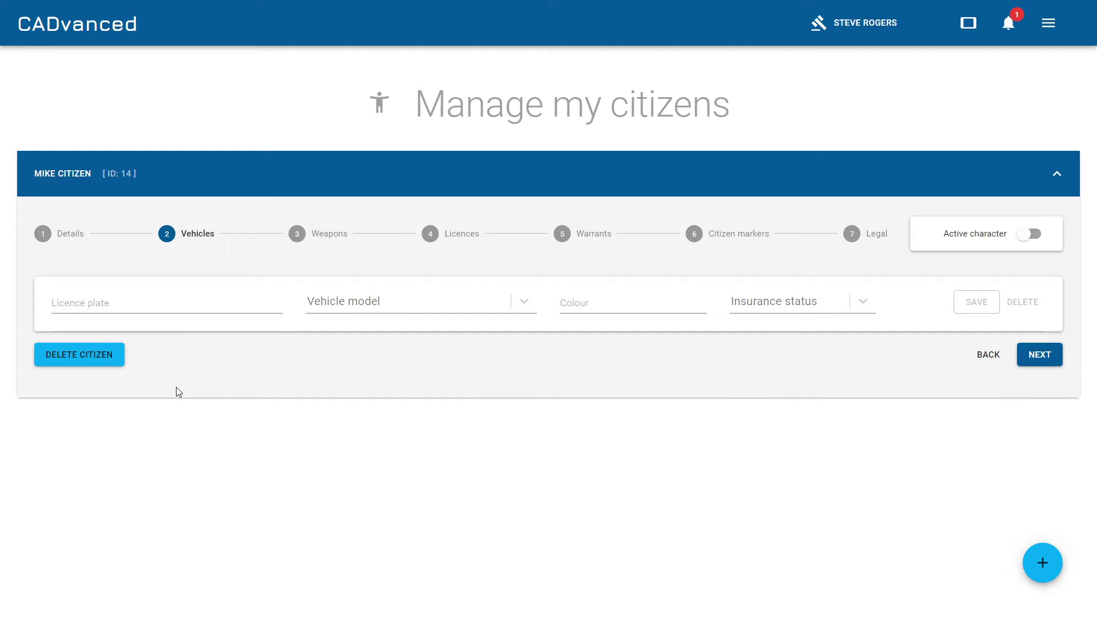
left_click(150, 305)
type("VF02")
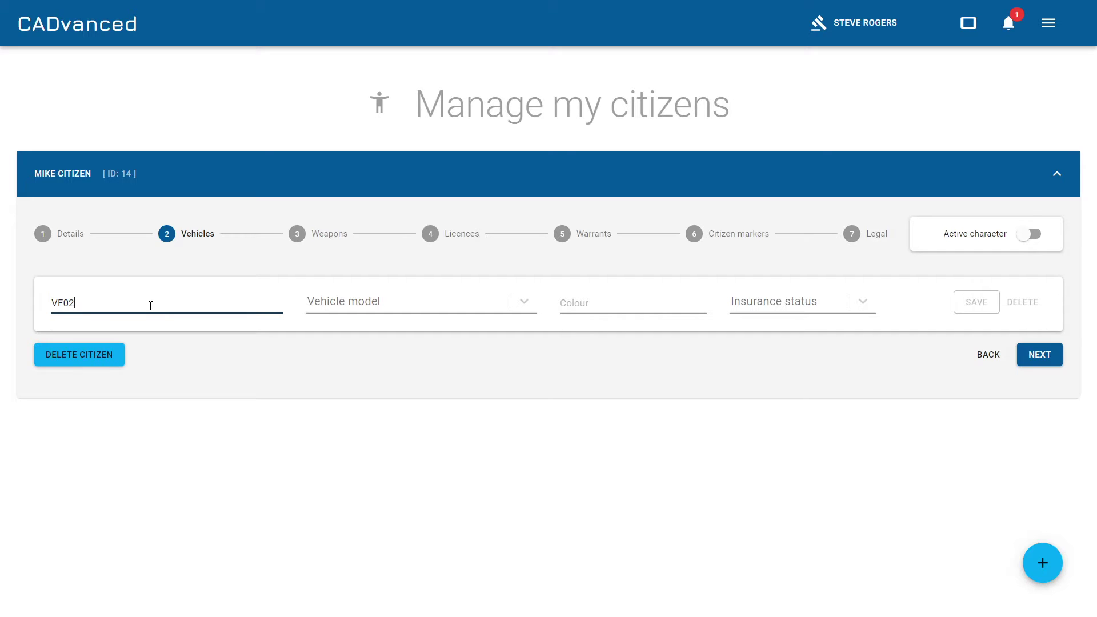
type("IOI")
left_click(330, 303)
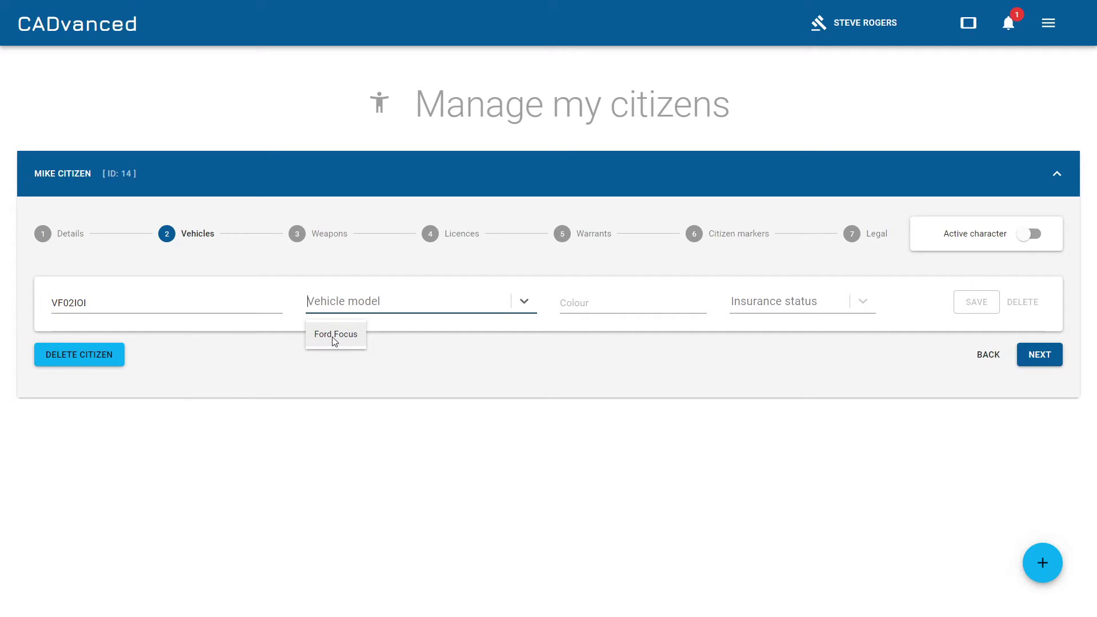
left_click(334, 339)
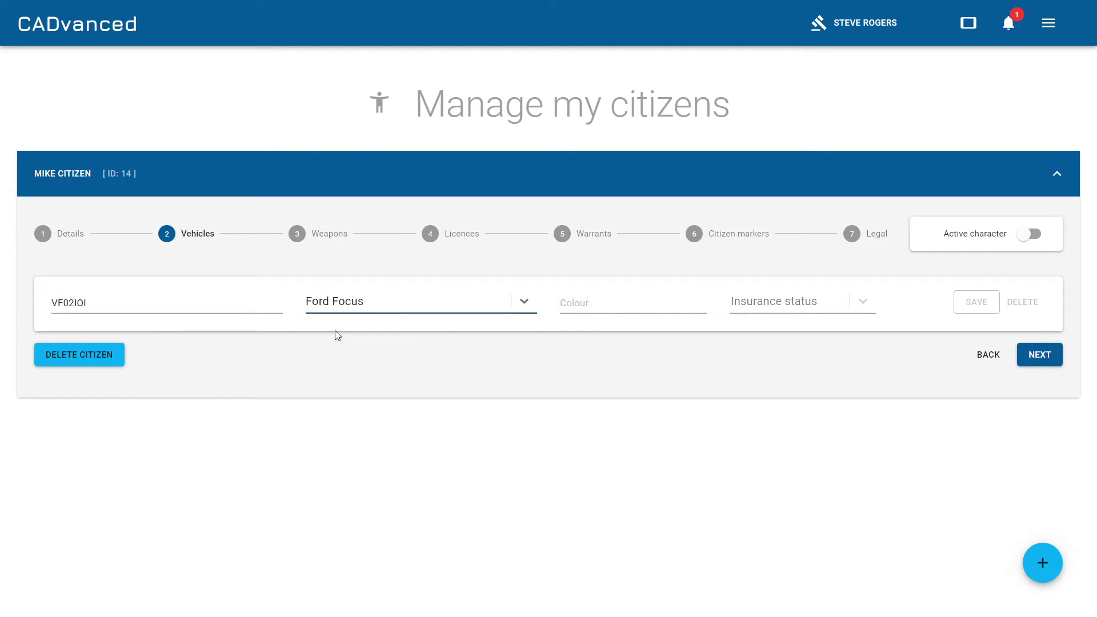
left_click(632, 304)
type("Red")
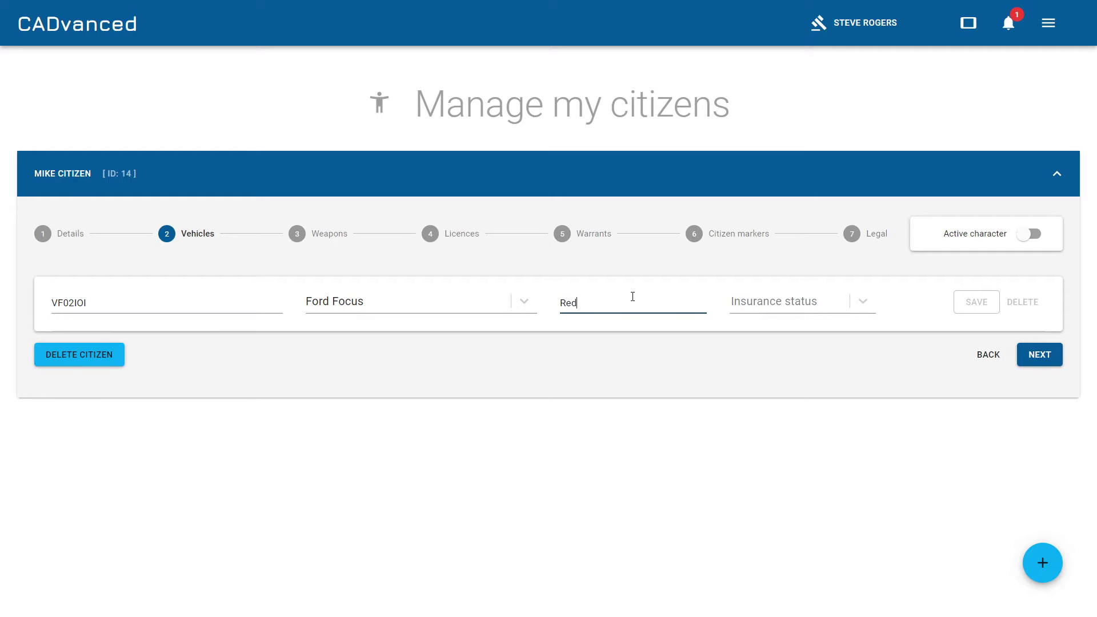
left_click(782, 308)
left_click(750, 335)
left_click(978, 302)
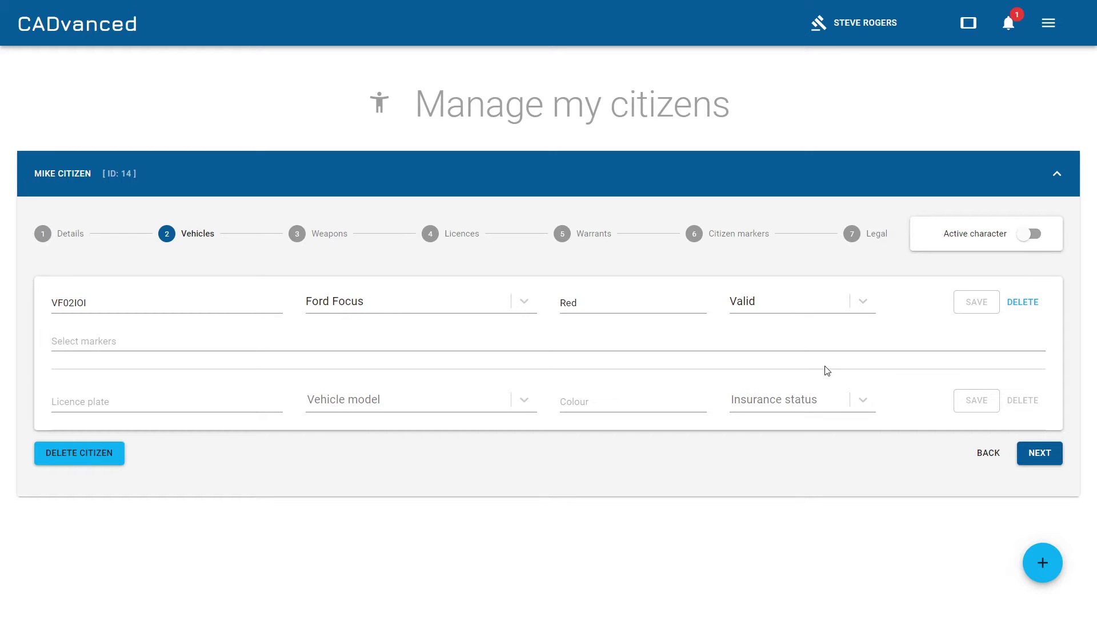
On the Weapons step, add a Shotgun marked Stolen.
left_click(1040, 453)
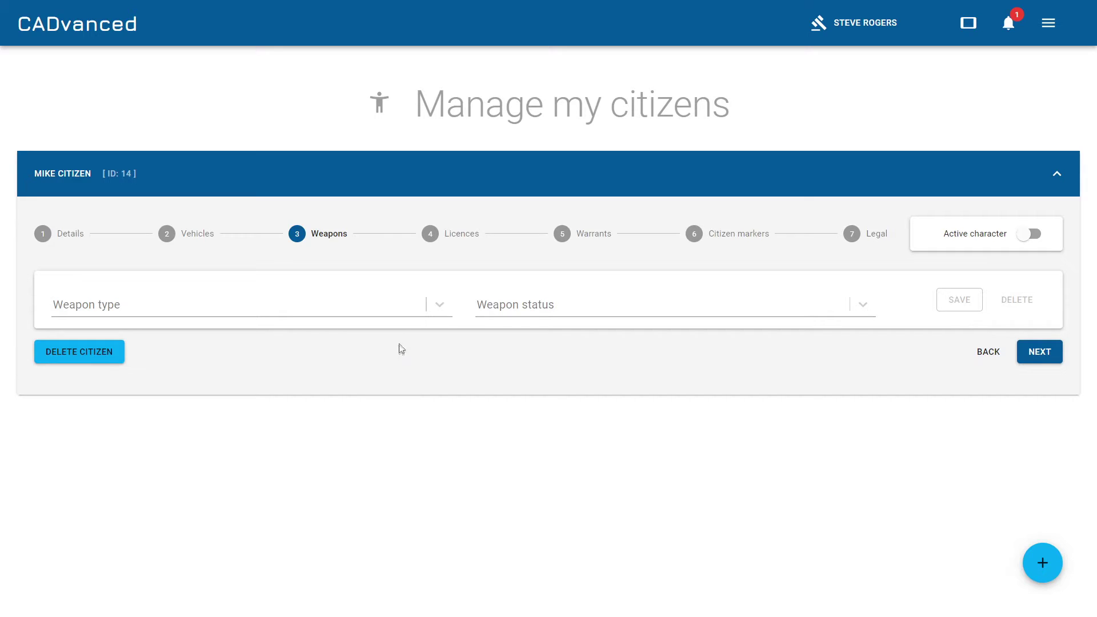
left_click(441, 309)
left_click(78, 337)
left_click(566, 307)
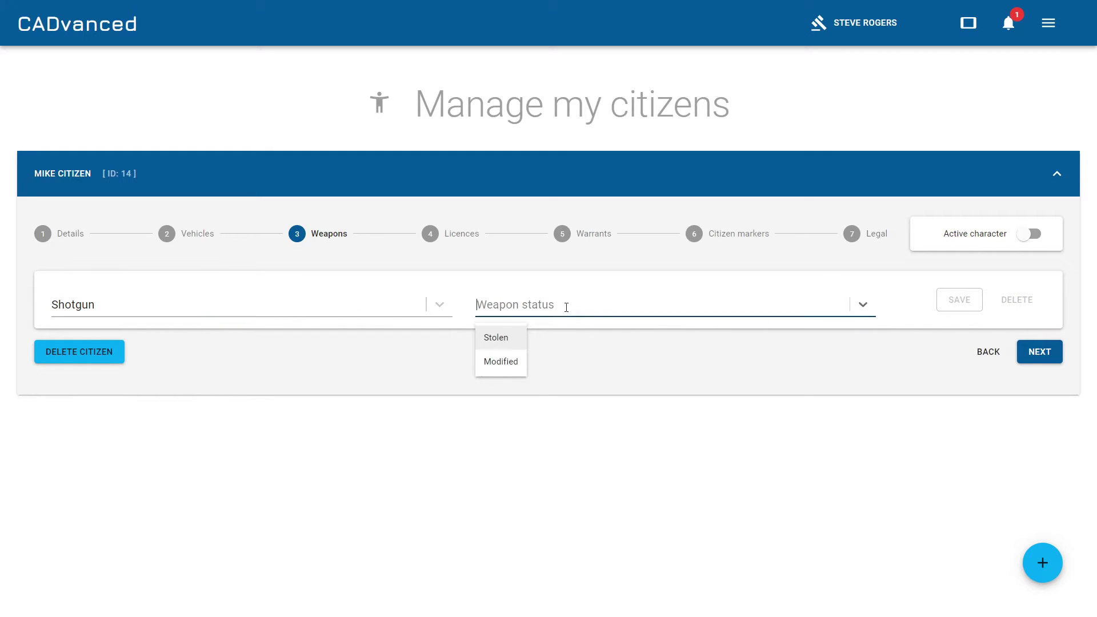
left_click(508, 341)
left_click(967, 301)
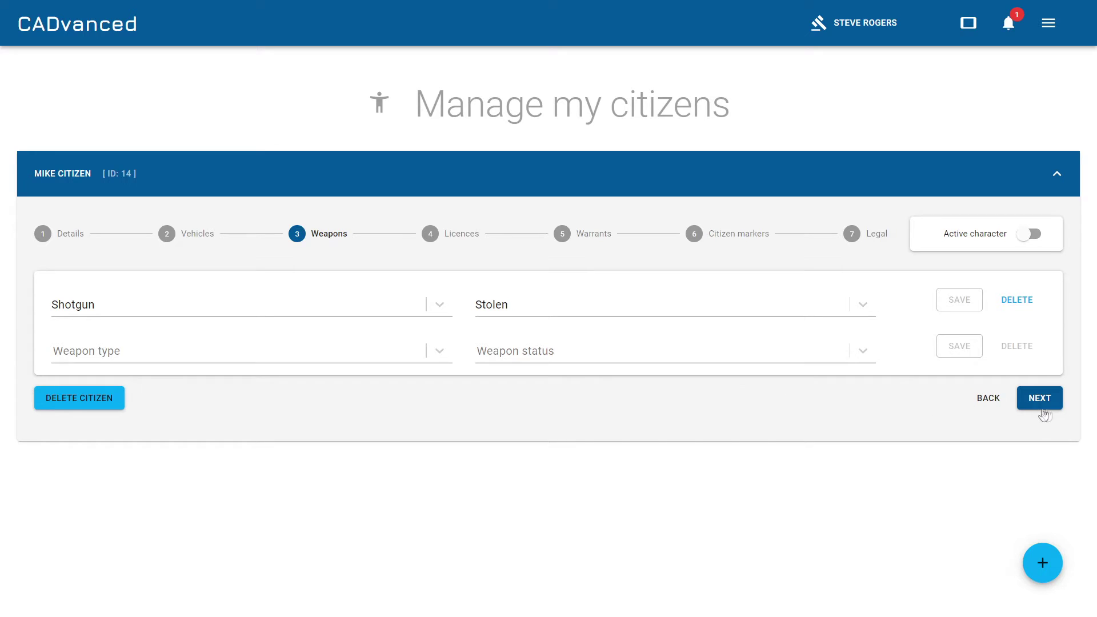
On the Licences step, add a Drivers licence with status Valid.
left_click(1045, 404)
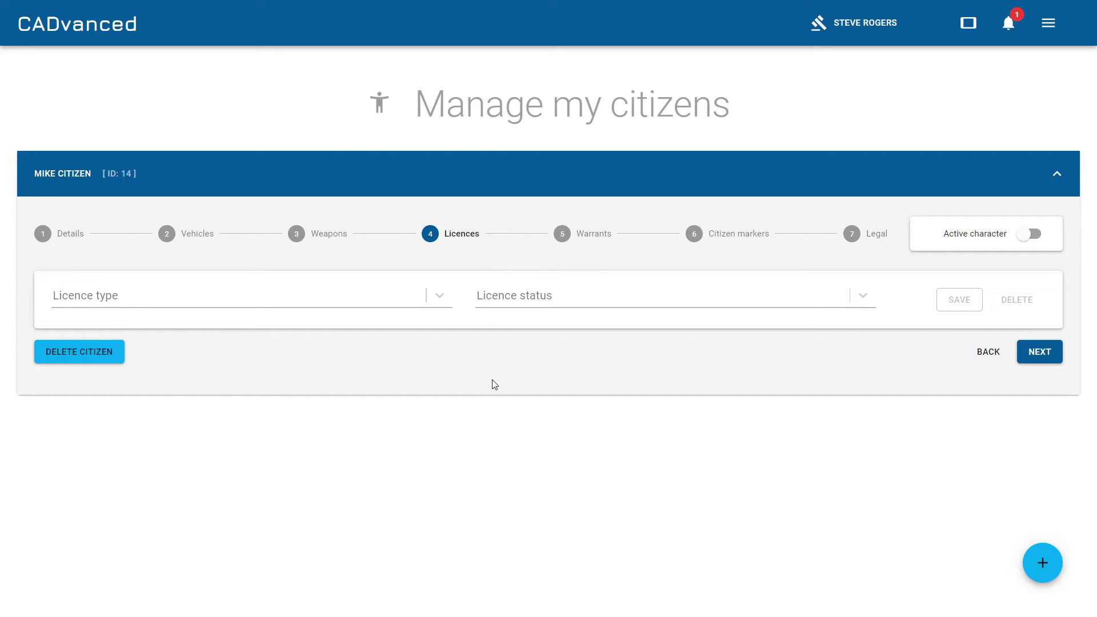
left_click(439, 294)
left_click(77, 331)
left_click(589, 295)
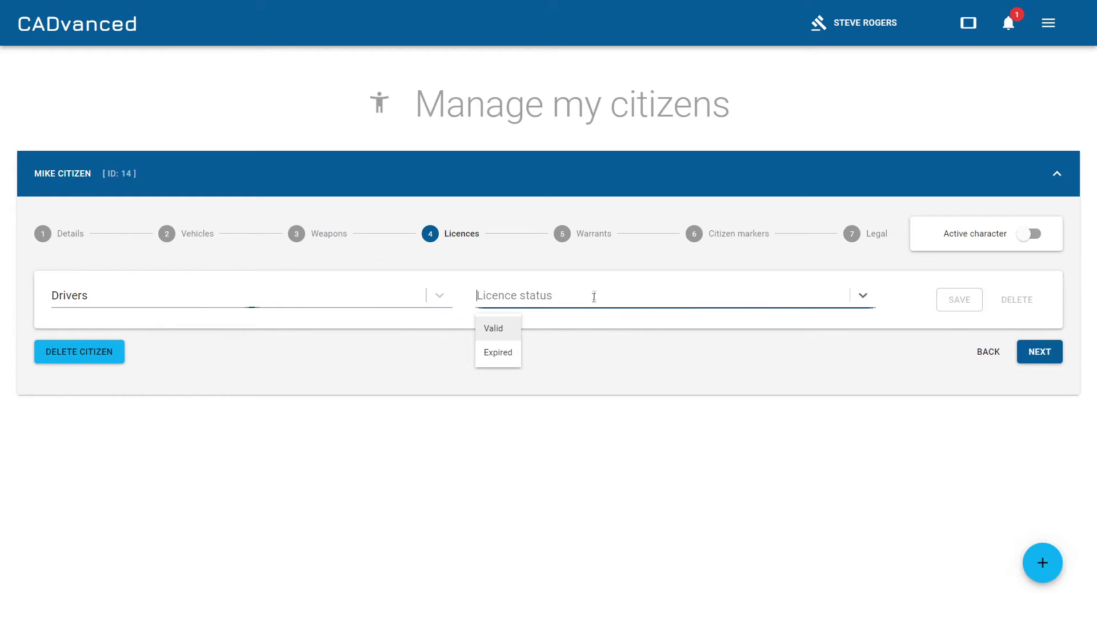
left_click(491, 329)
left_click(952, 302)
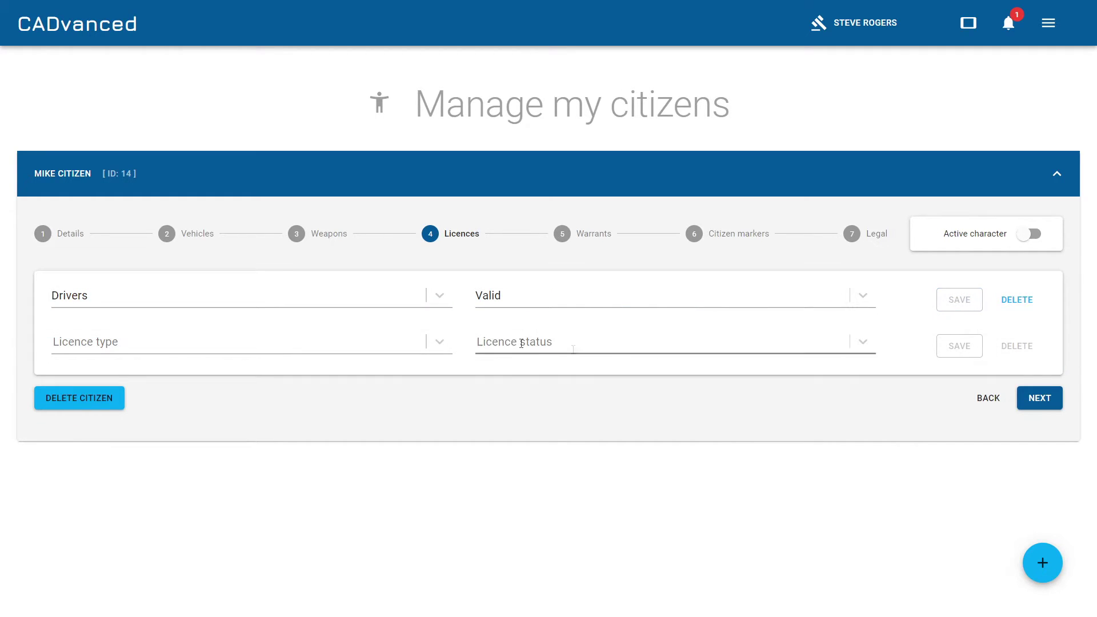
Add an Expired Weapons licence, then continue to the Warrants step.
left_click(377, 345)
left_click(78, 398)
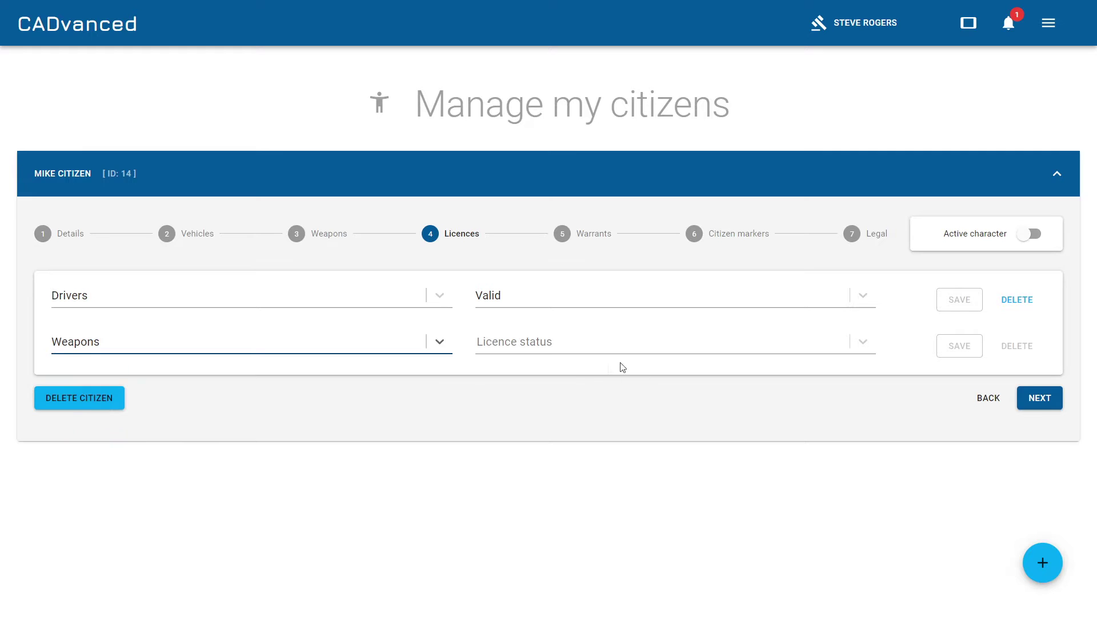
left_click(855, 341)
left_click(496, 398)
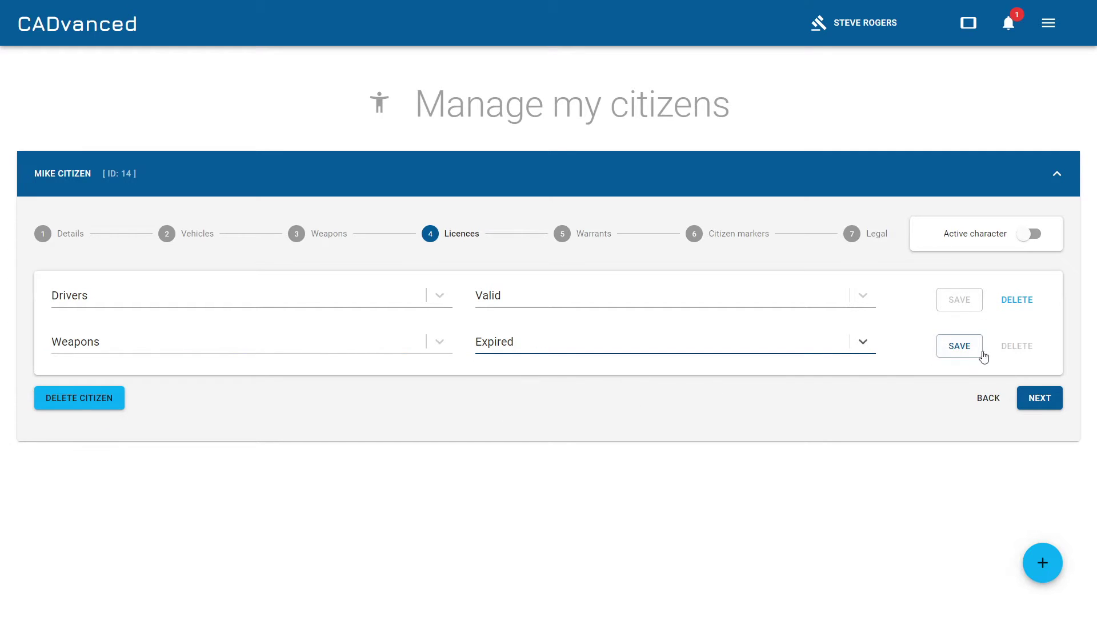
left_click(979, 353)
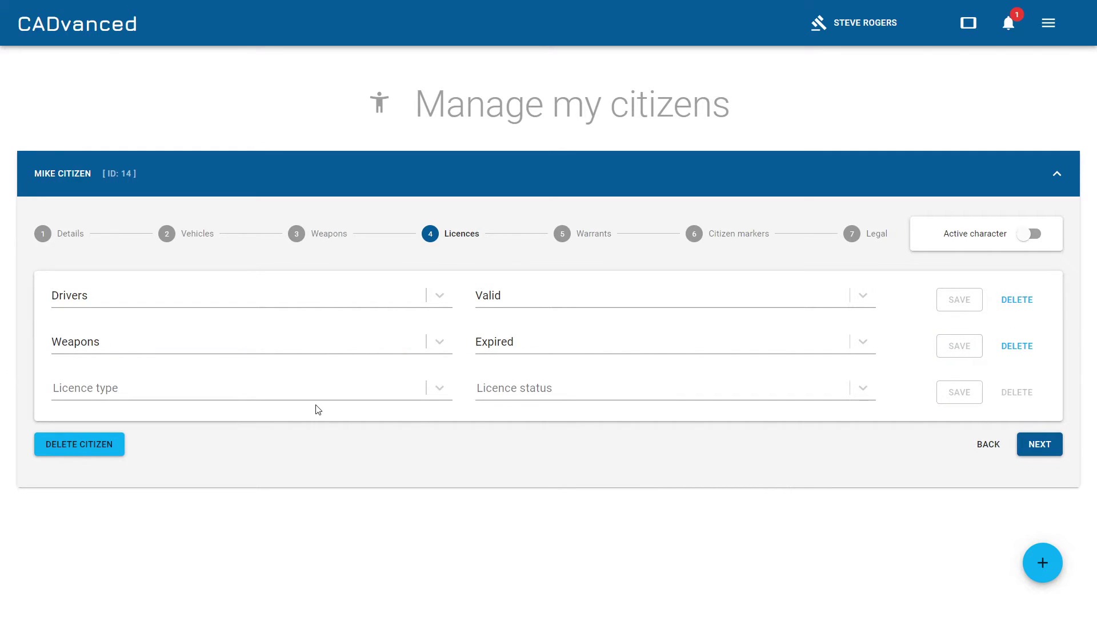
left_click(1039, 445)
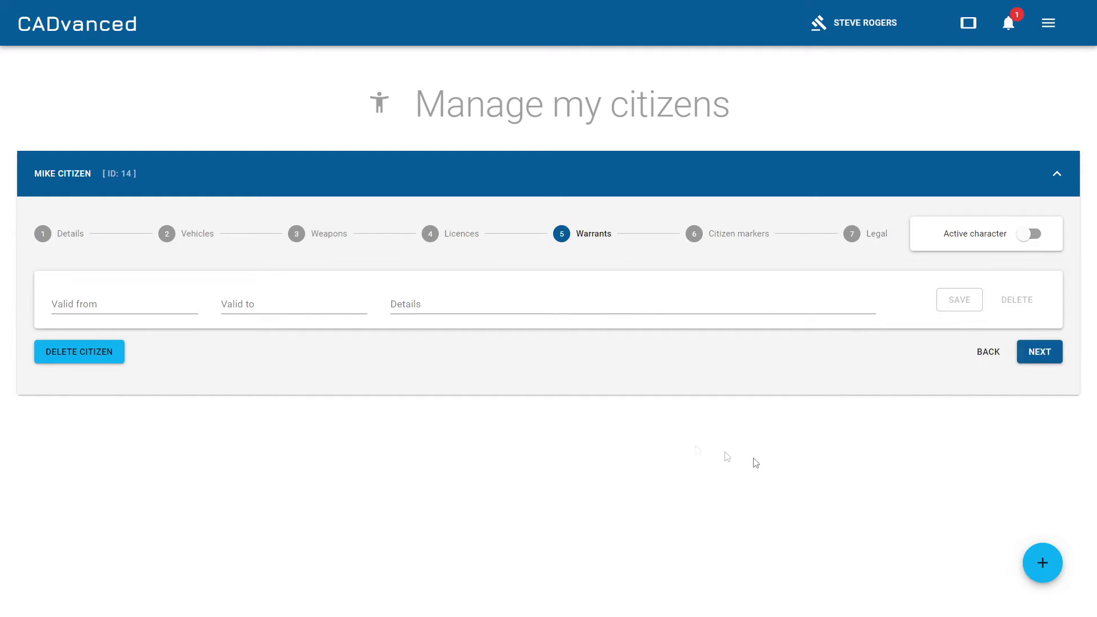
Save a warrant valid 01/02/2020 to 02/02/2020 with details 'Has been a bad boy'.
left_click(113, 310)
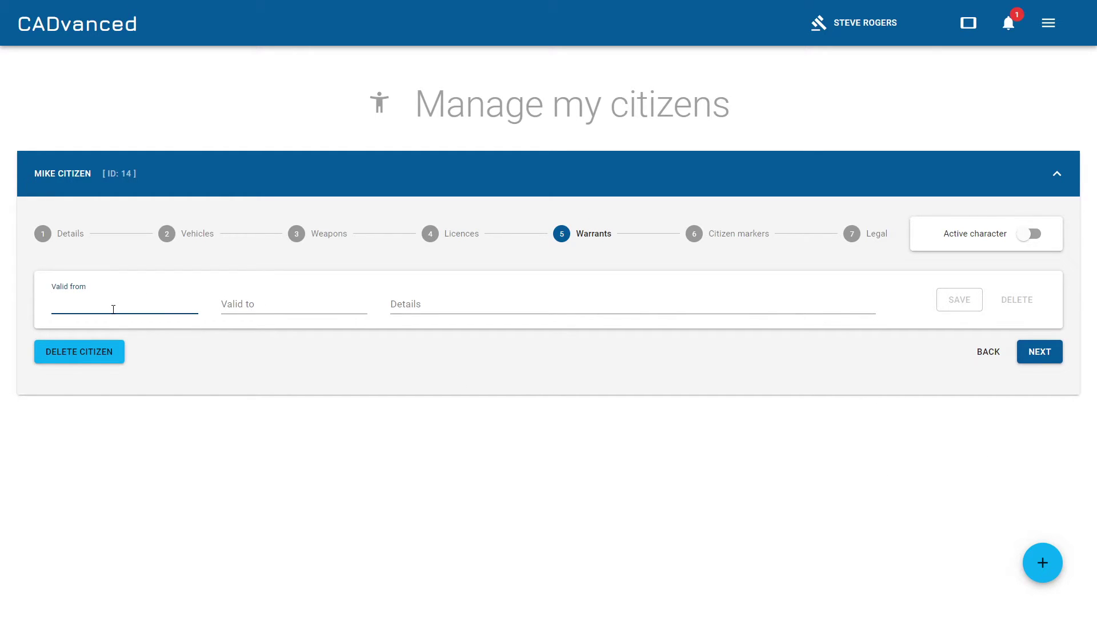
type("01/02/2020")
key("Tab")
type("02/")
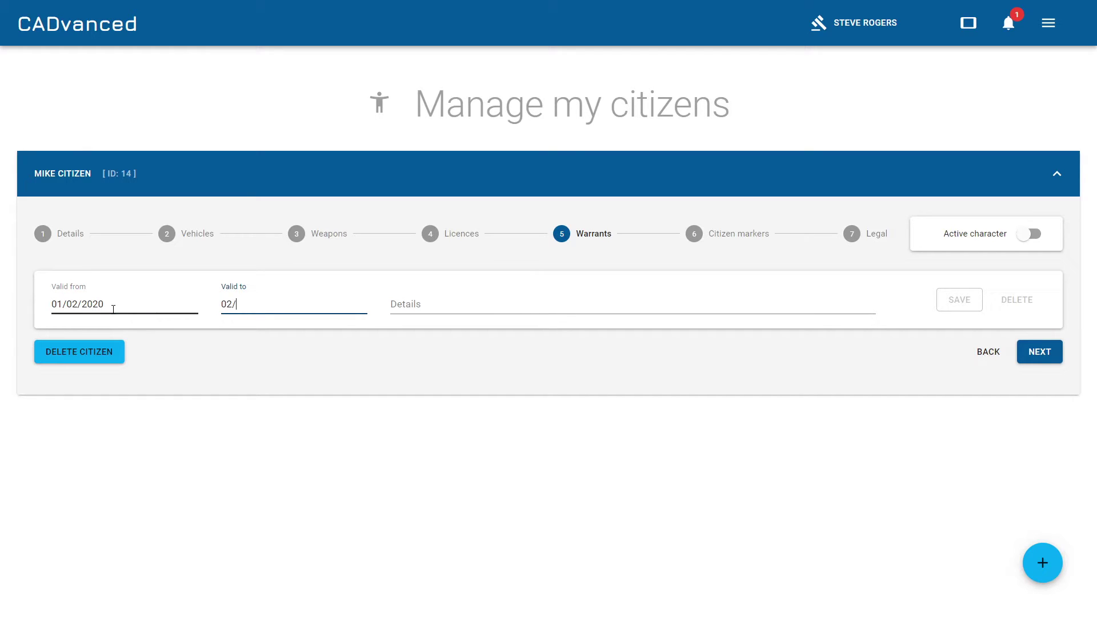
type("02/2020")
key("Tab")
type("Ha")
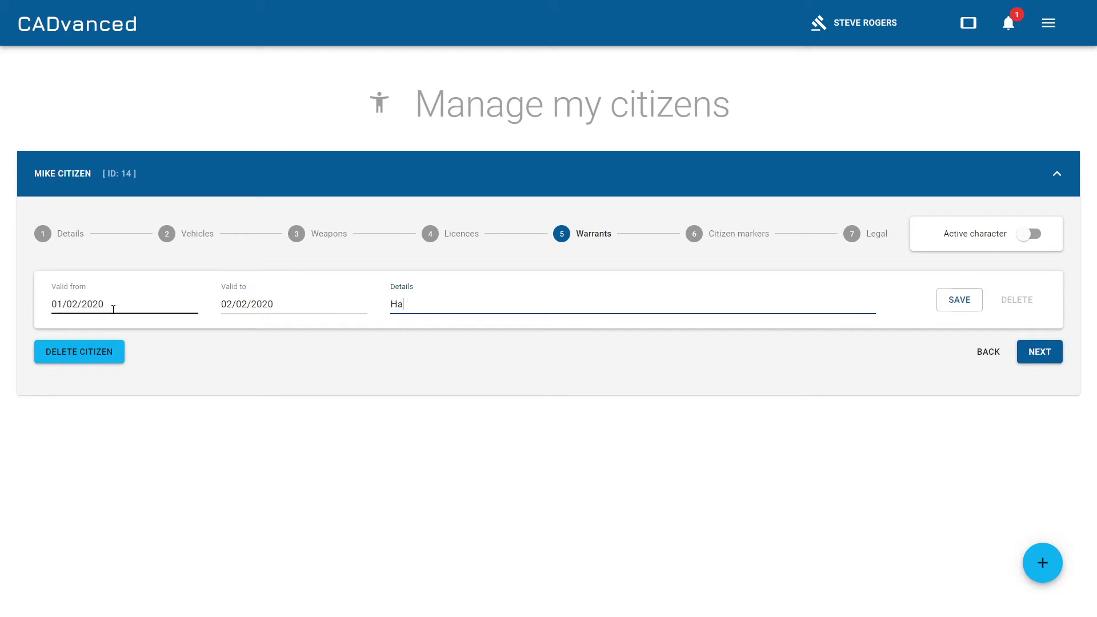
type("s been a bad boy")
left_click(959, 299)
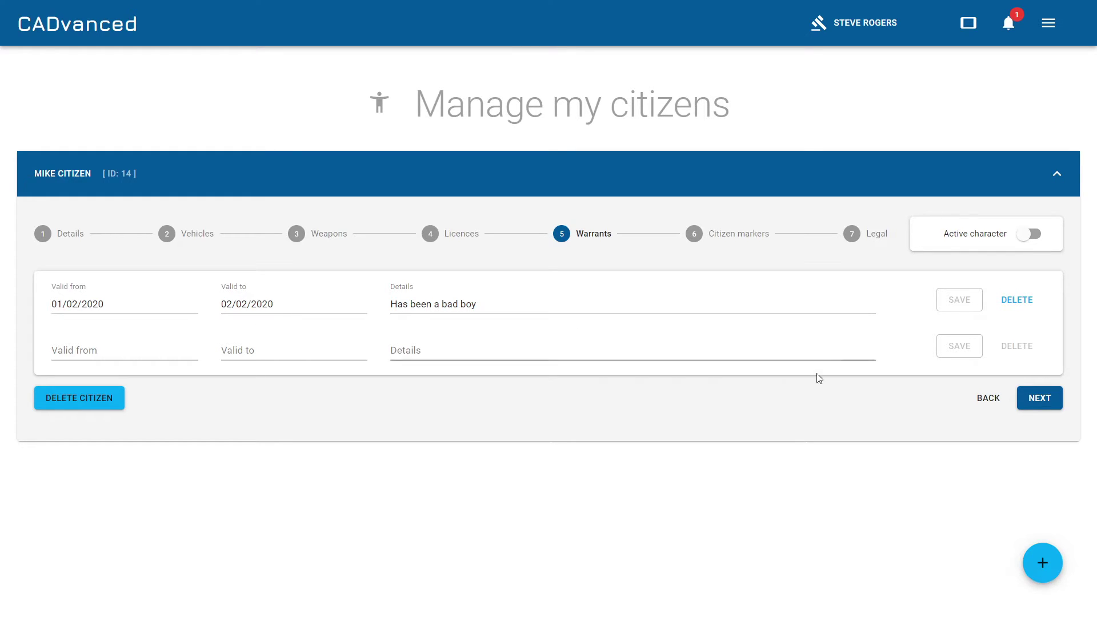
On Citizen markers, search 'His' to add History of violence, then proceed to Legal.
left_click(1031, 397)
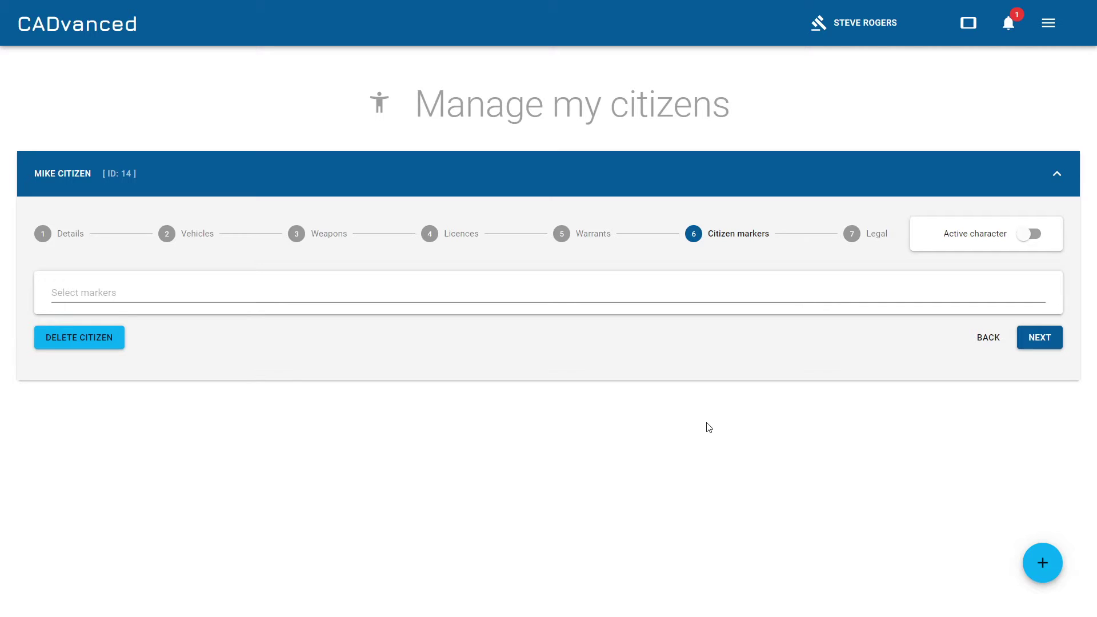
left_click(560, 294)
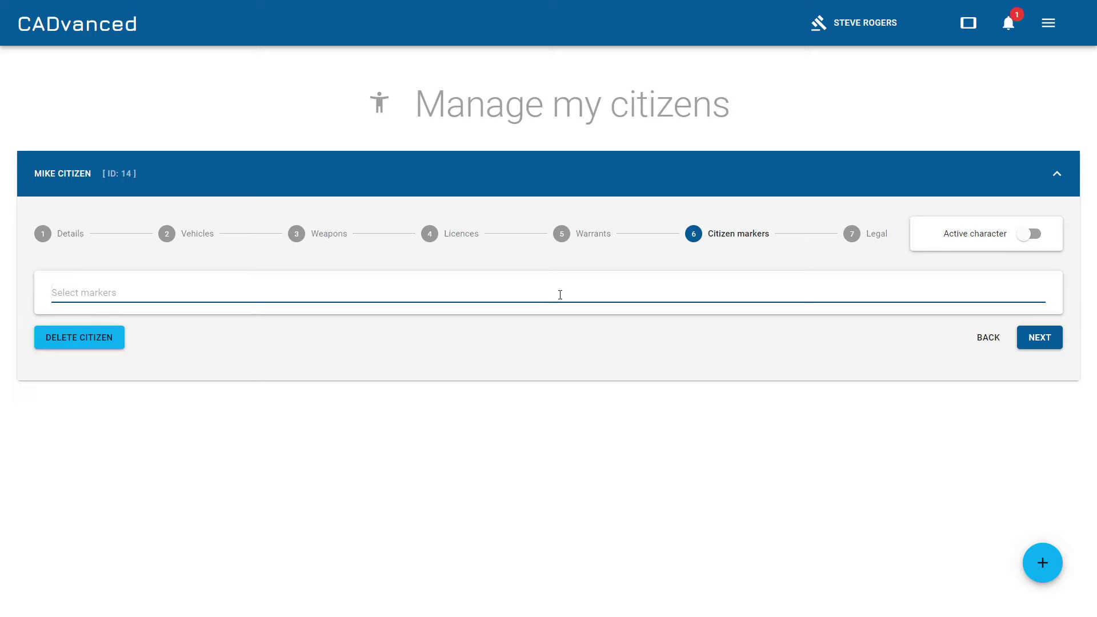
type("His")
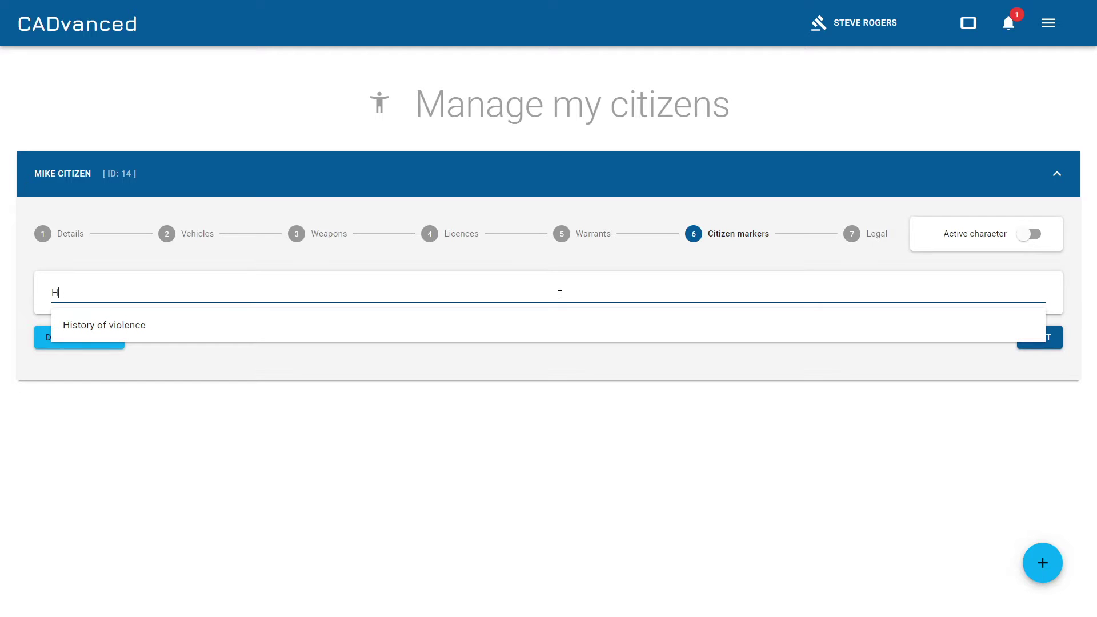
left_click(572, 326)
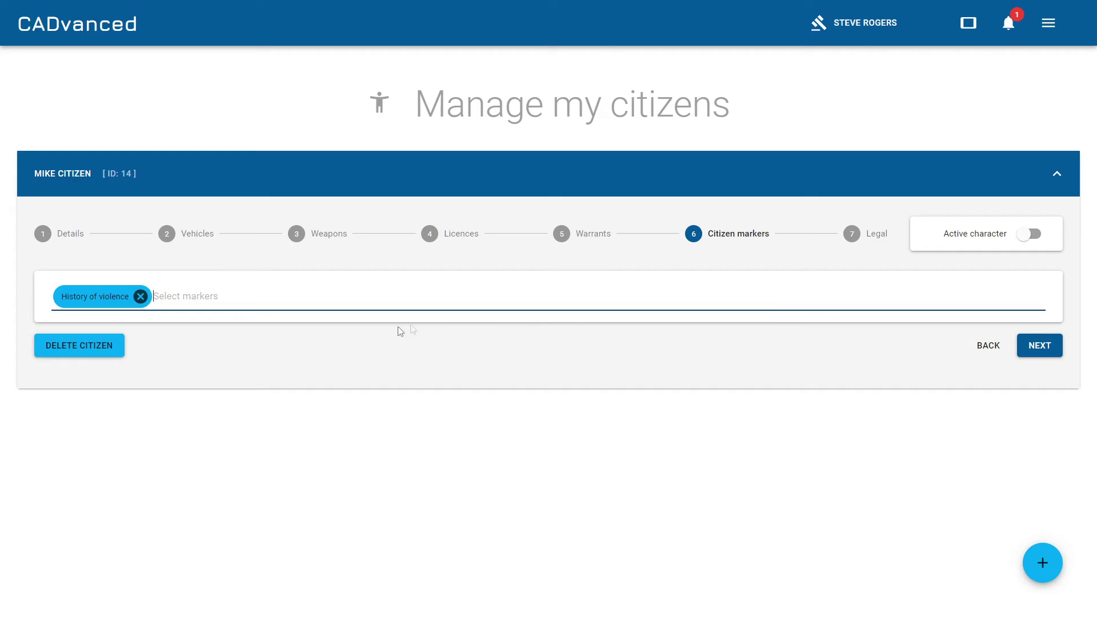
left_click(1040, 345)
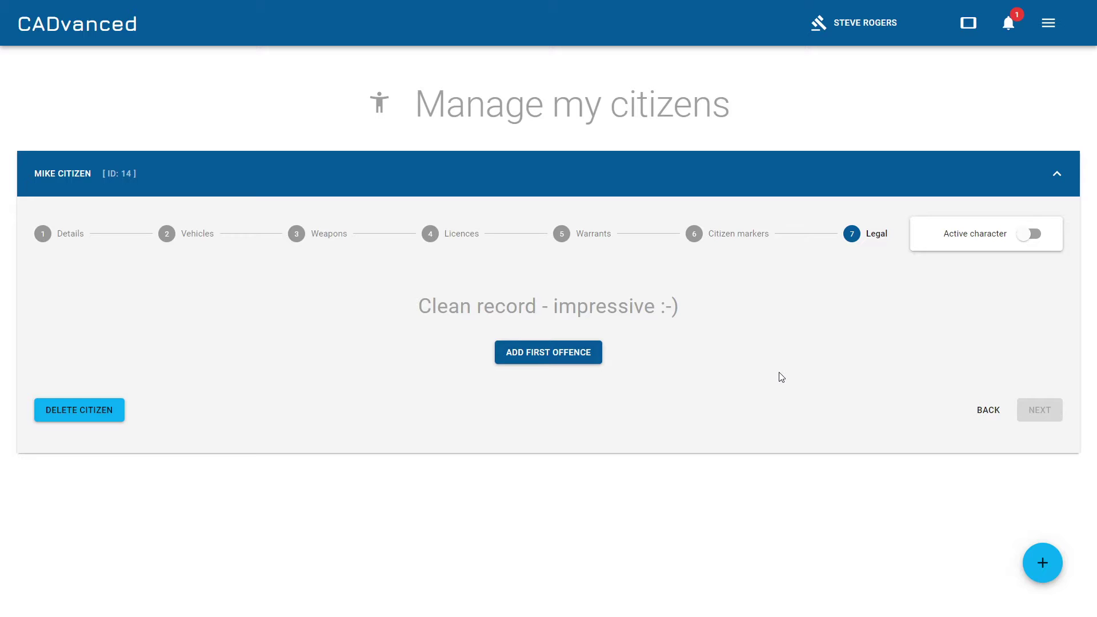
Save a first offence dated 20/09/2020 at 18:54 with location Here Street.
left_click(556, 354)
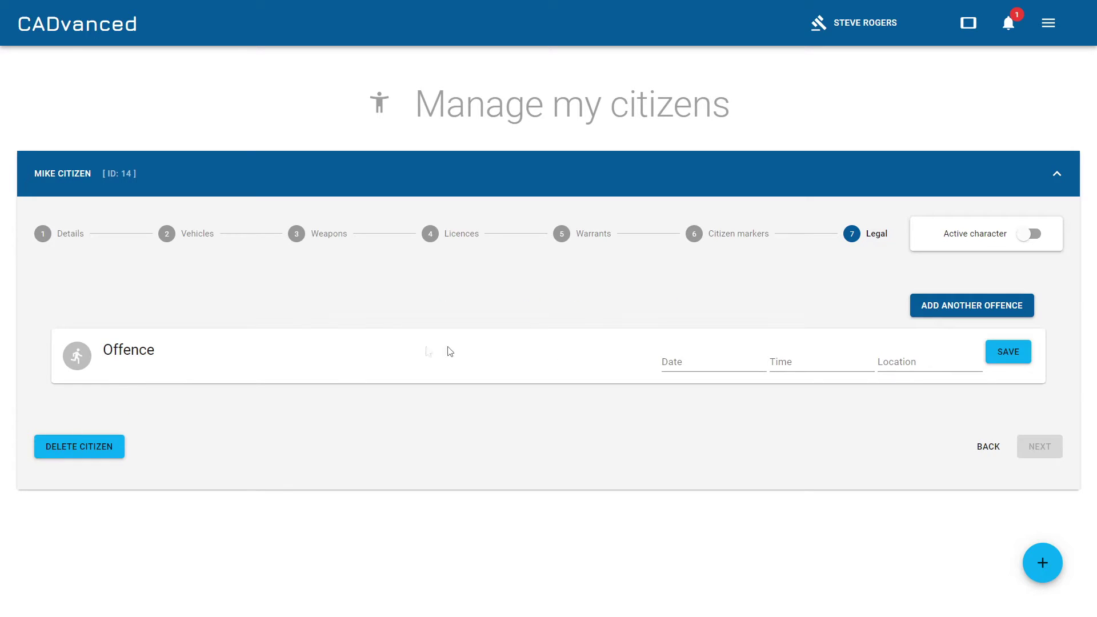
left_click(698, 360)
type("20/09/2020")
key("Tab")
type("18@:")
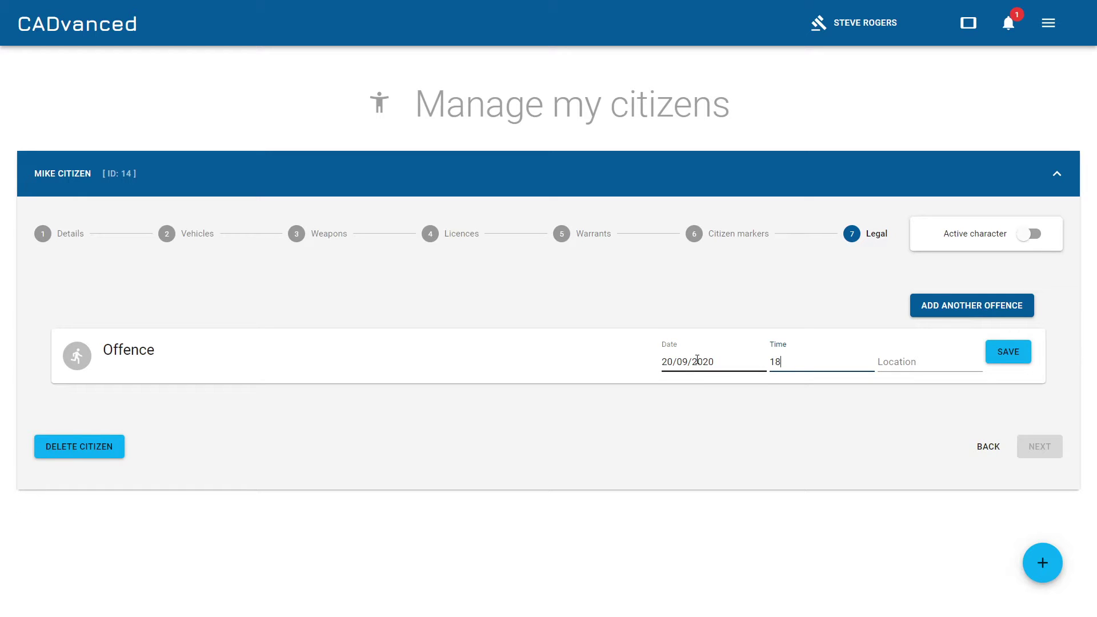
key("BackSpace")
key("BackSpace")
type("@:")
key("BackSpace")
key("BackSpace")
type(":54")
left_click(897, 364)
type("Here Street")
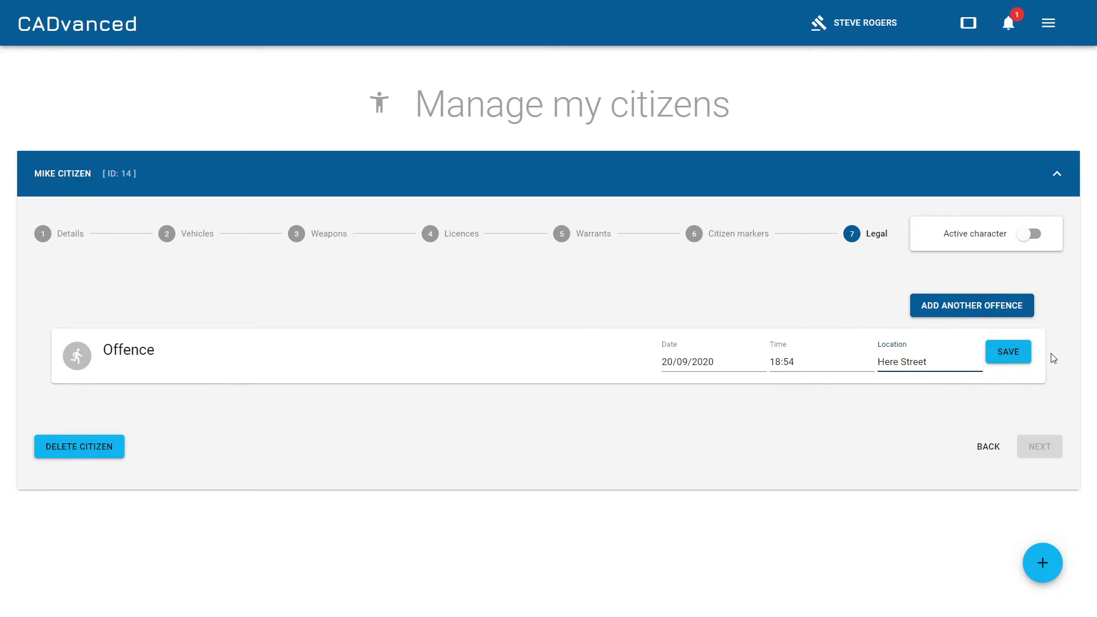
left_click(1016, 357)
scroll(679, 274, "down", 2)
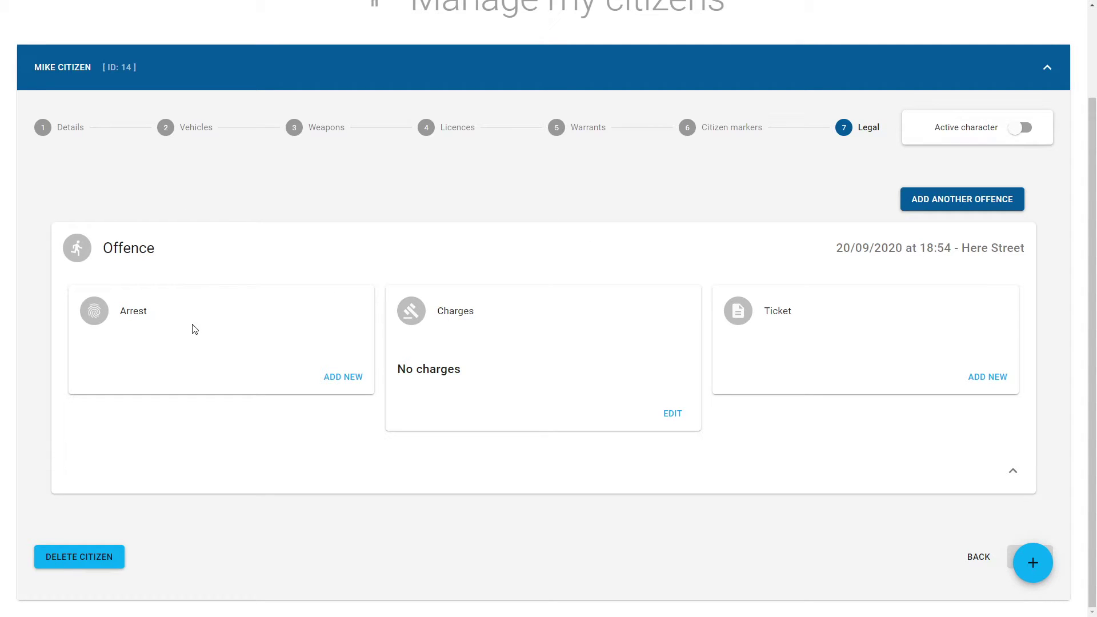
Record an arrest by the first listed officer with a Drunk and disorderly charge.
left_click(343, 377)
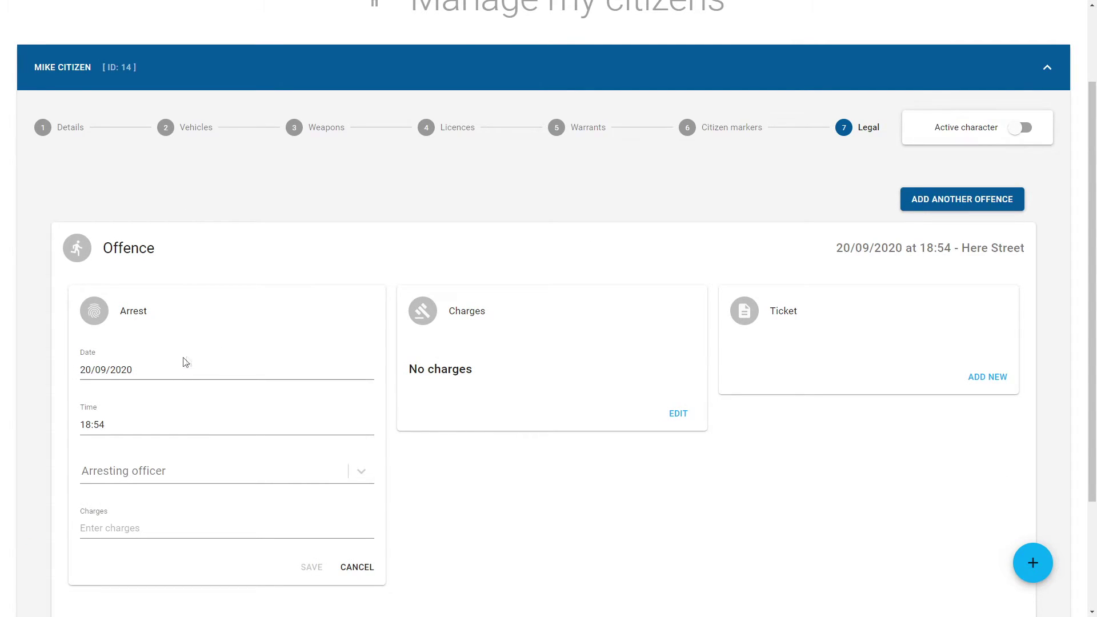
scroll(189, 361, "down", 3)
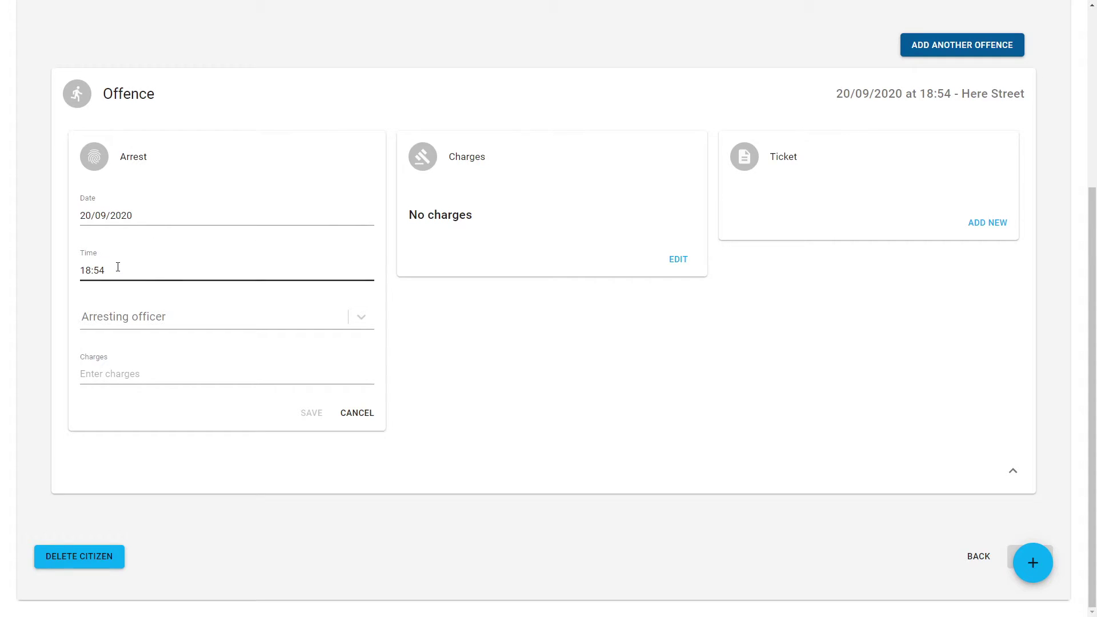
left_click(360, 316)
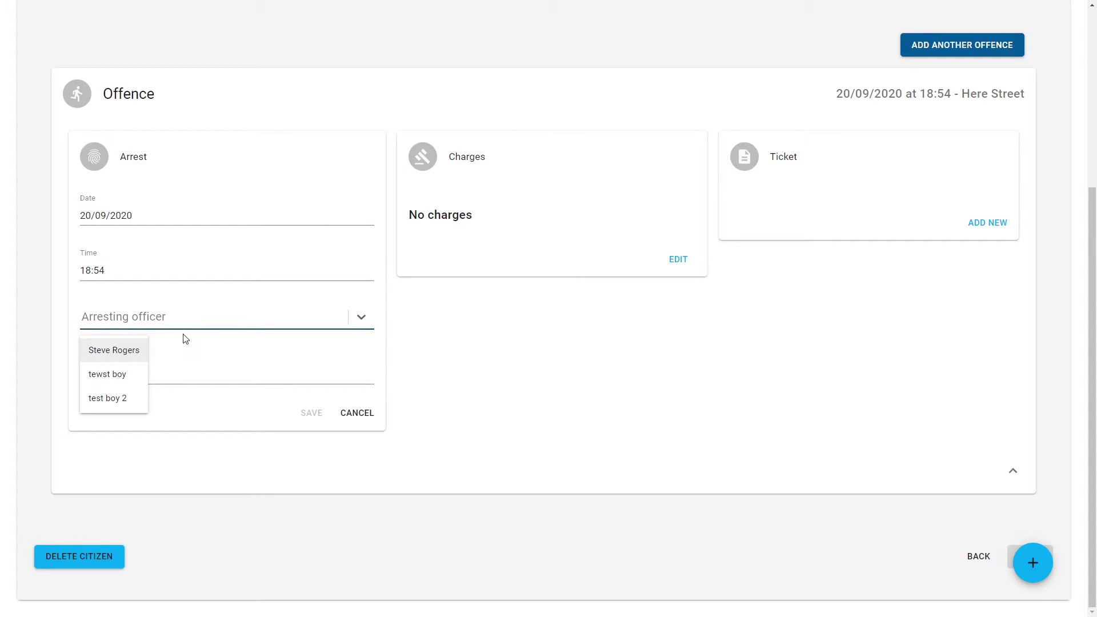
left_click(131, 352)
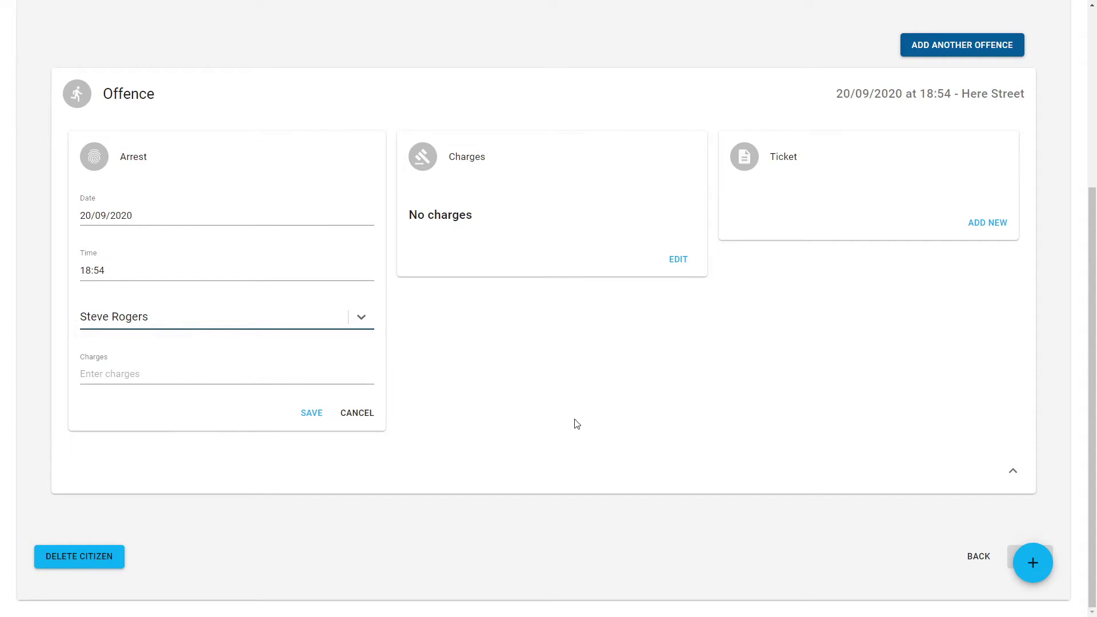
left_click(174, 375)
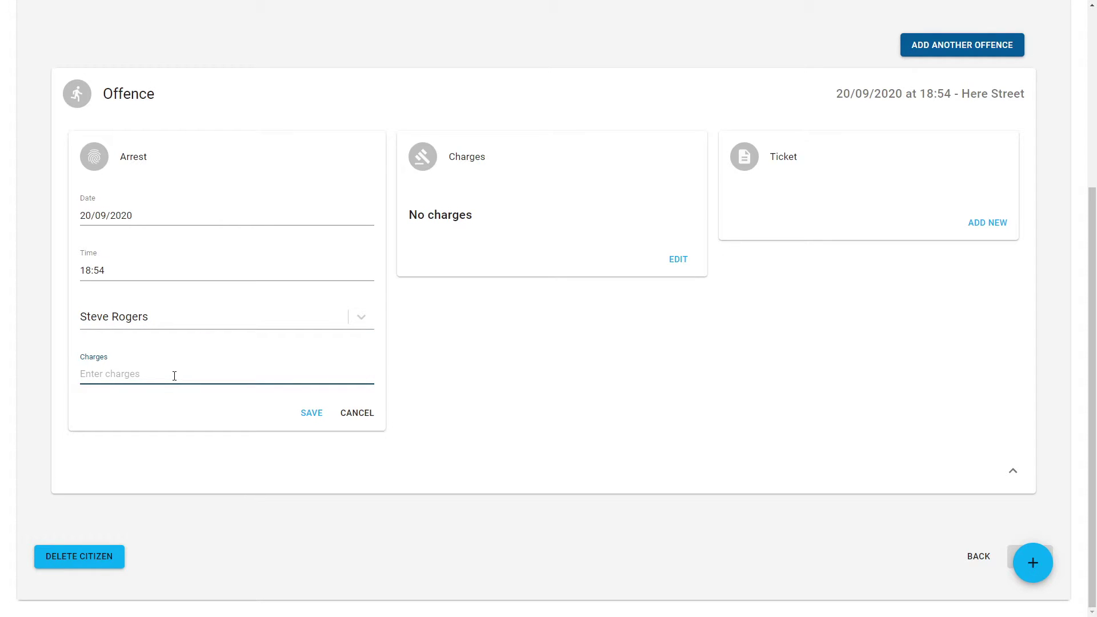
type("Dru")
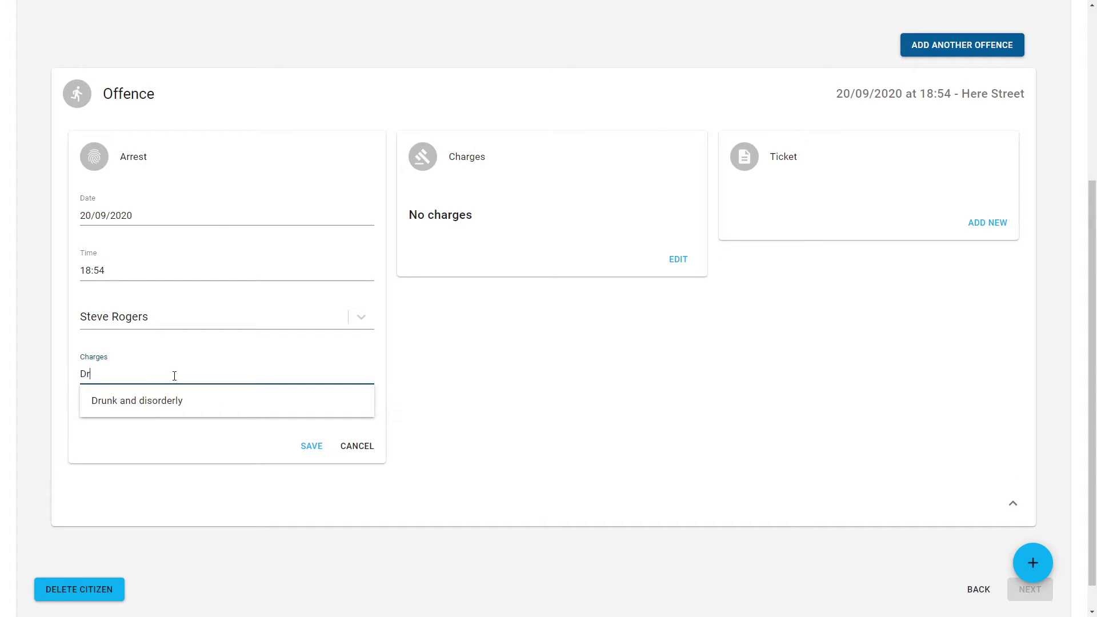
left_click(165, 403)
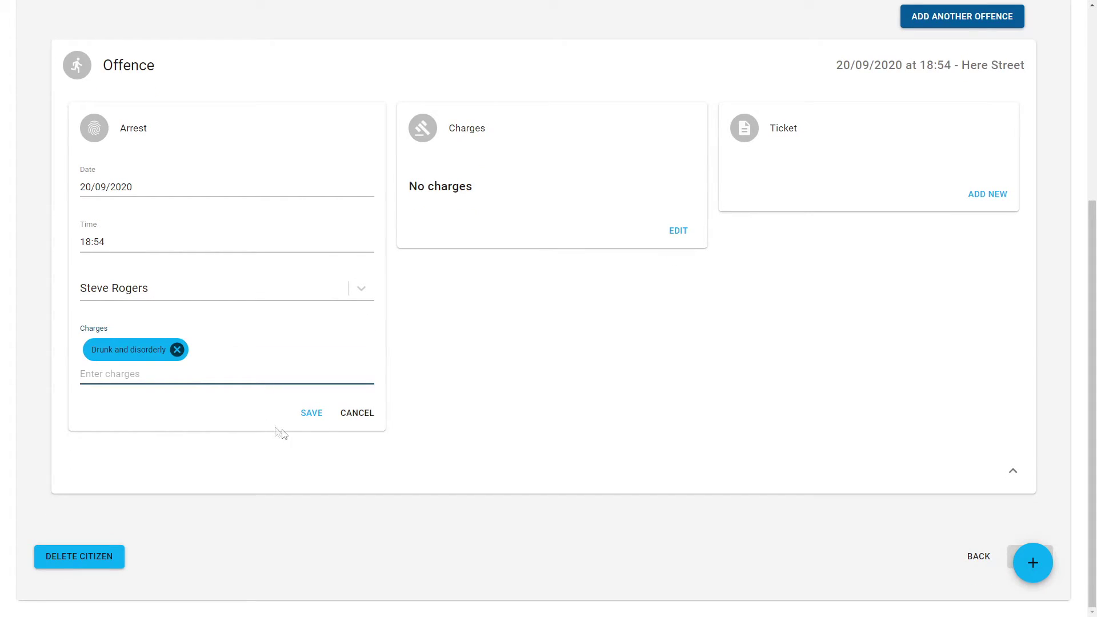
left_click(313, 414)
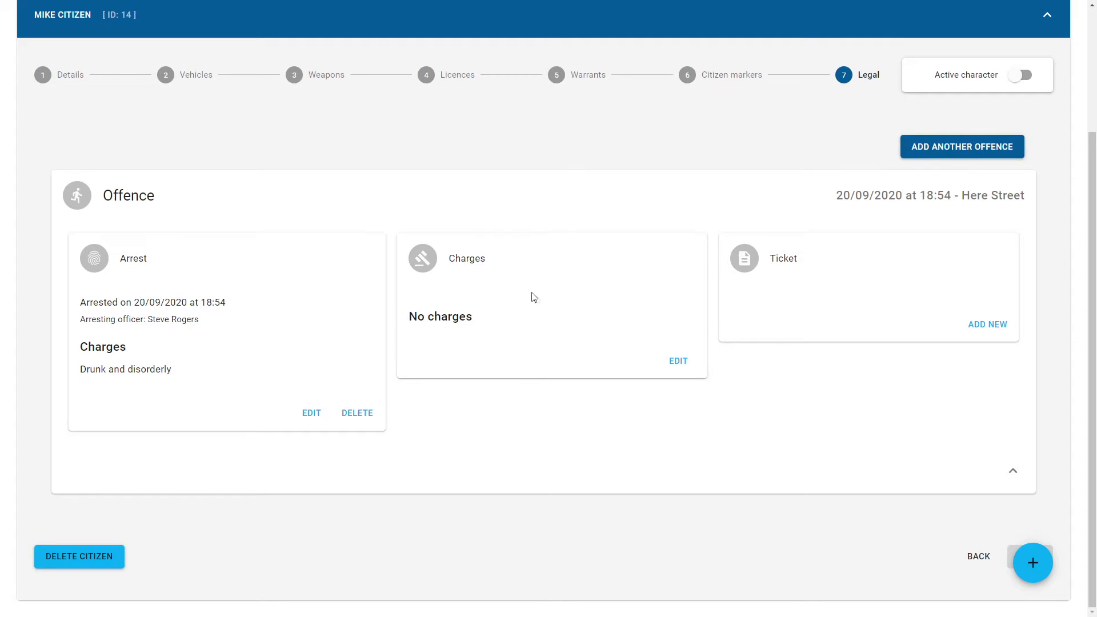
Add Drunk and disorderly to the offence's Charges card and save it.
left_click(678, 362)
left_click(478, 319)
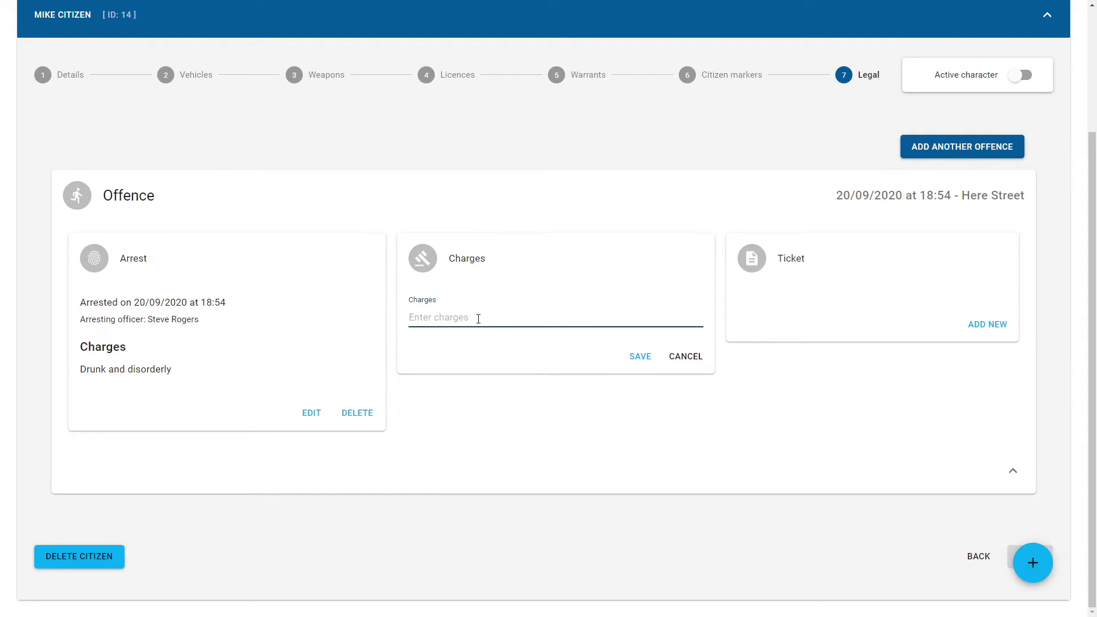
type("Dri")
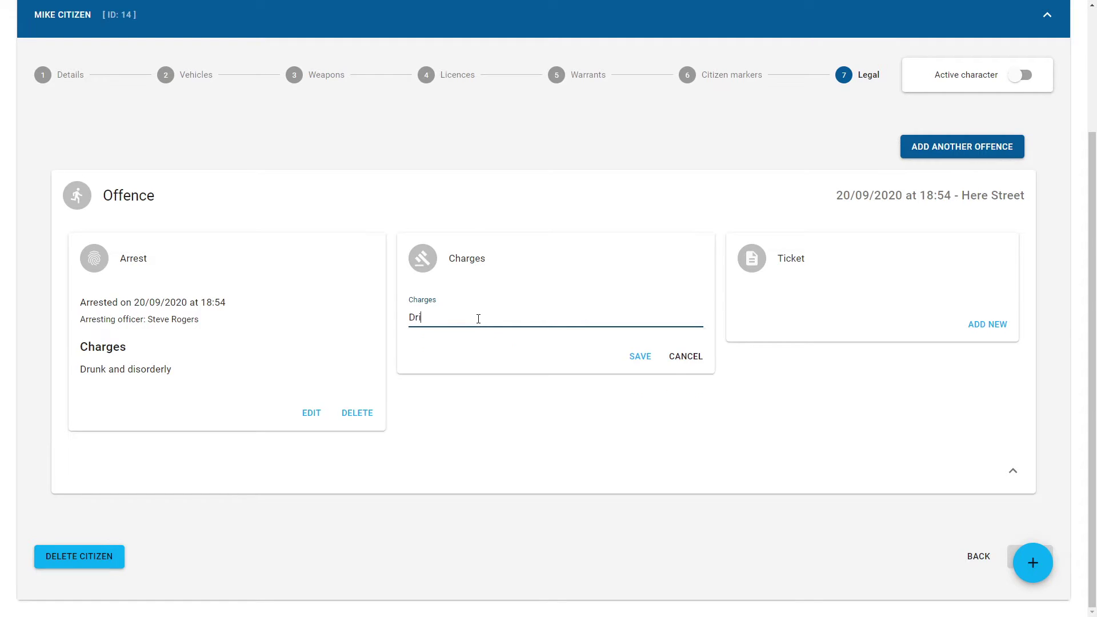
key("BackSpace")
type("nk")
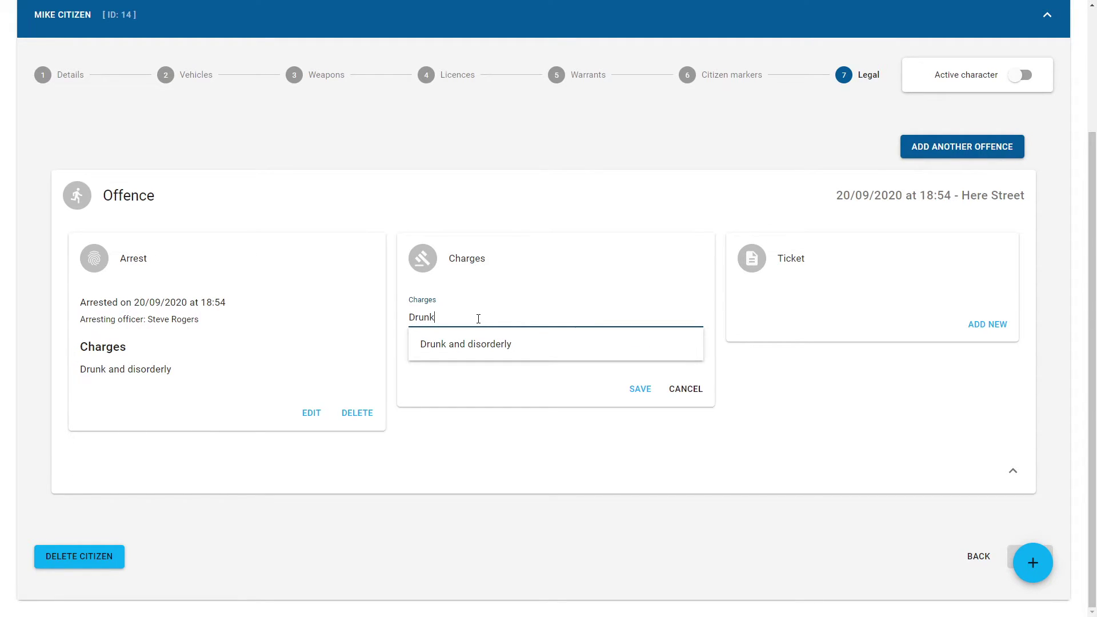
left_click(483, 344)
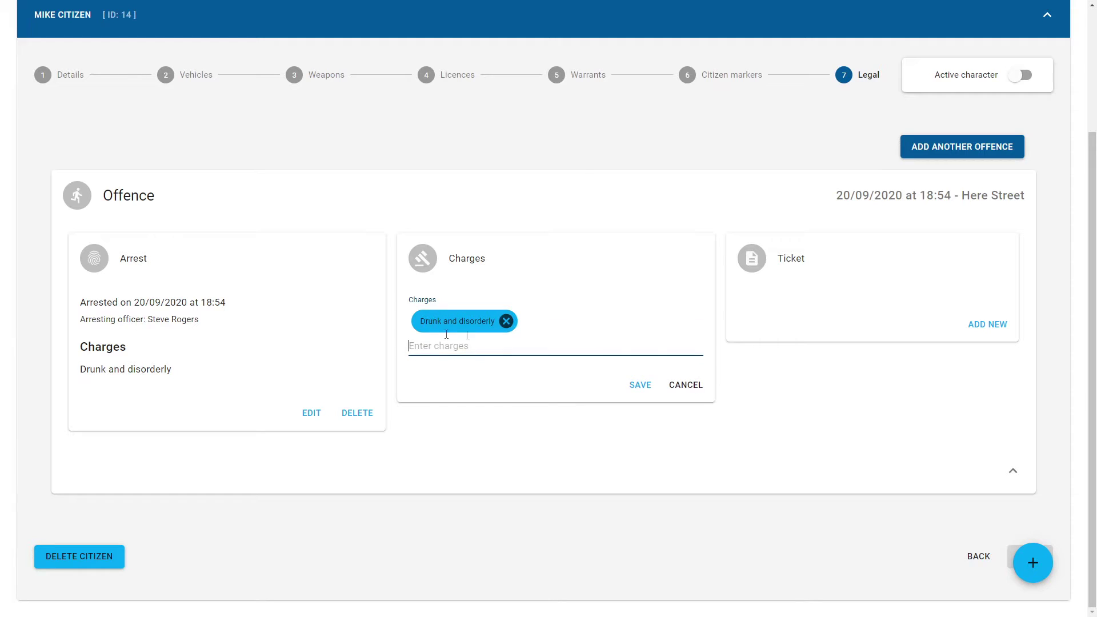
left_click(640, 386)
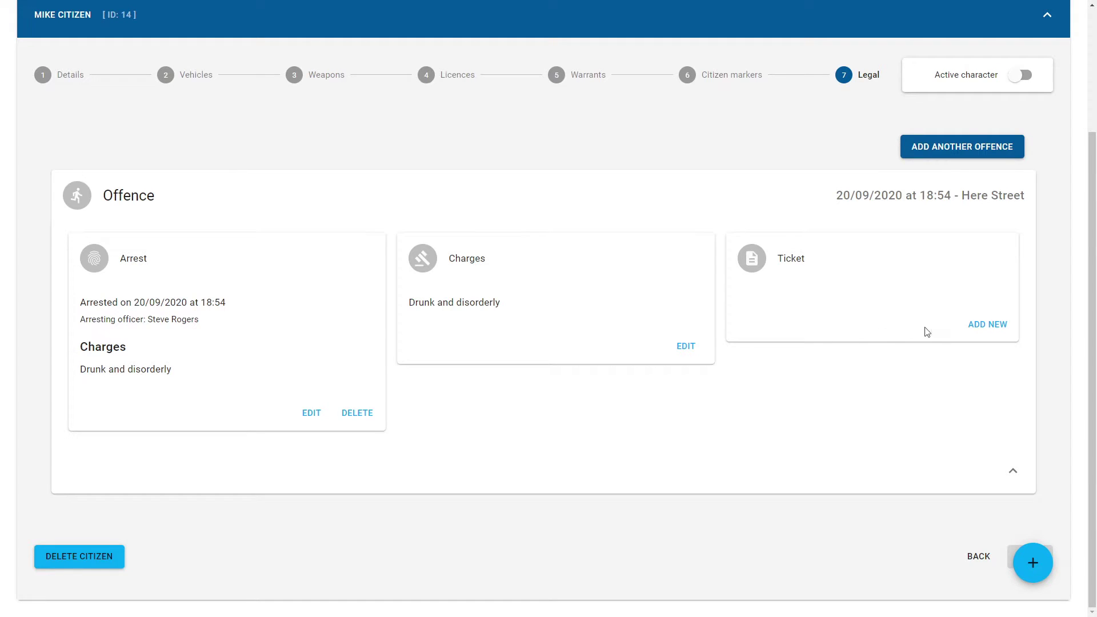
Fill a new ticket with 5 points, a £50 fine and the note 'What a bad boy'.
left_click(995, 329)
scroll(871, 321, "down", 1)
scroll(870, 321, "down", 3)
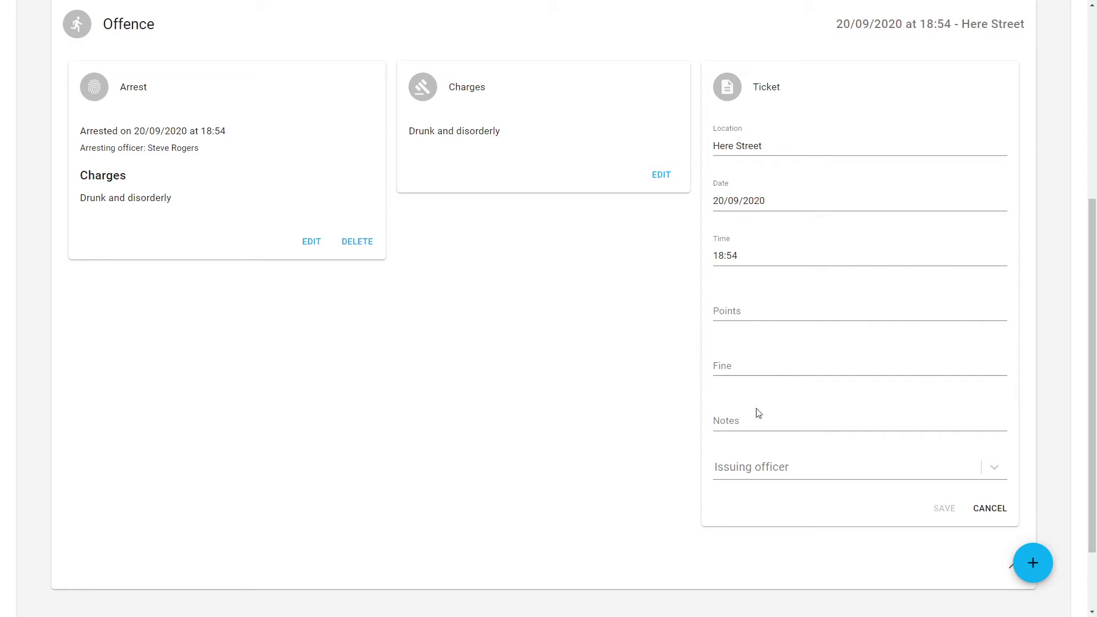
left_click(760, 308)
type("5")
left_click(756, 369)
type("£")
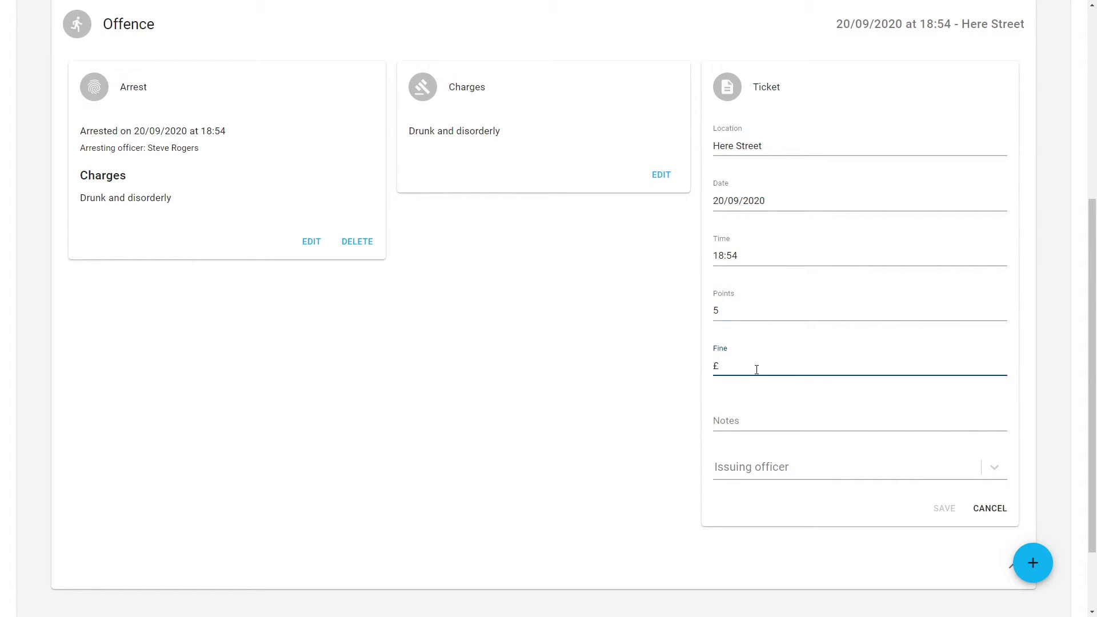
type("50")
left_click(859, 419)
type("What a bad")
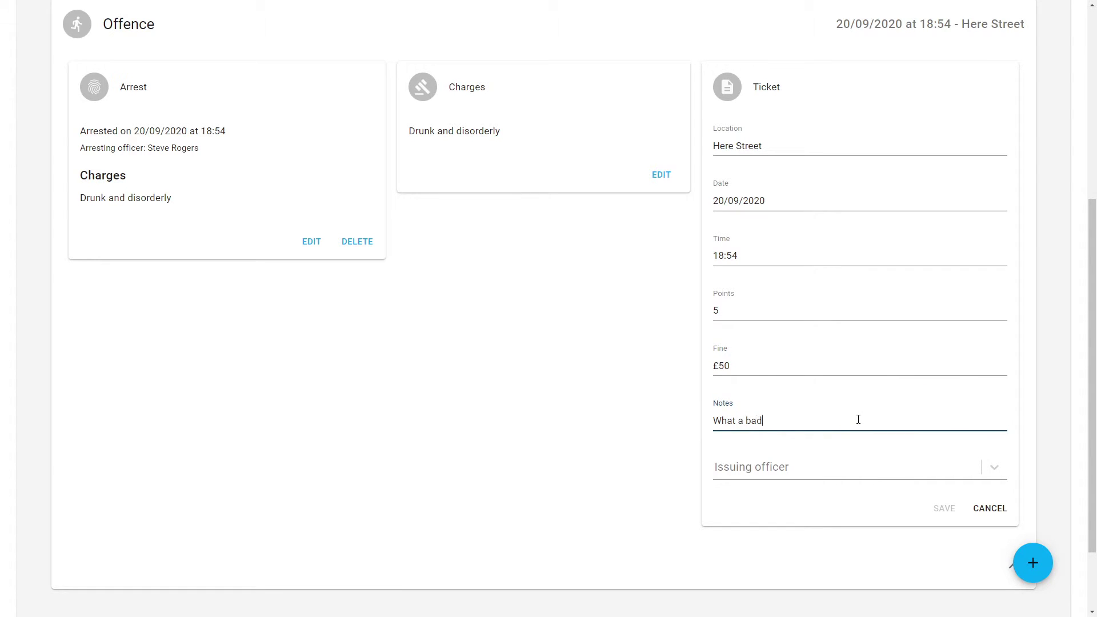
type(" boy")
Choose the issuing officer, save the ticket and collapse the Offence card.
left_click(995, 467)
left_click(769, 500)
left_click(949, 508)
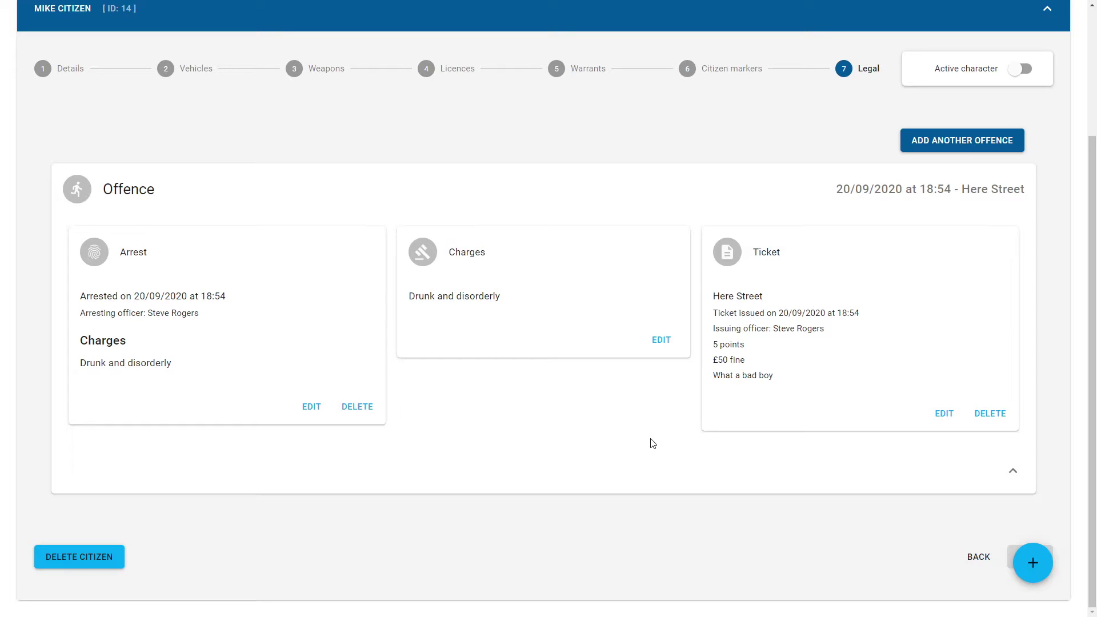
left_click(1012, 471)
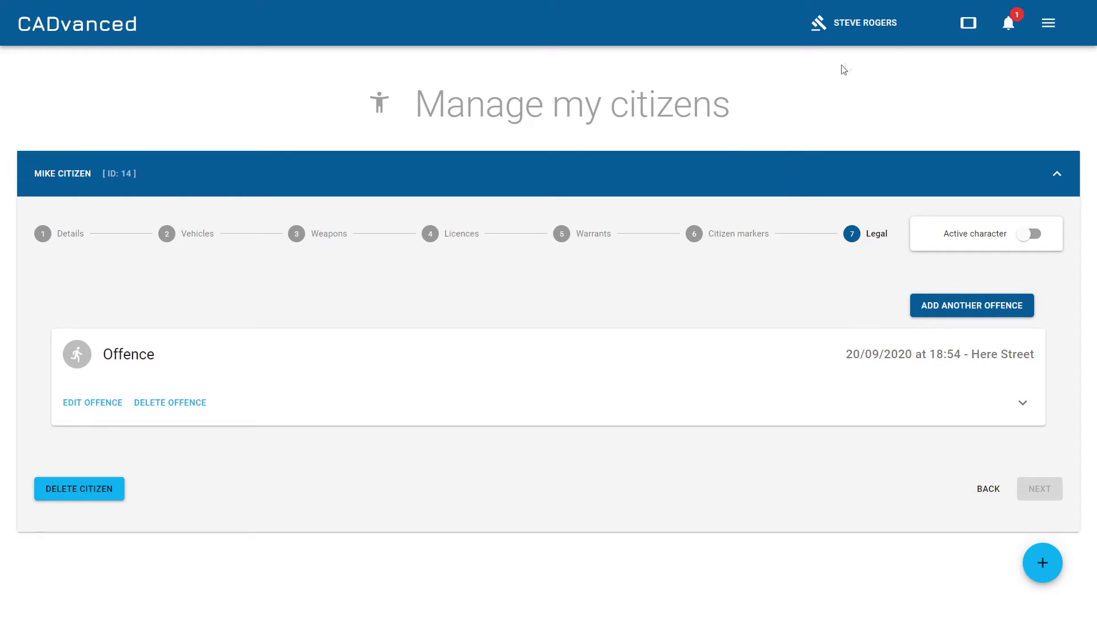
Go to the My officers page and expand the existing officer's details.
left_click(1051, 22)
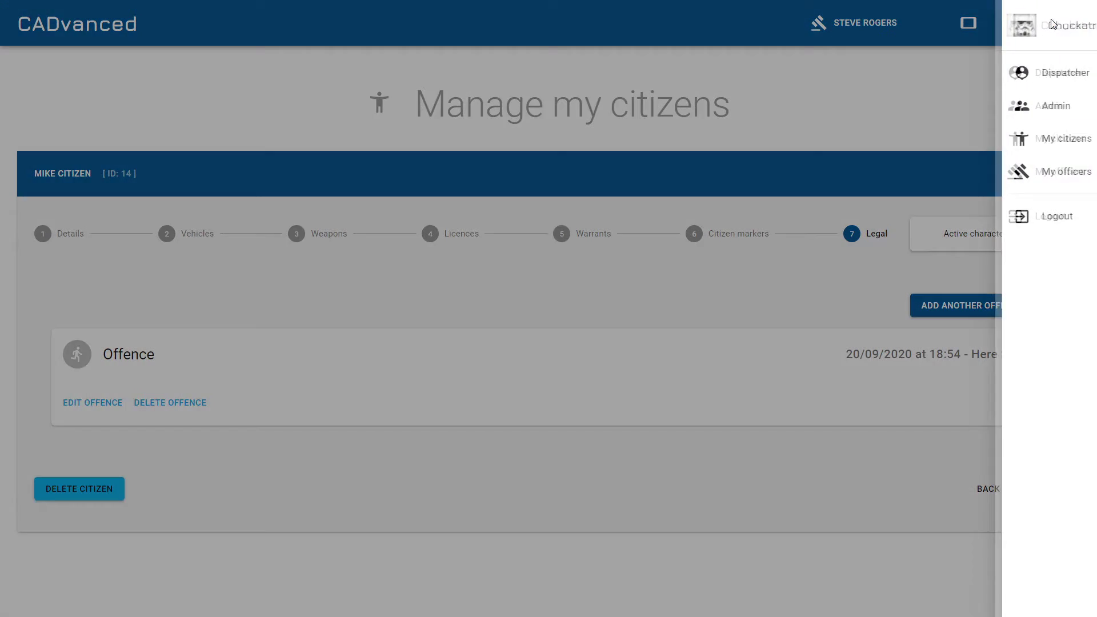
left_click(1049, 172)
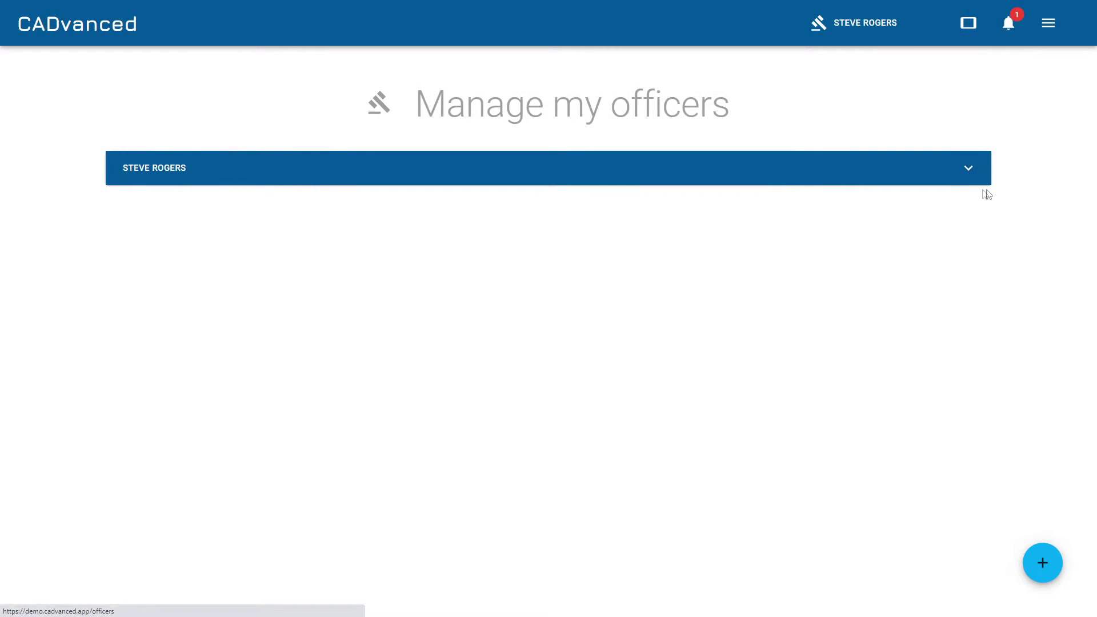
left_click(969, 170)
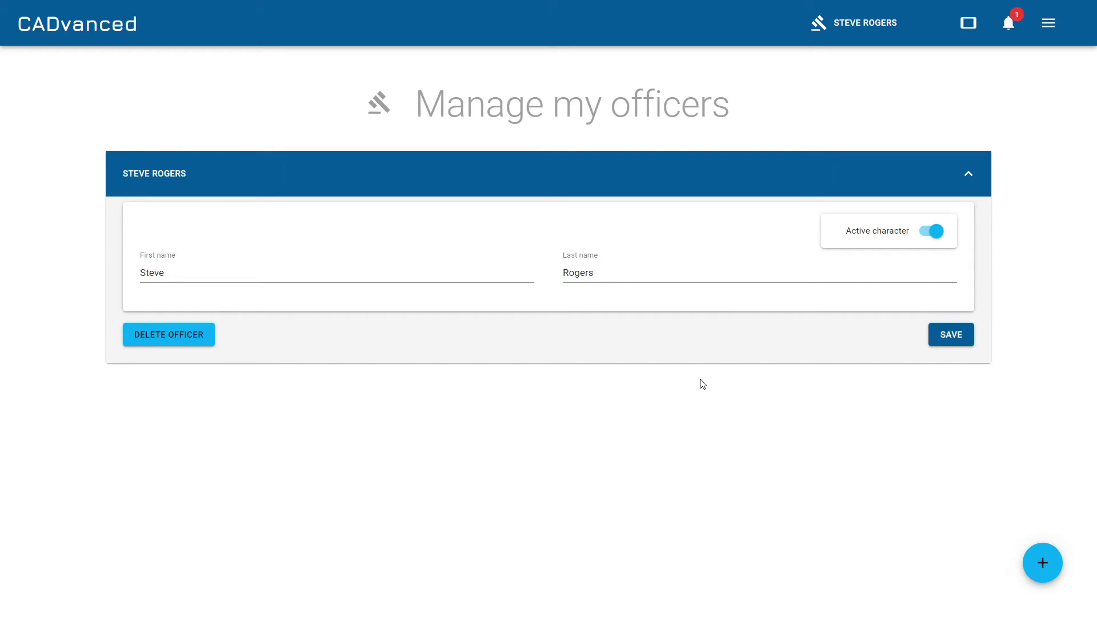
Add a new officer with the new officer's first and last name and save it.
left_click(1034, 563)
left_click(198, 279)
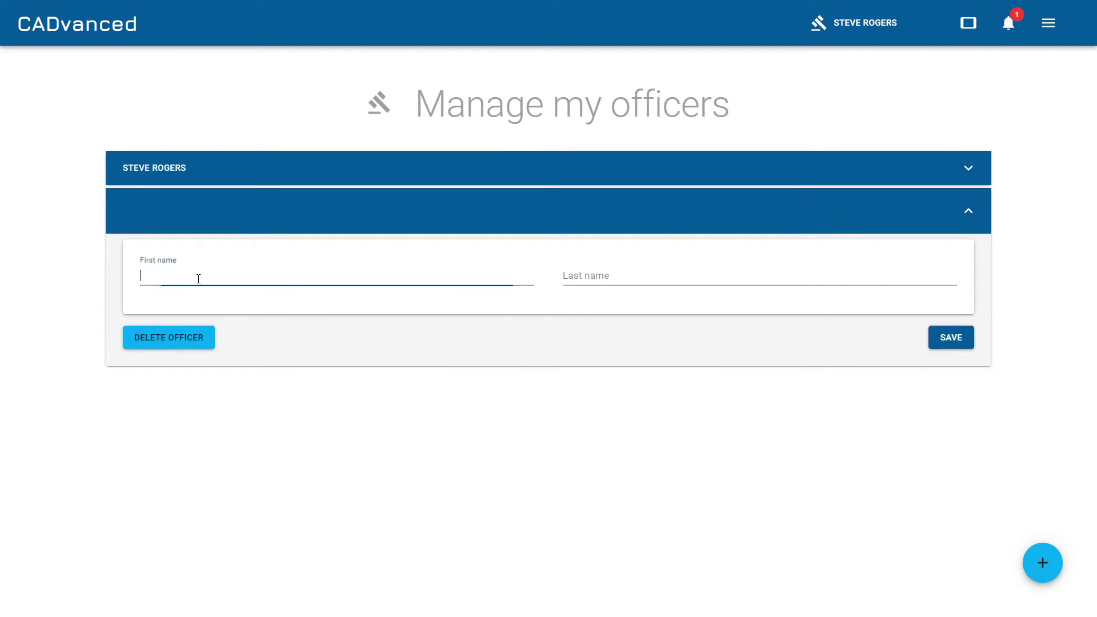
type("Bob")
key("Tab")
type("Mik")
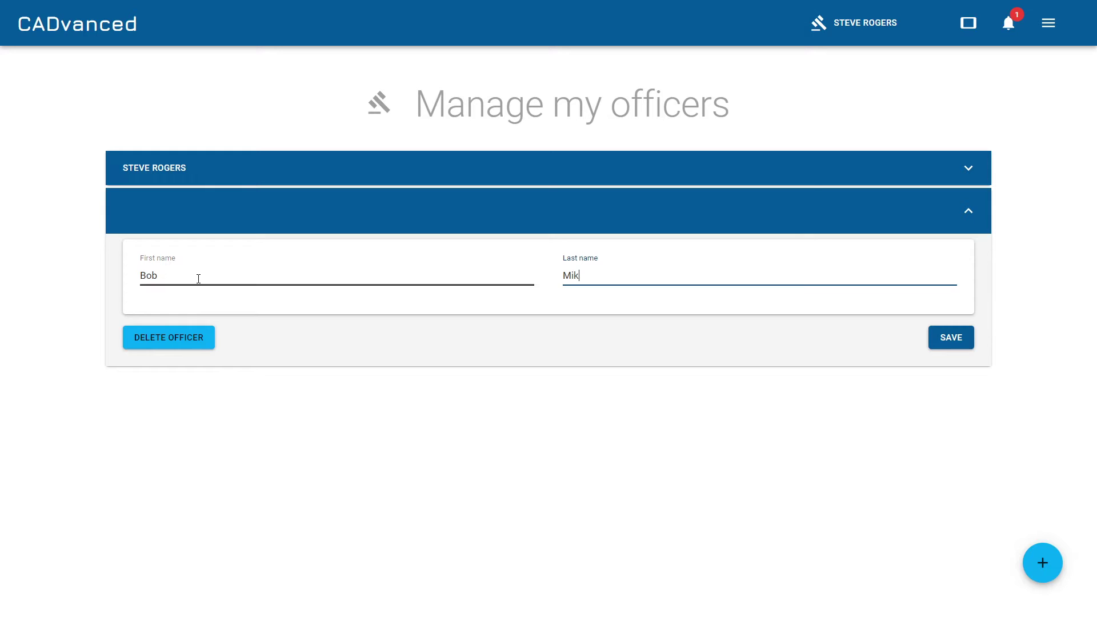
type("elson")
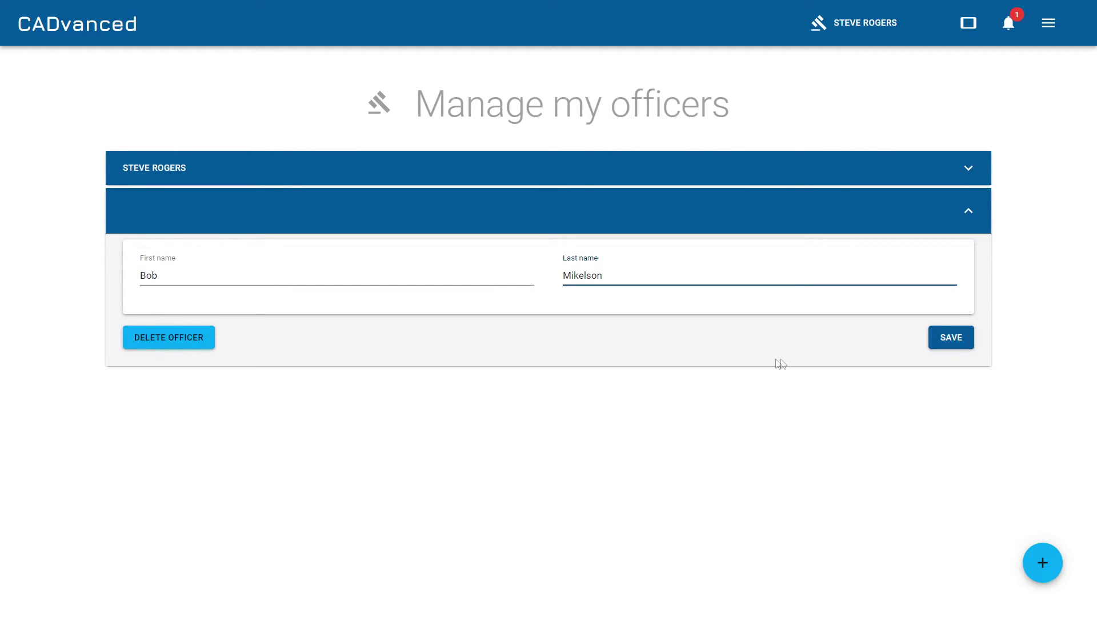
left_click(946, 340)
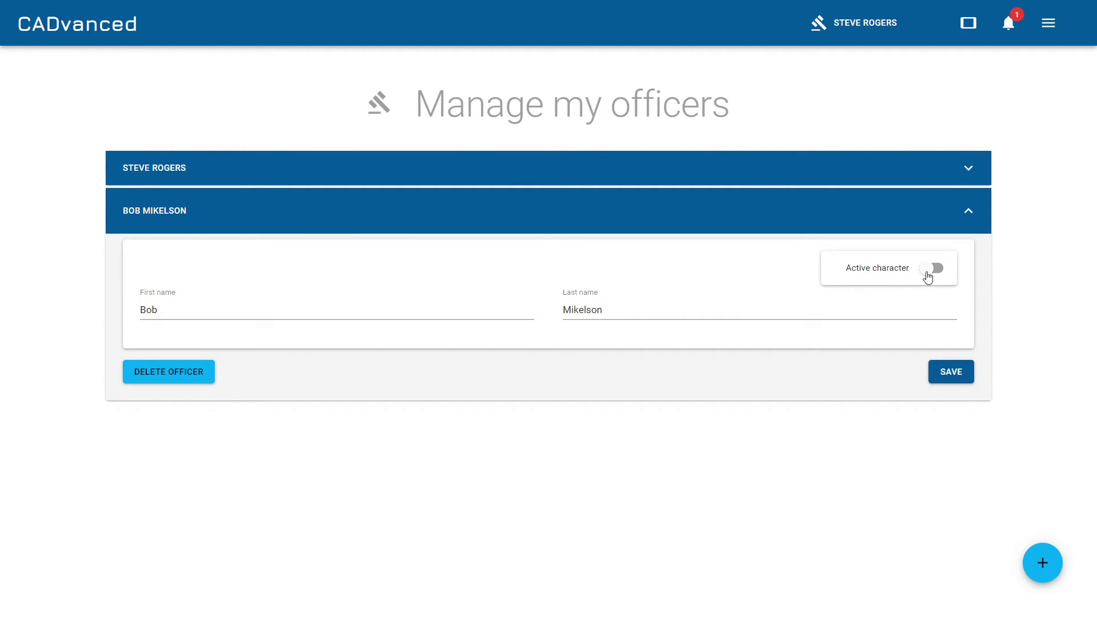
Toggle the new officer active, then make the original officer the active character again.
left_click(930, 268)
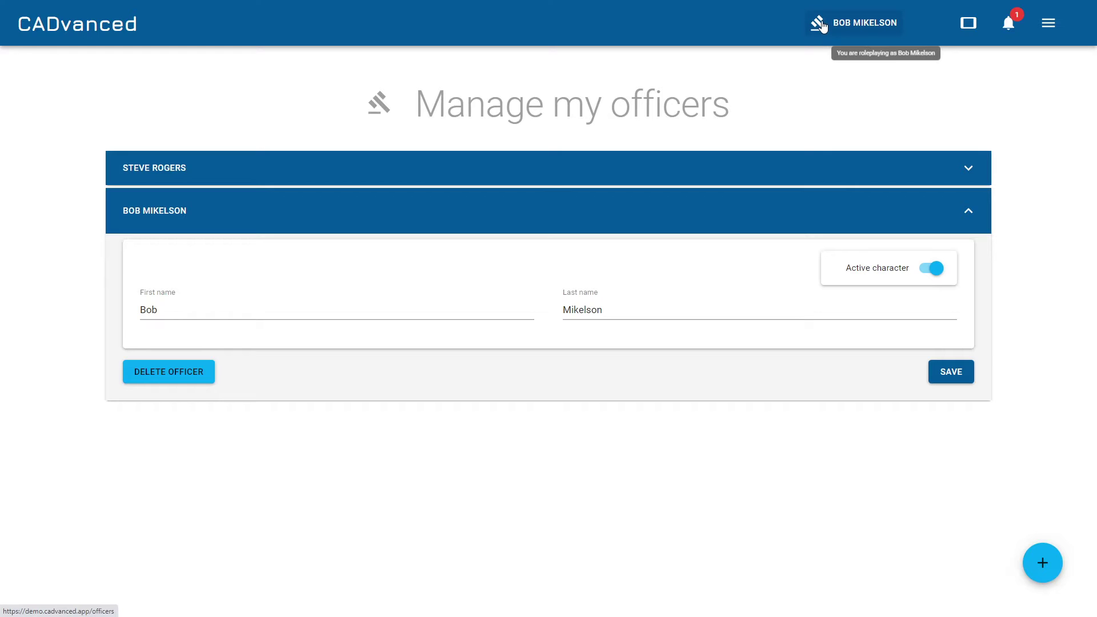
left_click(975, 168)
left_click(932, 233)
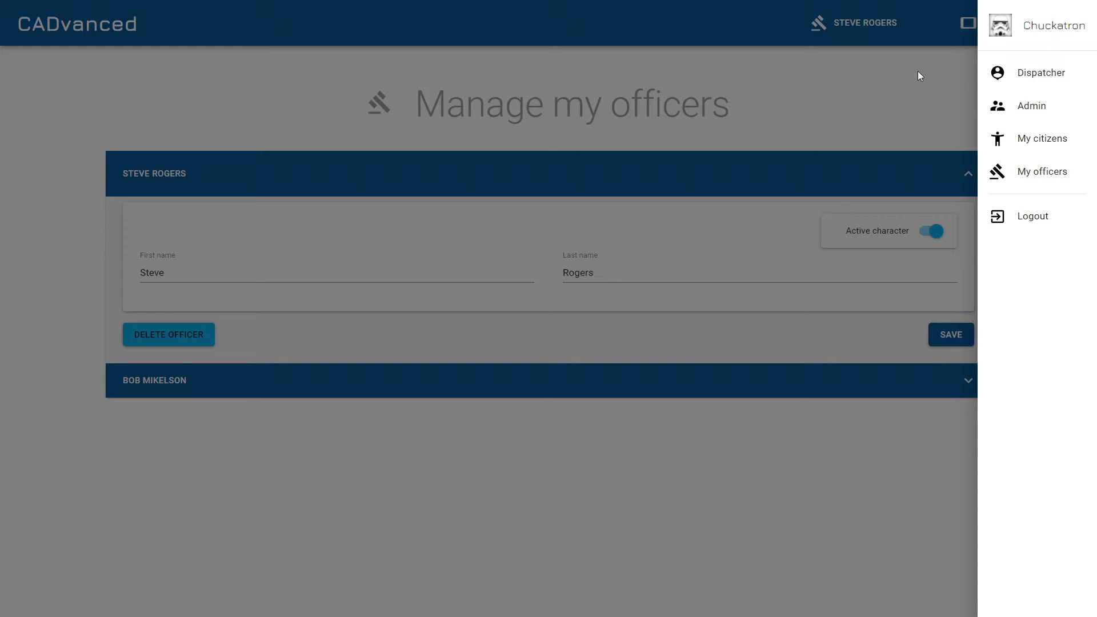
Close the drawer, open and dismiss the vehicle search, then go to My citizens.
left_click(918, 71)
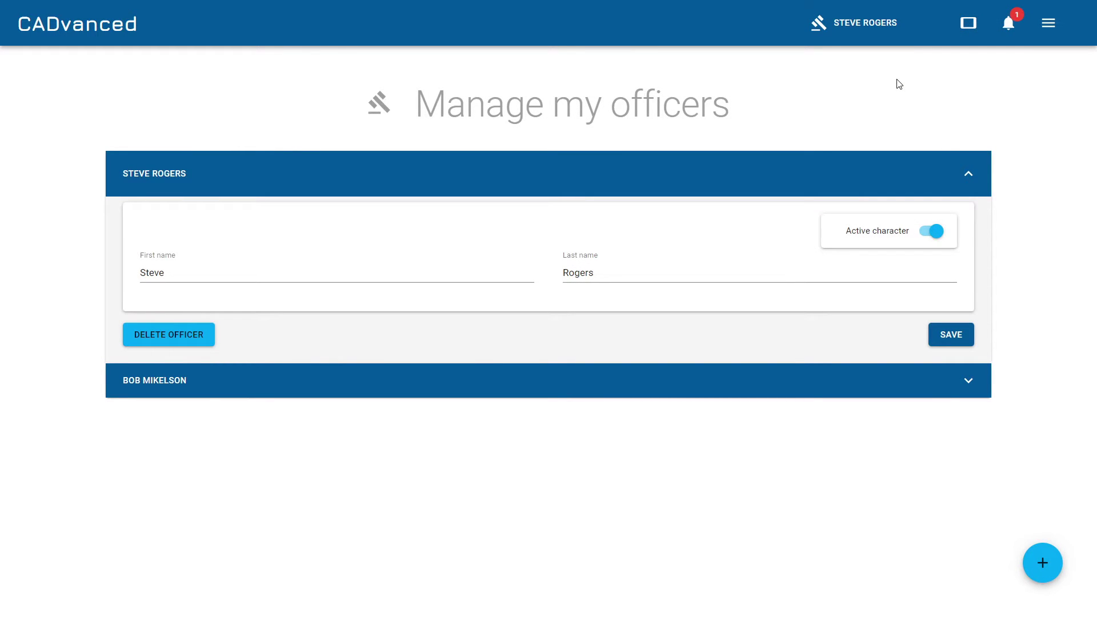
left_click(969, 24)
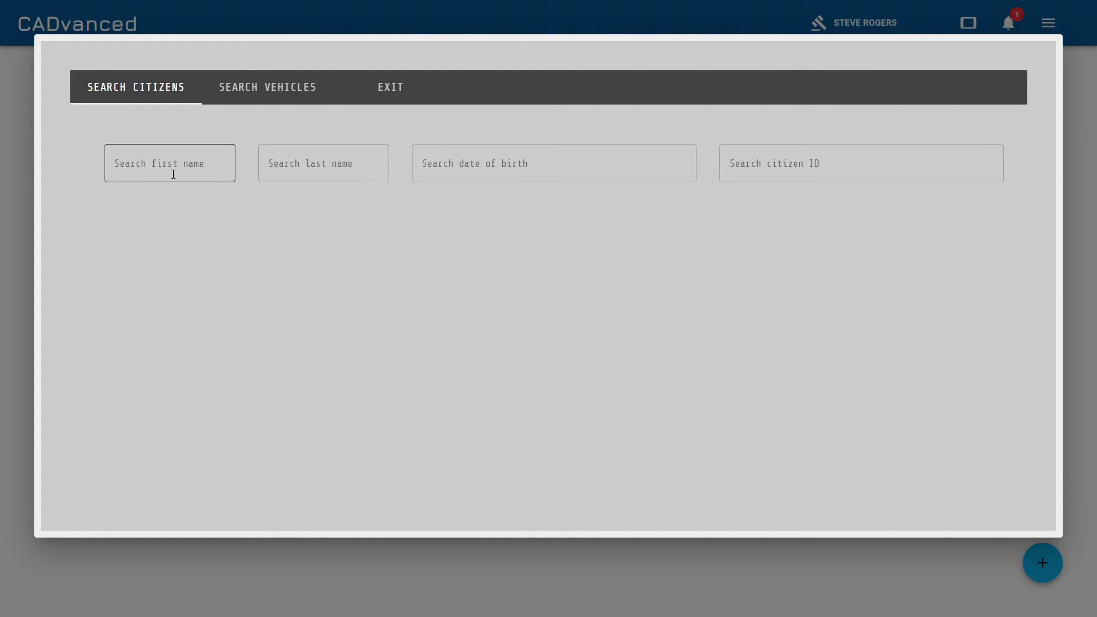
left_click(255, 89)
left_click(389, 89)
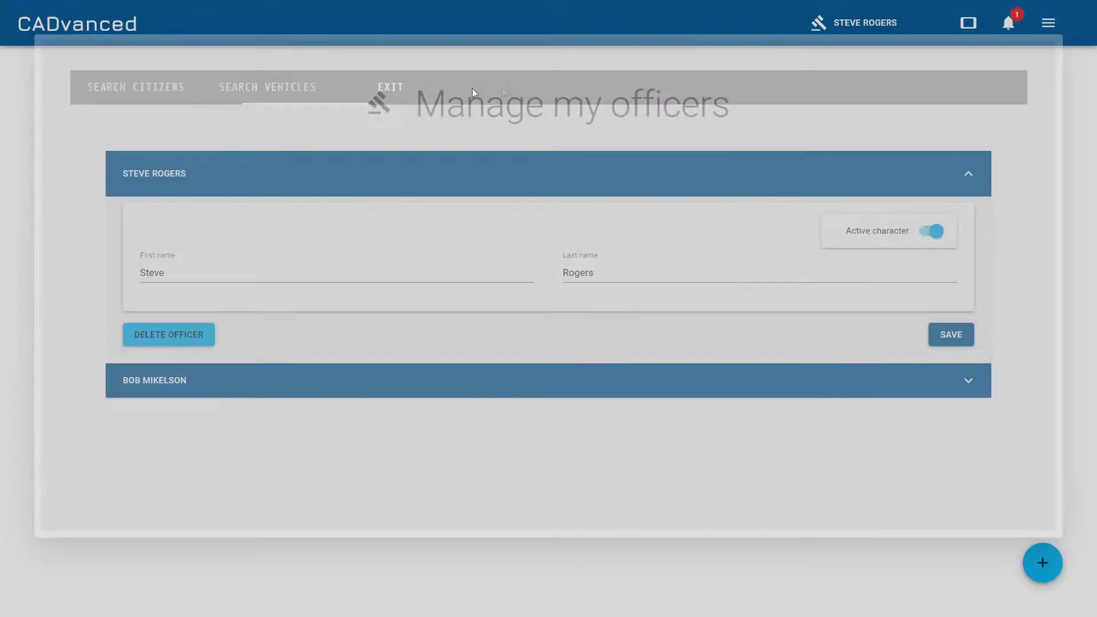
left_click(1047, 27)
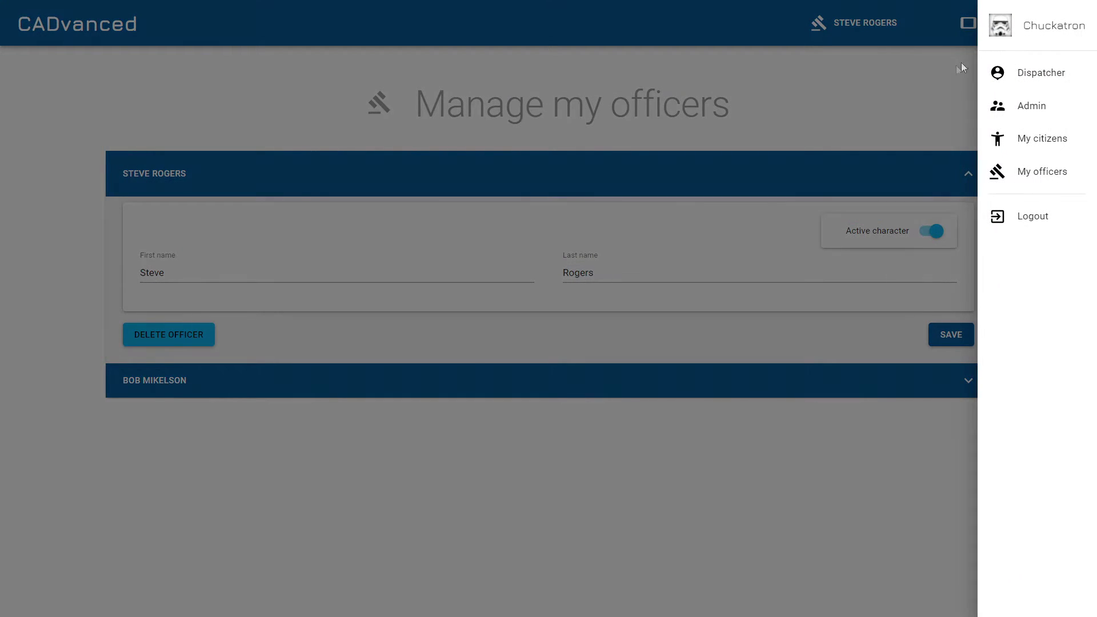
left_click(1034, 143)
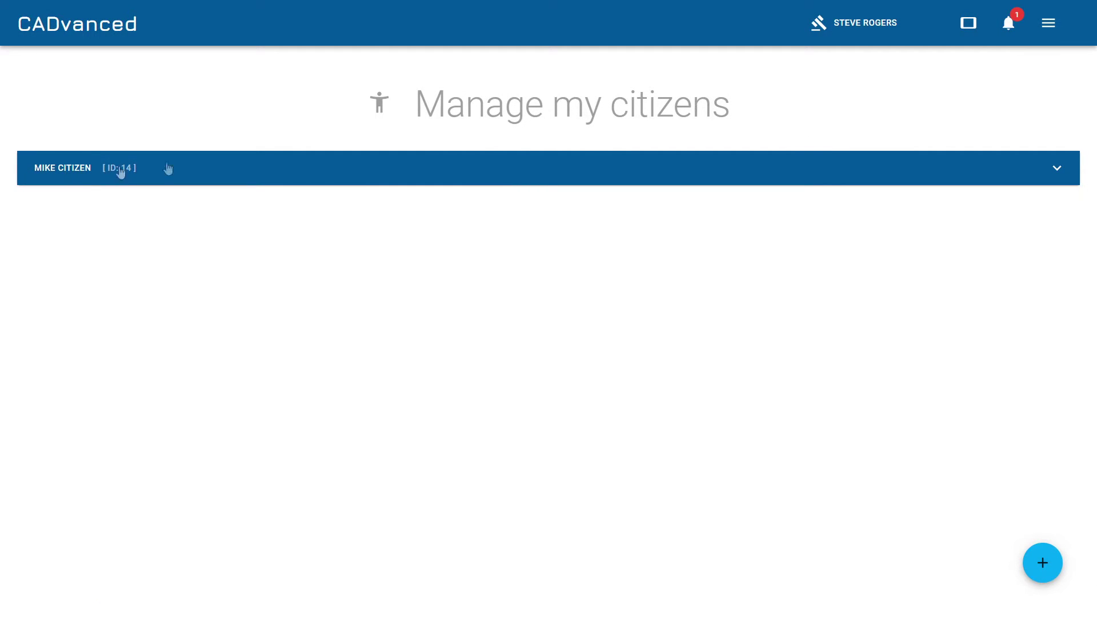
Search citizens by first name and review the matching record's vehicle, warrants and offences.
left_click(968, 23)
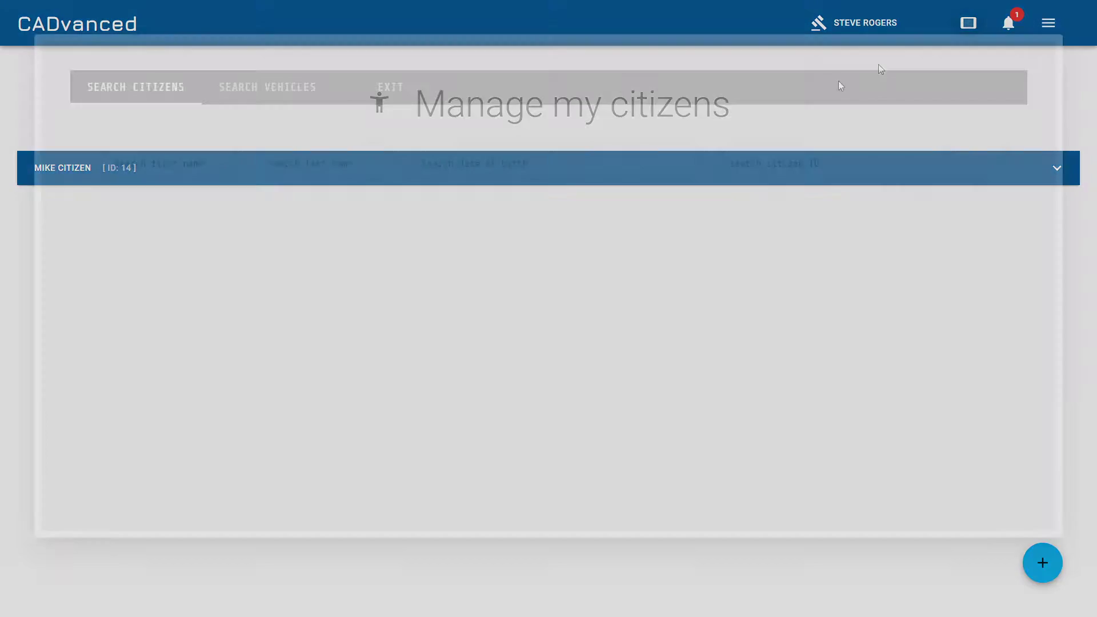
left_click(183, 163)
type("mike")
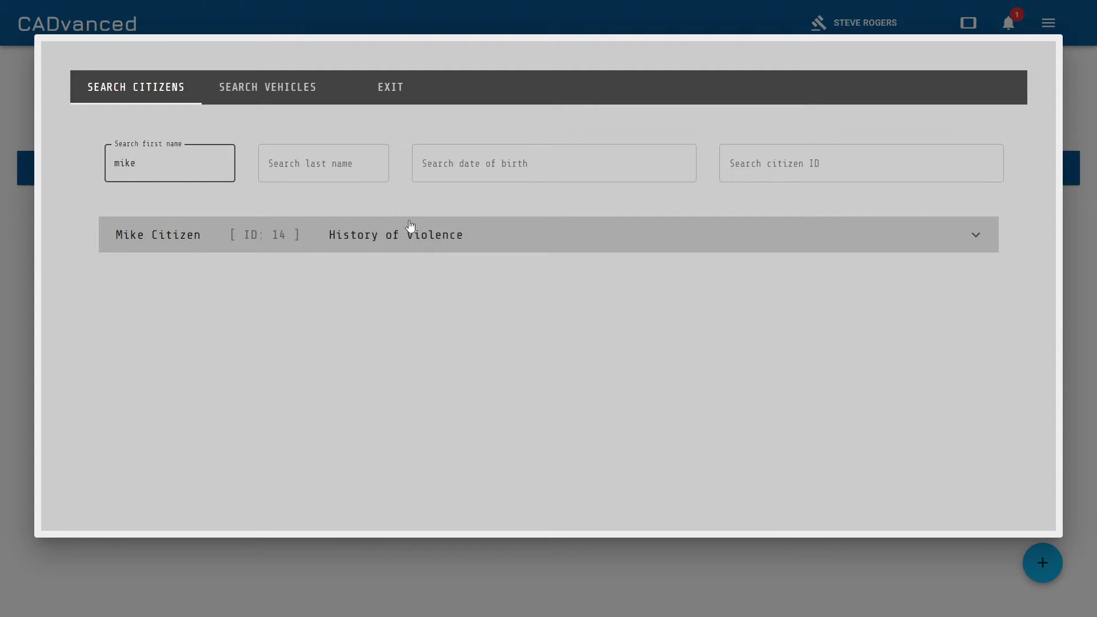
left_click(976, 238)
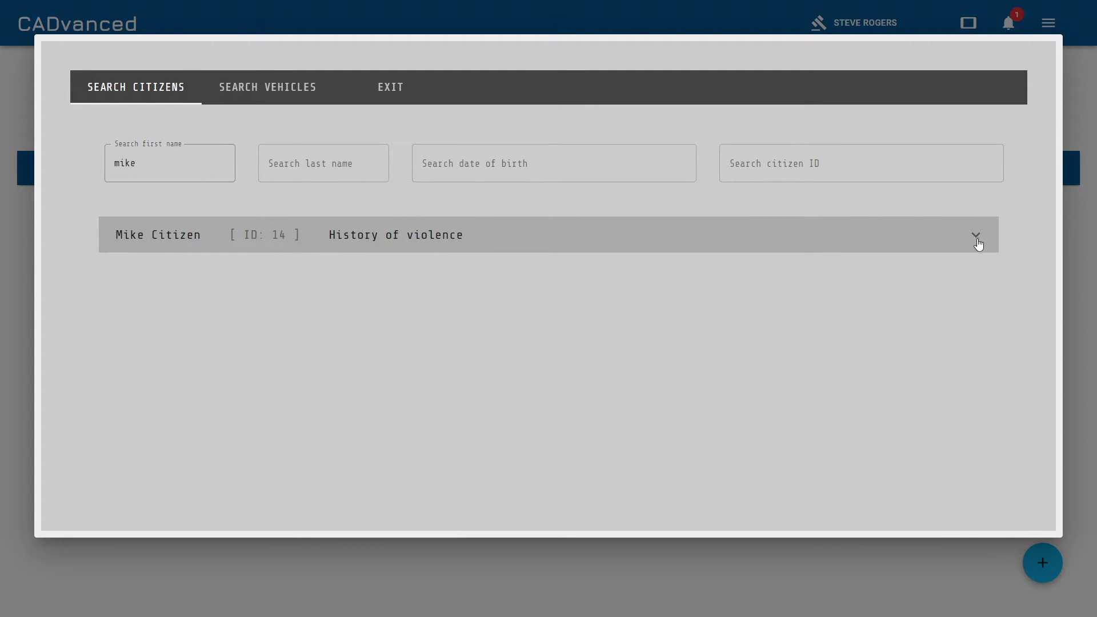
scroll(971, 321, "down", 4)
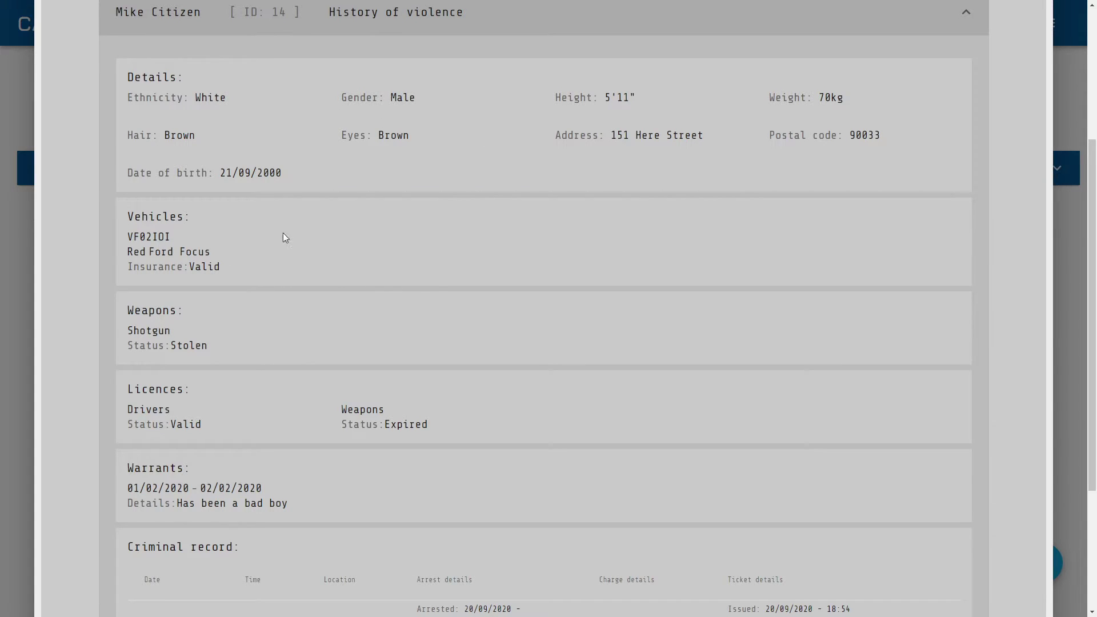
scroll(289, 332, "down", 3)
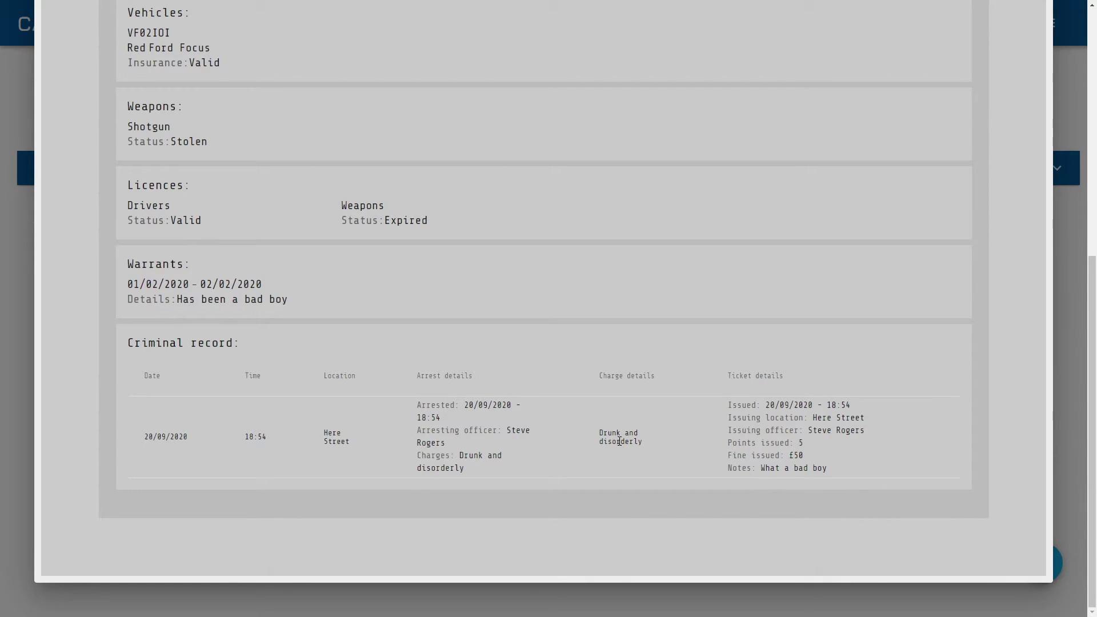
scroll(620, 441, "up", 7)
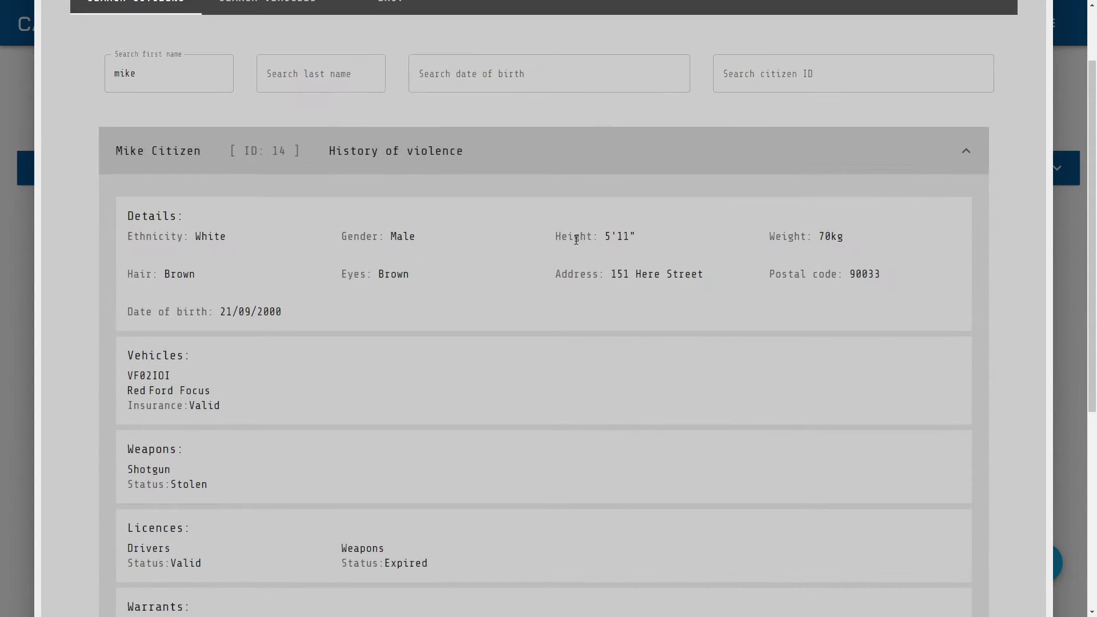
scroll(449, 330, "down", 2)
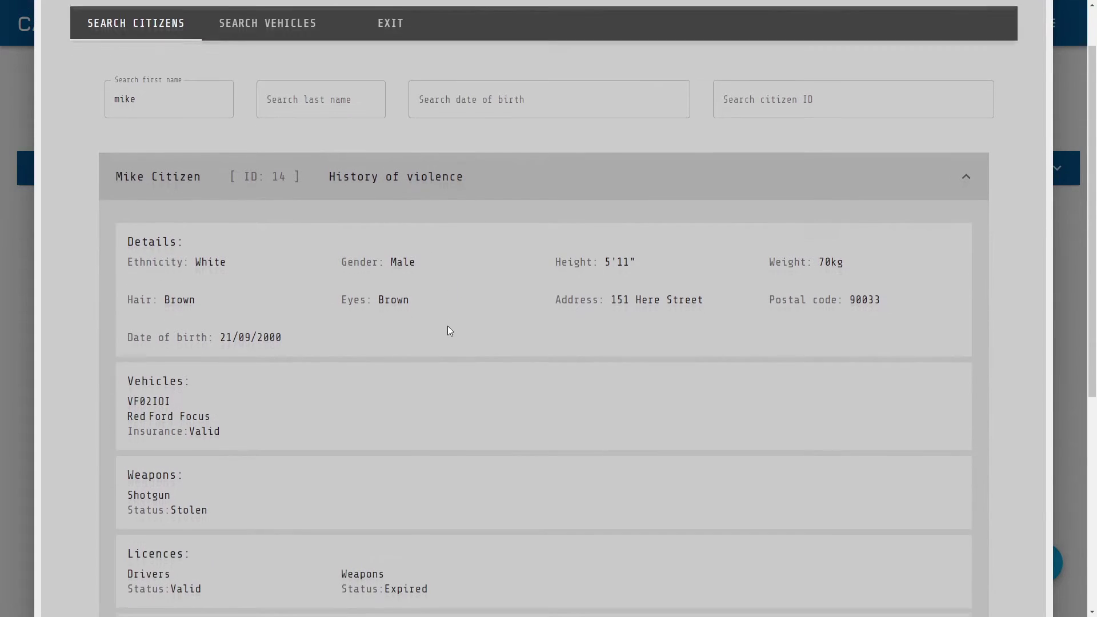
scroll(343, 150, "up", 3)
Search vehicles by the colour 'red', then clear the colour filter.
left_click(280, 89)
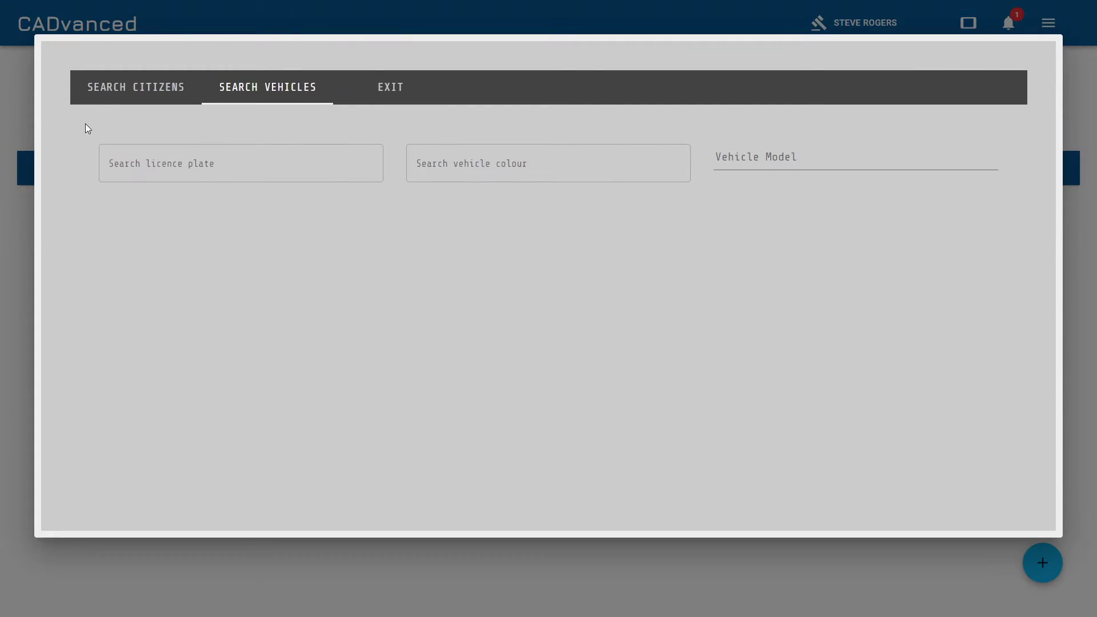
left_click(522, 164)
type("red")
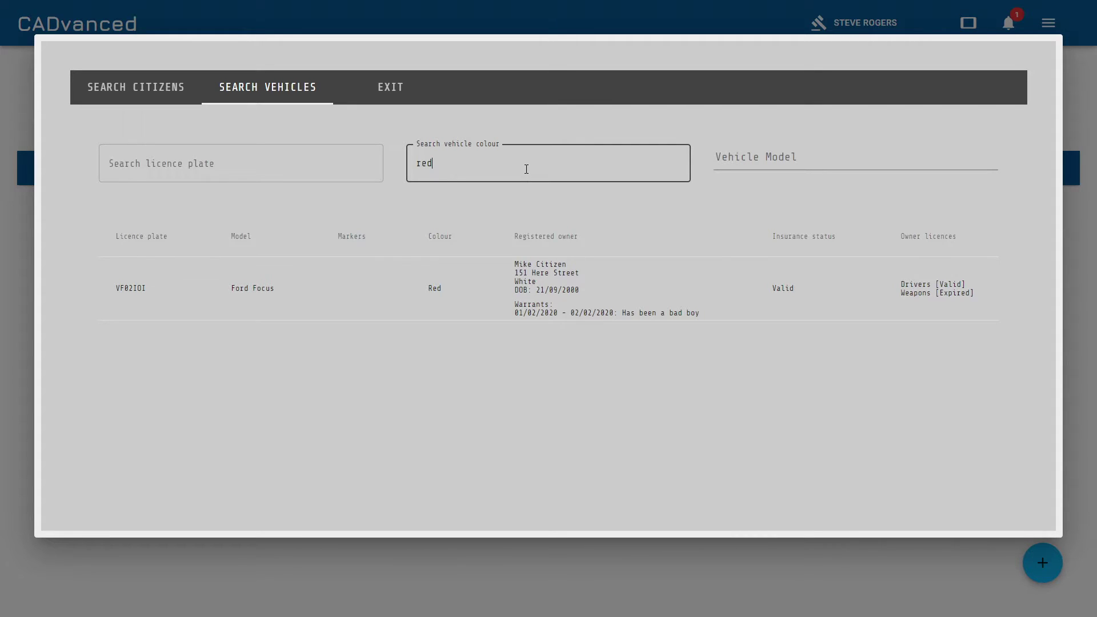
key("ctrl+a")
key("BackSpace")
Filter vehicles to the Ford Focus model, then close the vehicle search results.
left_click(739, 157)
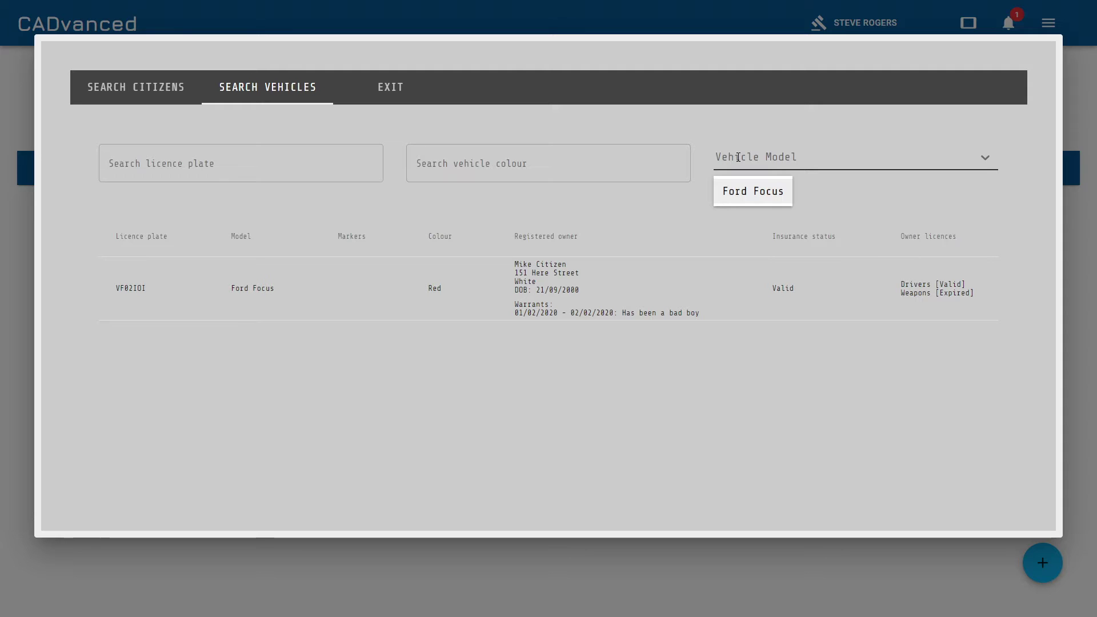
left_click(734, 193)
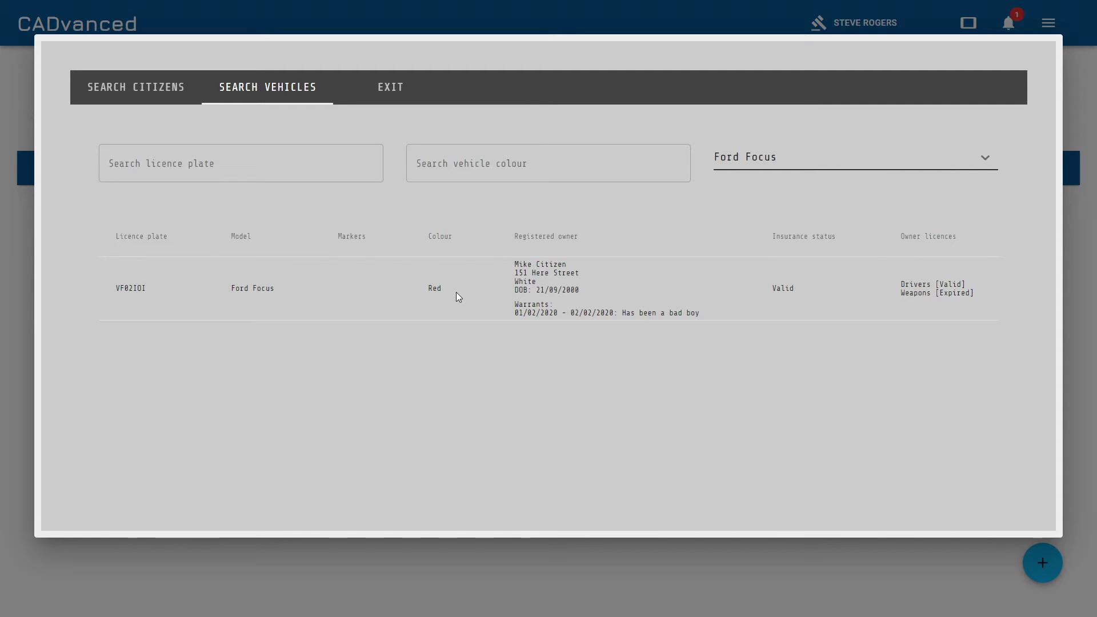
left_click(834, 576)
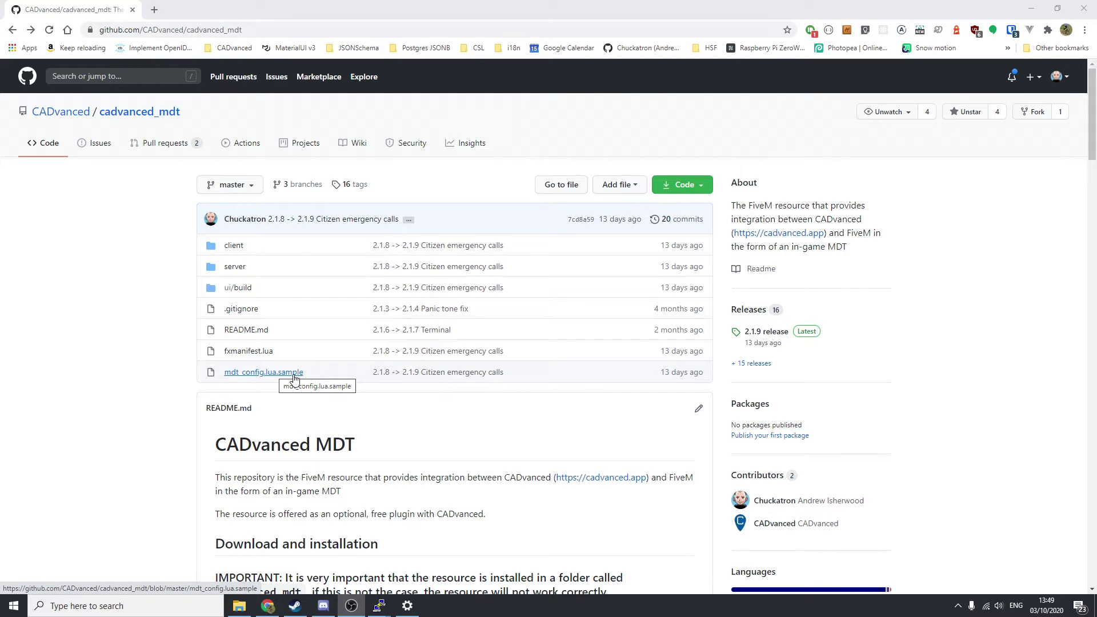
Open mdt_config.lua.sample from the cadvanced_mdt repository file list.
left_click(295, 373)
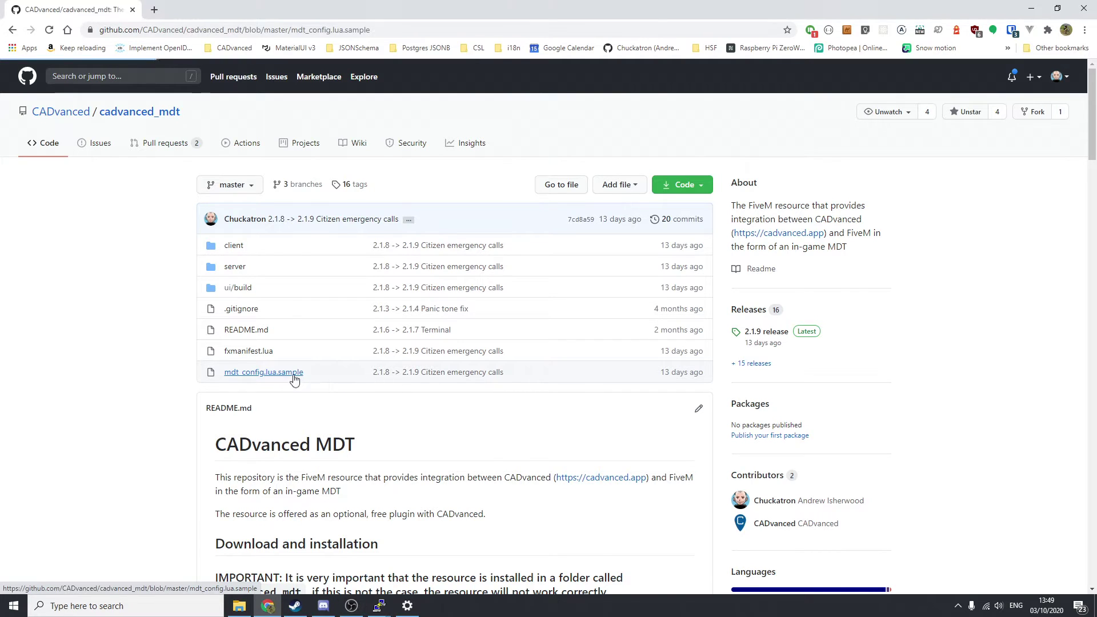
scroll(720, 262, "down", 4)
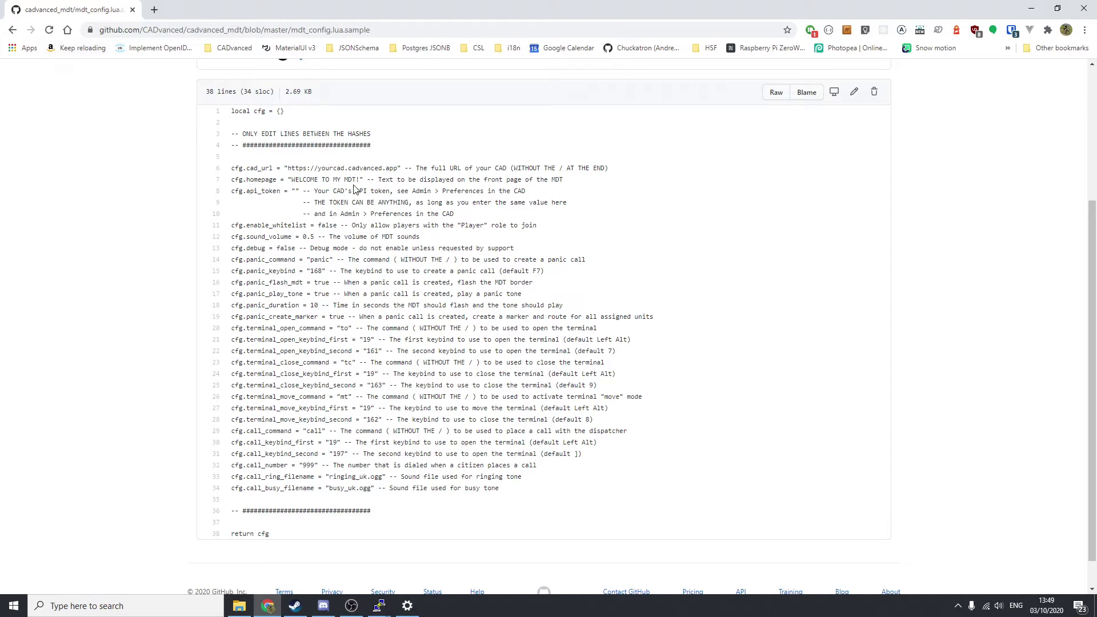
left_click_drag(288, 168, 399, 168)
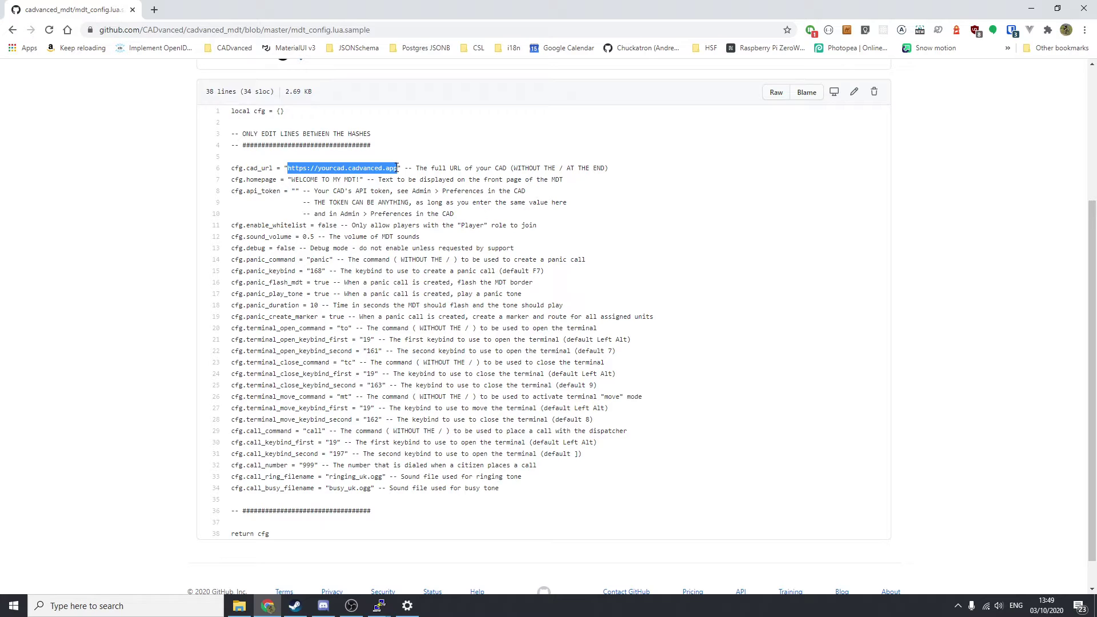
left_click(267, 182)
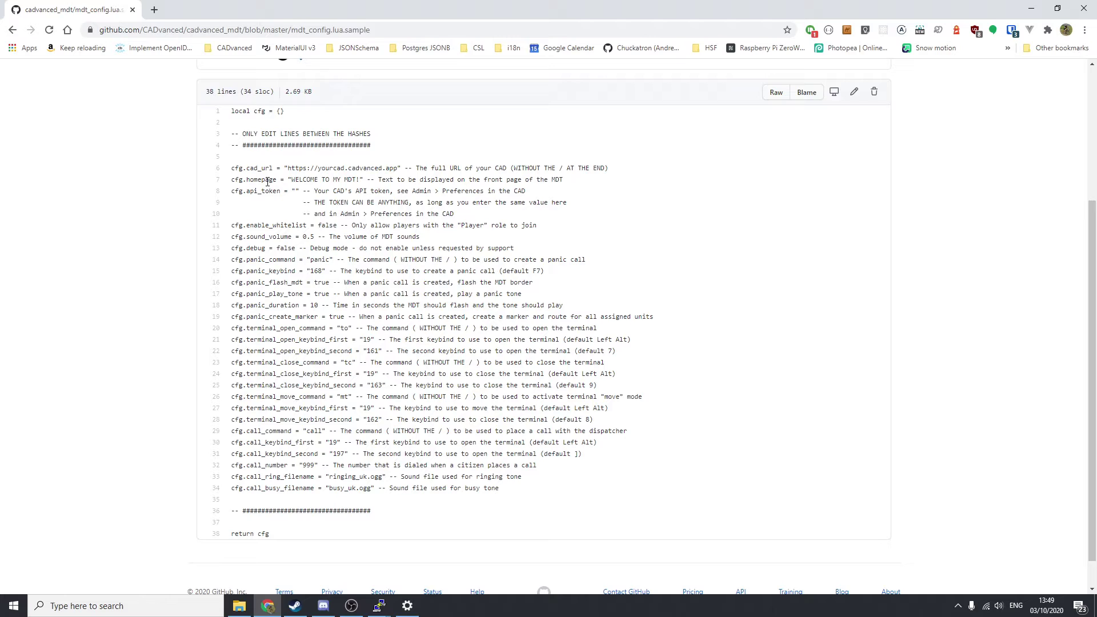
left_click_drag(291, 181, 360, 181)
left_click(394, 182)
left_click_drag(232, 191, 299, 191)
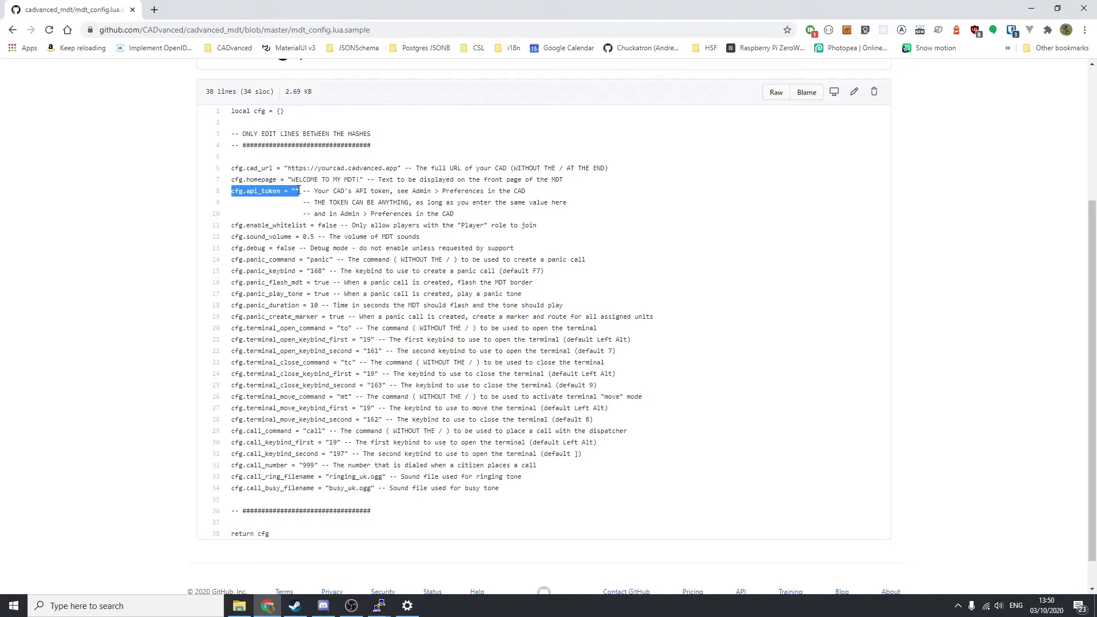
left_click_drag(231, 225, 344, 225)
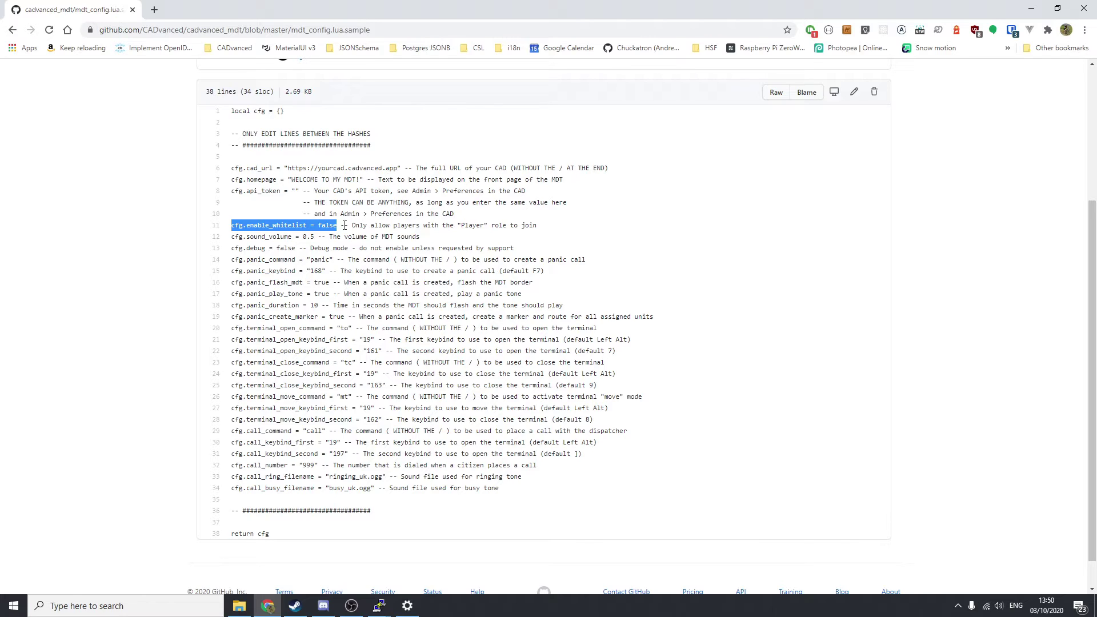
left_click(232, 240)
left_click_drag(231, 240, 315, 240)
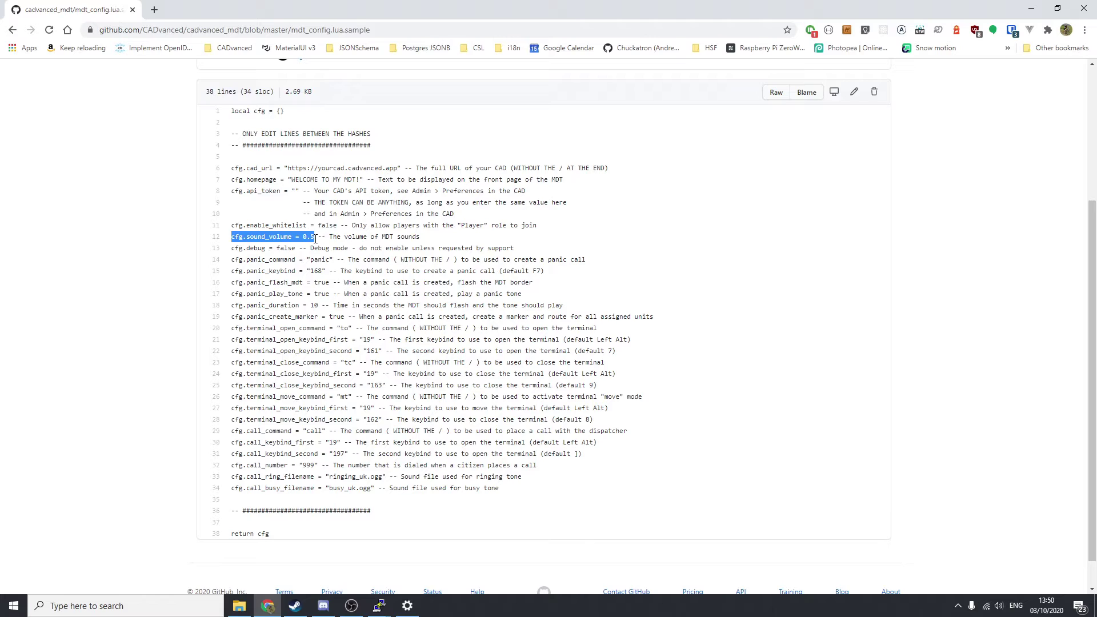
left_click_drag(232, 249, 298, 248)
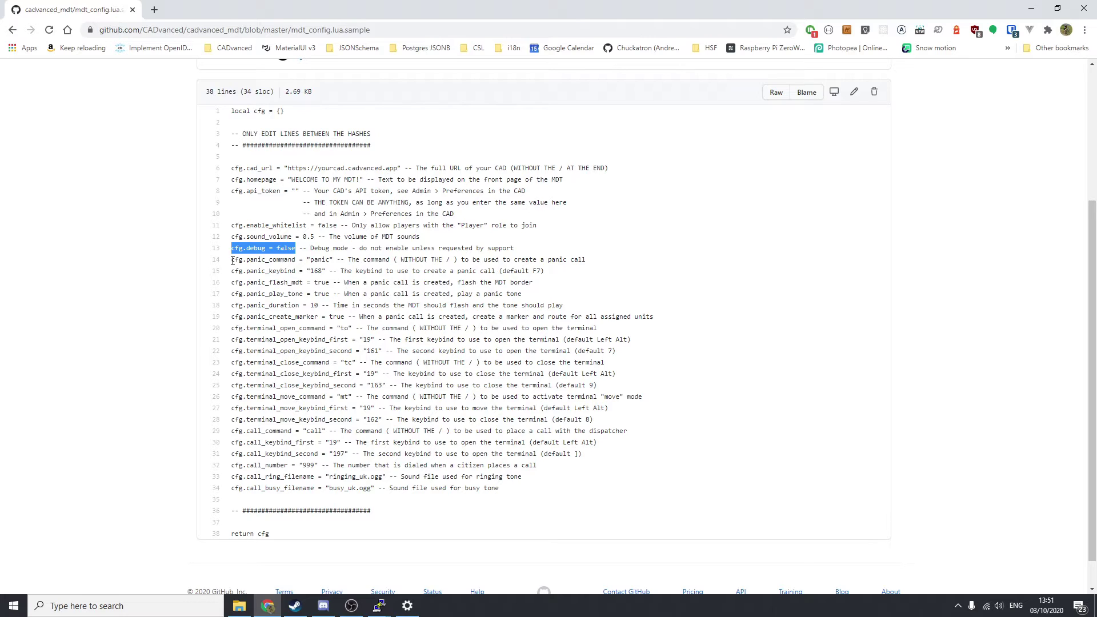
left_click_drag(233, 260, 335, 261)
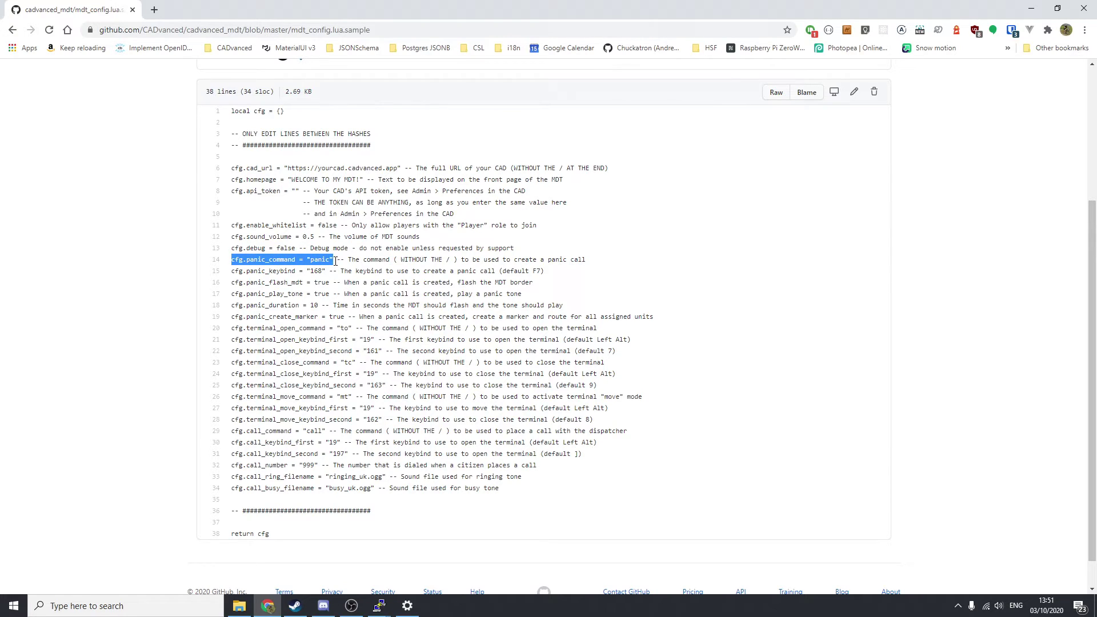
left_click_drag(233, 271, 327, 271)
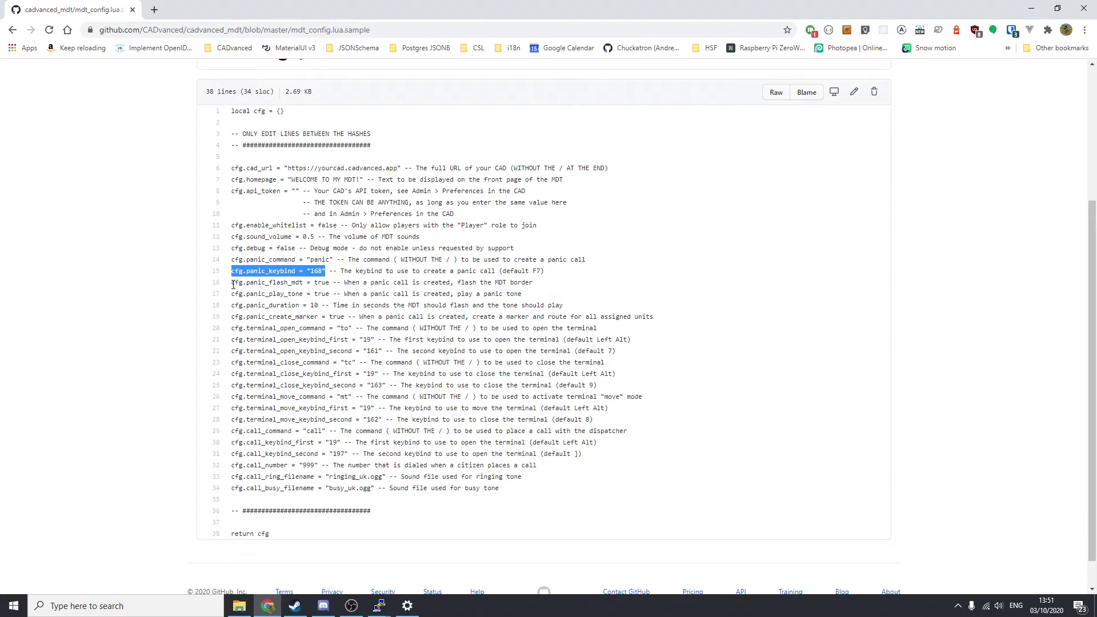
left_click_drag(231, 283, 331, 282)
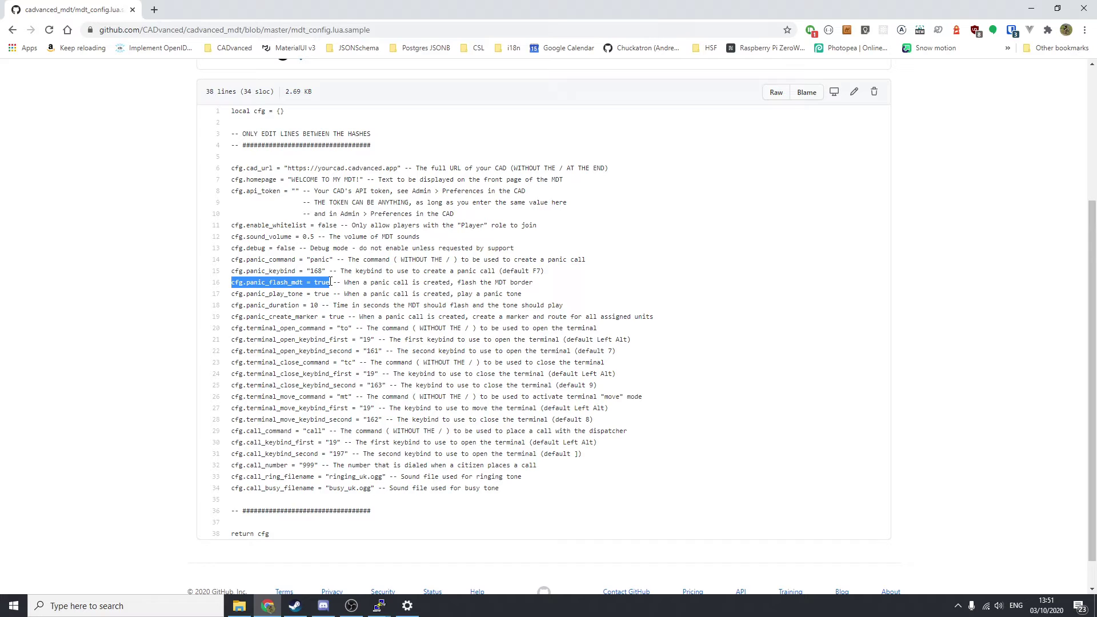
left_click_drag(231, 293, 329, 294)
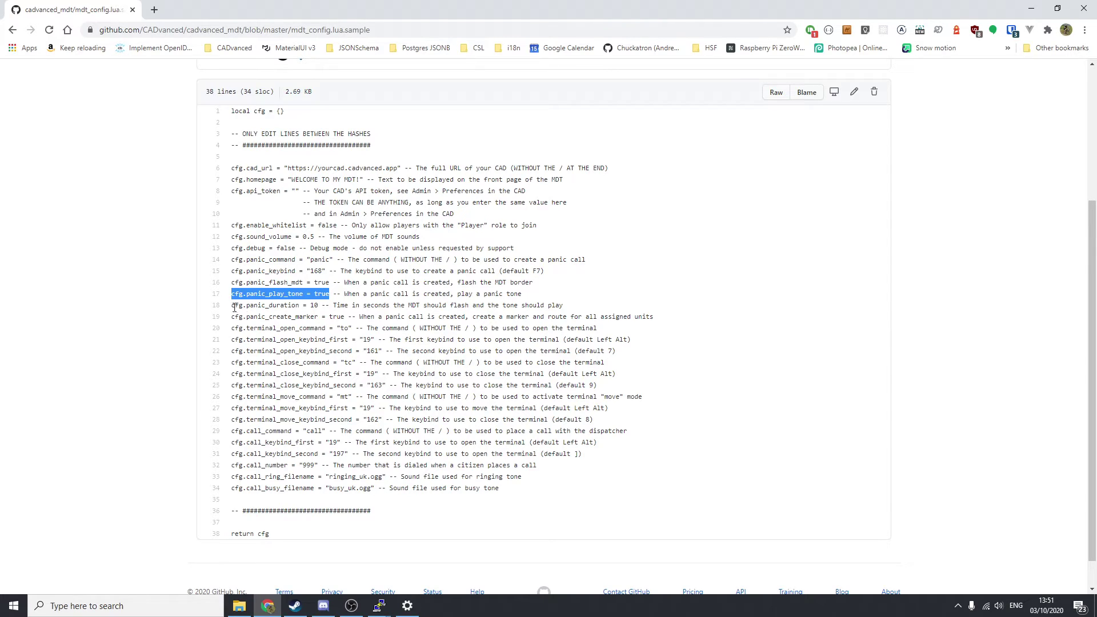
left_click_drag(232, 305, 319, 305)
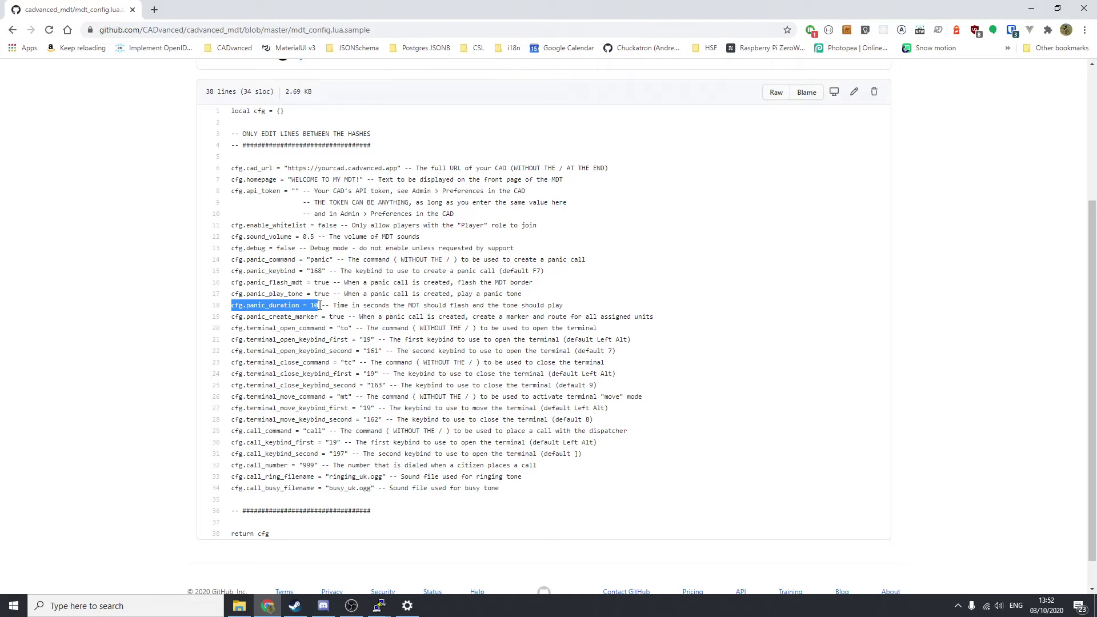
left_click_drag(232, 316, 346, 317)
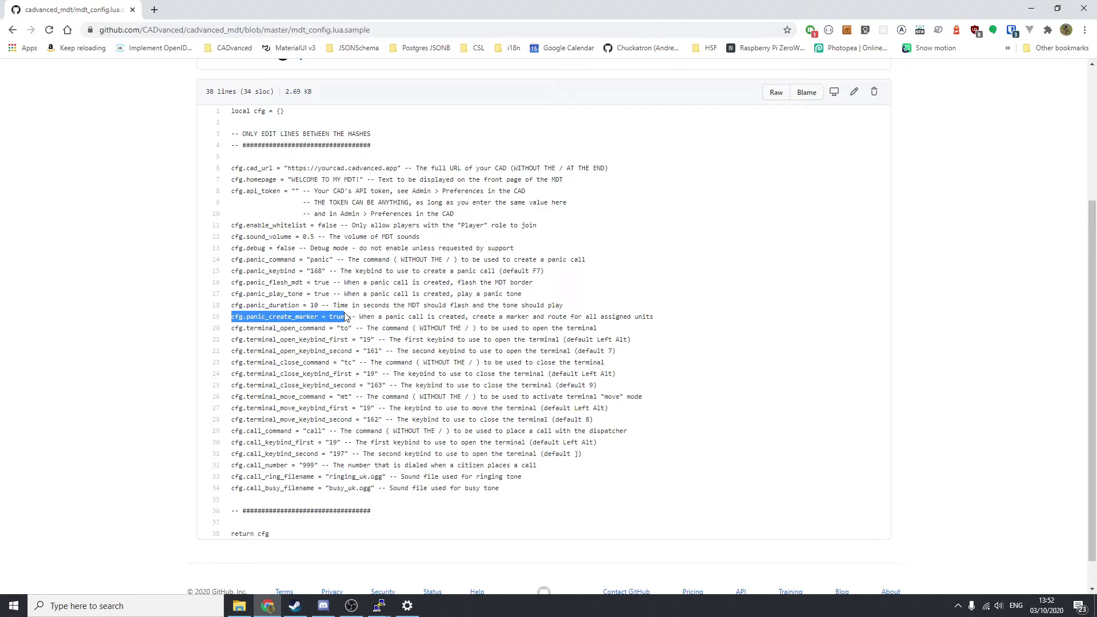
left_click(233, 329)
left_click_drag(233, 329, 328, 329)
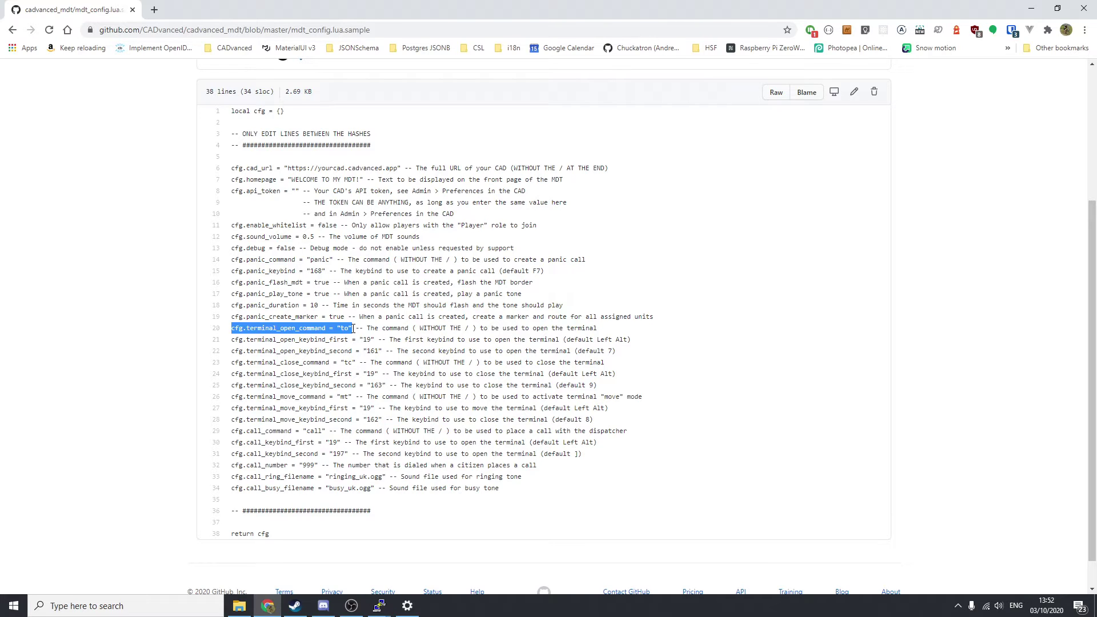
left_click_drag(231, 340, 616, 352)
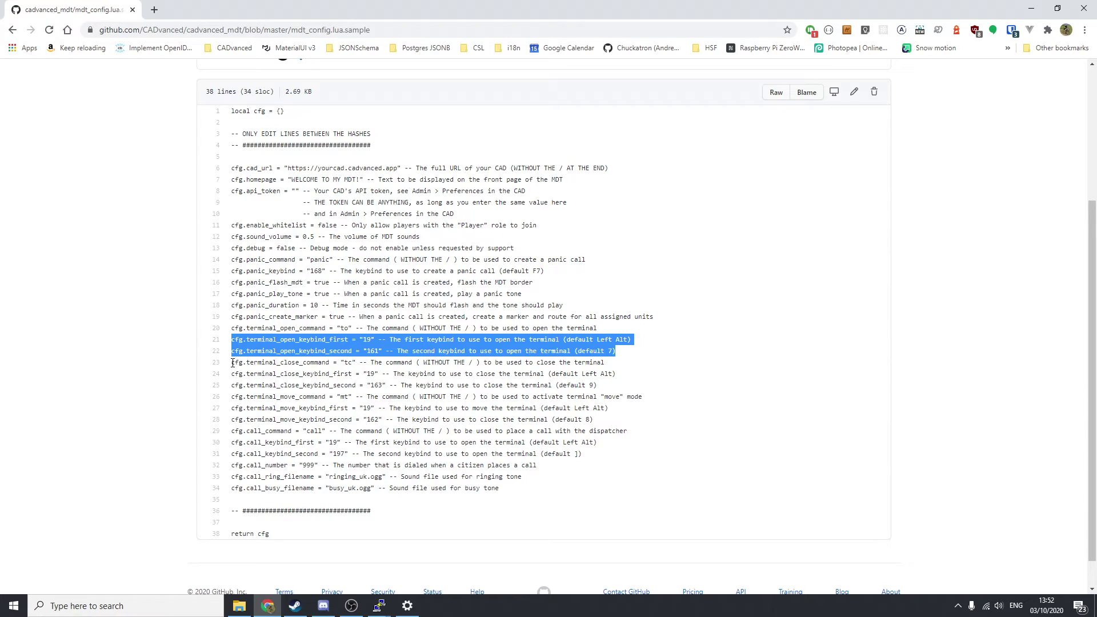
left_click_drag(232, 366, 618, 387)
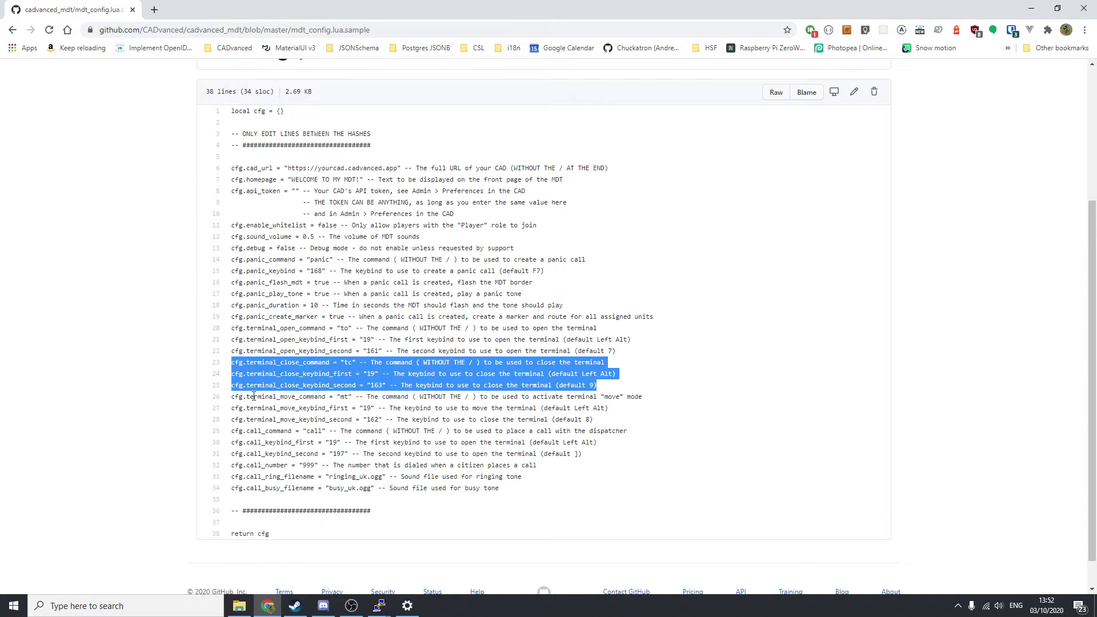
left_click_drag(233, 398, 638, 422)
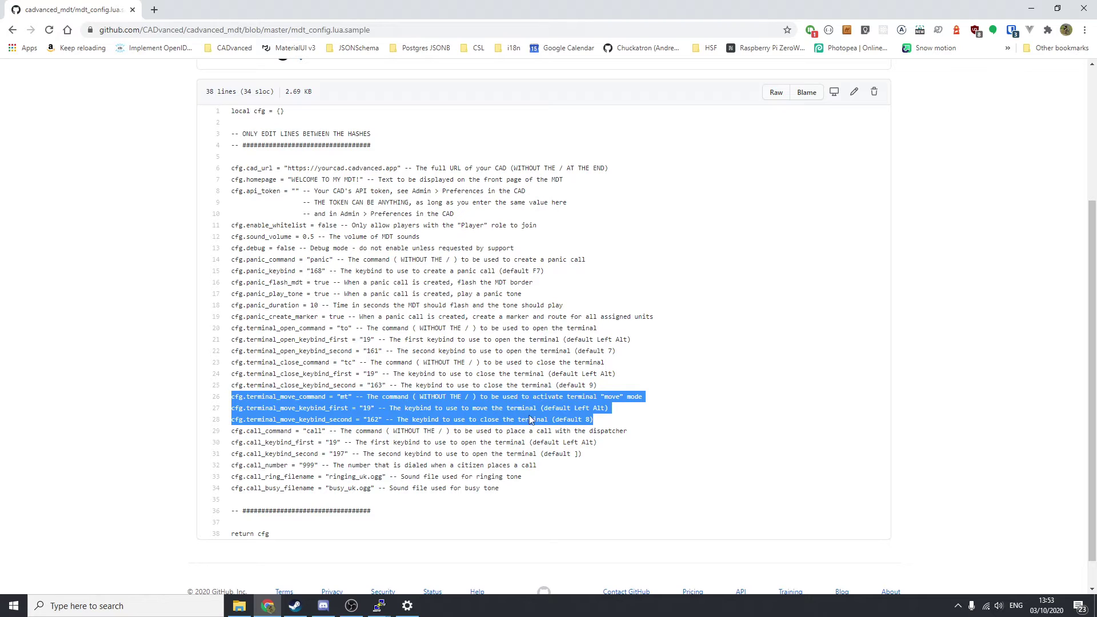
left_click(600, 421)
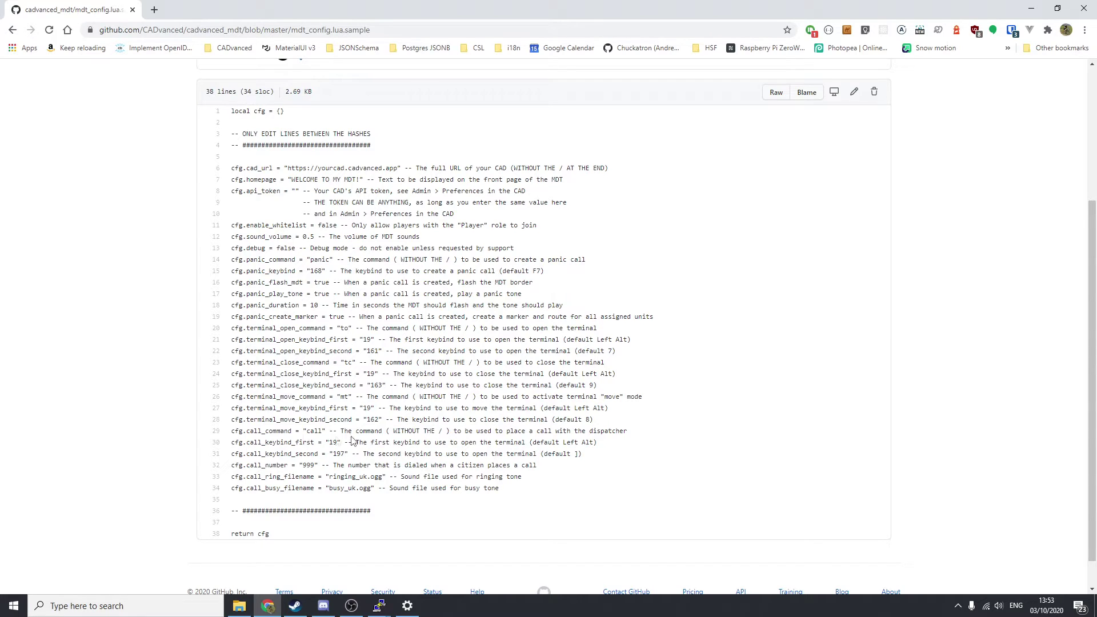
left_click_drag(232, 430, 329, 435)
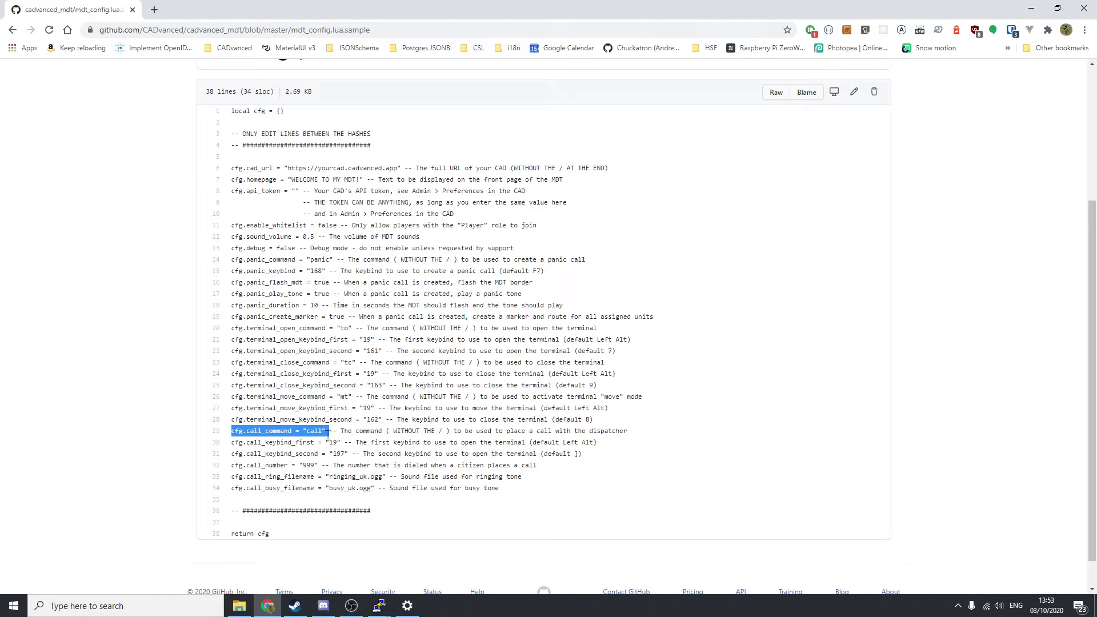
left_click_drag(232, 443, 616, 460)
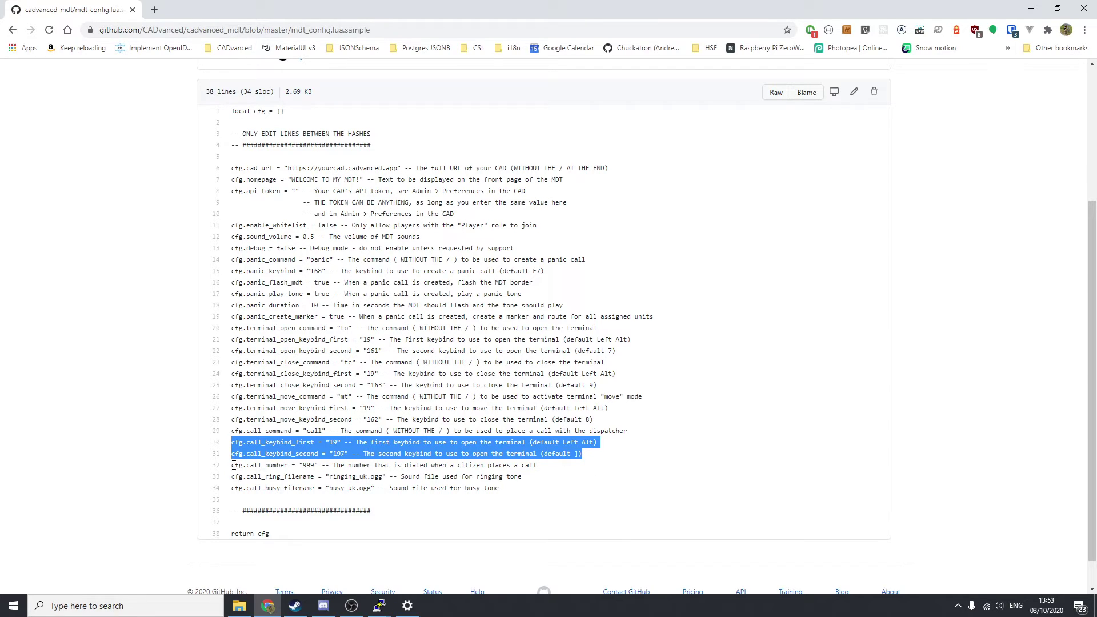
left_click_drag(234, 465, 318, 465)
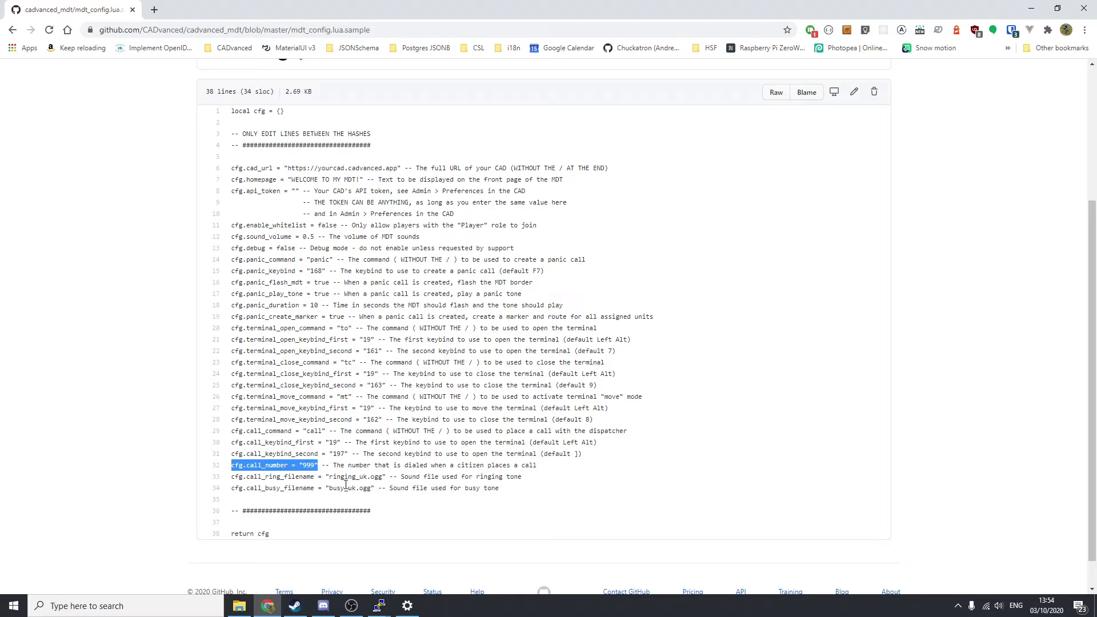
Highlight the ringing sound filename setting in mdt_config.lua.sample.
left_click_drag(328, 477, 383, 476)
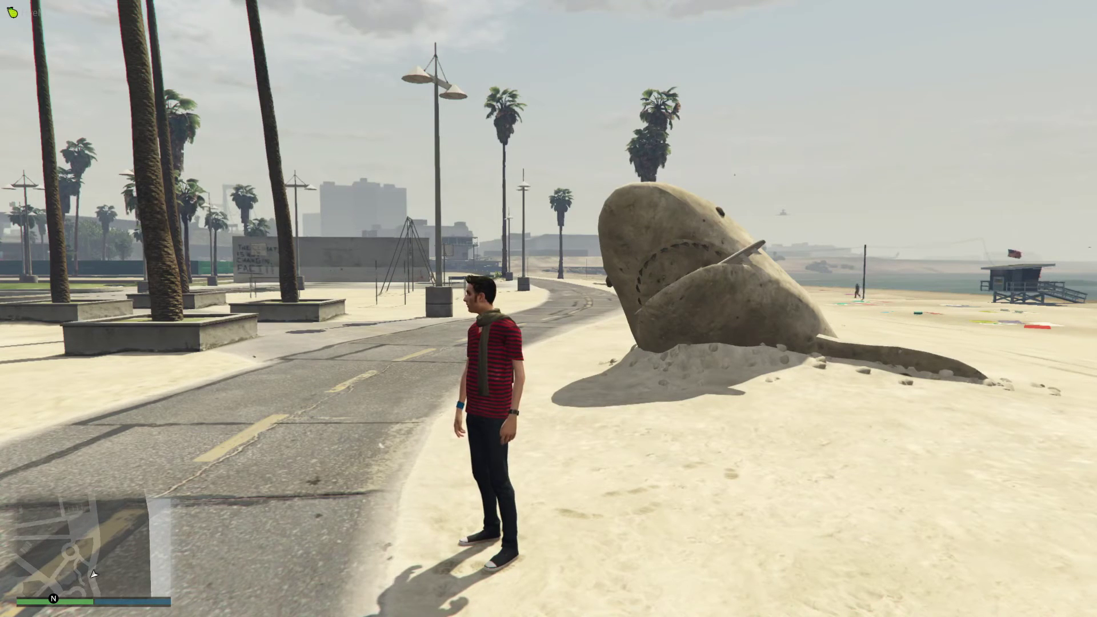
Open the MDT with /mdt, show the unit status list with Alpha Bravo, then switch to the web dispatcher.
type("t/md")
type("t")
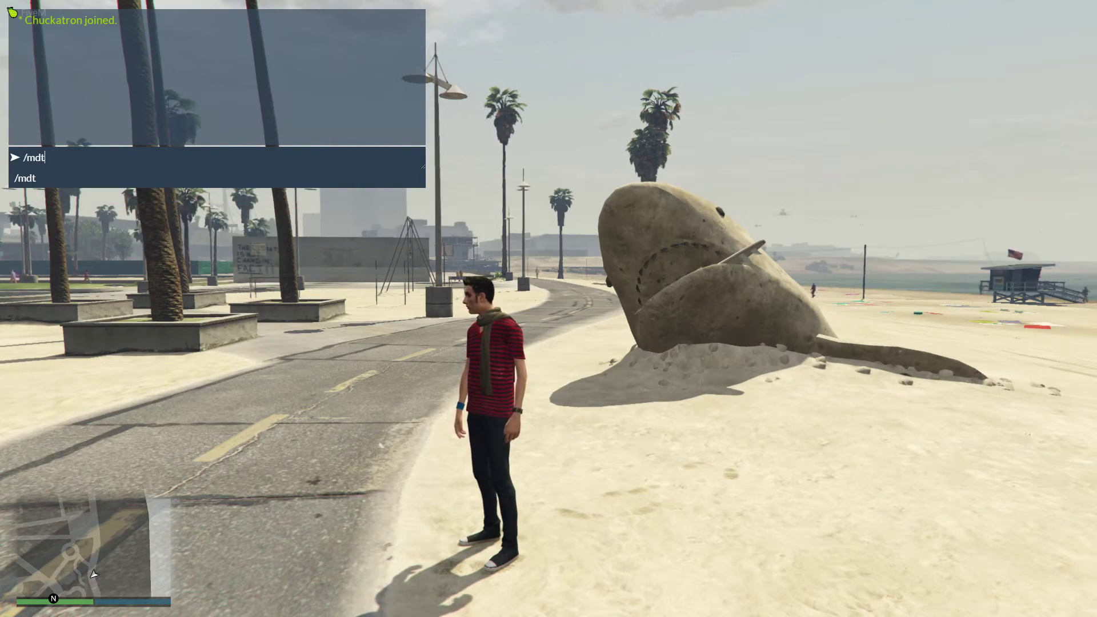
key("Return")
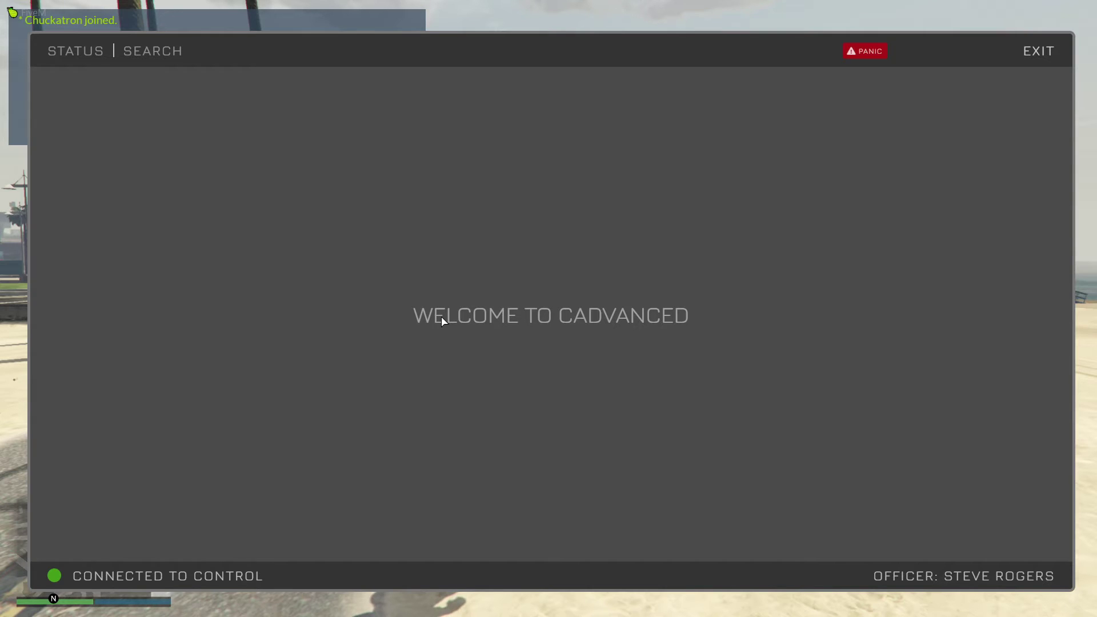
left_click(73, 55)
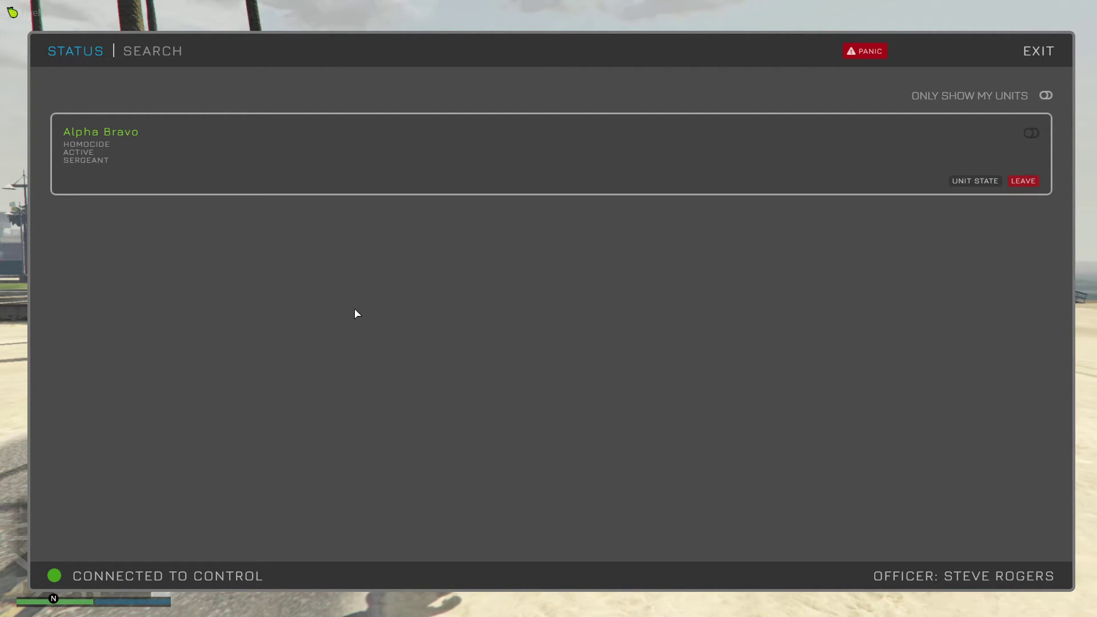
key("alt+Tab")
key("alt+Tab")
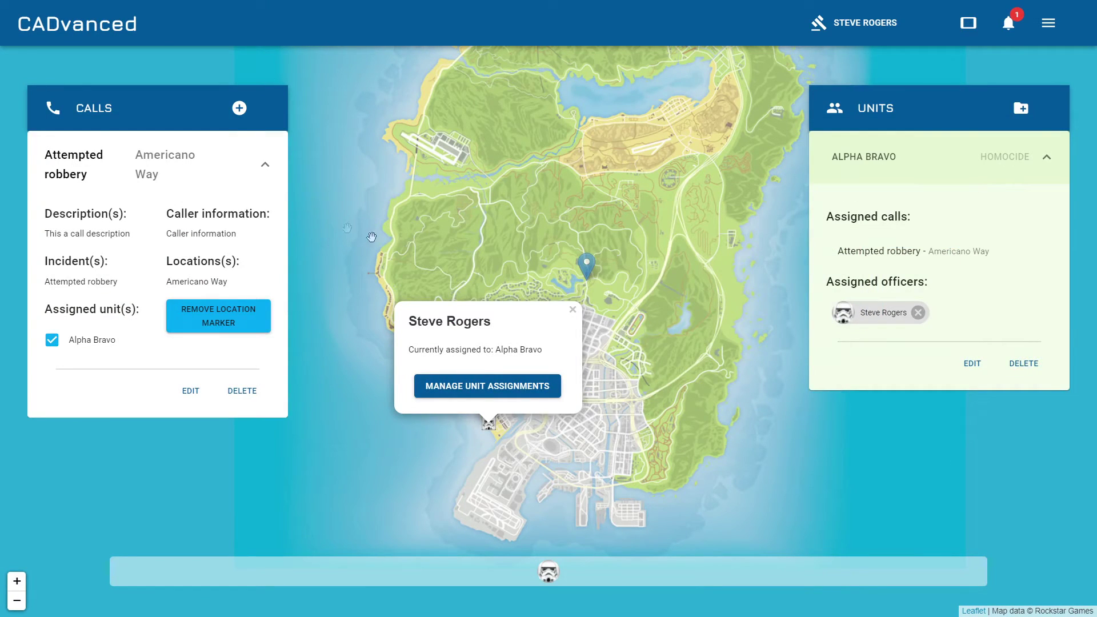
Create an Inactive Dog unit with callsign Charlie Foxtrot.
left_click(573, 310)
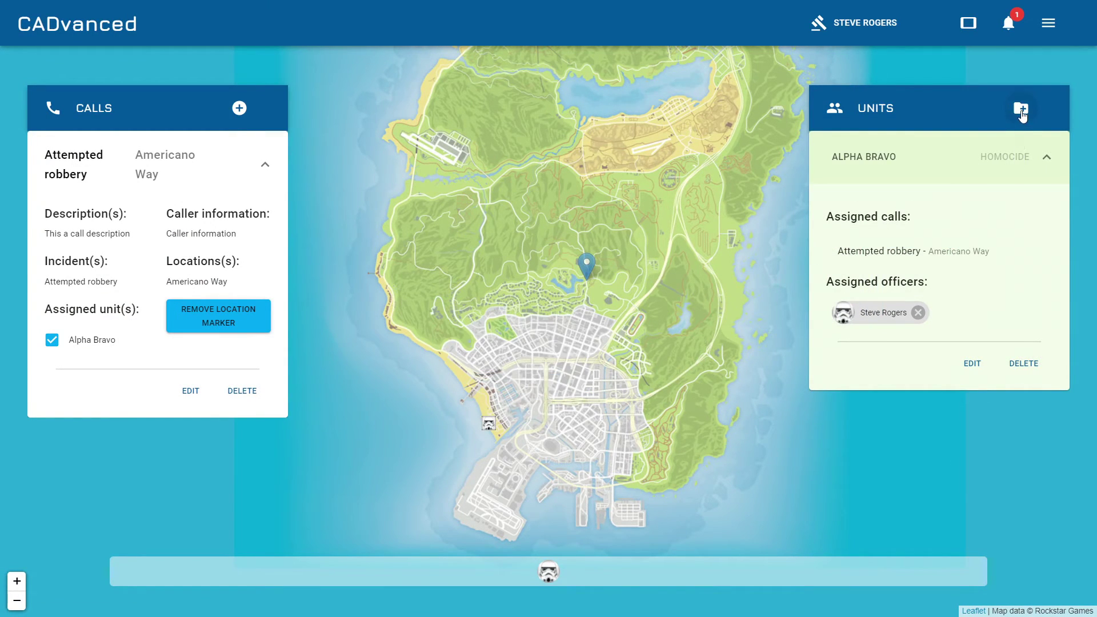
left_click(1020, 109)
type("C")
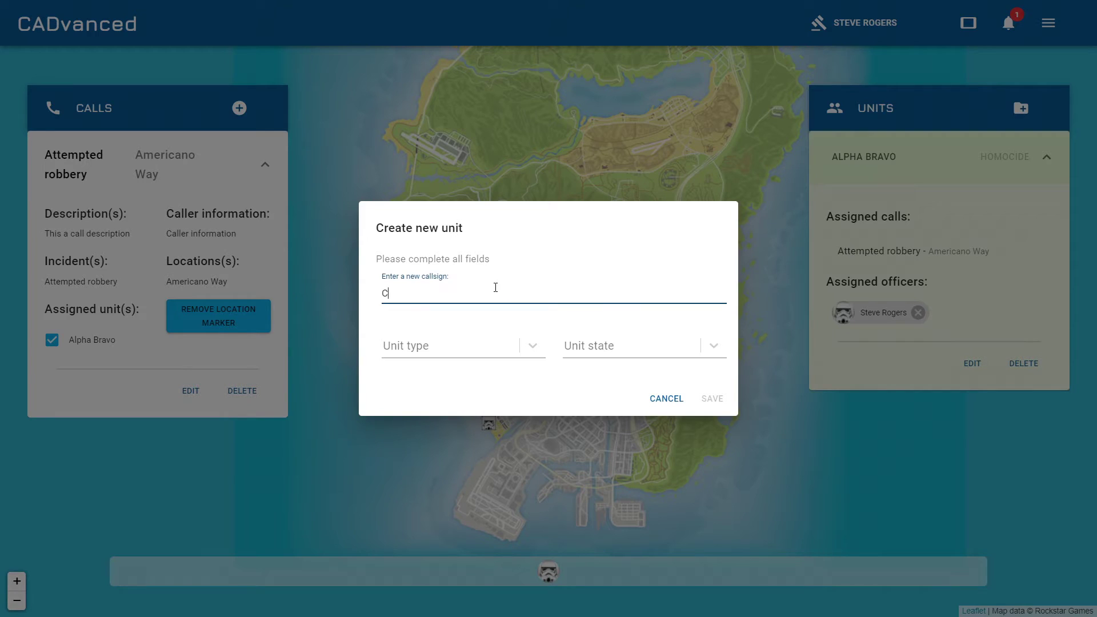
type("harlie Foxtrot")
left_click(533, 352)
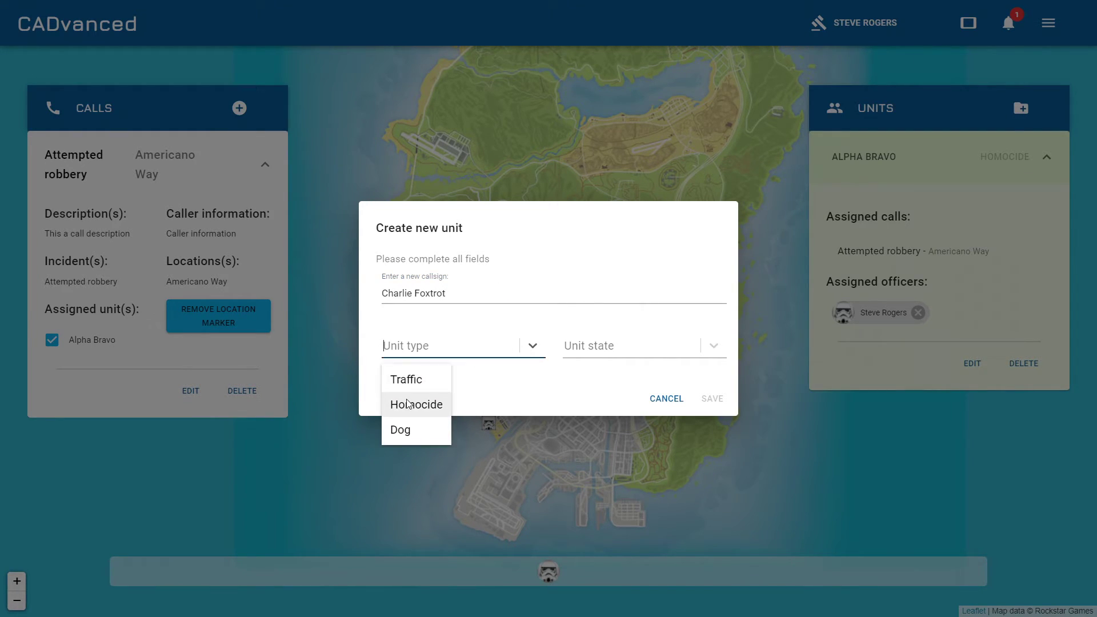
left_click(420, 407)
left_click(485, 352)
left_click(410, 426)
left_click(586, 346)
left_click(591, 404)
left_click(712, 398)
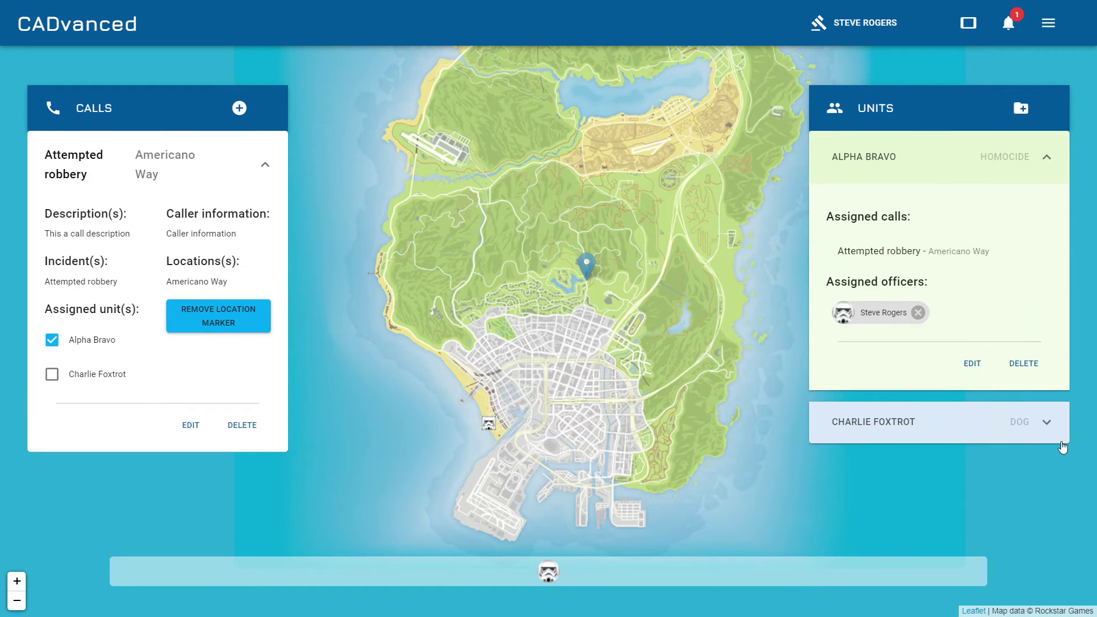
Expand the Charlie Foxtrot unit details, then return to the FiveM game.
left_click(979, 423)
key("alt+Tab")
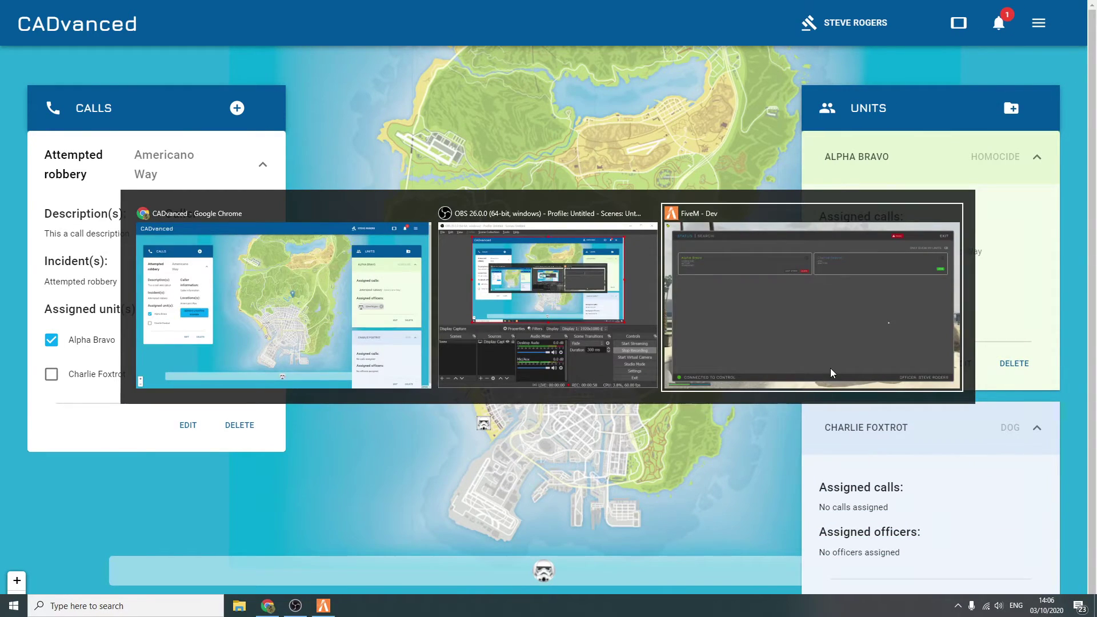
left_click(831, 368)
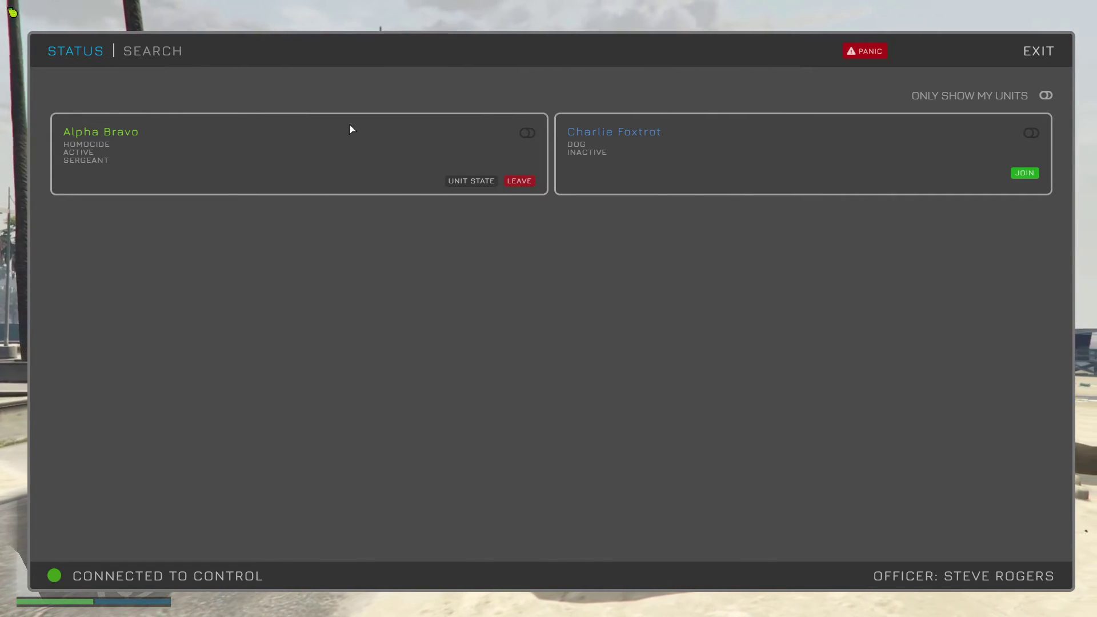
Show Alpha Bravo's Attempted Robbery call and change its unit state to Inactive.
left_click(526, 133)
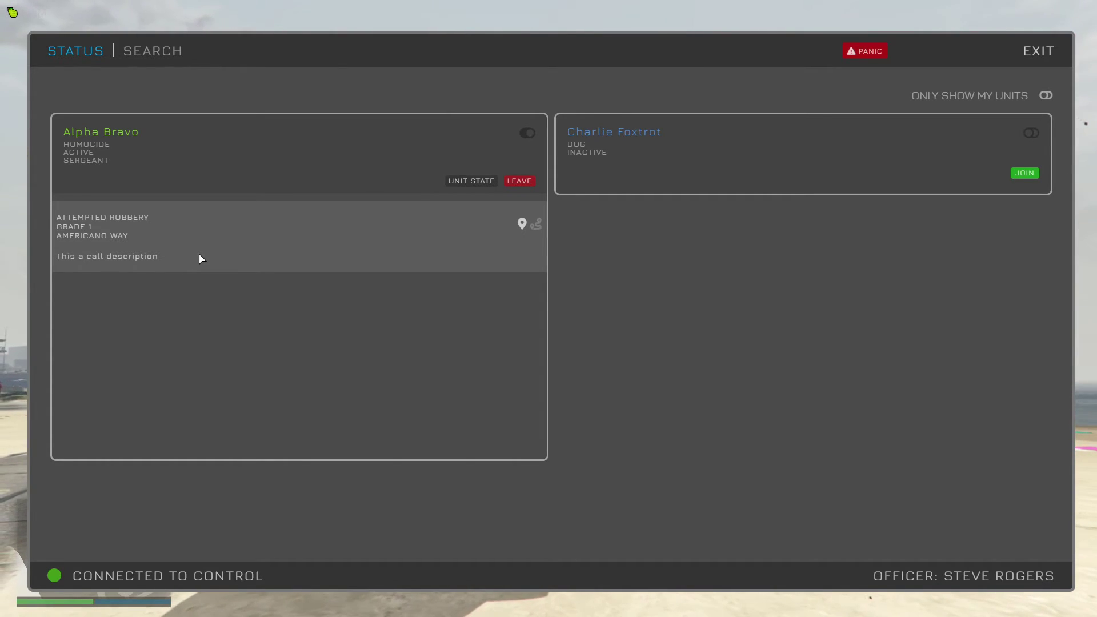
left_click(462, 183)
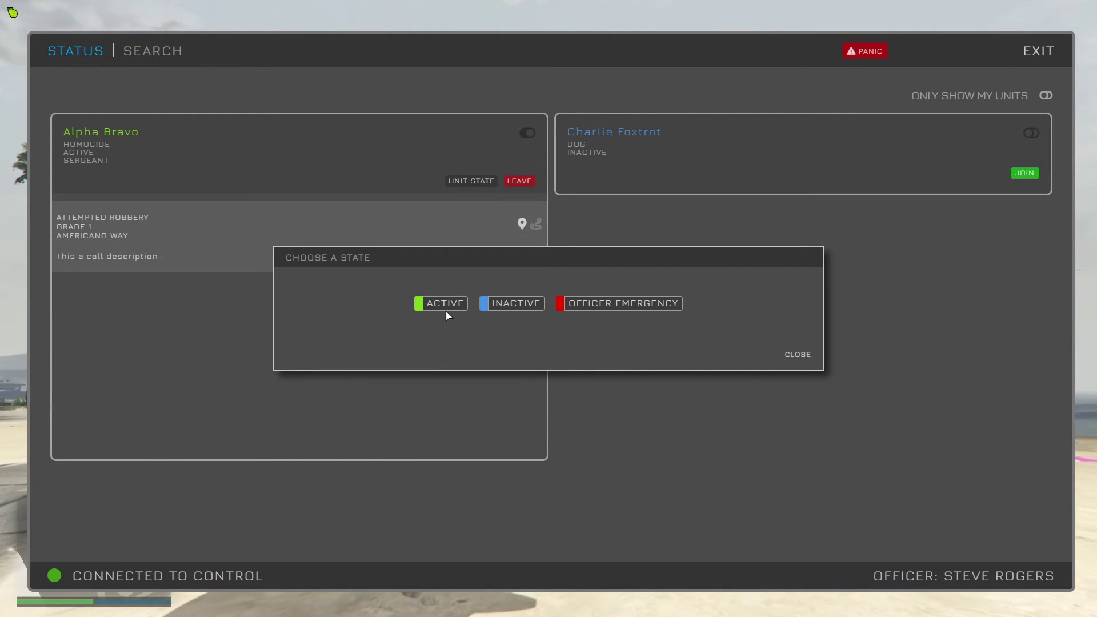
left_click(510, 305)
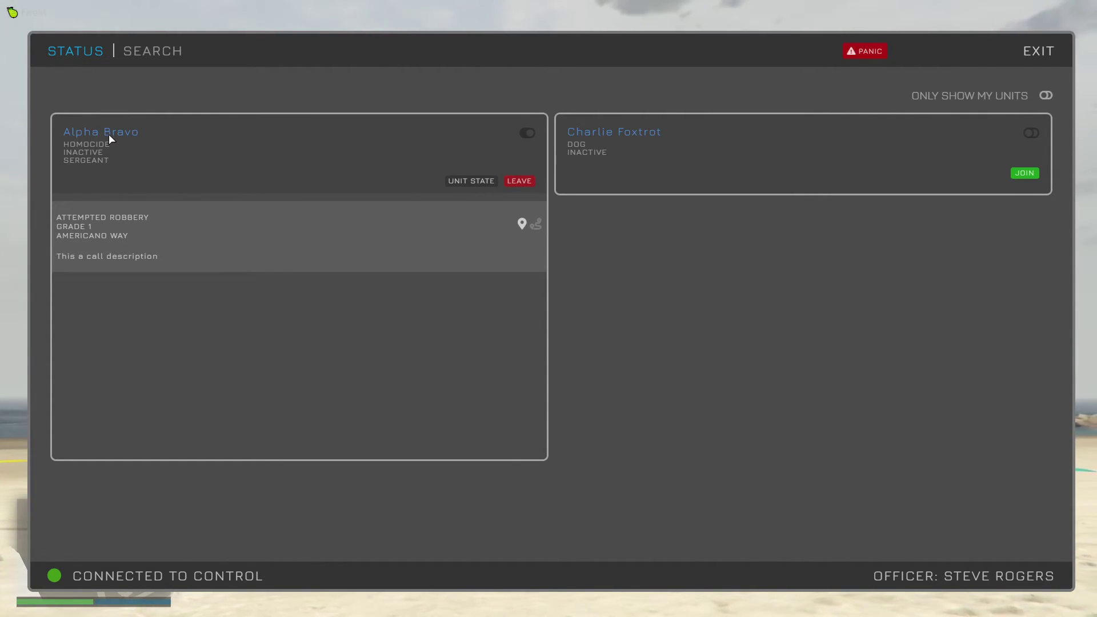
Leave and rejoin Alpha Bravo as Captain, then set a GPS route to the robbery call.
left_click(527, 181)
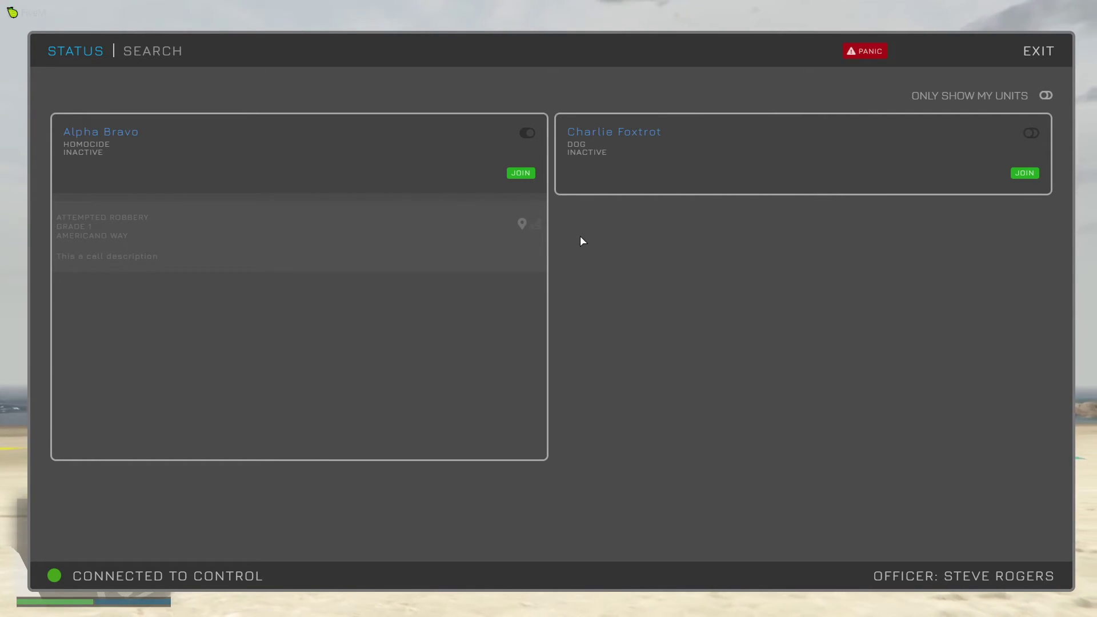
left_click(521, 173)
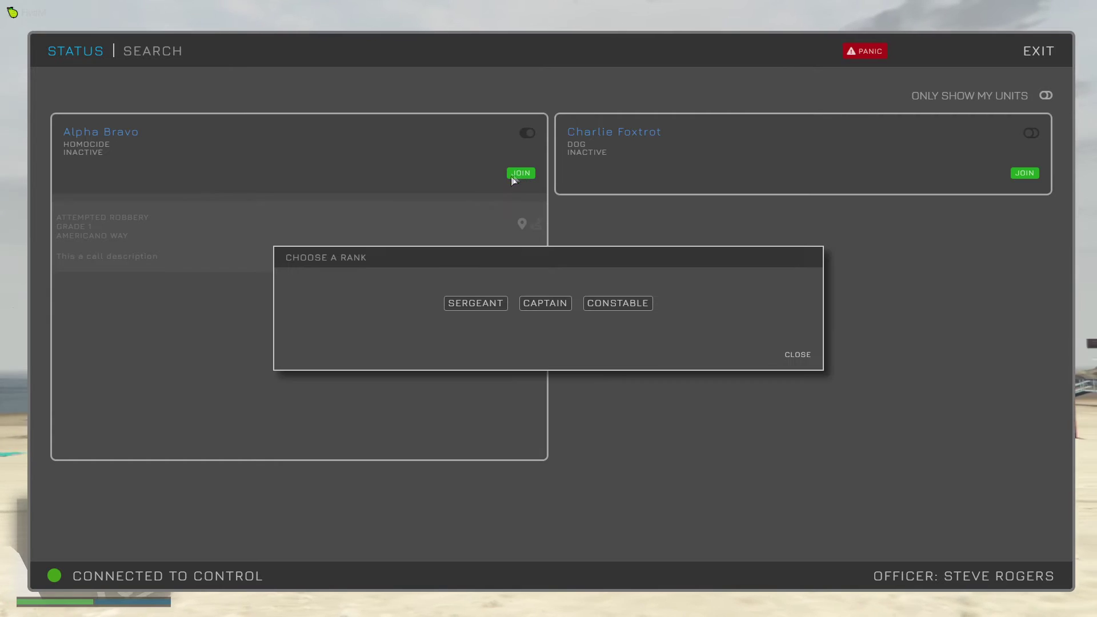
left_click(548, 303)
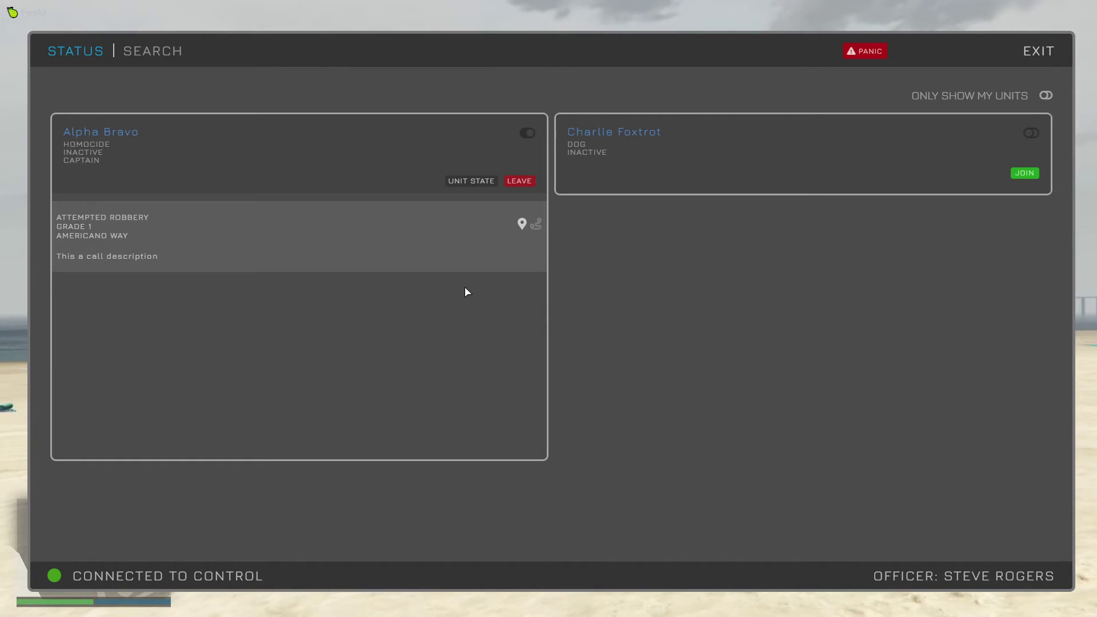
left_click(522, 224)
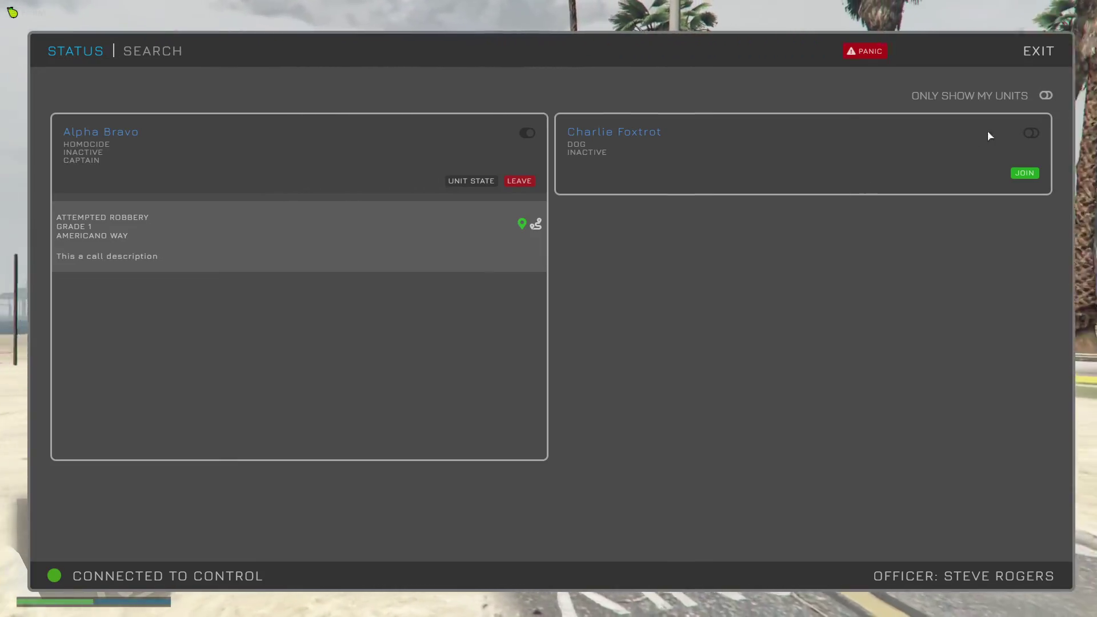
Exit the MDT and locate the 999 call marker on the in-game map.
left_click(1038, 51)
key("Escape")
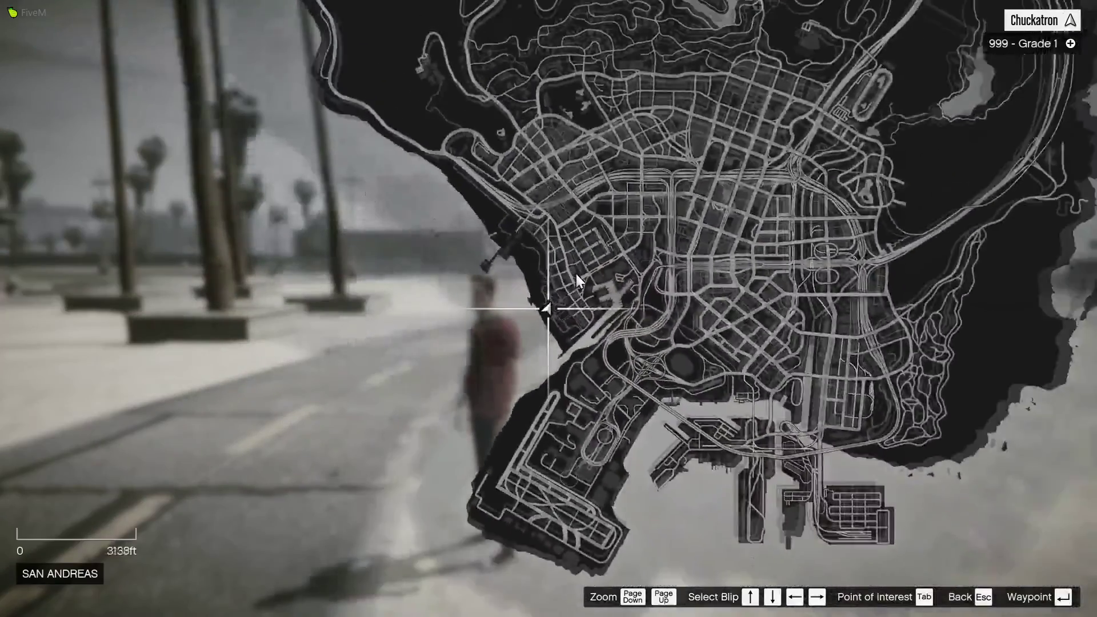
left_click_drag(700, 157, 564, 338)
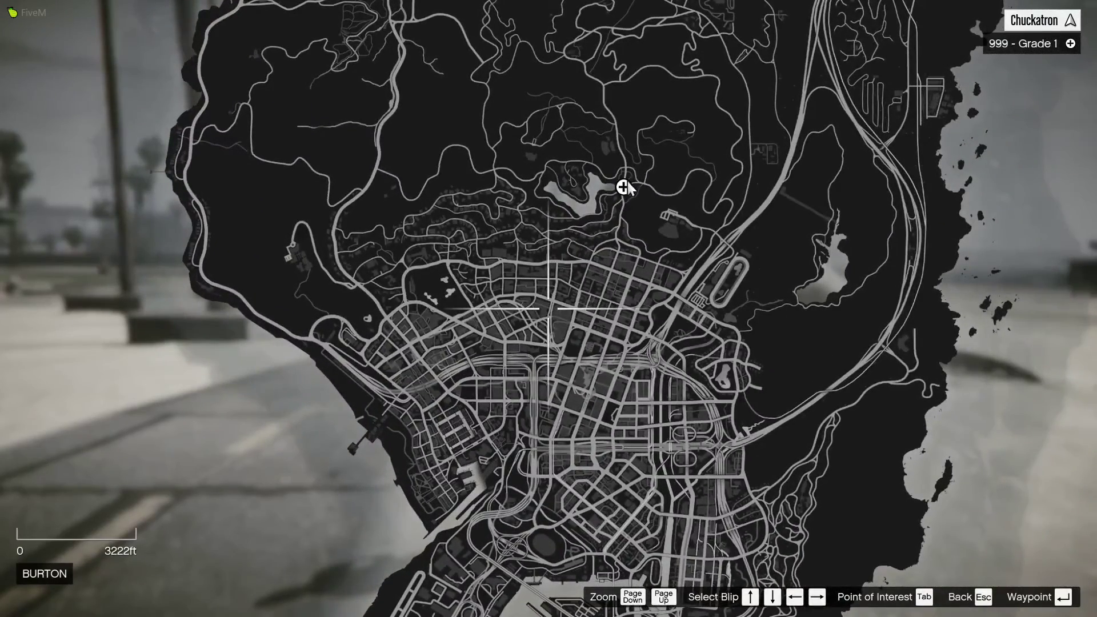
left_click(627, 184)
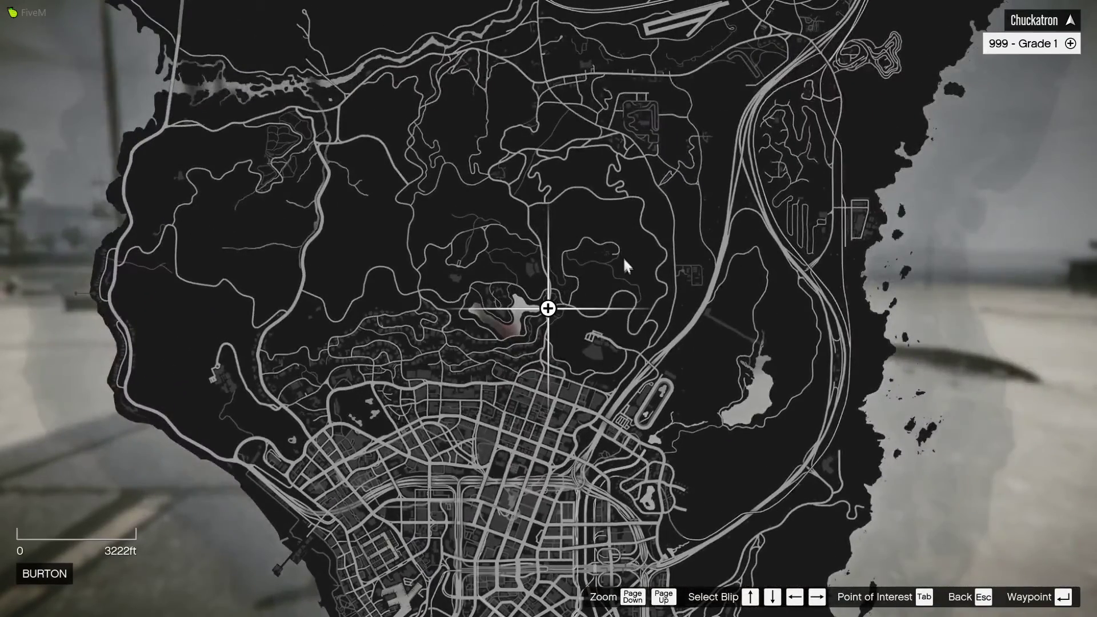
key("Escape")
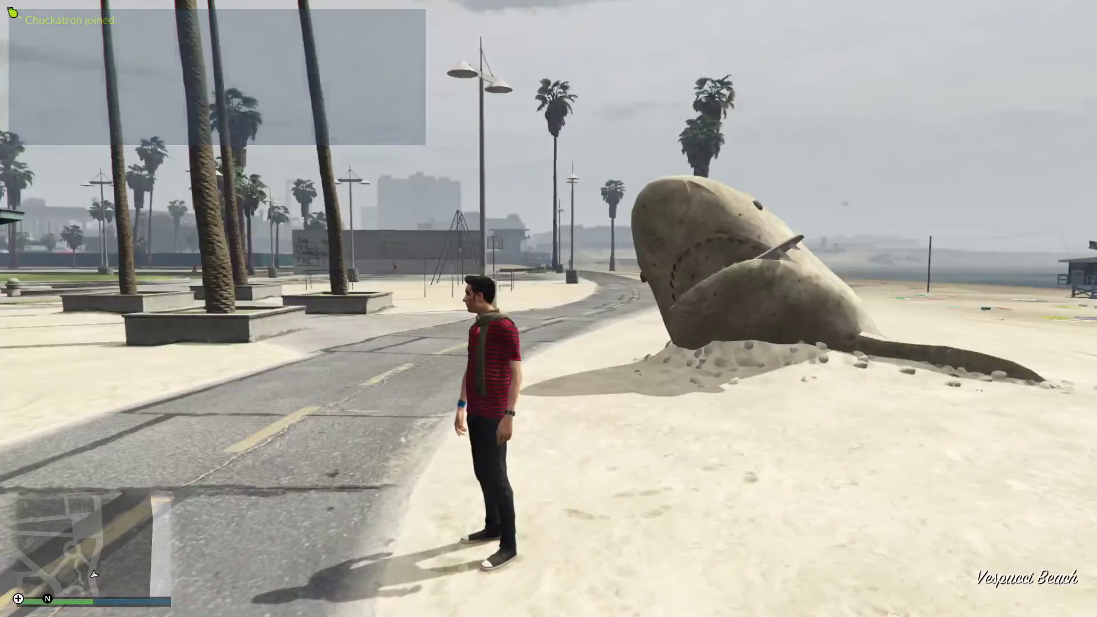
Reopen the MDT briefly, then view the map full screen before returning to gameplay.
type("t/mdt")
key("Return")
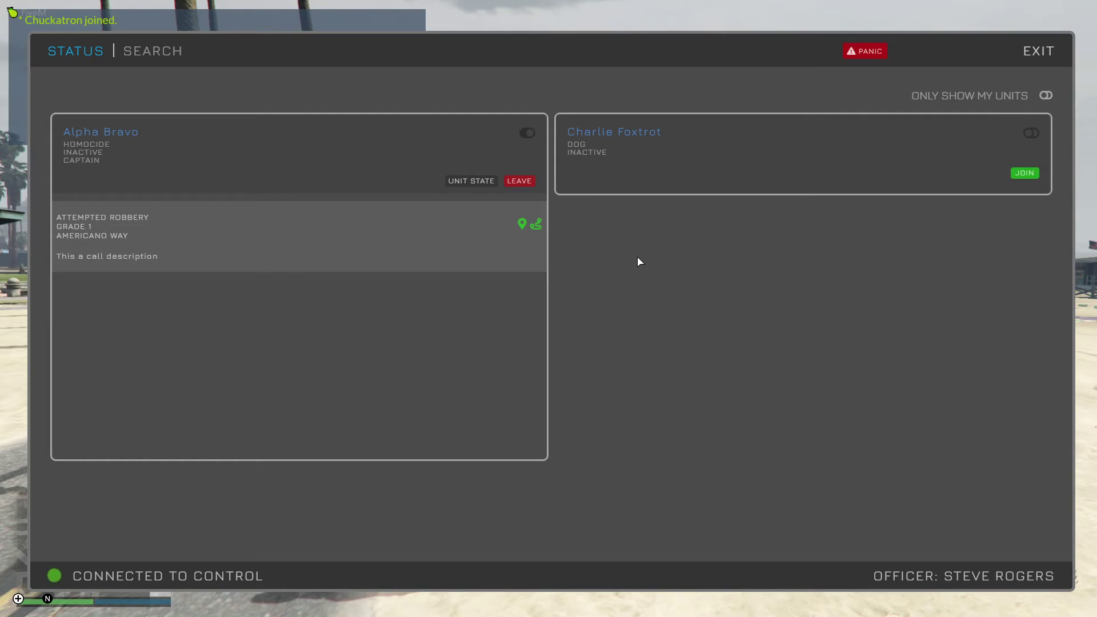
left_click(1038, 51)
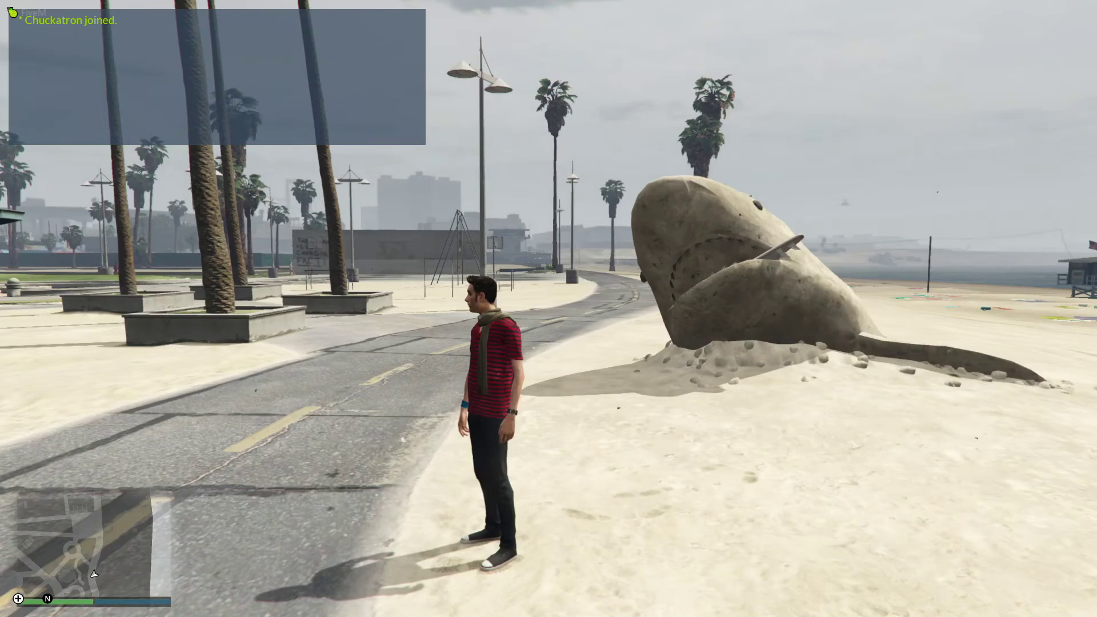
key("Escape")
left_click(776, 223)
key("Escape")
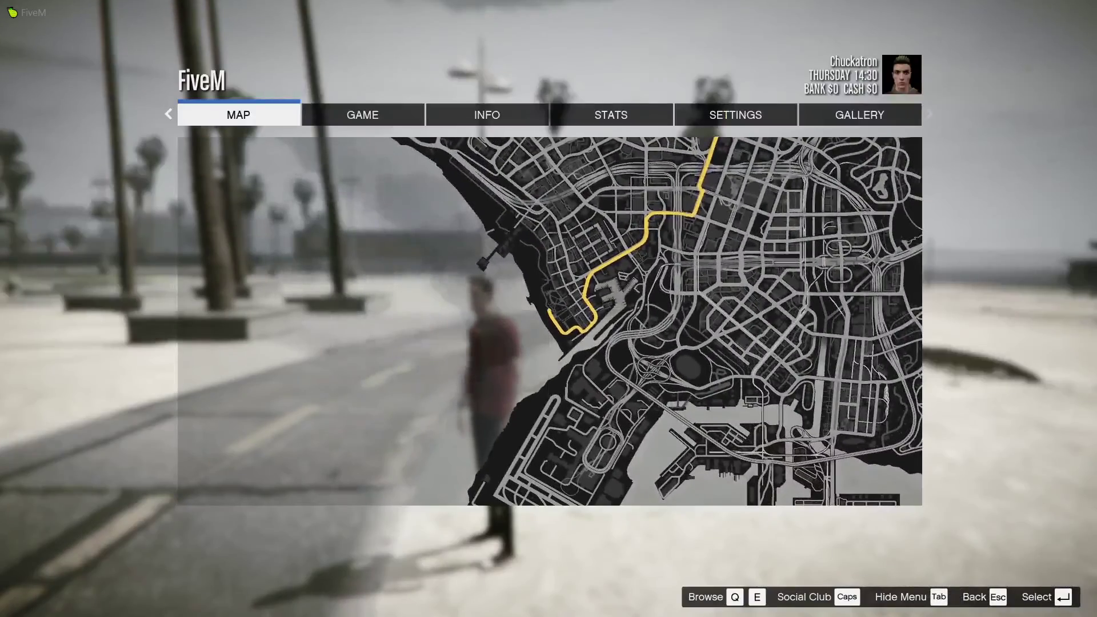
key("Escape")
Clear the call's map marker and route, and toggle Only Show My Units on and off.
type("t")
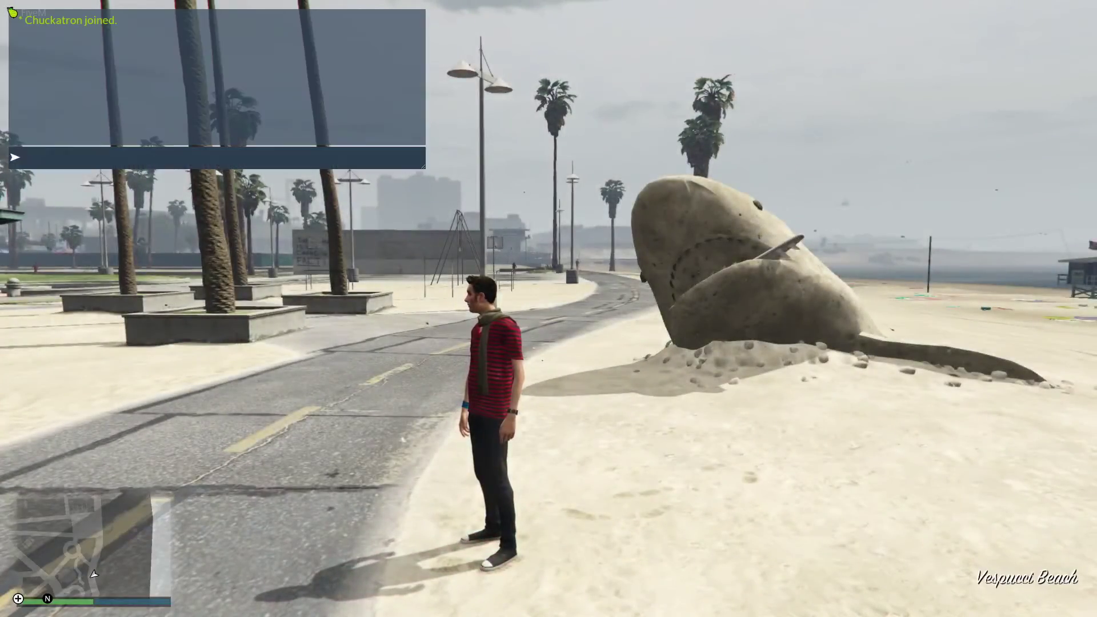
type("/mdt")
key("Return")
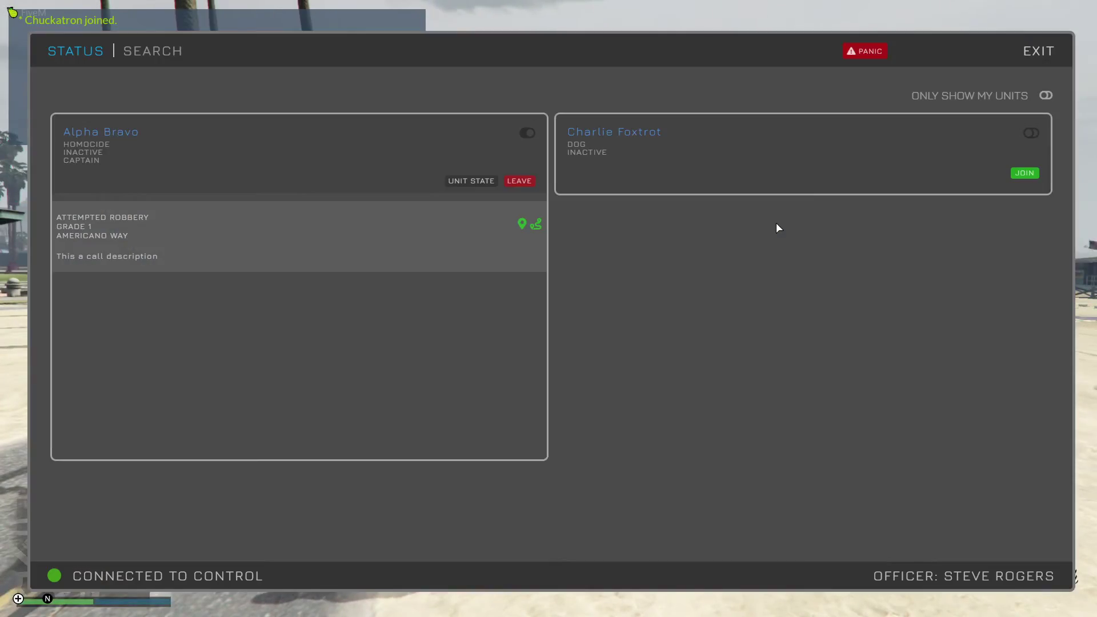
left_click(522, 222)
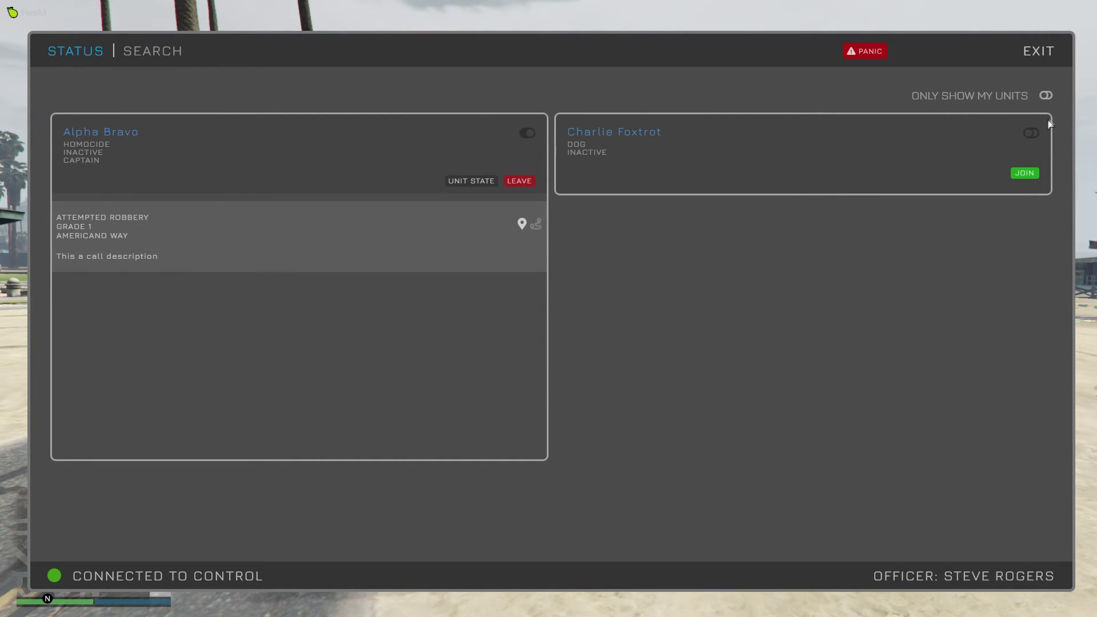
left_click(1045, 95)
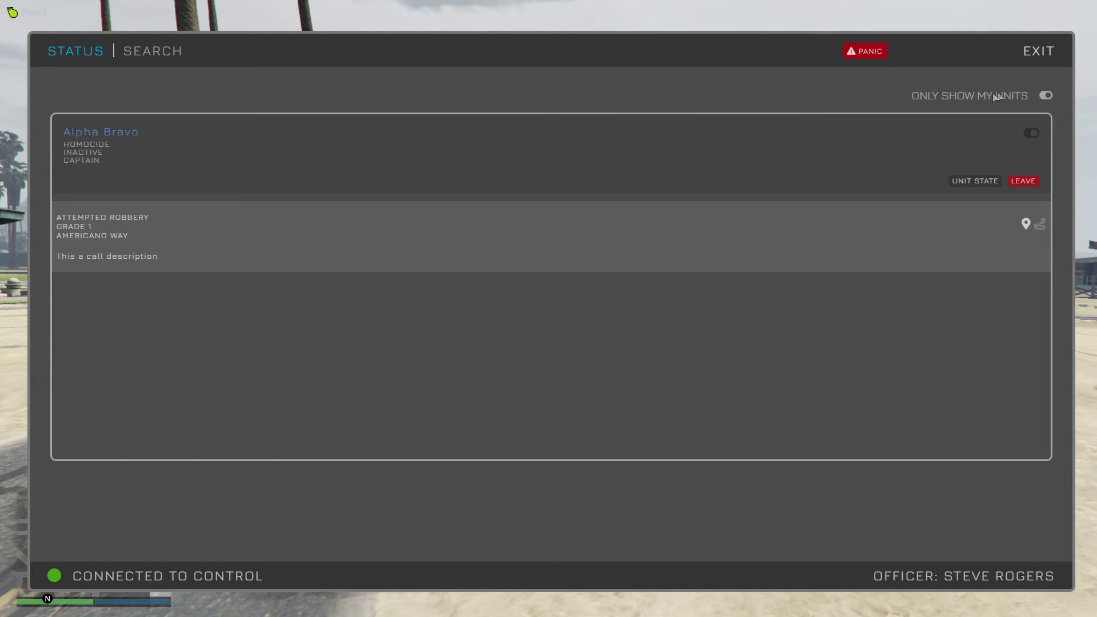
left_click(1046, 96)
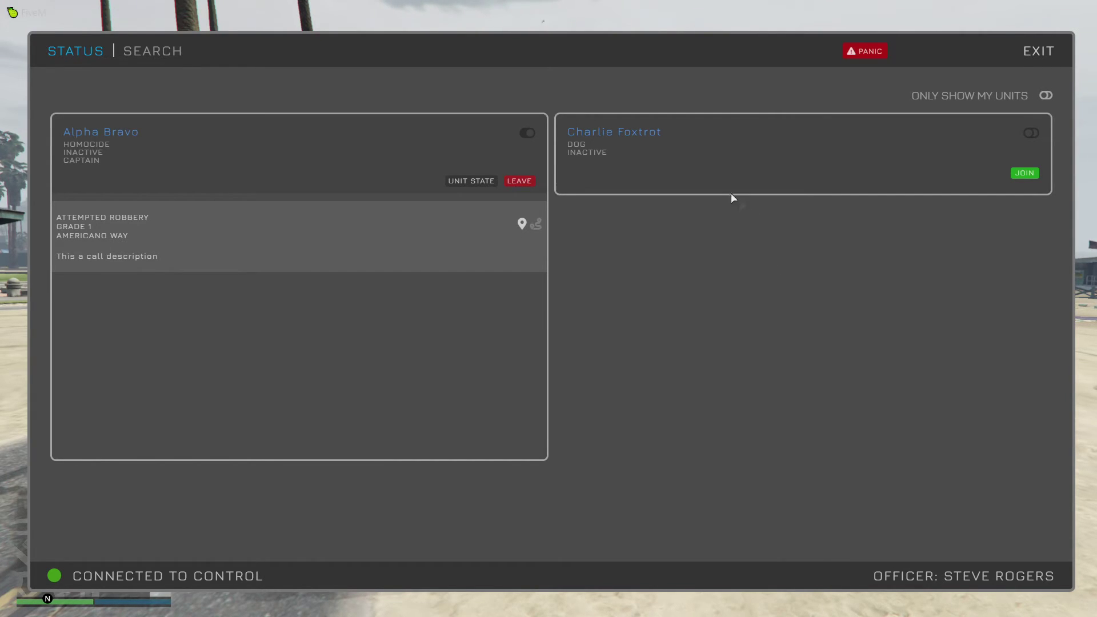
mouse_move(156, 54)
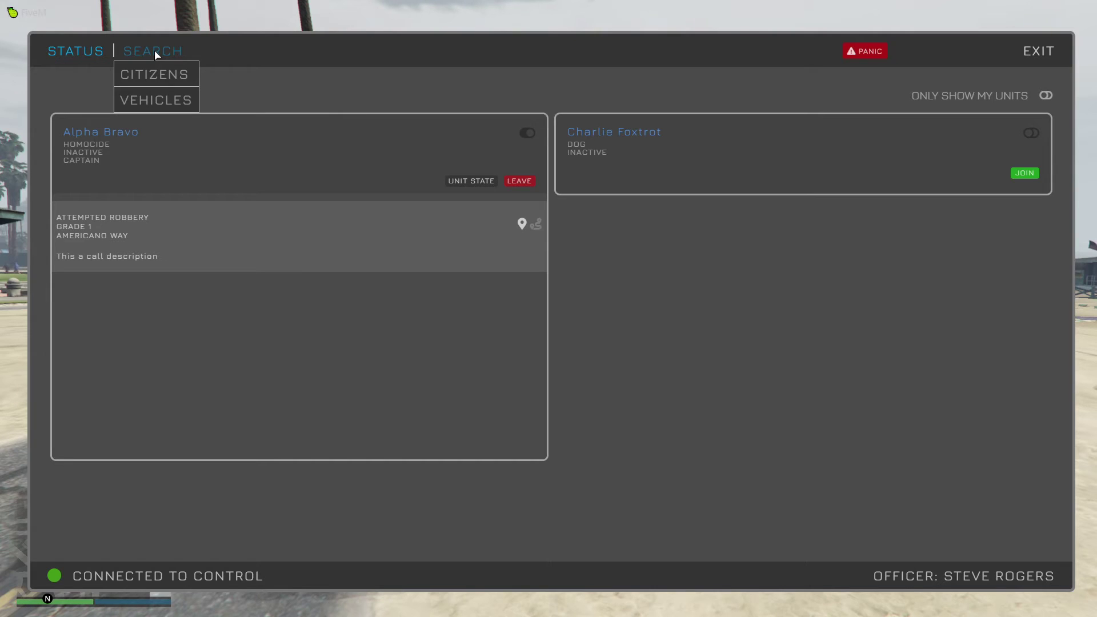
Search citizens by surname 'citizen' and expand the matching record.
left_click(156, 73)
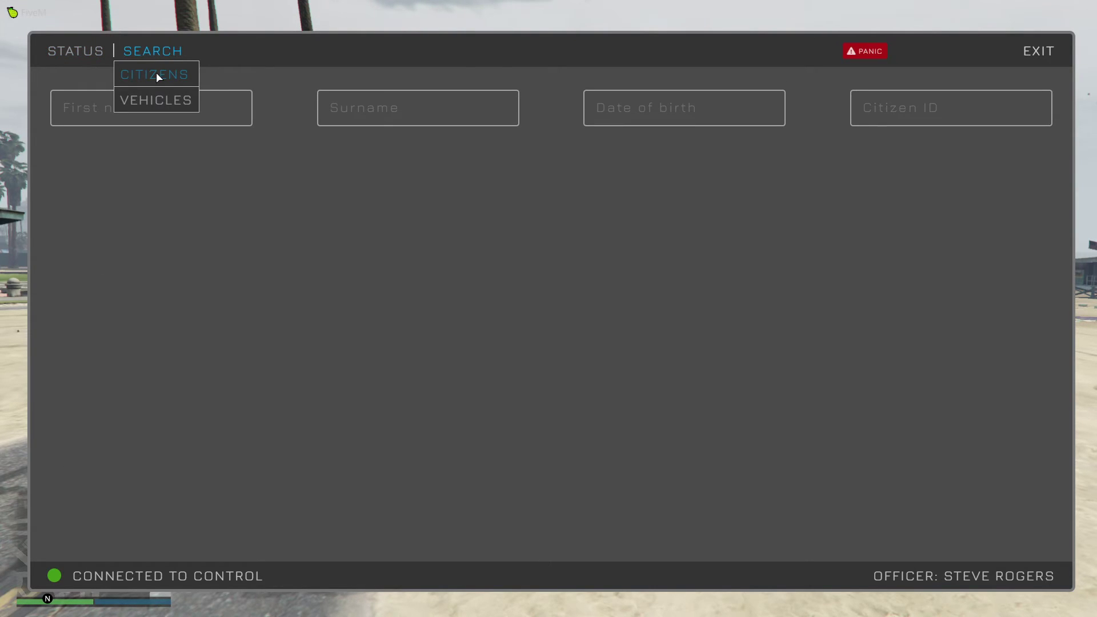
left_click(382, 116)
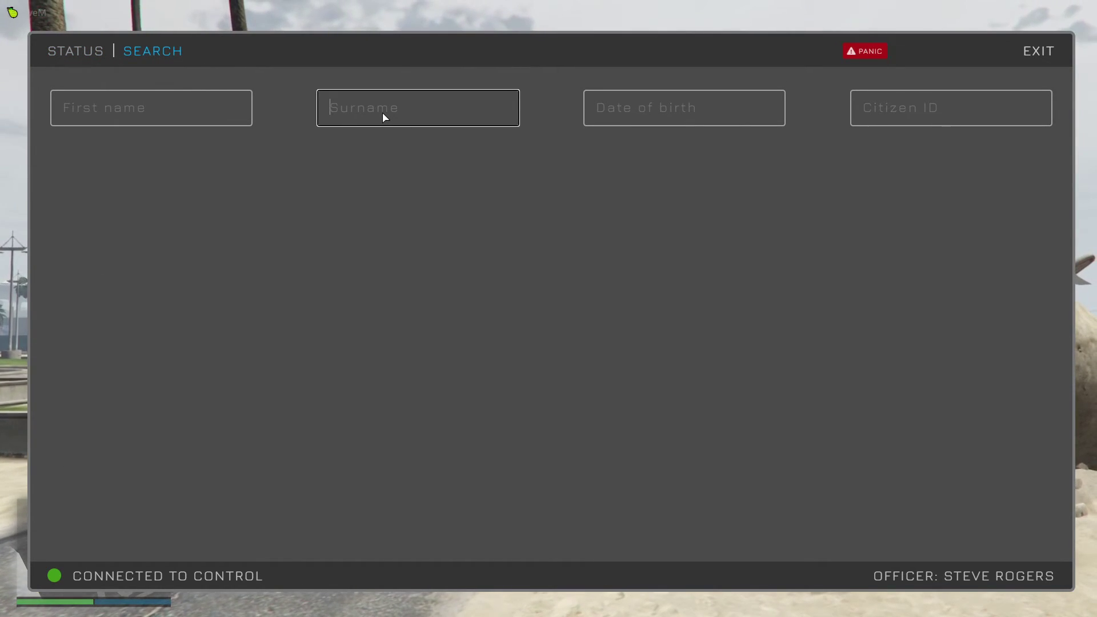
type("c")
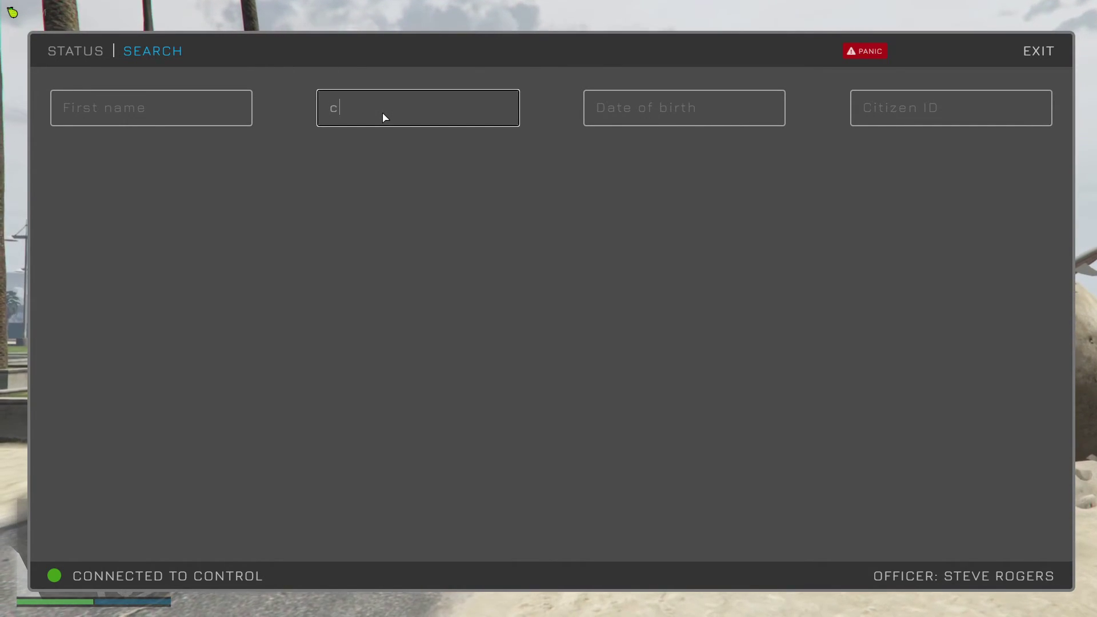
type("itizen")
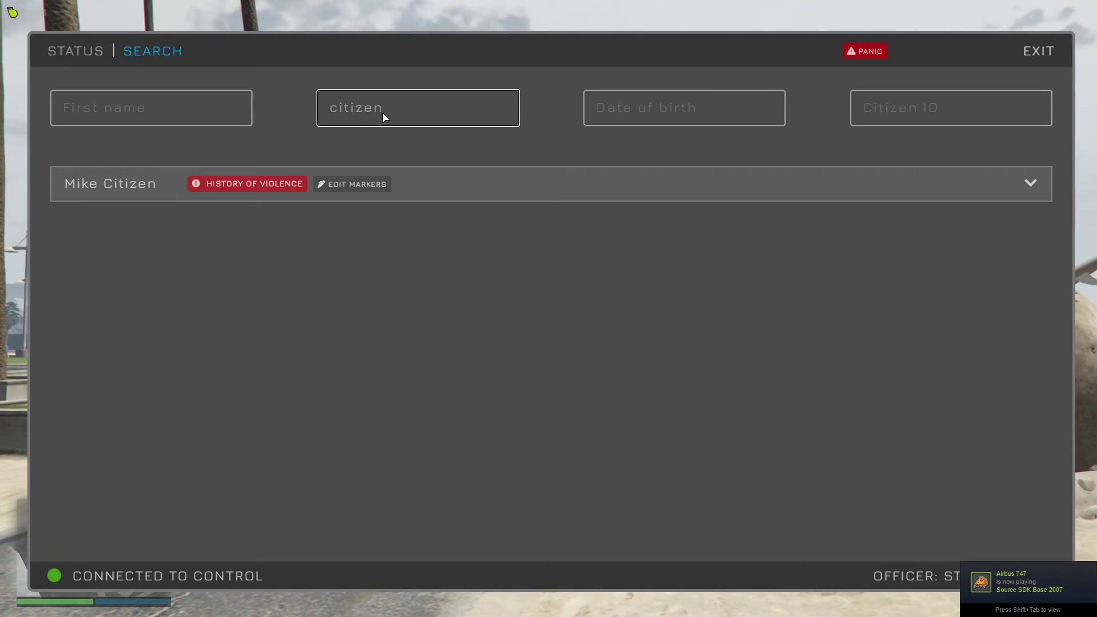
left_click(1030, 183)
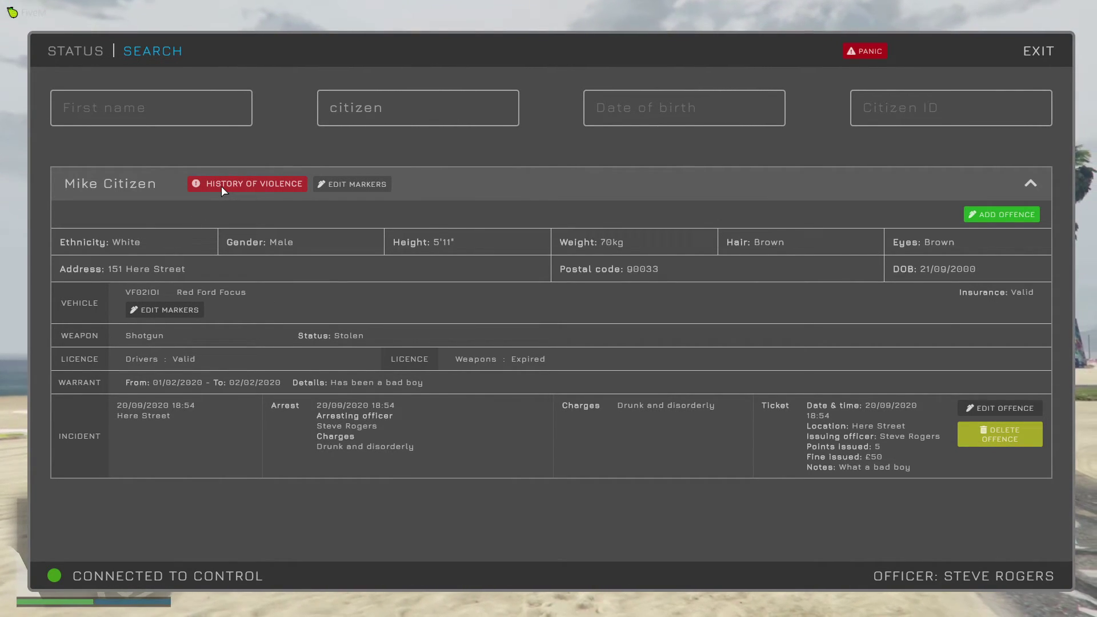
Add the Armed marker to the citizen and remove History of Violence.
left_click(342, 183)
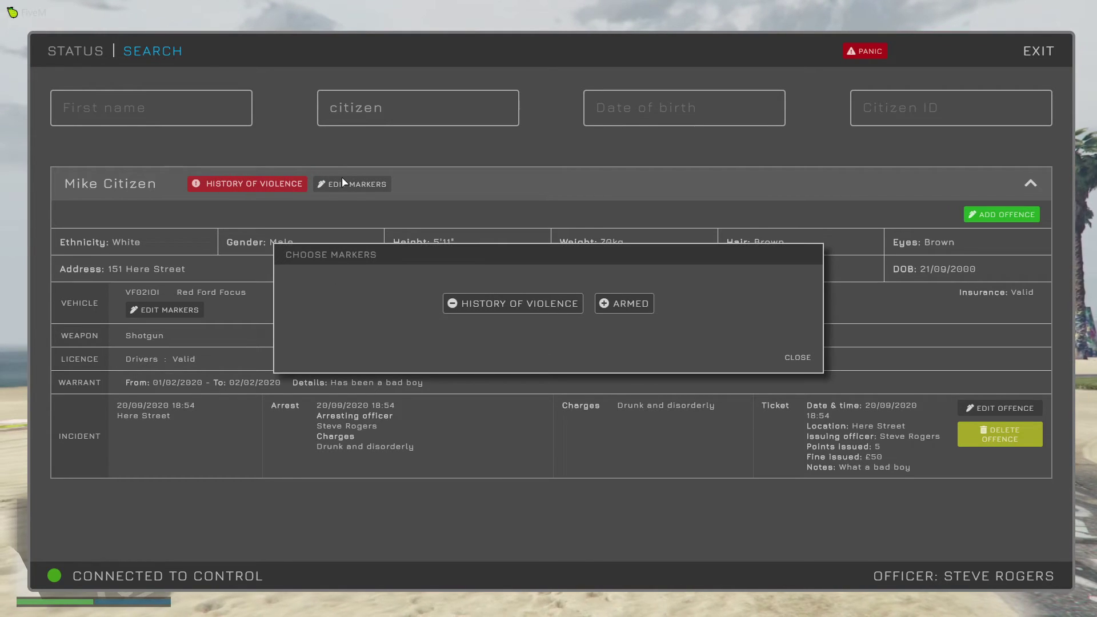
left_click(599, 304)
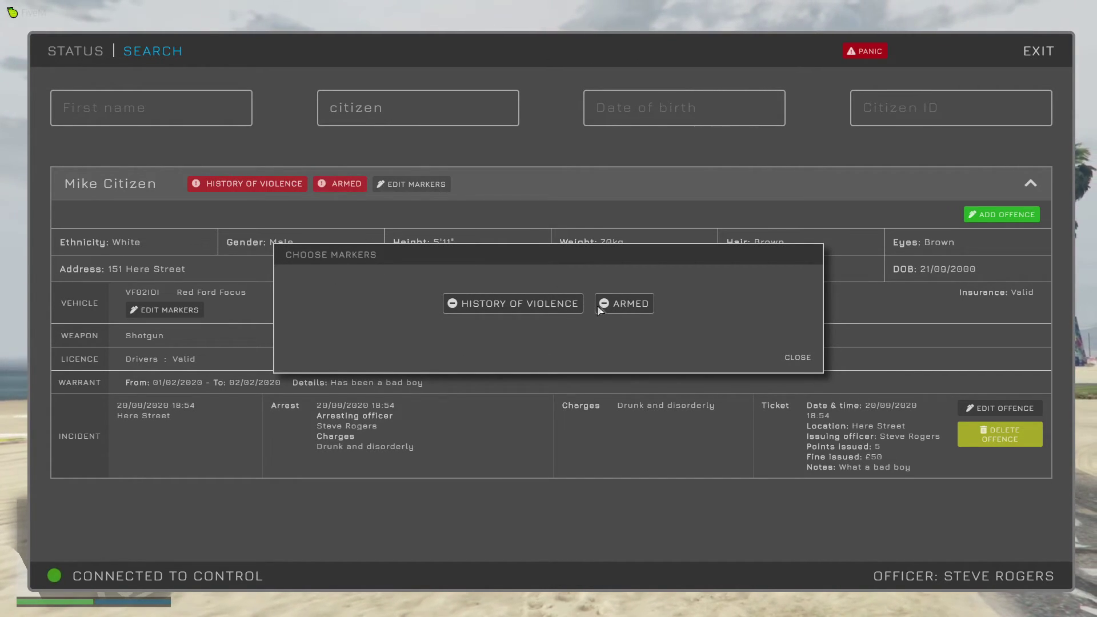
left_click(537, 304)
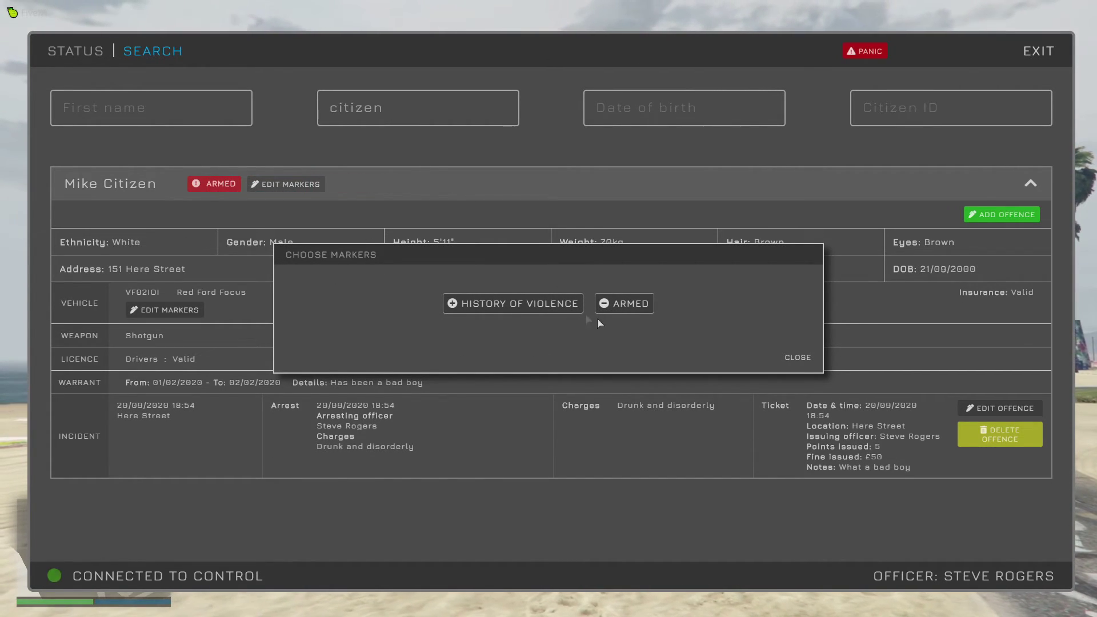
left_click(803, 359)
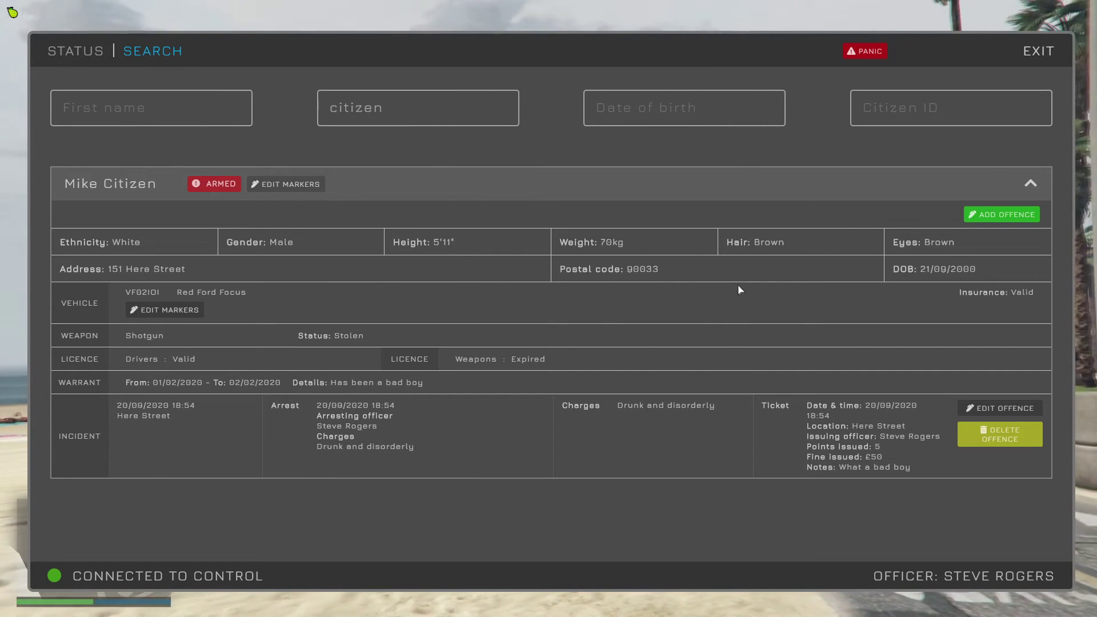
Mark the citizen's Red Ford Focus as Stolen.
left_click(164, 311)
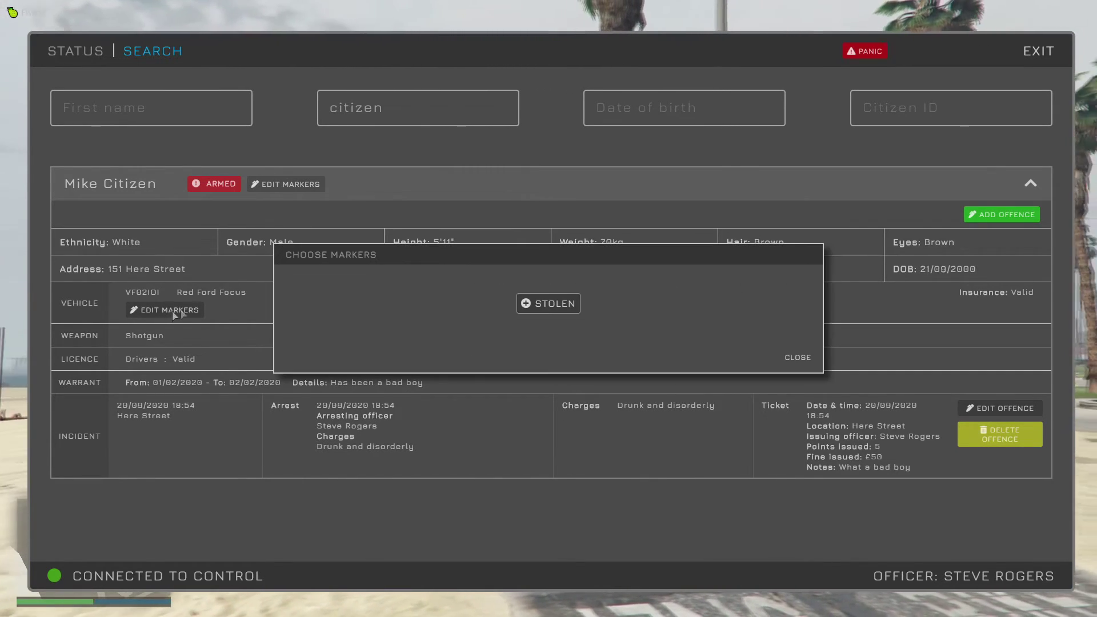
left_click(529, 306)
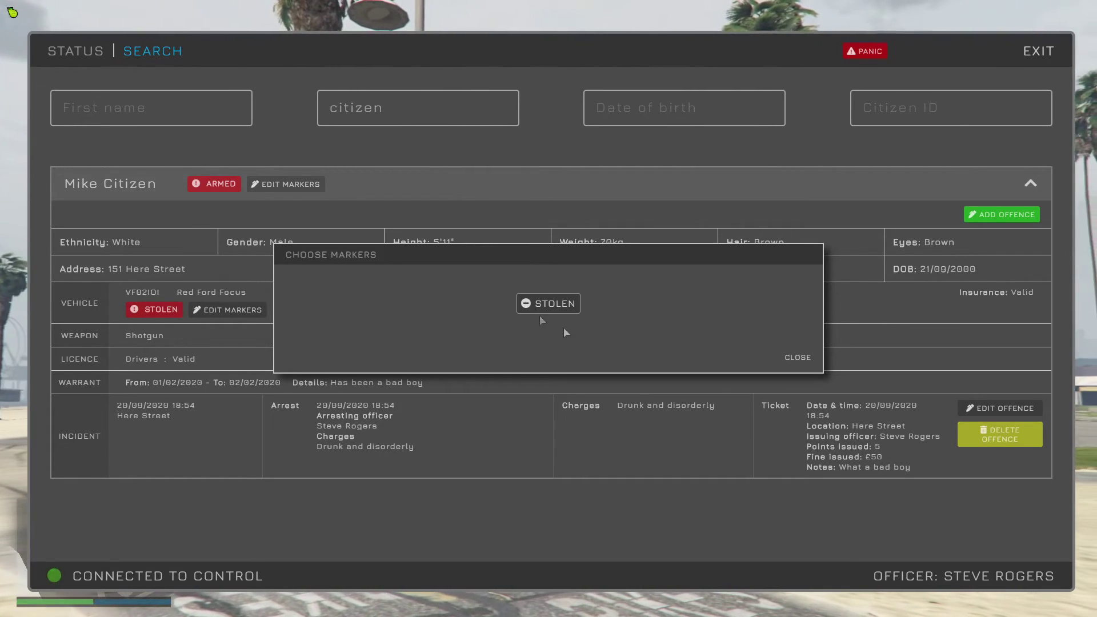
left_click(790, 357)
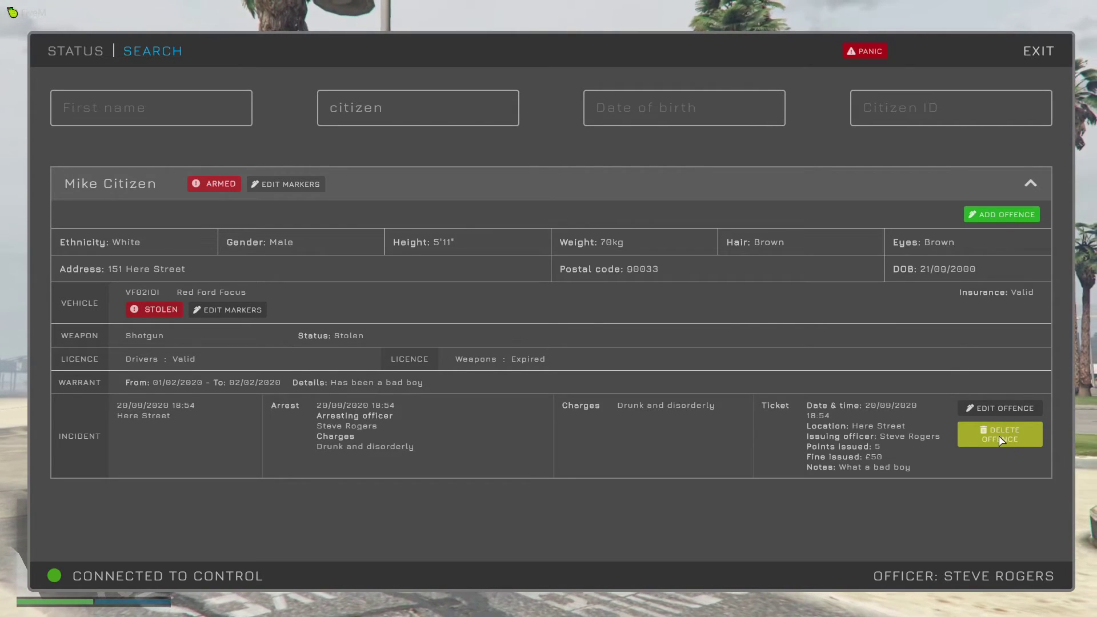
Review the existing offence's charges, ticket and arrest details without changes.
left_click(992, 408)
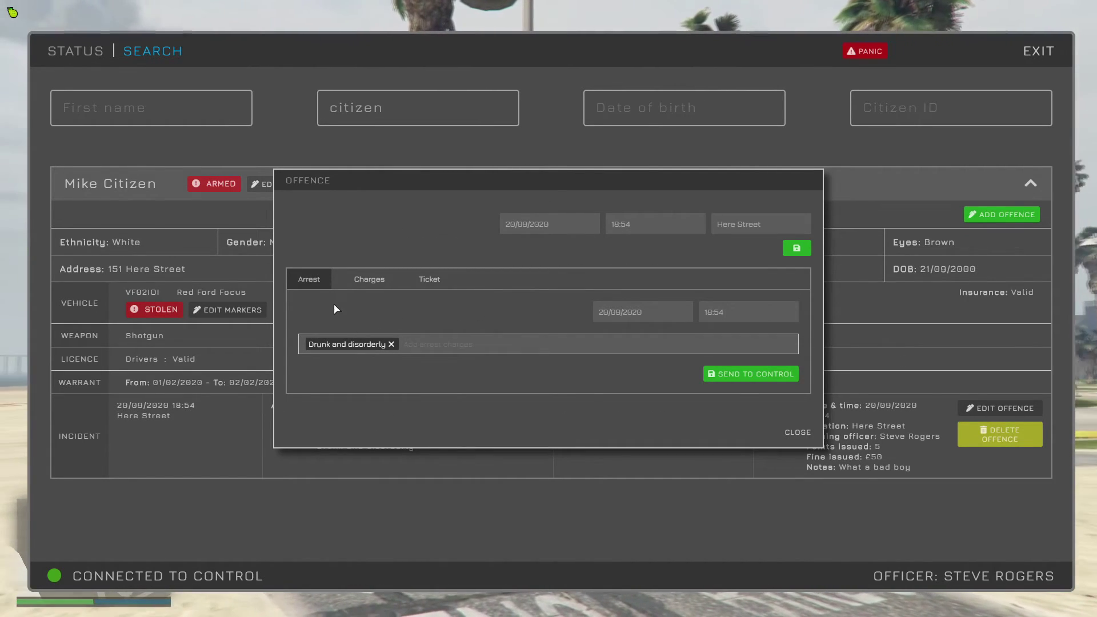
left_click(372, 279)
left_click(432, 280)
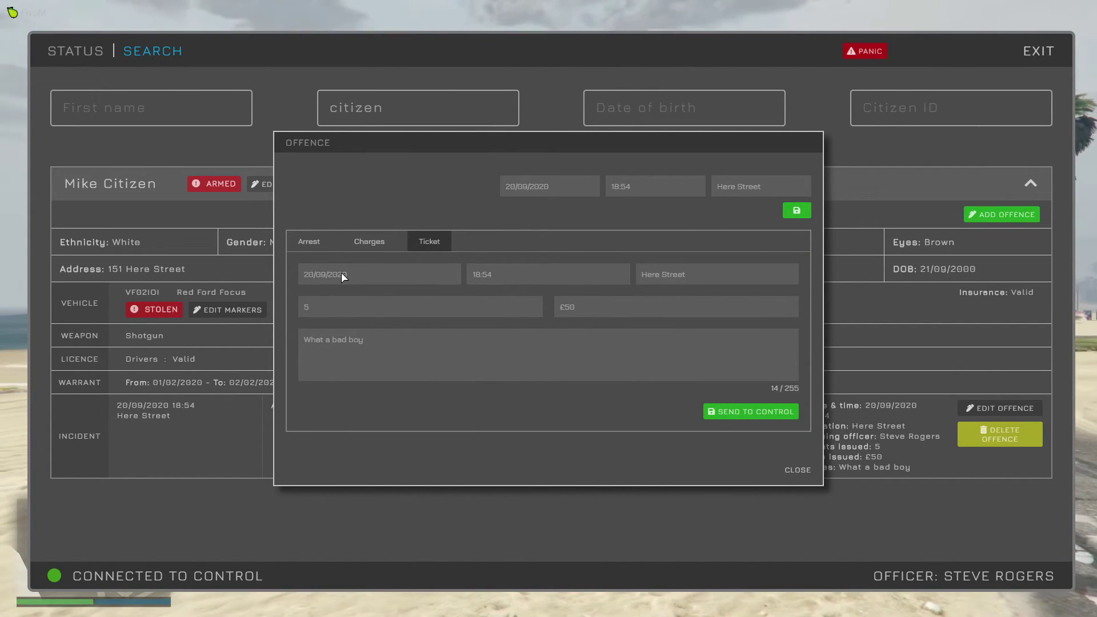
left_click(309, 241)
left_click(795, 433)
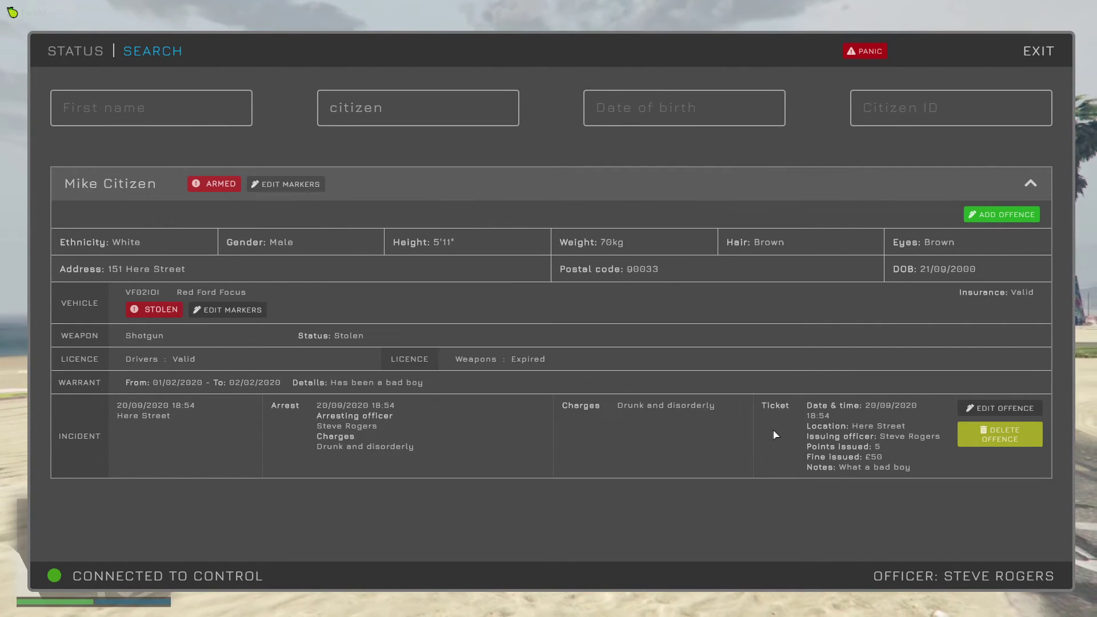
Add a new offence dated 01/01/2020 at 18:55 with location Beach.
left_click(1007, 215)
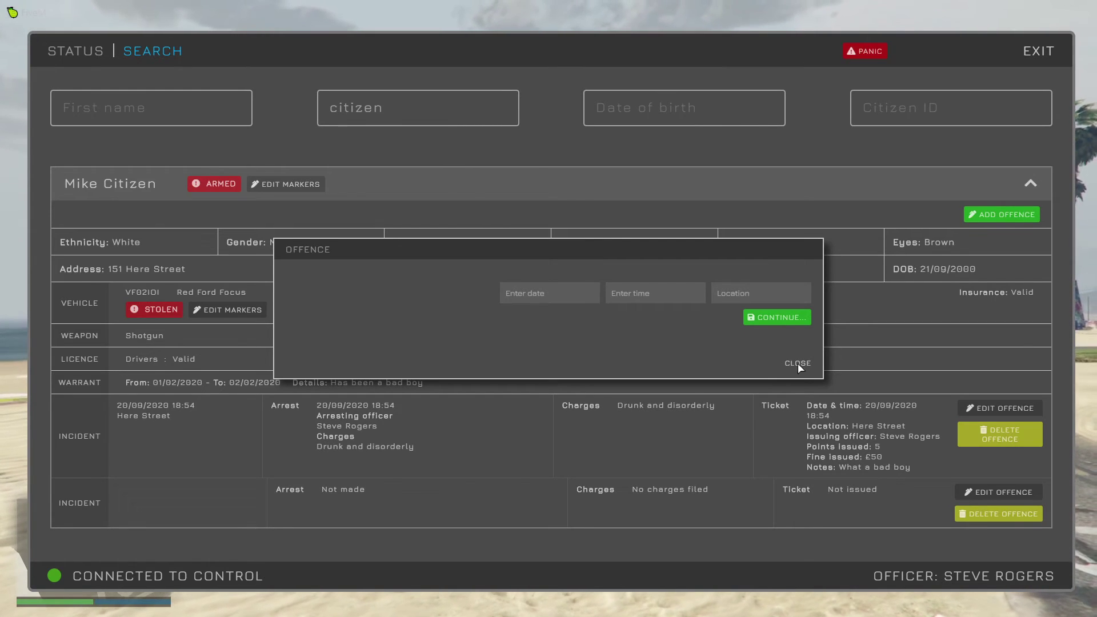
left_click(568, 298)
type("01/01/0")
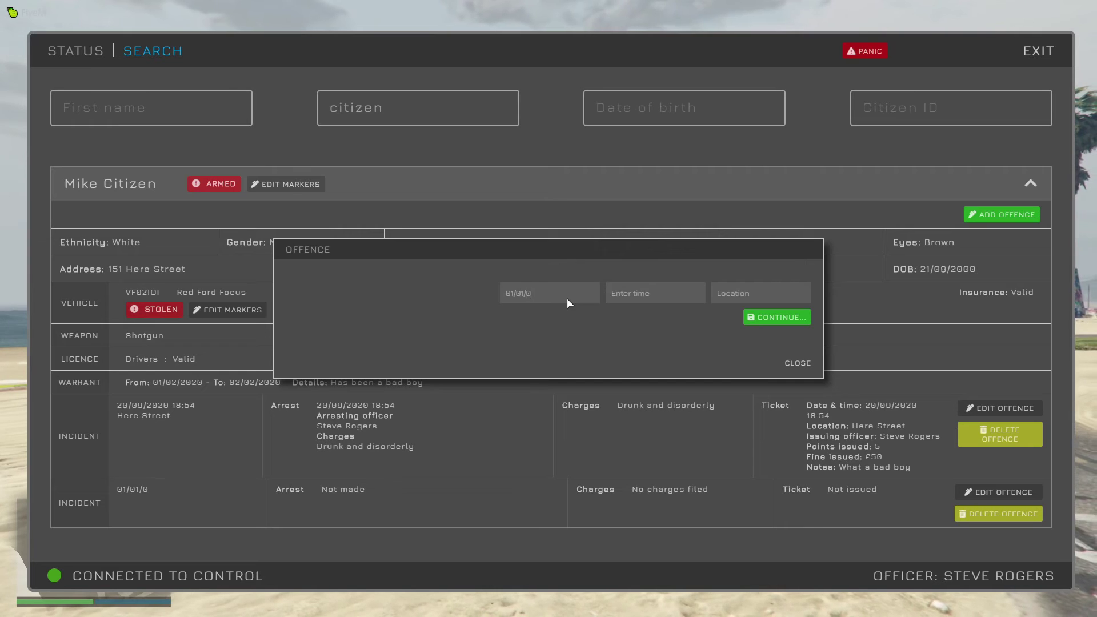
key("BackSpace")
type("2020")
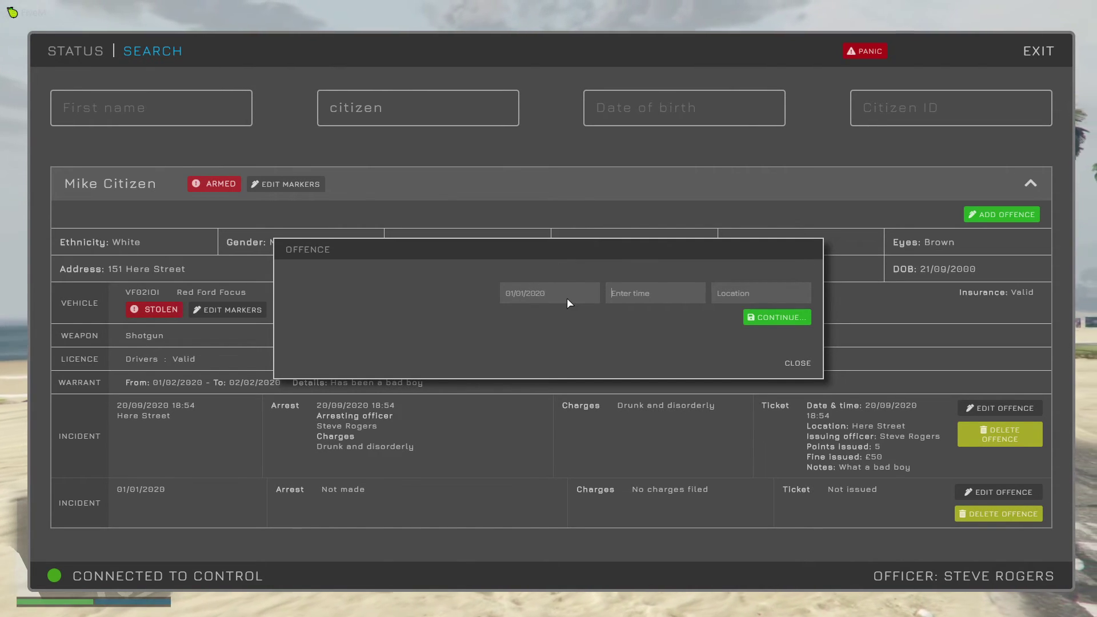
key("Tab")
type("18")
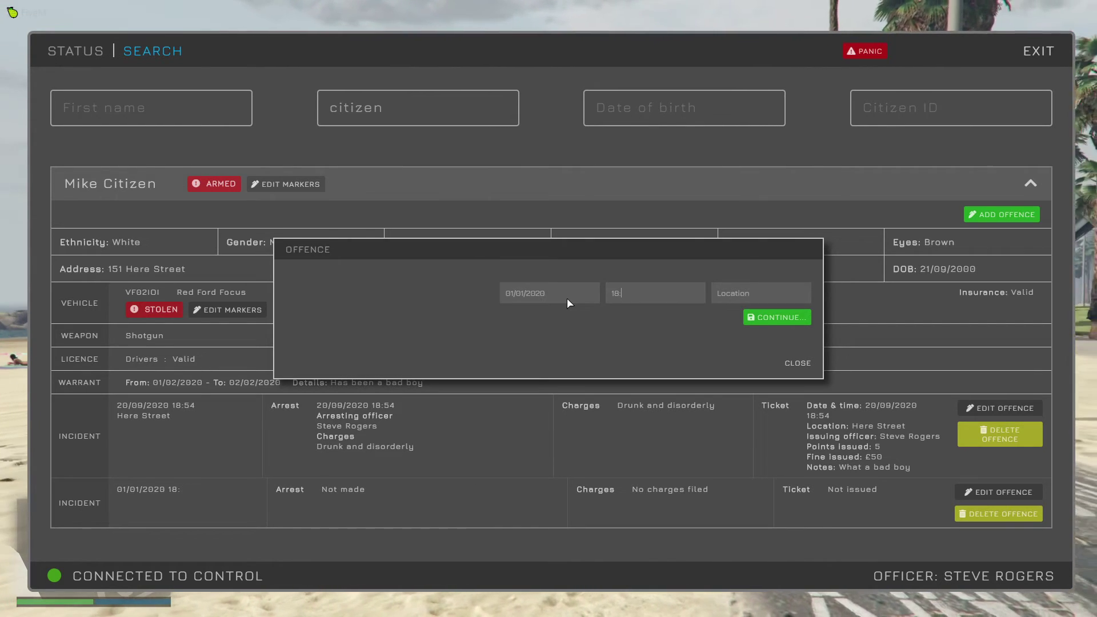
type(":55")
key("Tab")
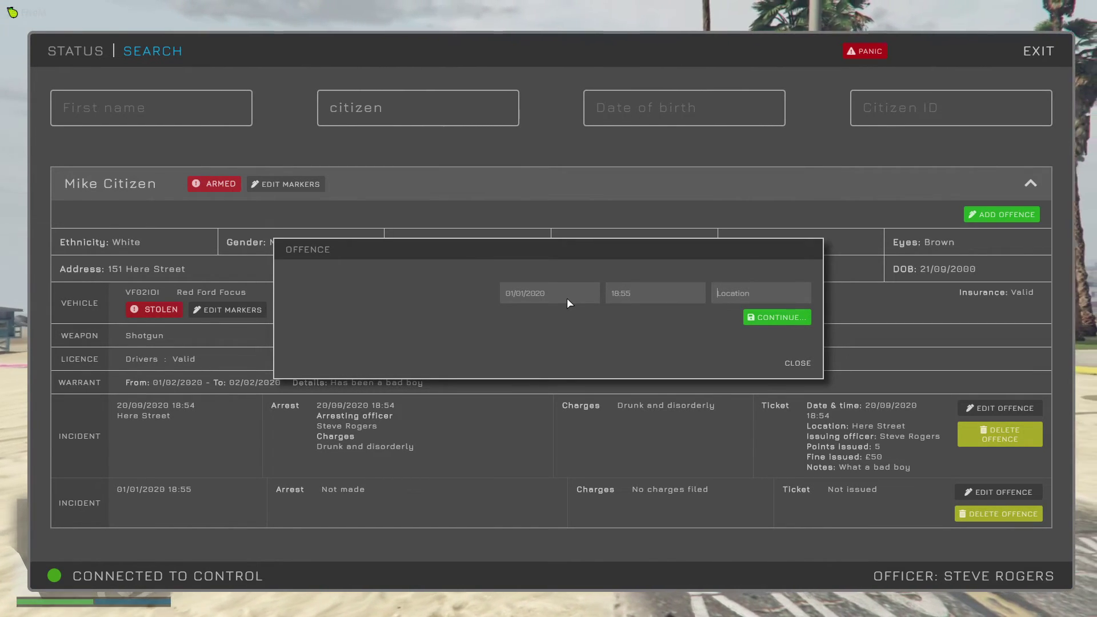
type("Bera")
key("BackSpace")
key("BackSpace")
type("ach")
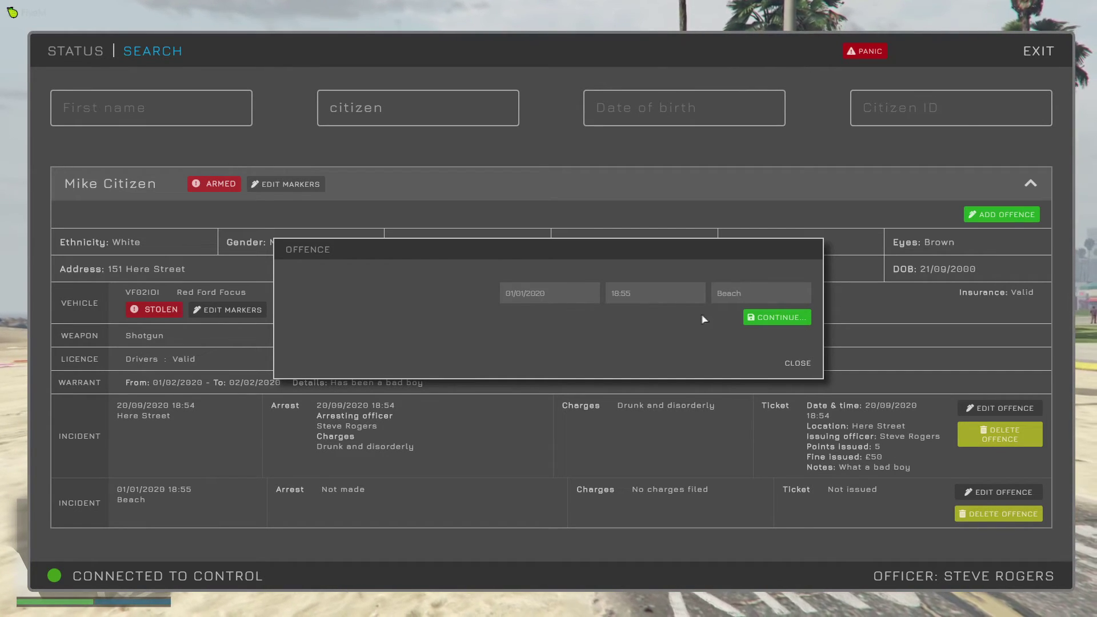
left_click(759, 318)
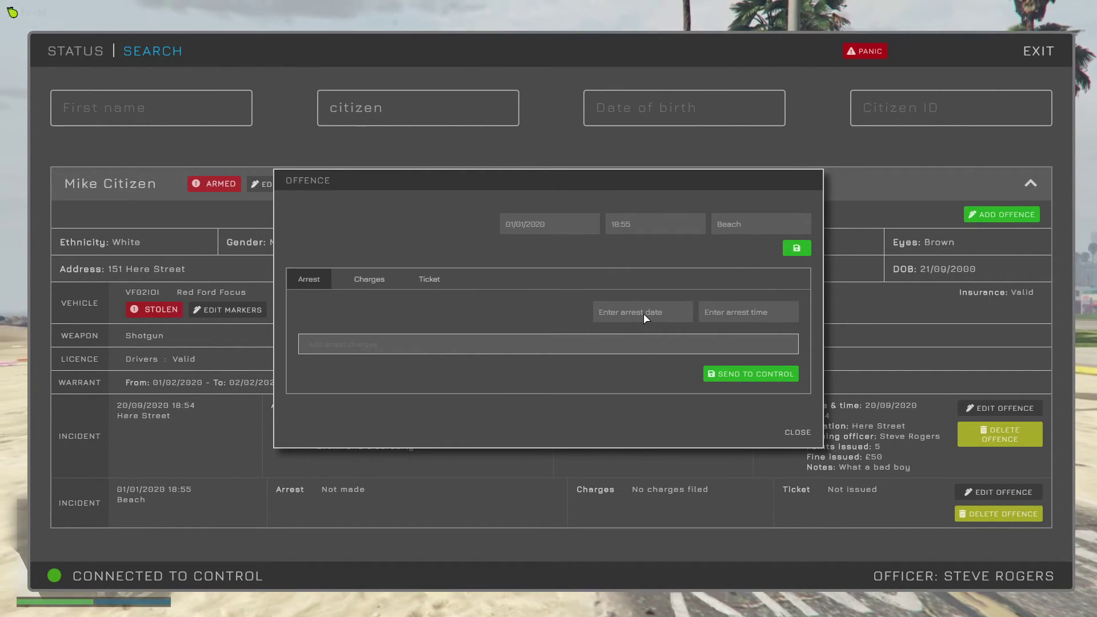
Record an arrest at 18:58 for Drunk and disorderly and send it to control.
type("020")
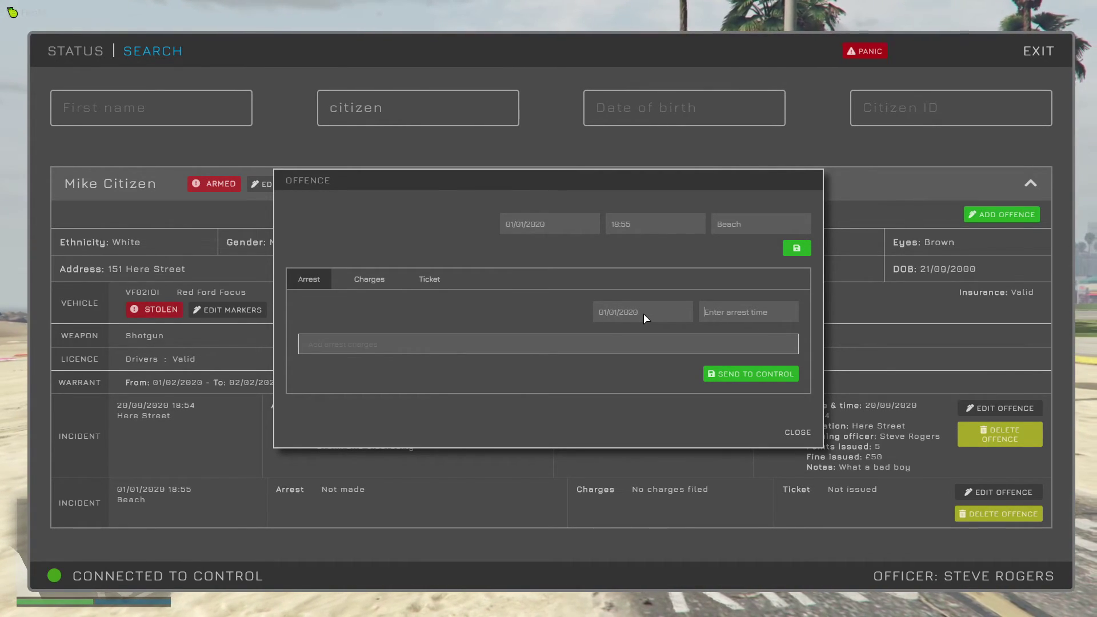
key("Tab")
type("1")
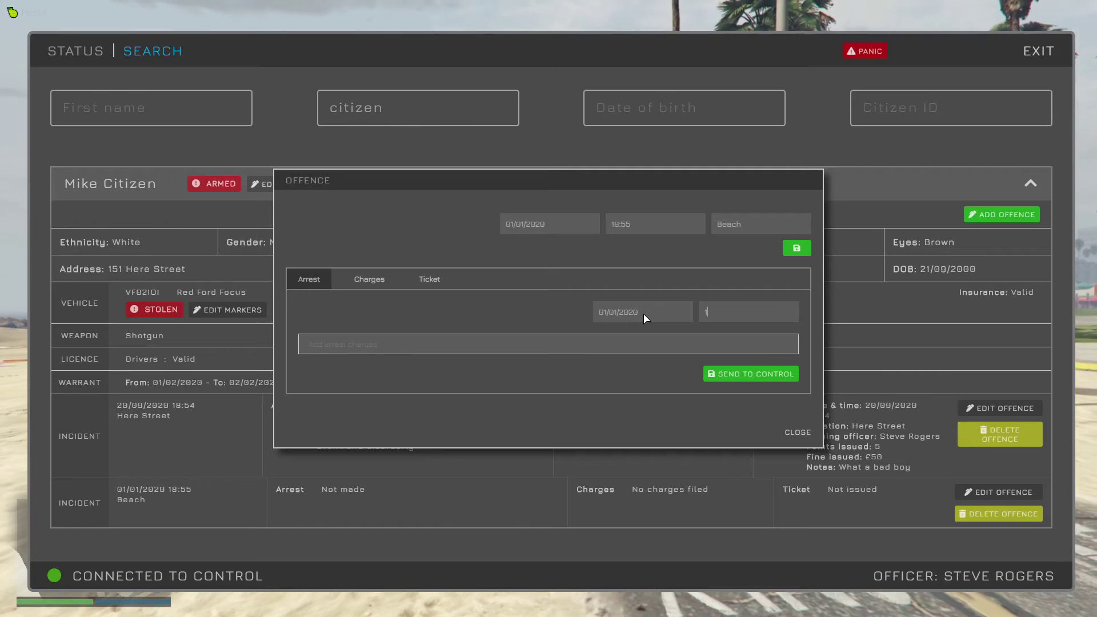
type("8:5")
type("8")
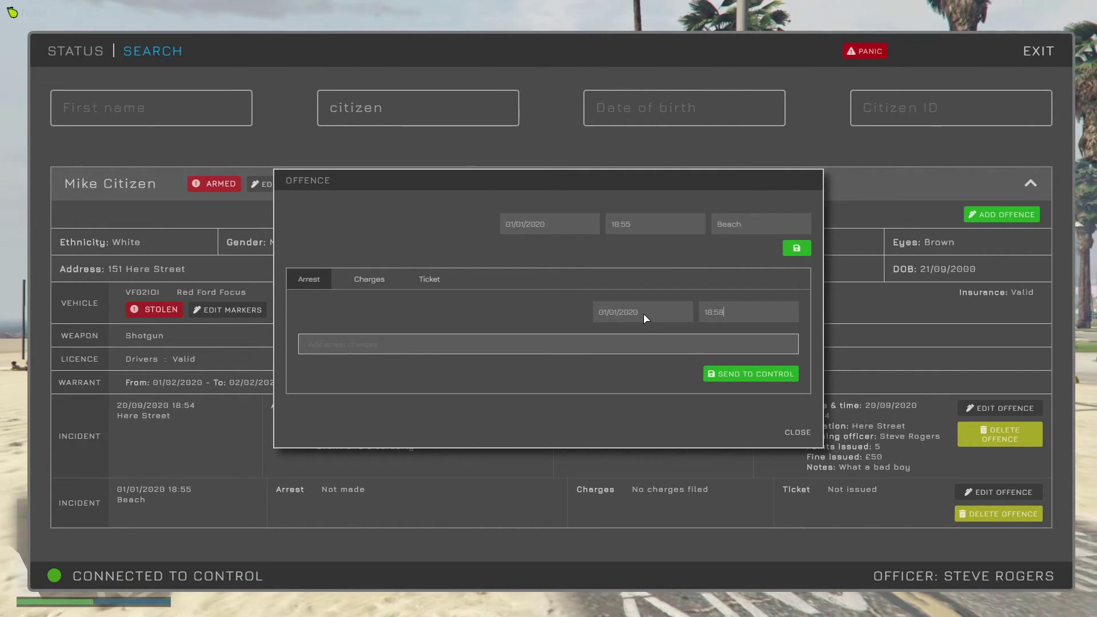
left_click(586, 344)
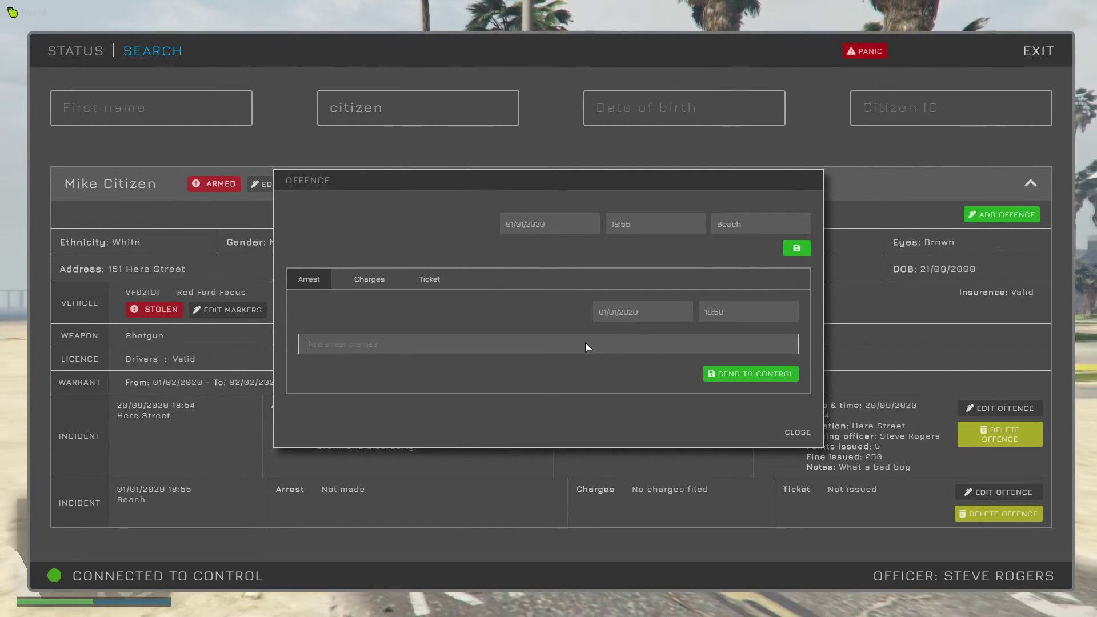
type("dri")
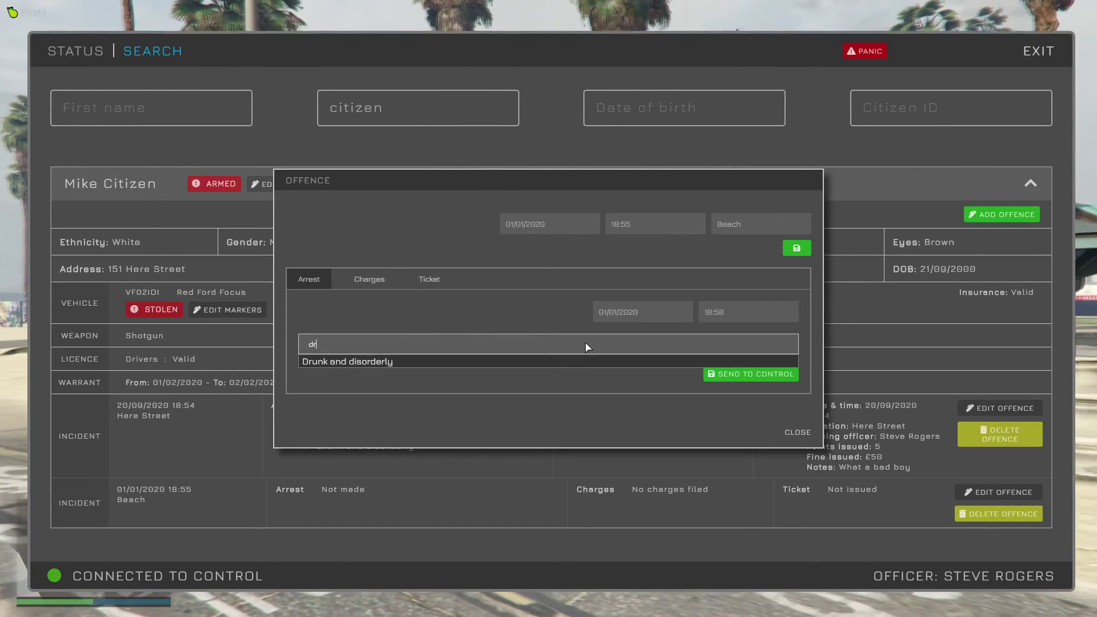
left_click(663, 361)
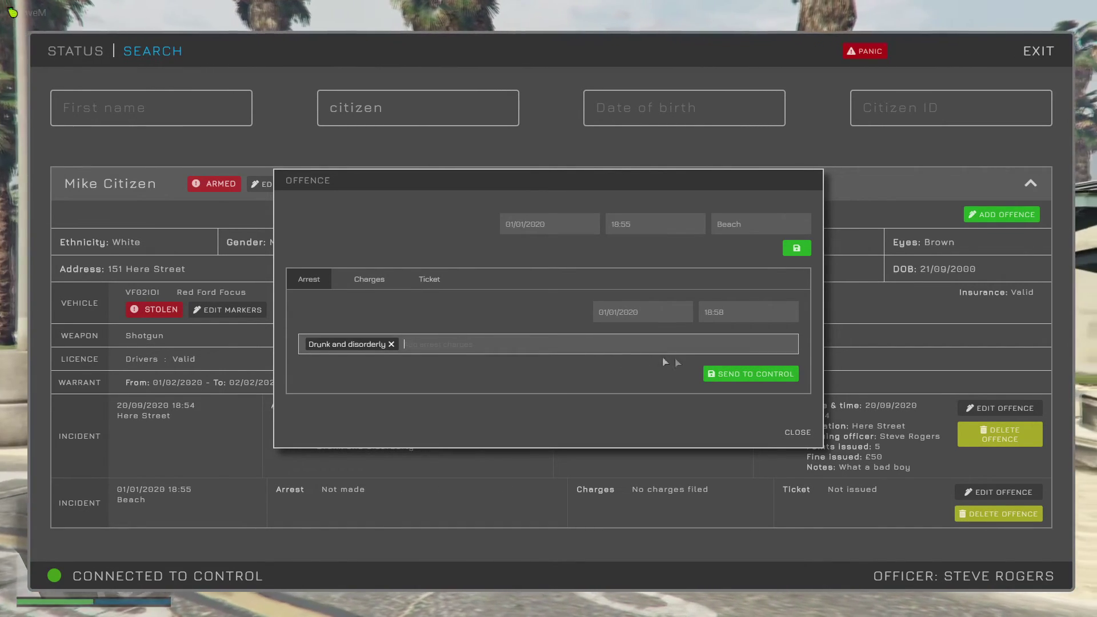
left_click(732, 374)
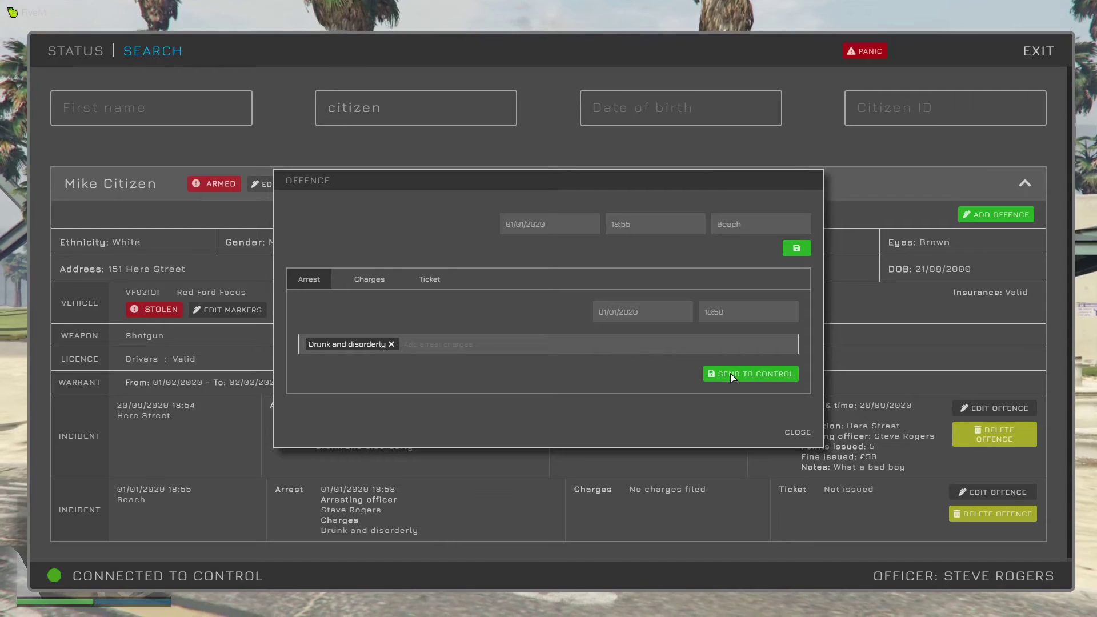
left_click(799, 433)
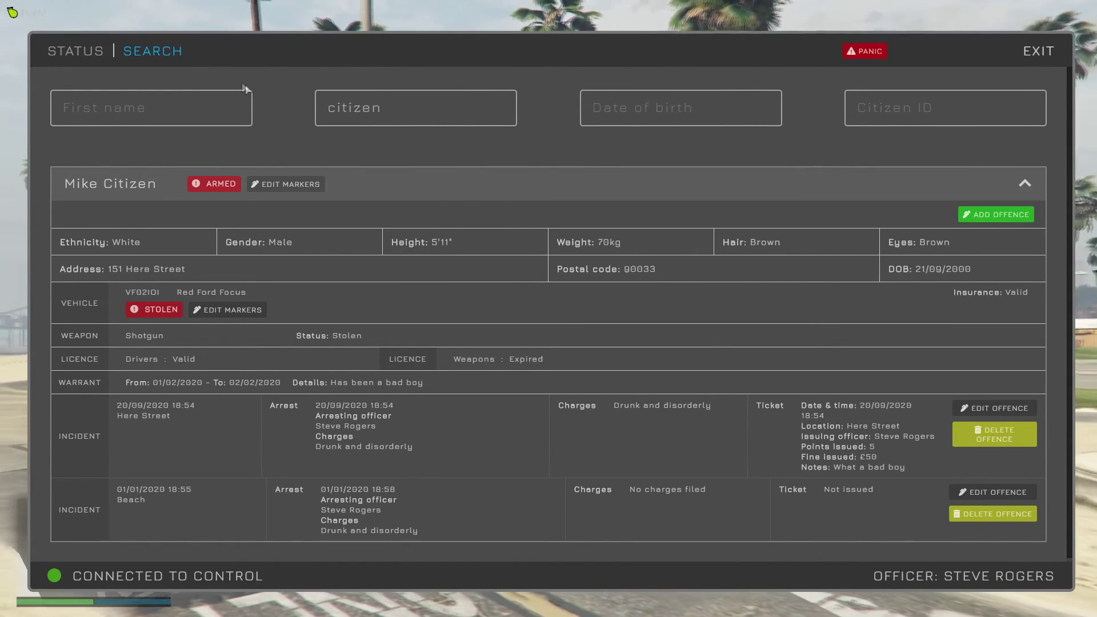
mouse_move(152, 53)
left_click(164, 101)
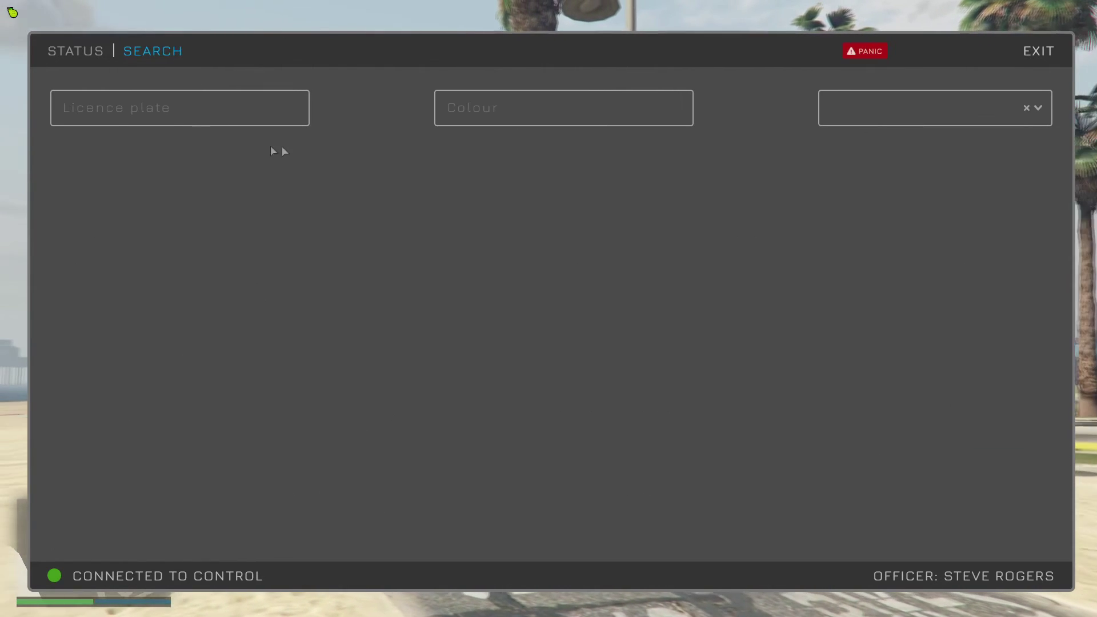
left_click(502, 108)
type("red")
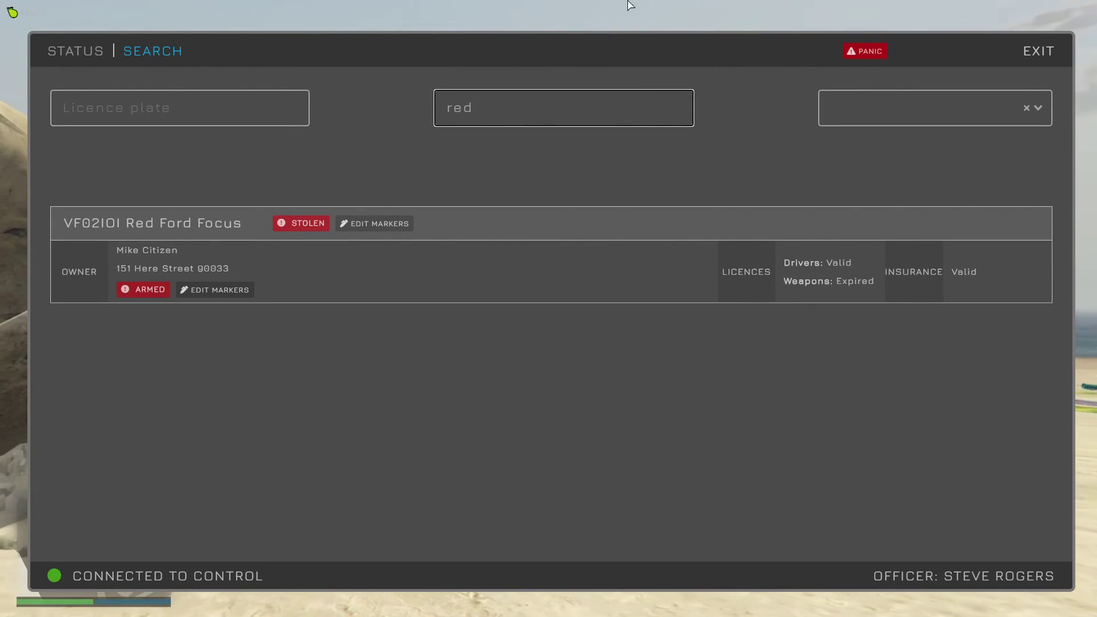
left_click(872, 51)
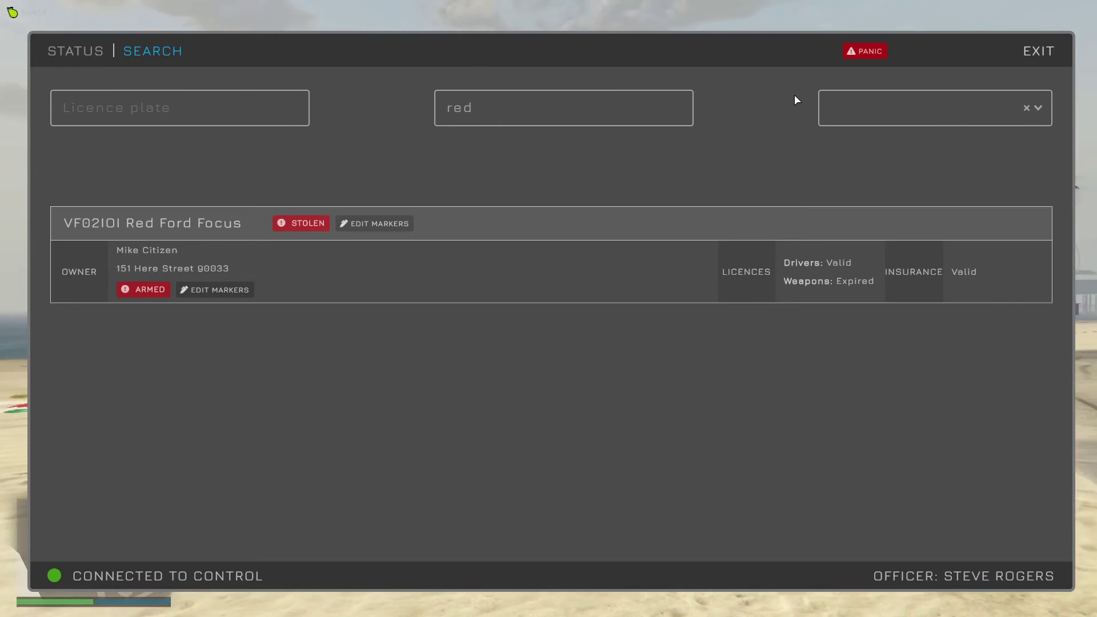
Check the Officer emergency call, then include Dog units for panic calls in CAD Preferences.
key("alt+Tab")
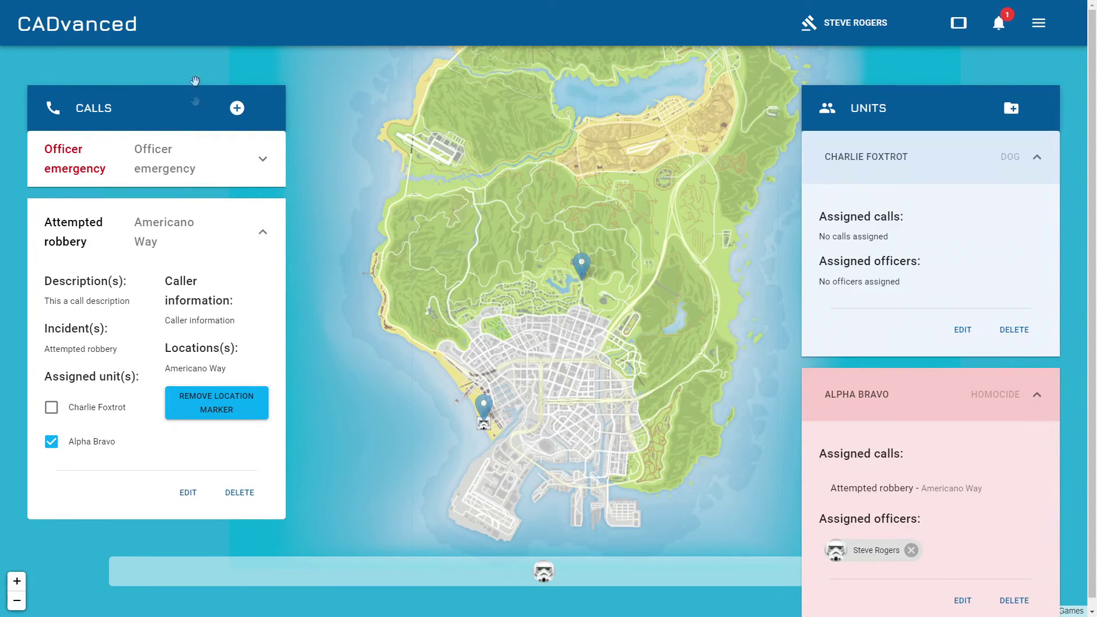
left_click(258, 158)
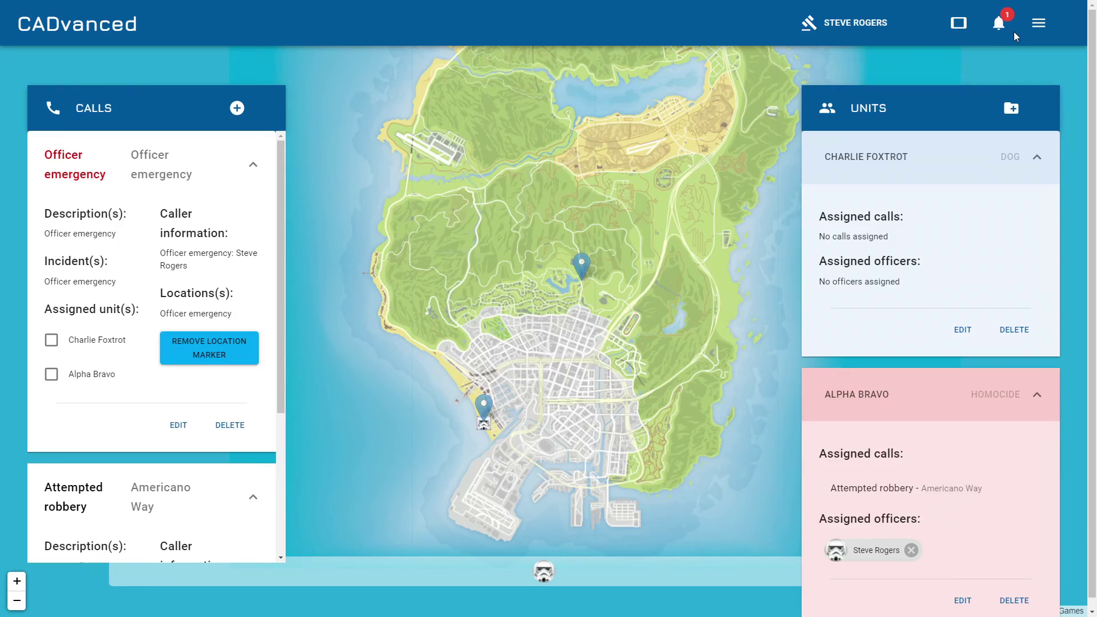
left_click(1039, 22)
left_click(1004, 106)
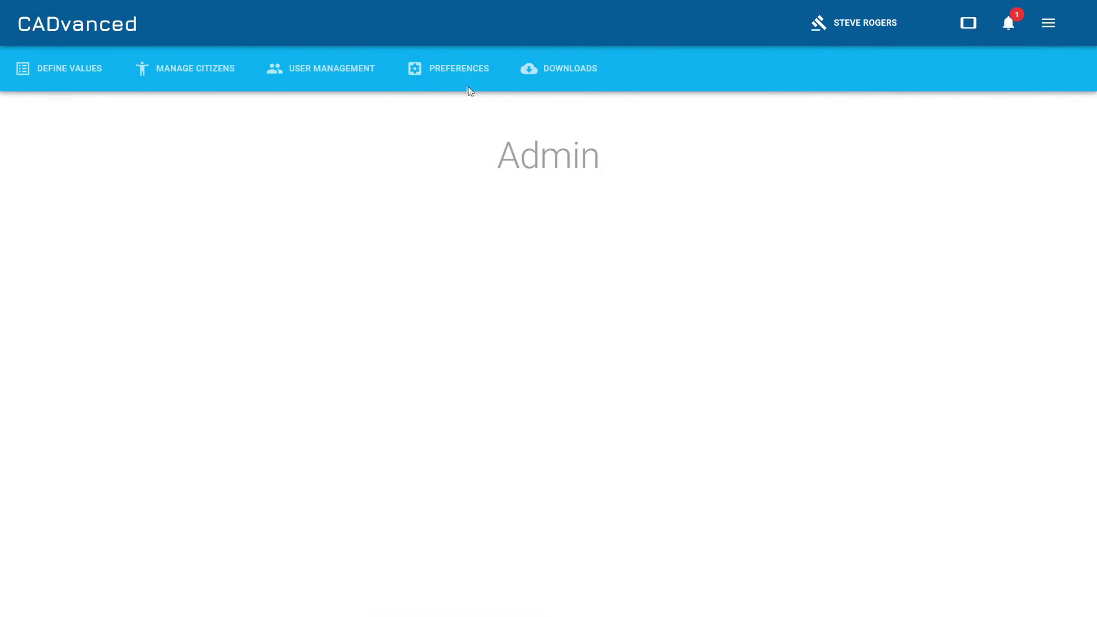
left_click(426, 68)
scroll(829, 379, "down", 5)
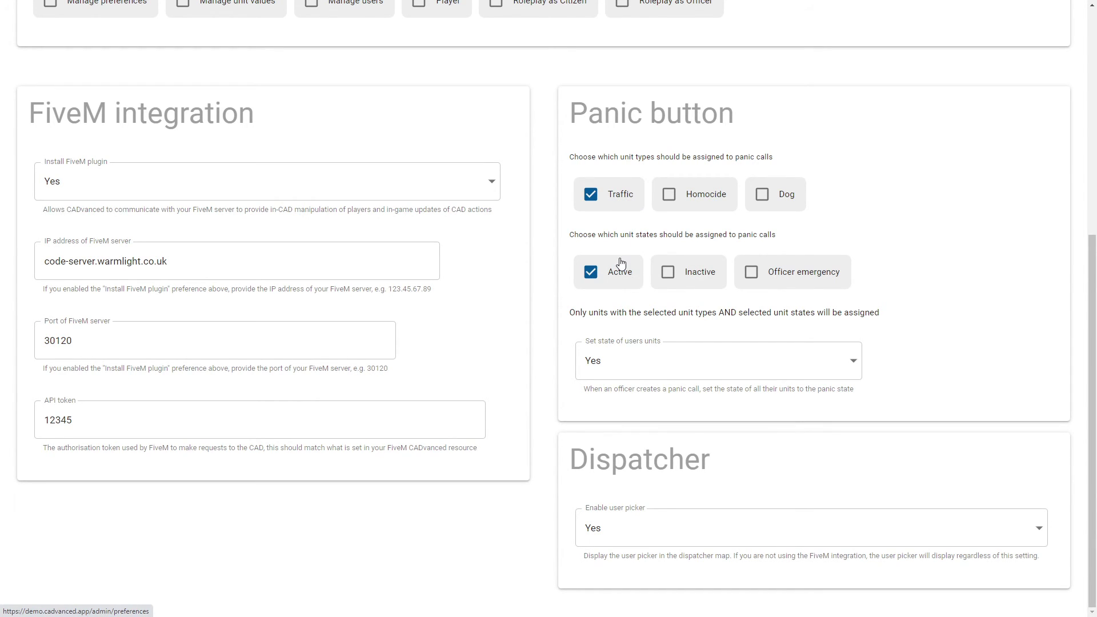
left_click(763, 201)
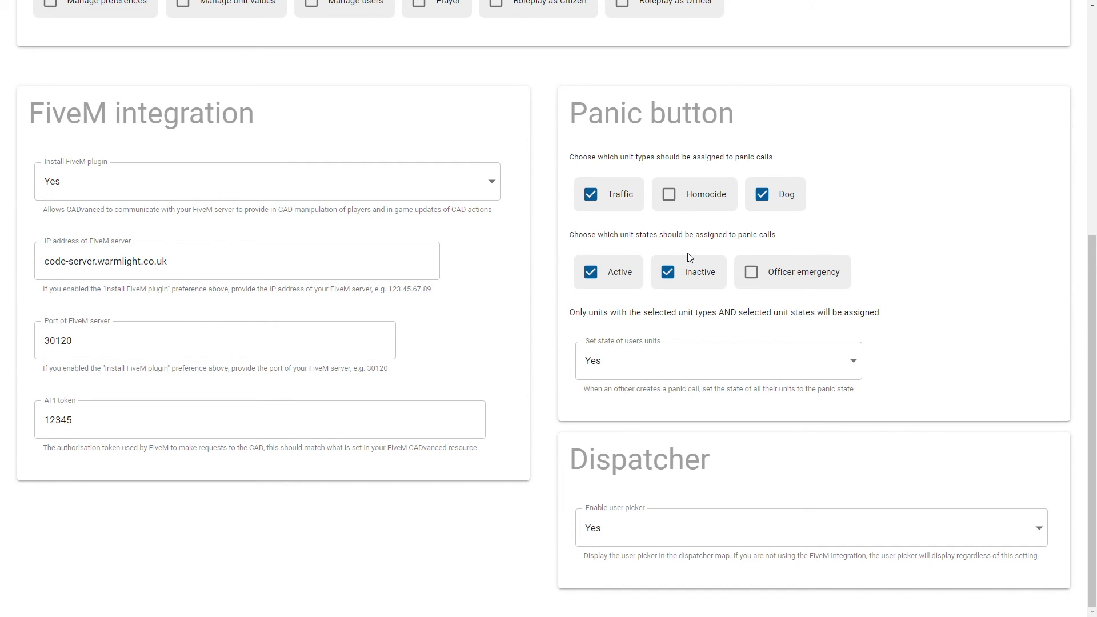
scroll(911, 243, "up", 5)
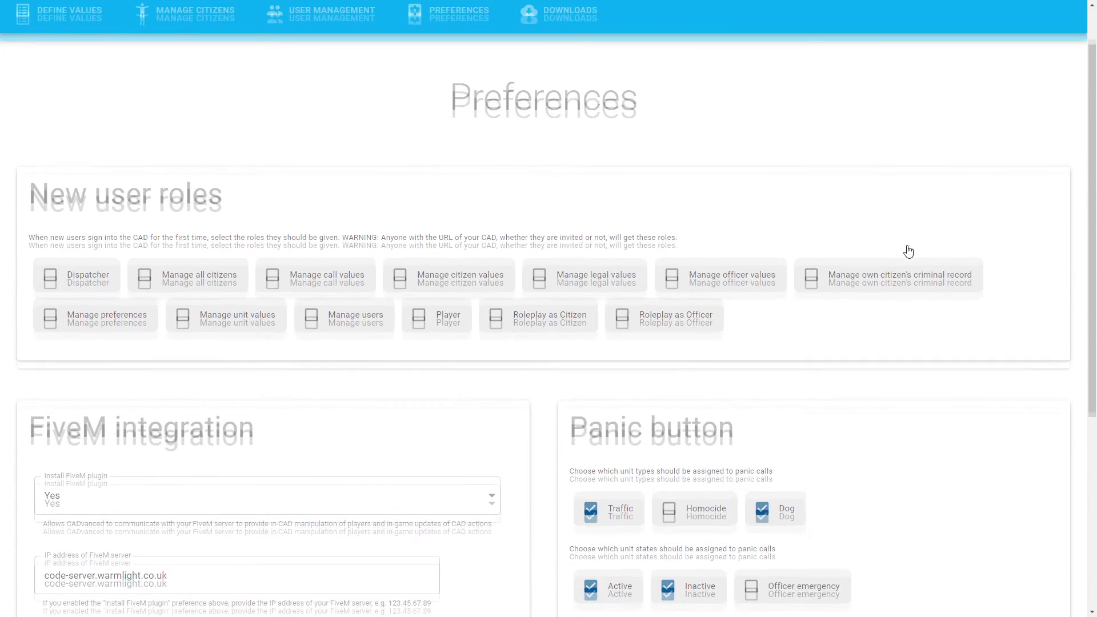
scroll(909, 251, "up", 2)
key("alt+Tab")
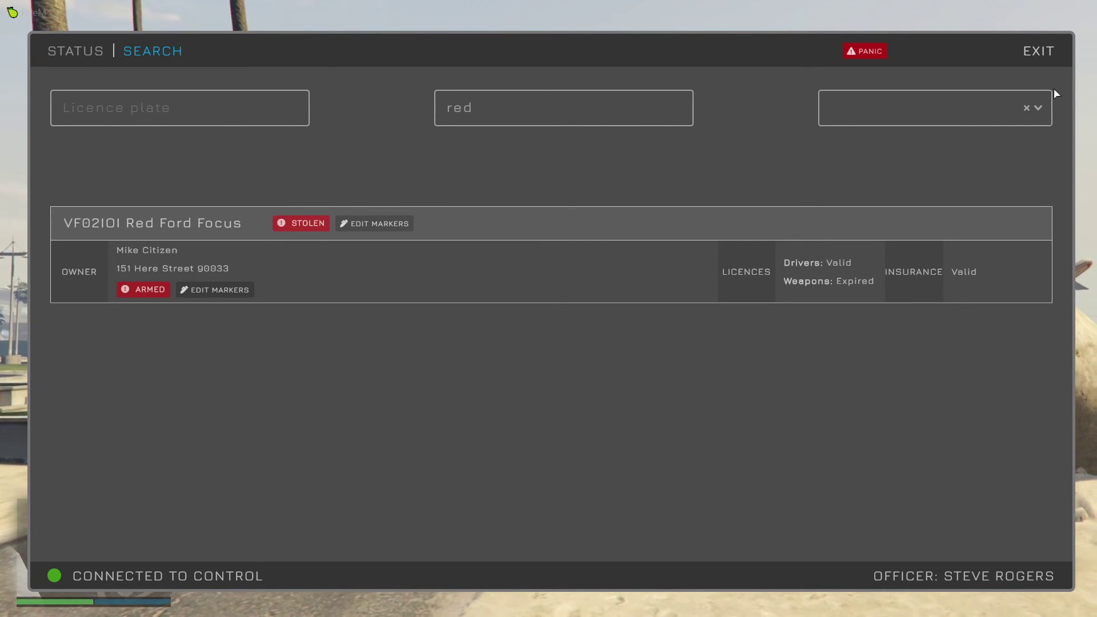
Exit the MDT and run /to to show the terminal listing the Attempted Robbery call.
left_click(1041, 51)
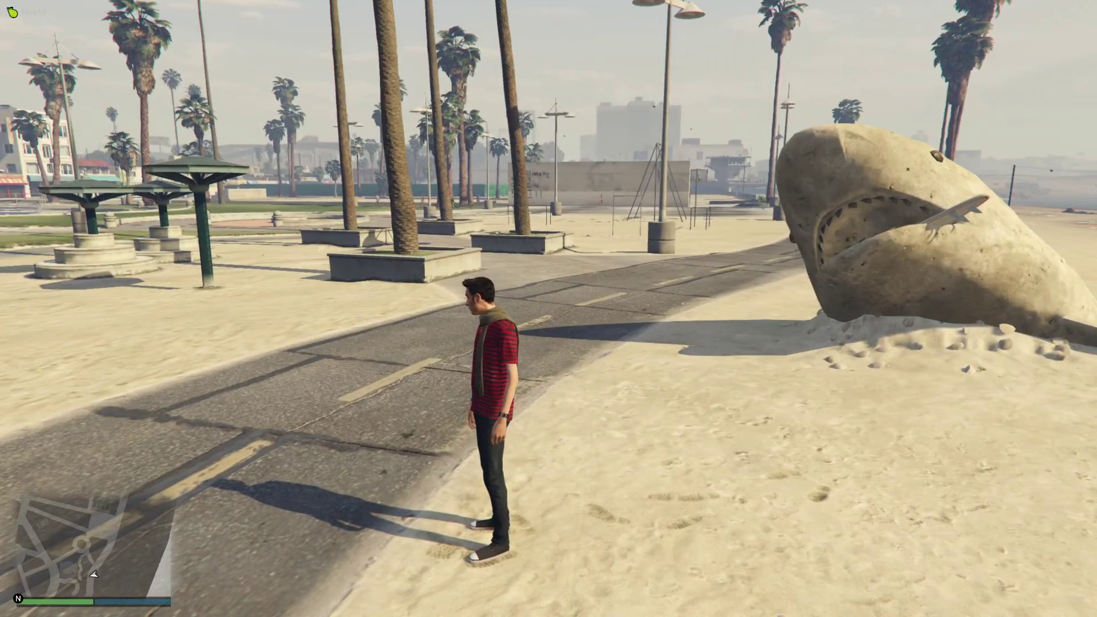
type("t/")
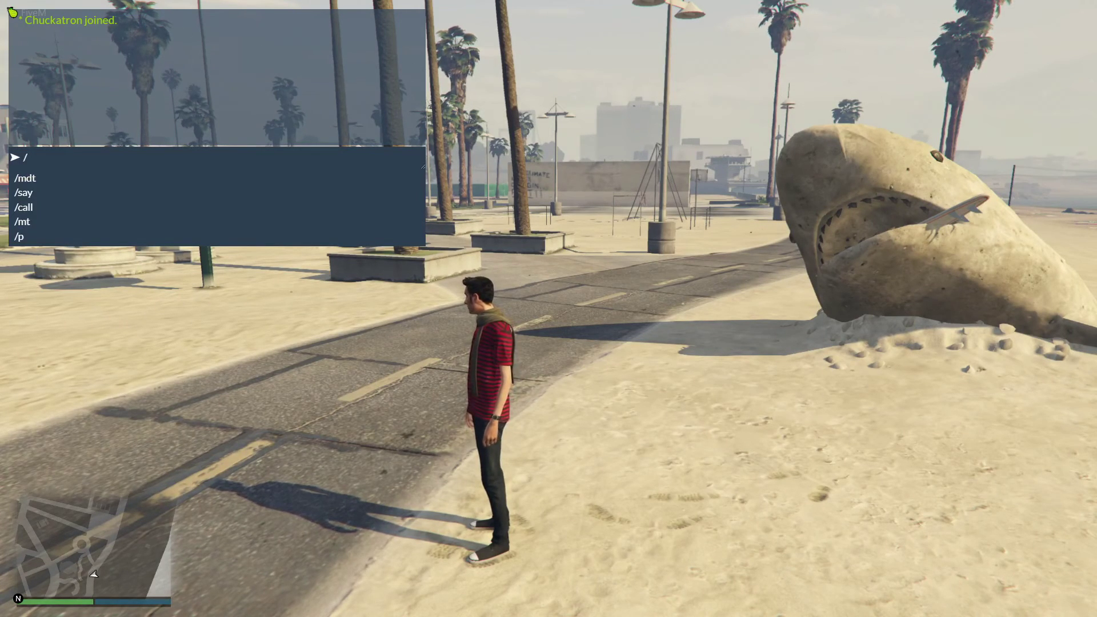
type("to")
key("Return")
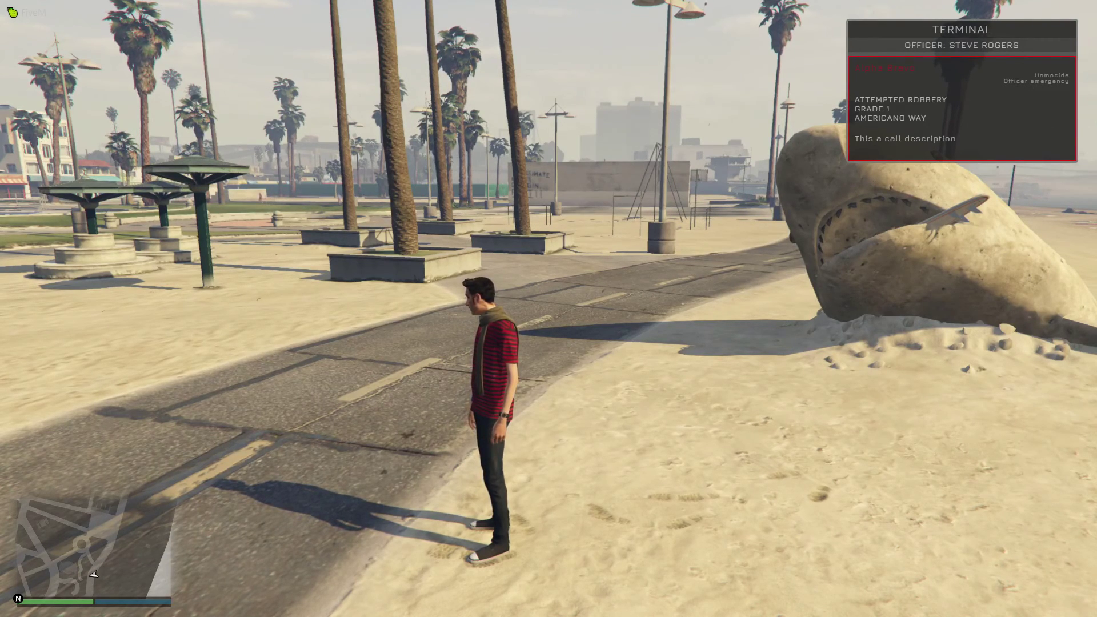
key("alt+Tab")
In the Dispatcher, edit unit ALPHA BRAVO and save its status as Active.
left_click(1043, 23)
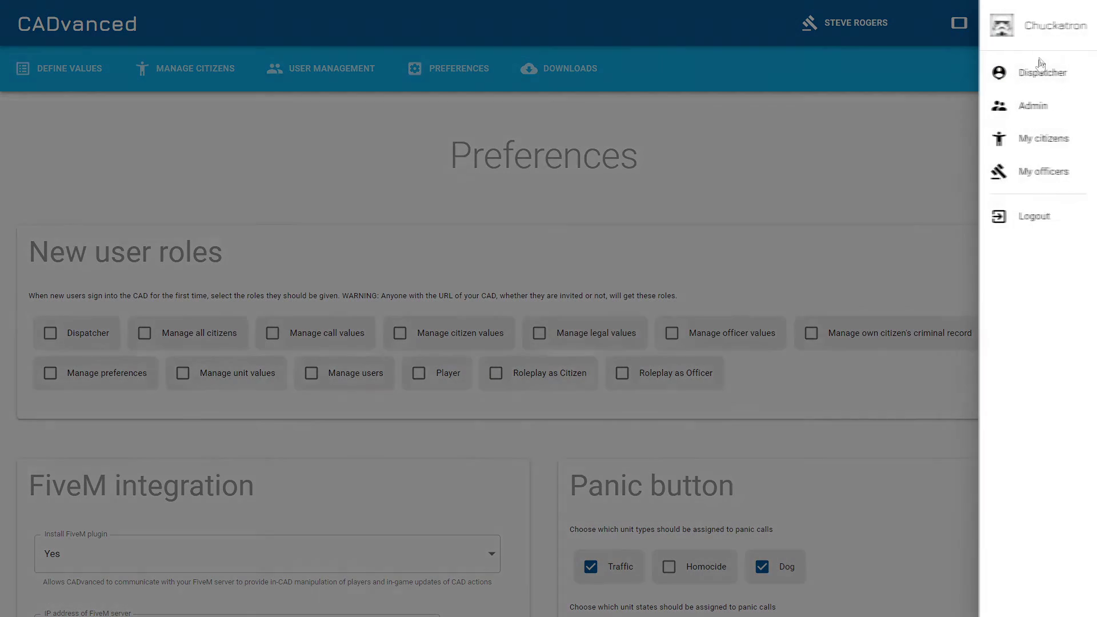
left_click(1039, 78)
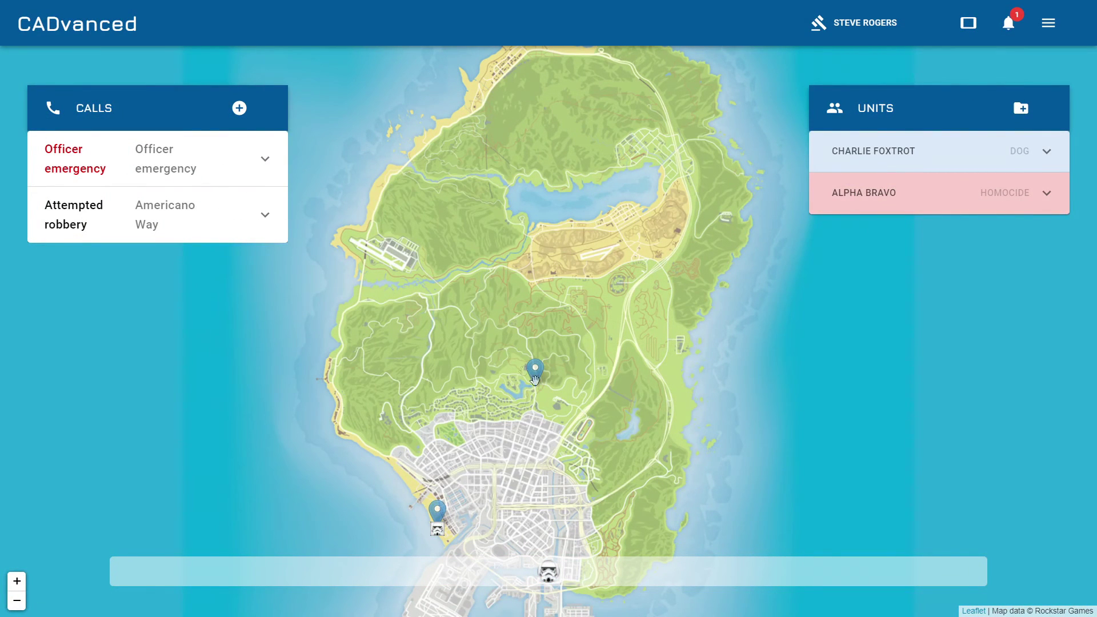
left_click(537, 569)
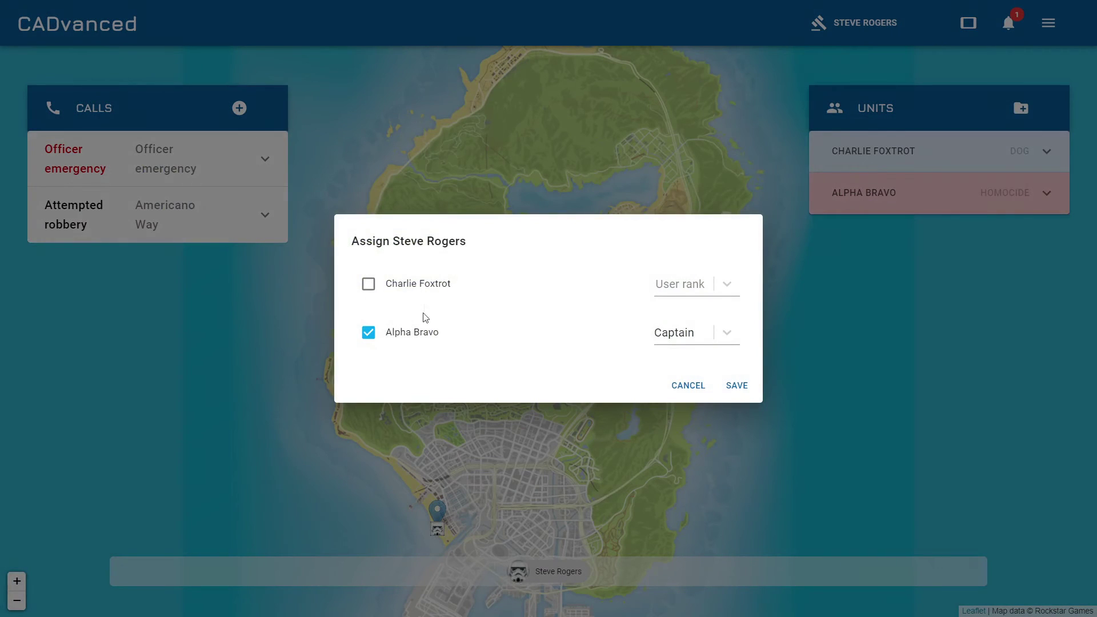
left_click(694, 390)
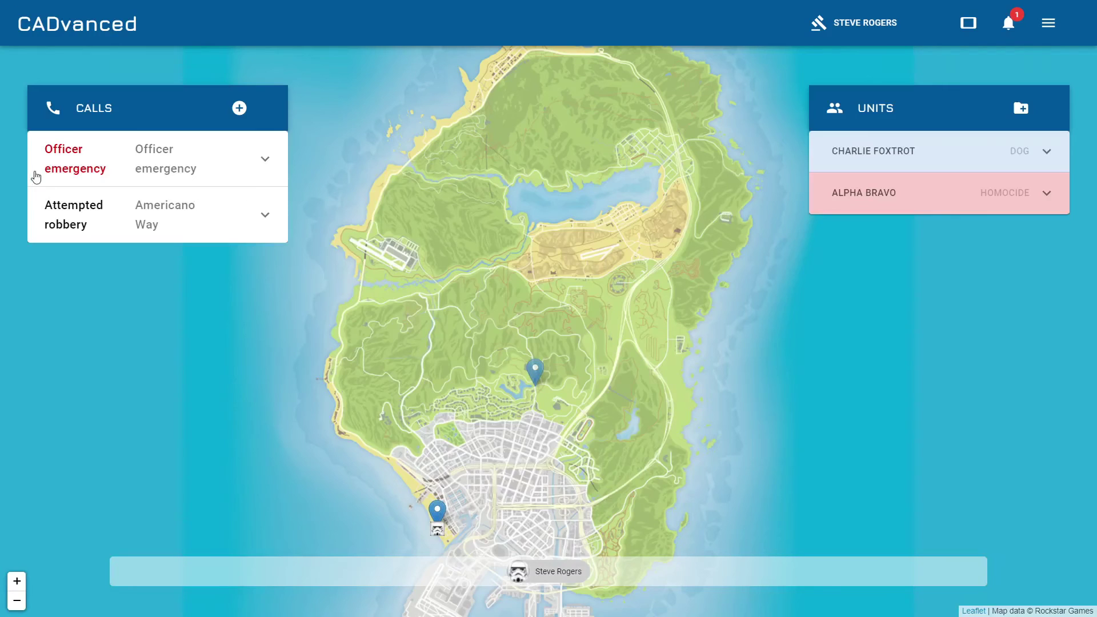
left_click(944, 203)
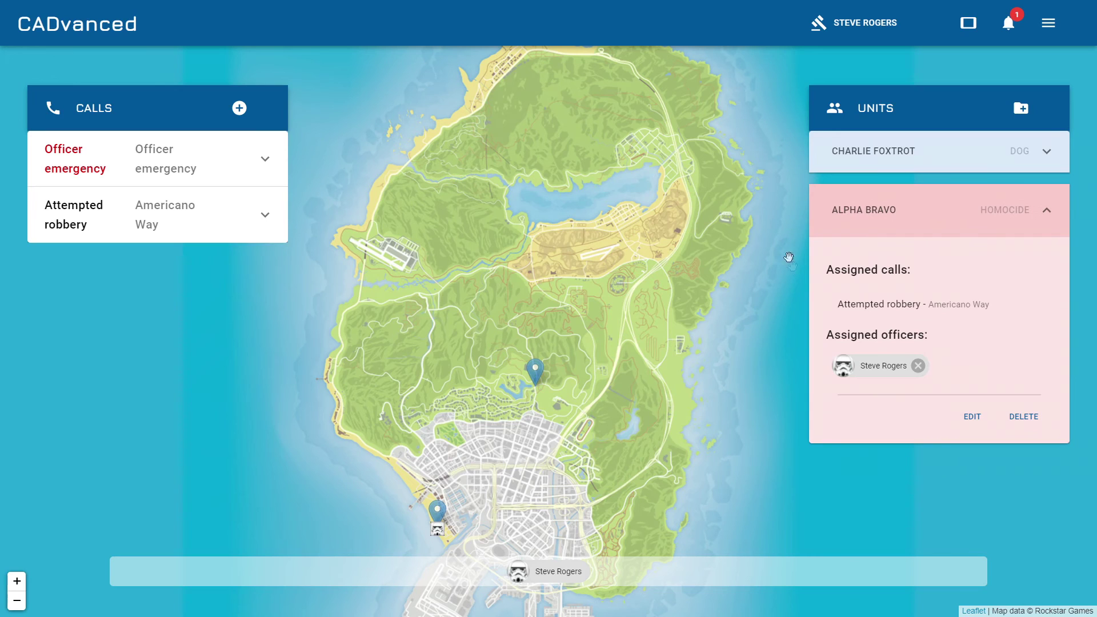
left_click(974, 416)
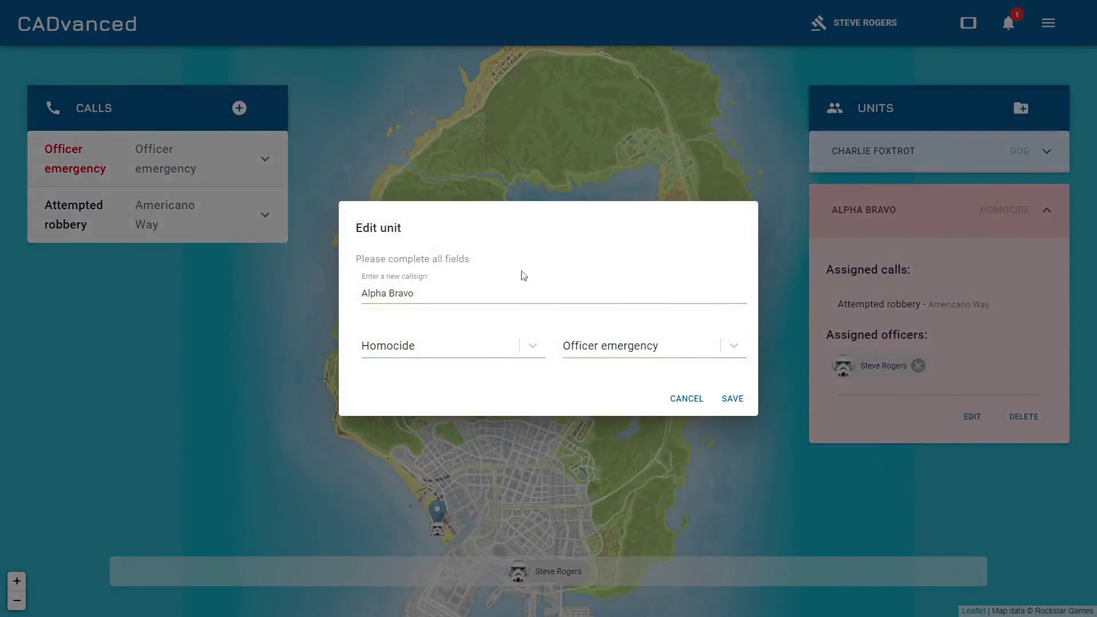
left_click(736, 346)
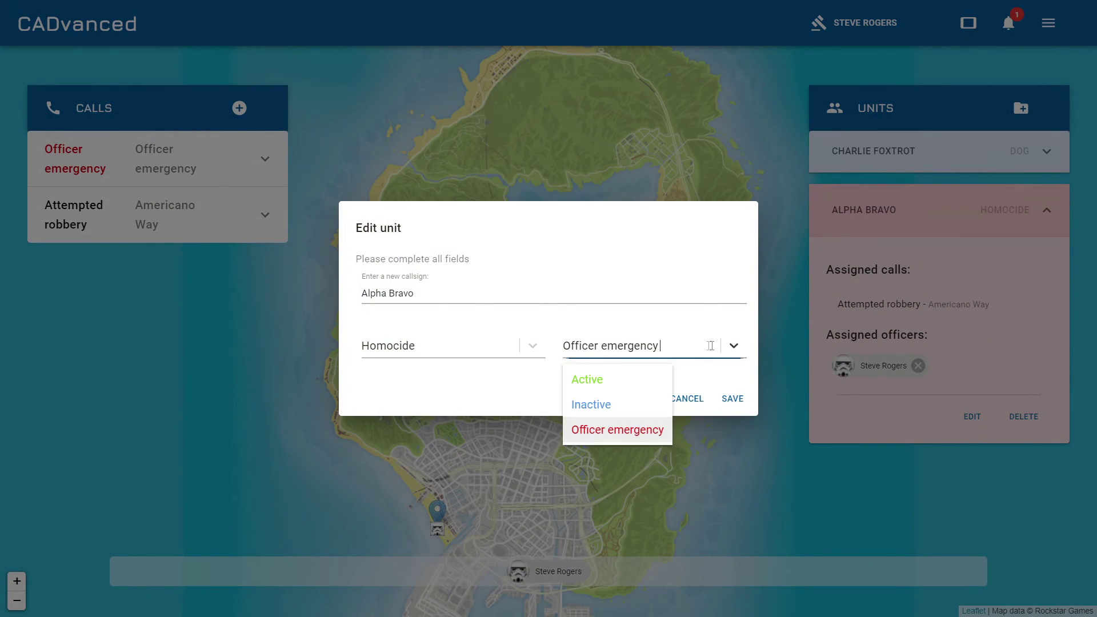
left_click(635, 380)
left_click(713, 400)
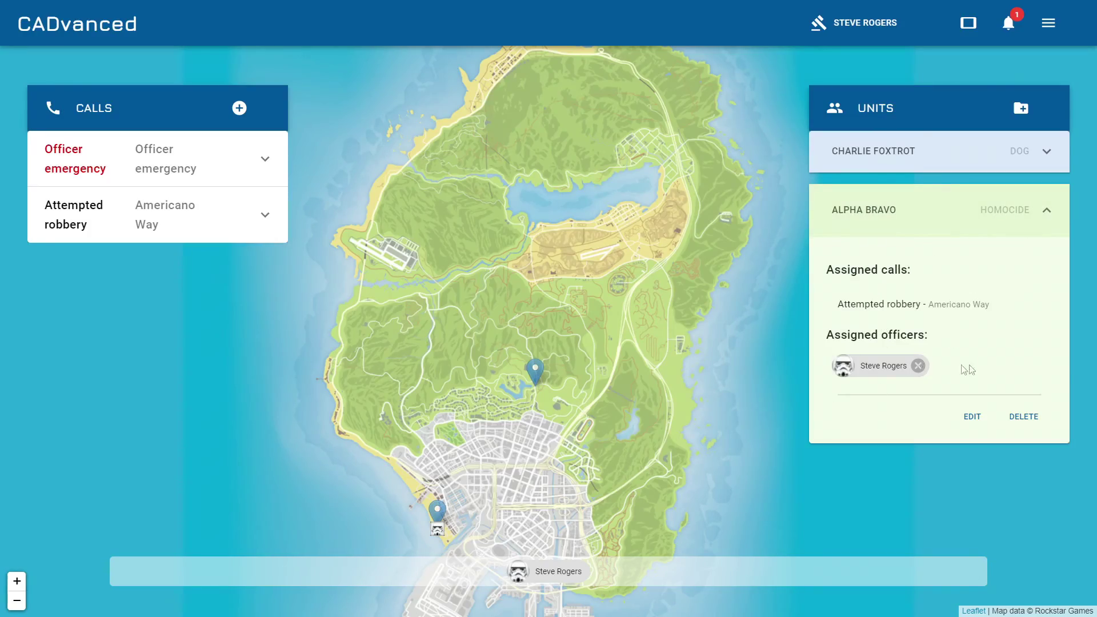
Uncheck Alpha Bravo on the Attempted robbery call so the game terminal shows no assigned calls.
key("alt+Tab")
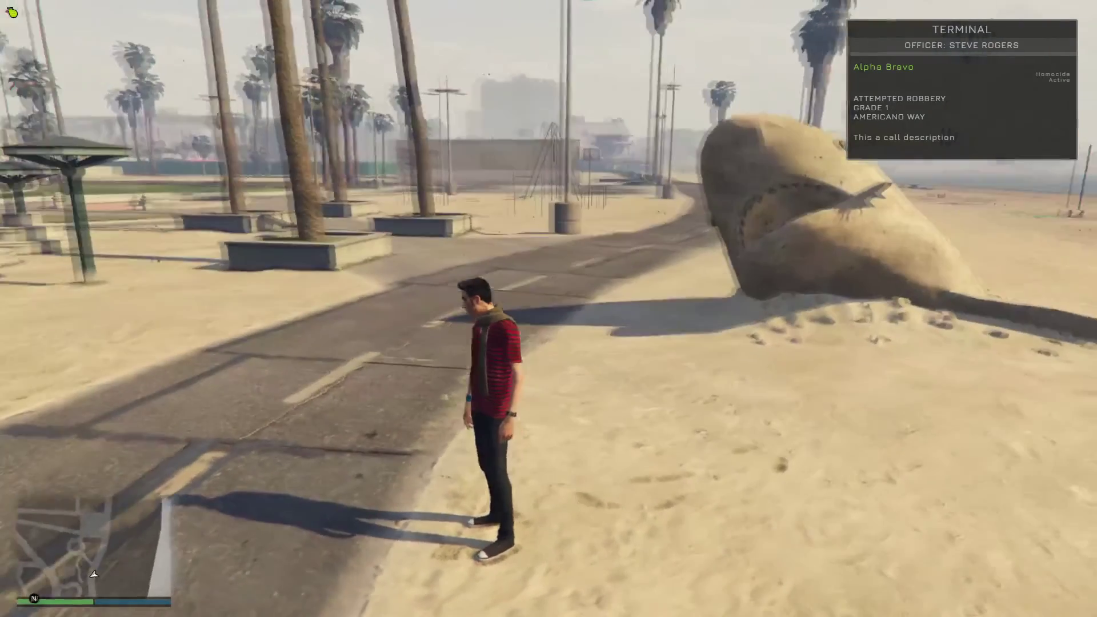
key("alt+Tab")
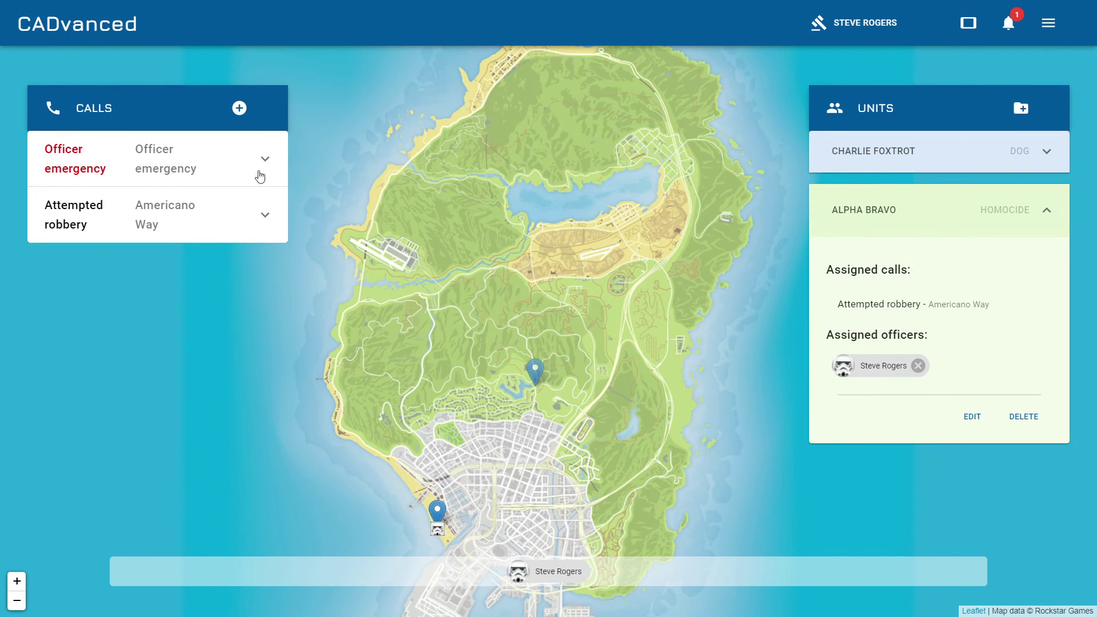
left_click(265, 215)
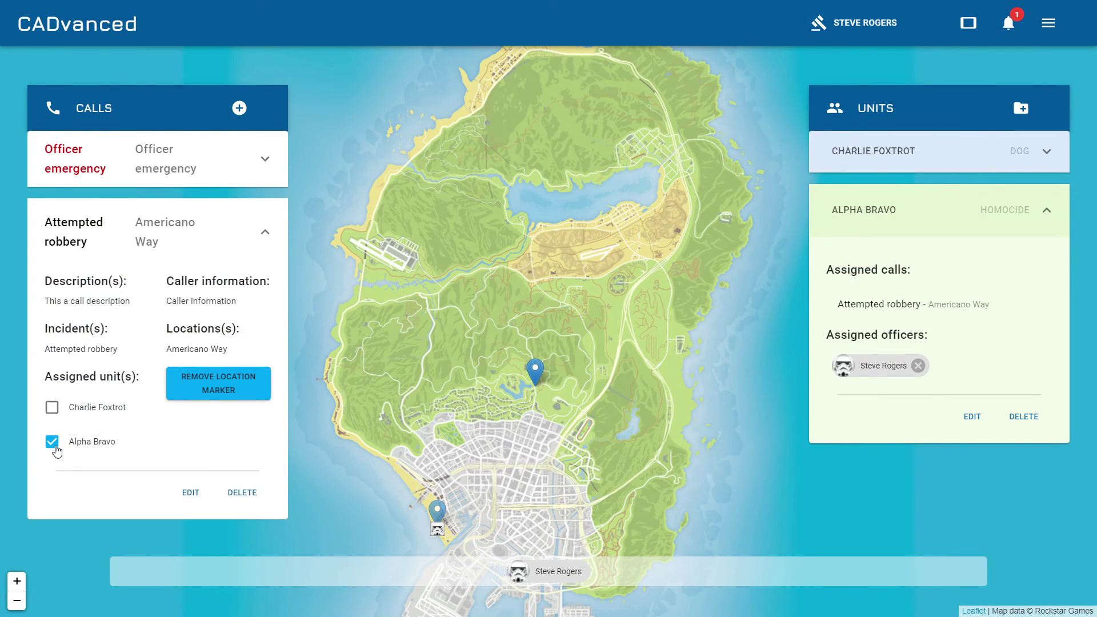
left_click(51, 442)
left_click(52, 442)
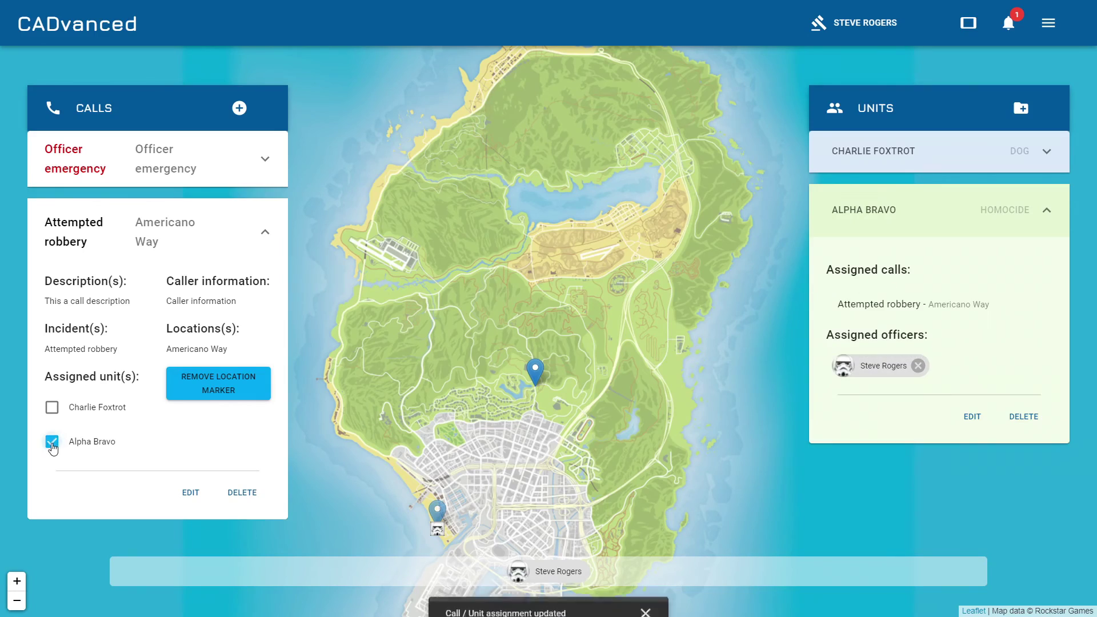
left_click(51, 442)
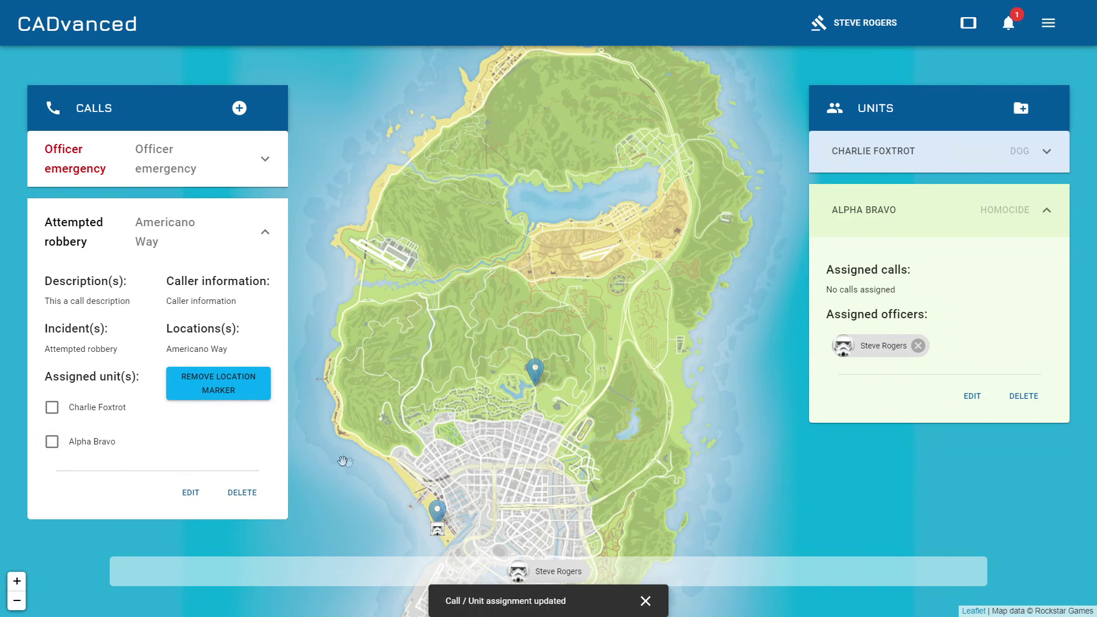
key("alt+Tab")
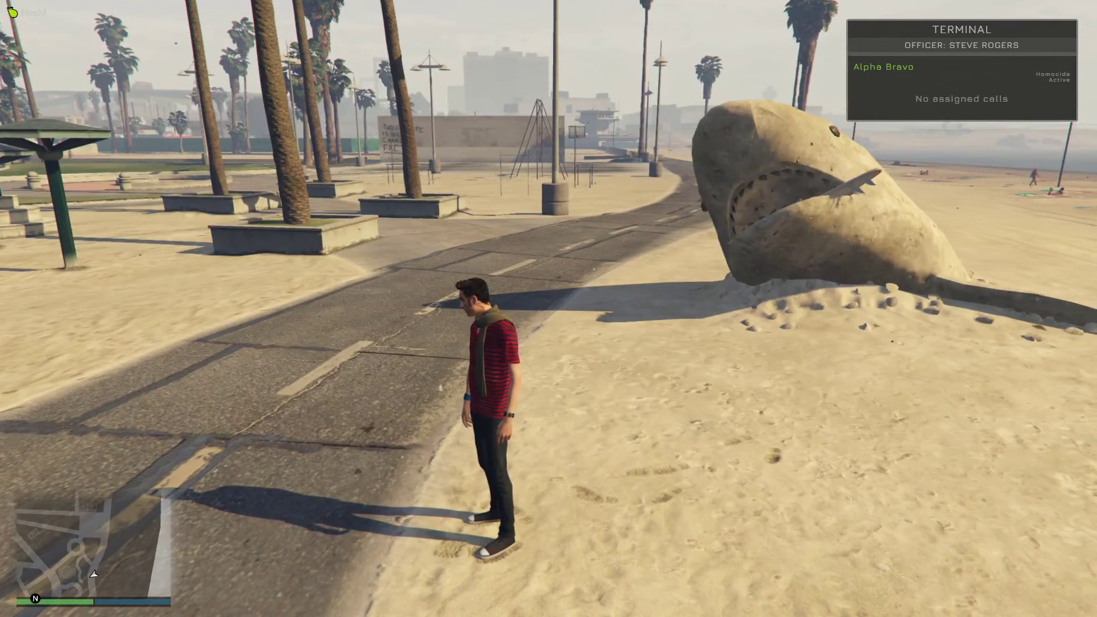
Reposition the MDT terminal to the lower right with /mt and finish positioning it.
key("alt+Tab")
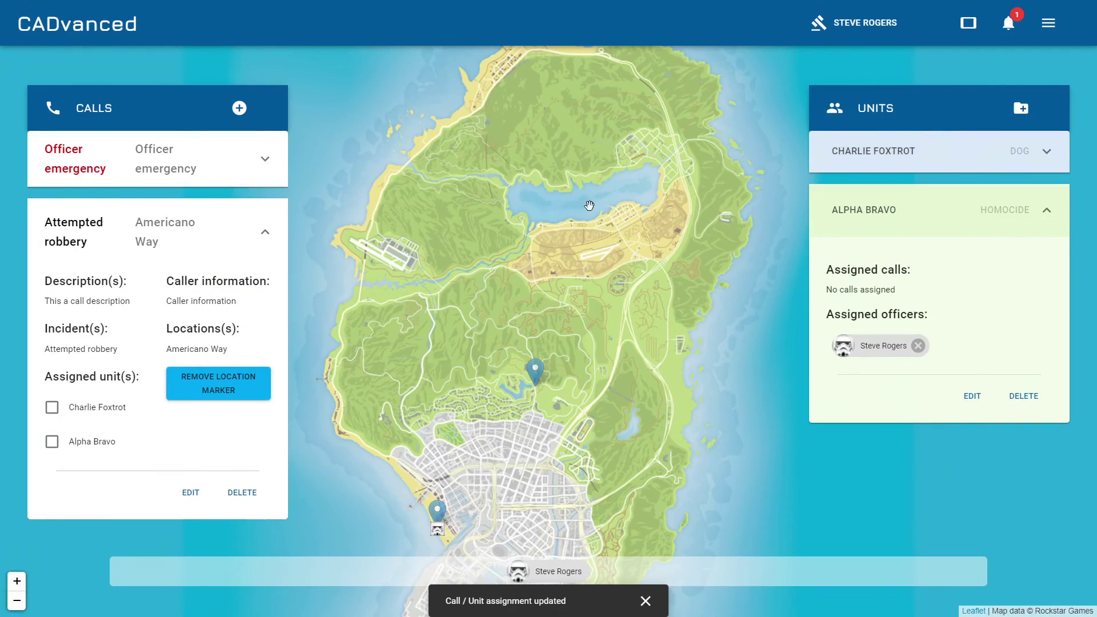
key("alt+Tab")
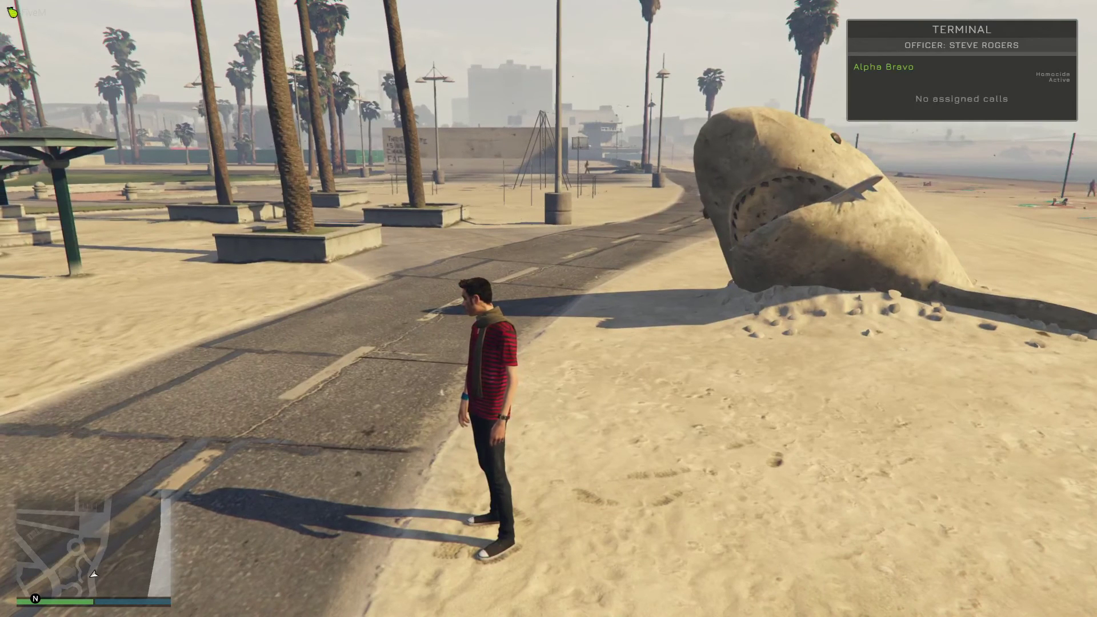
type("t")
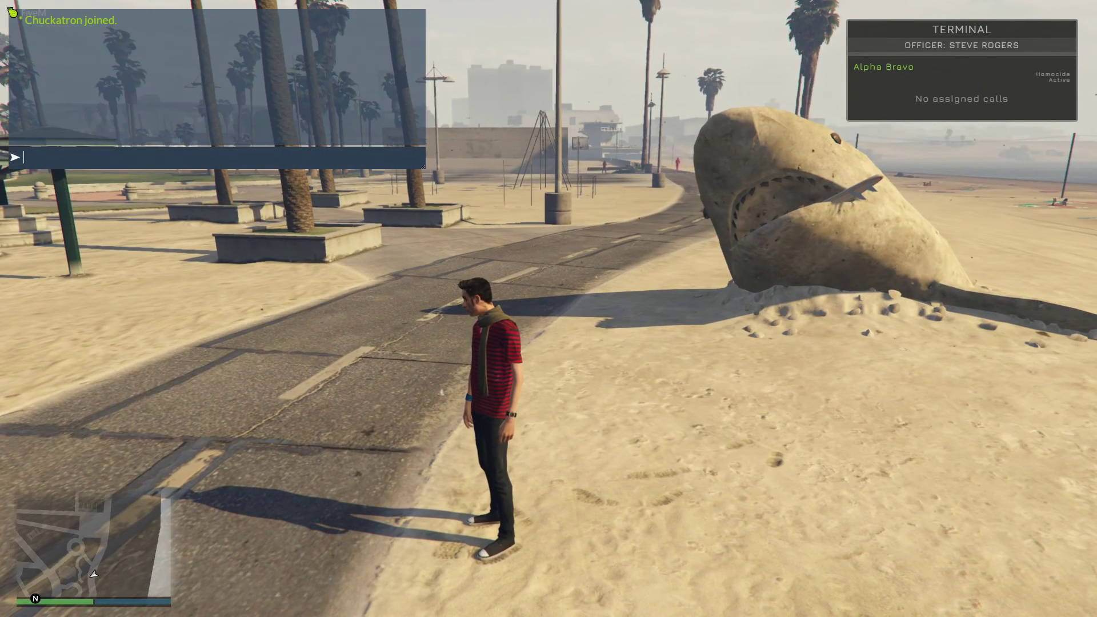
type("/mt")
key("Return")
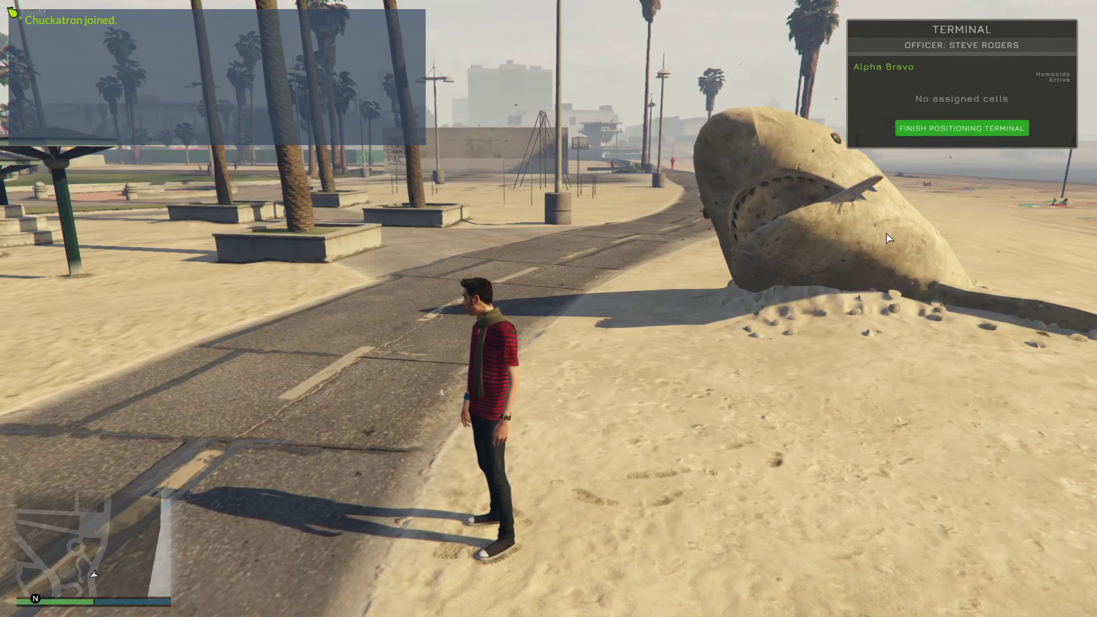
left_click_drag(1026, 29, 996, 456)
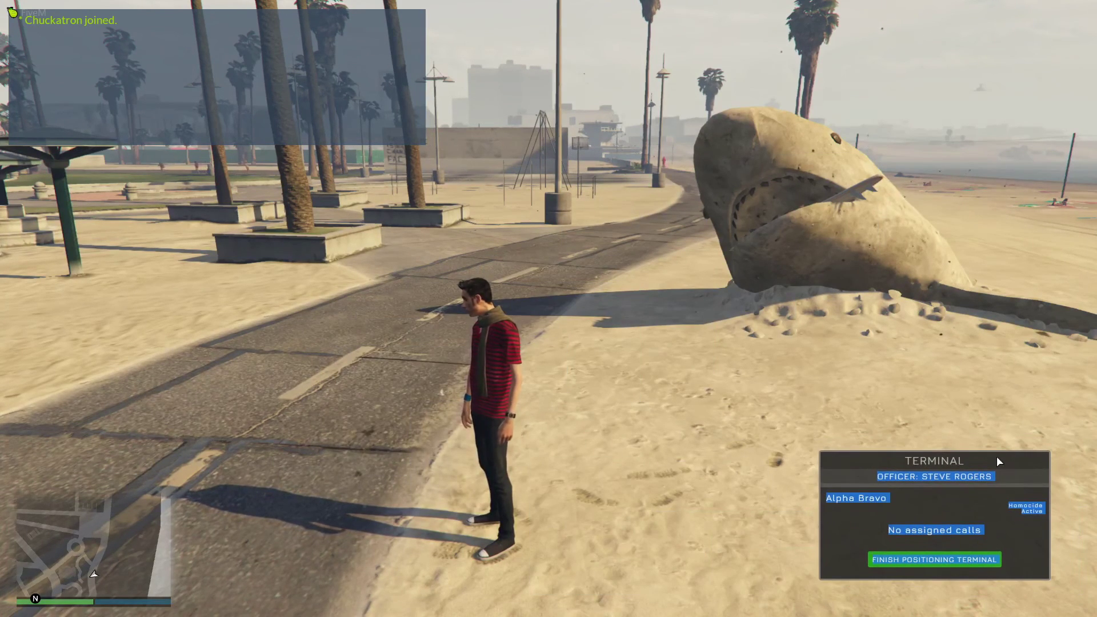
left_click(997, 456)
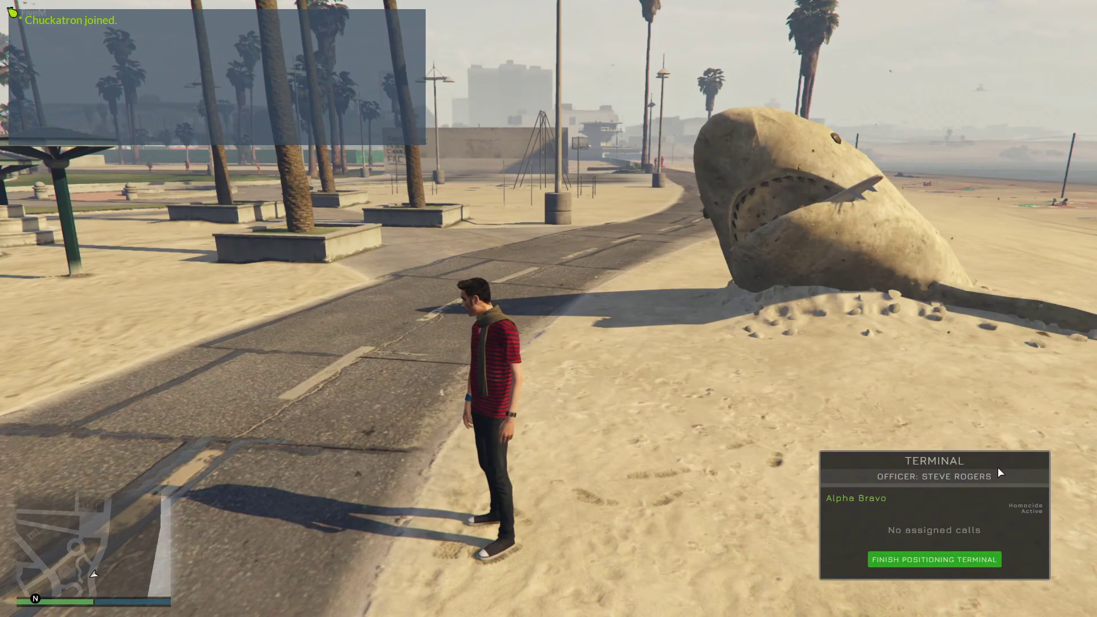
left_click(962, 560)
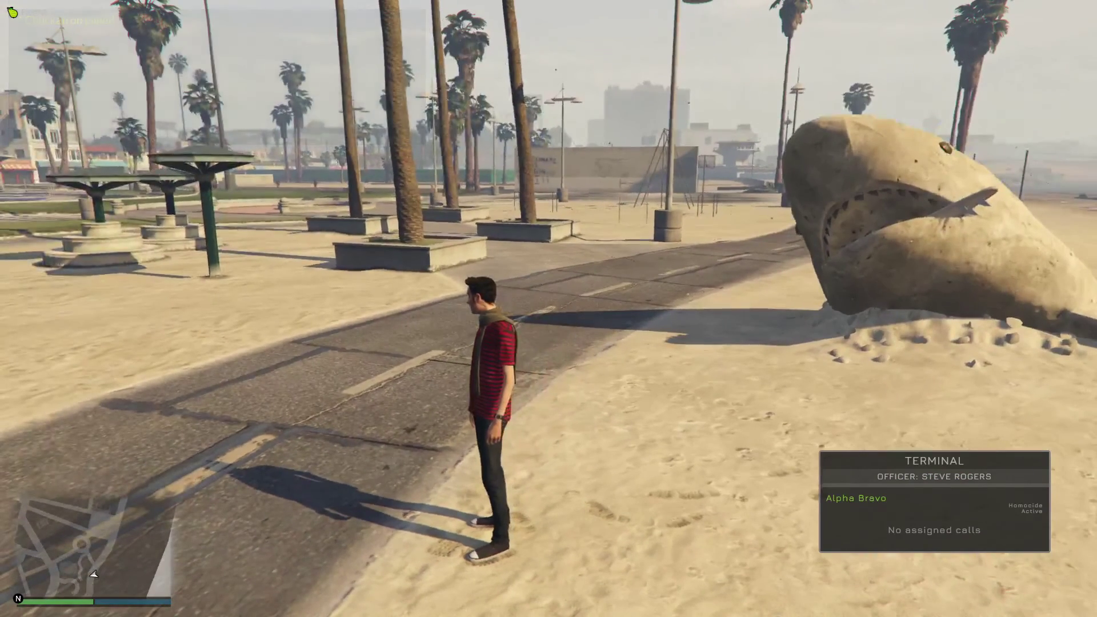
Hide the terminal with /mdt, then try /call, which is refused because only citizens can call.
type("t/mdt")
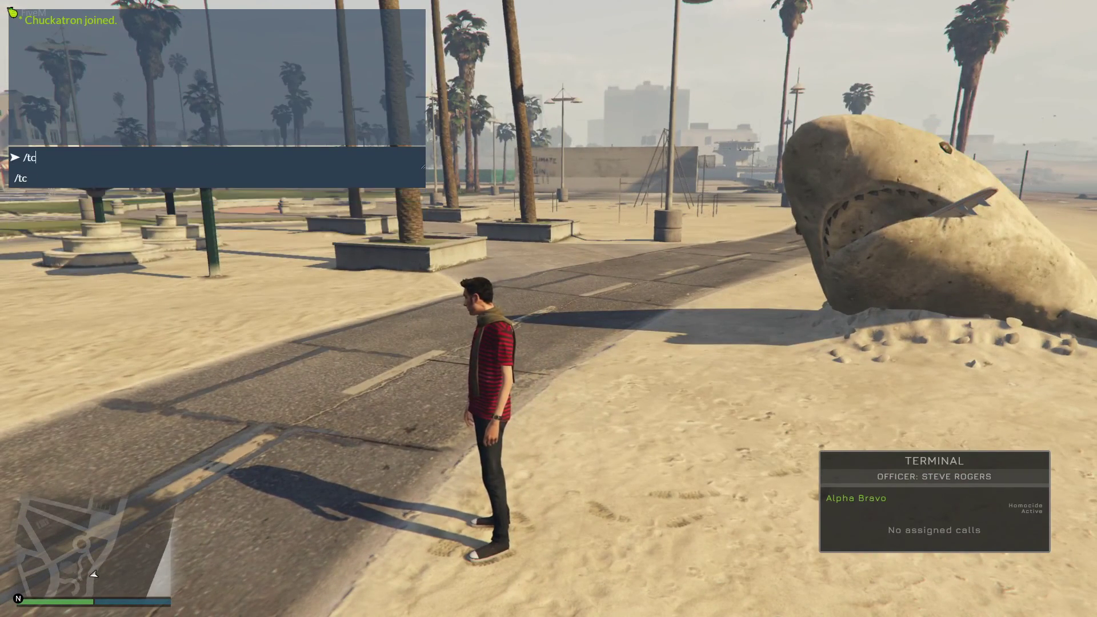
key("Return")
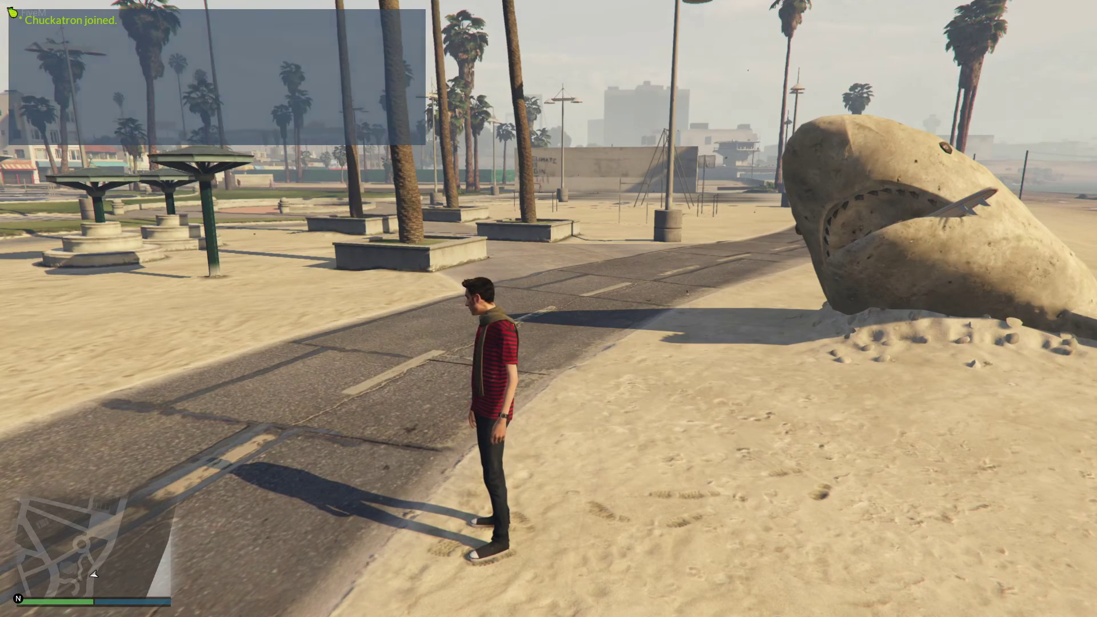
type("t")
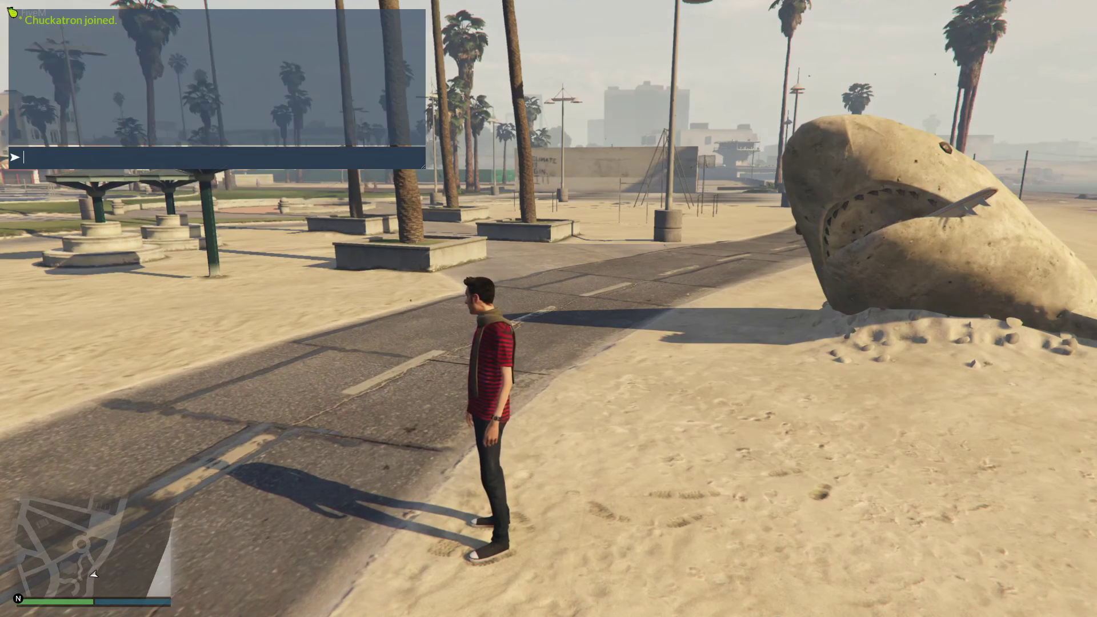
type("/call")
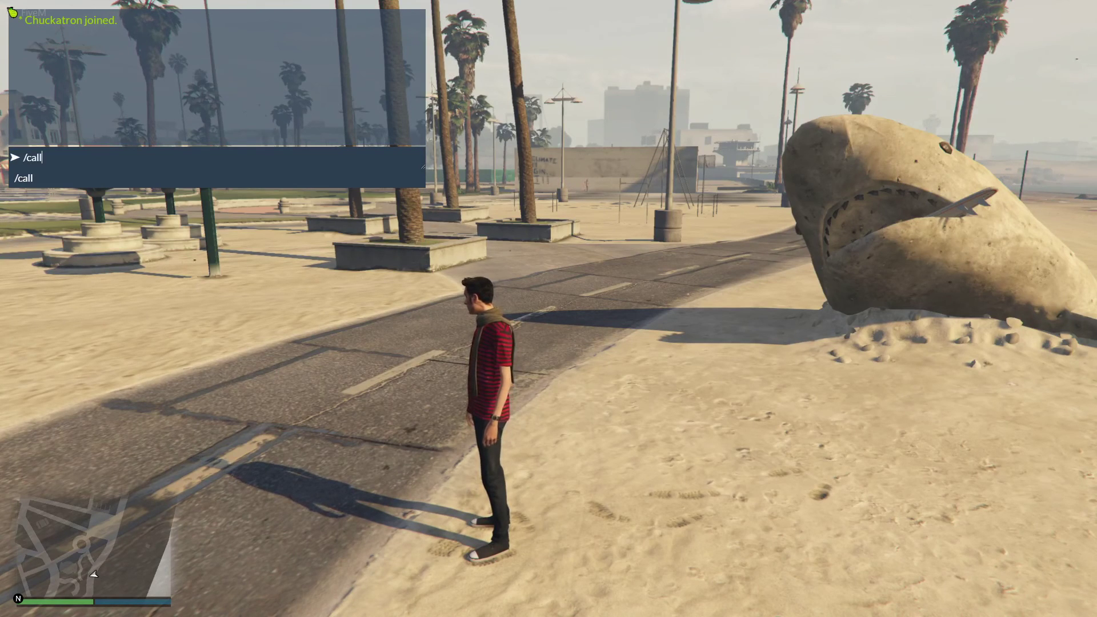
key("Return")
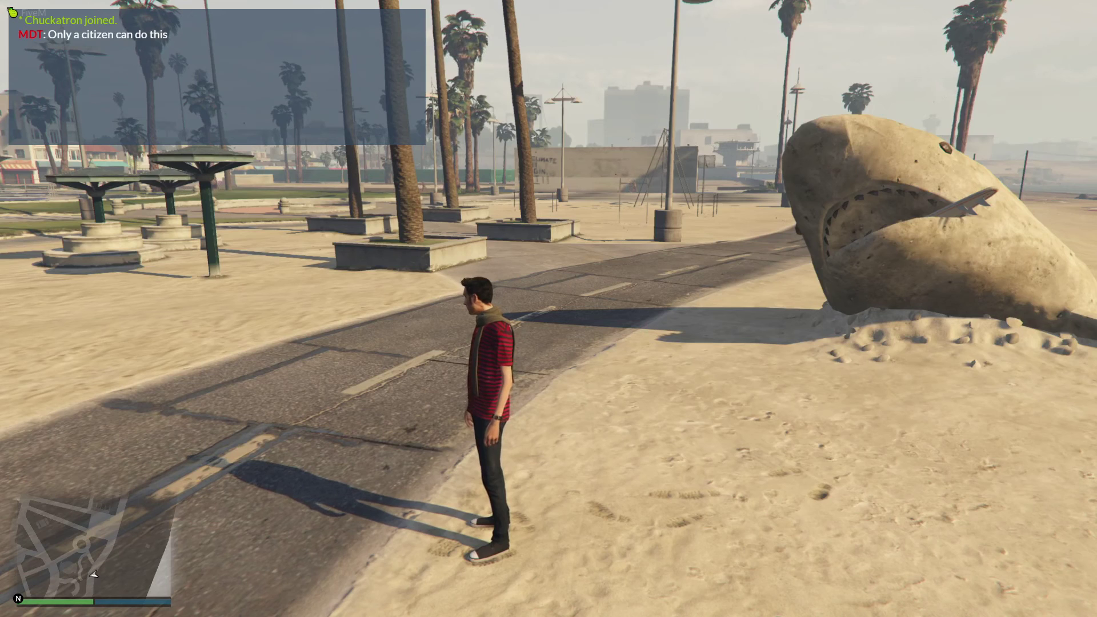
key("alt+Tab")
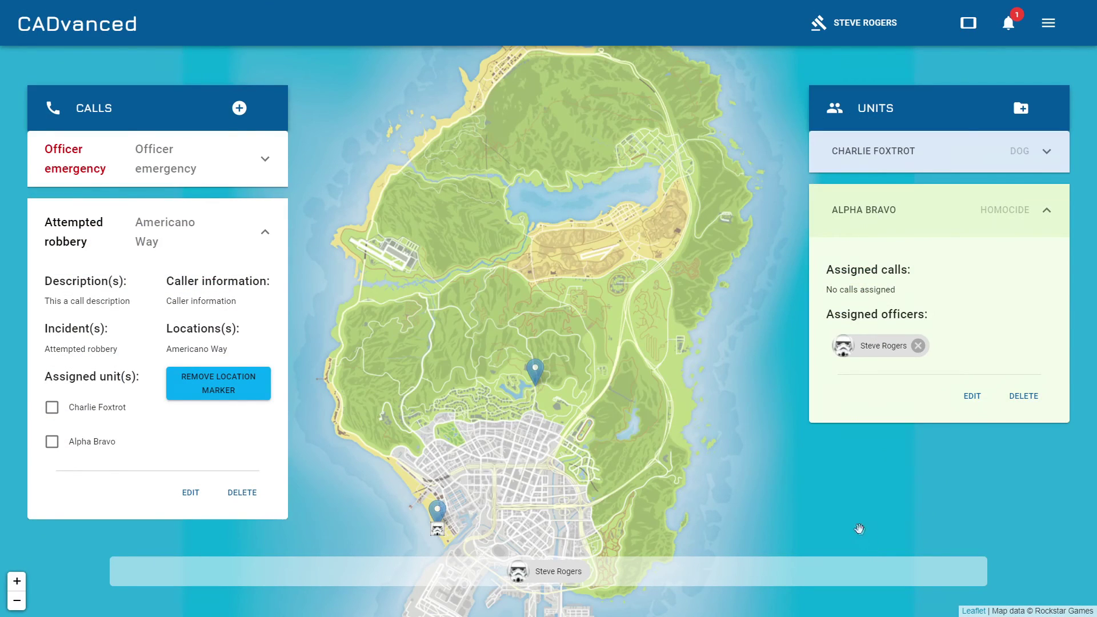
Under My citizens, switch on the Active character toggle for the existing citizen.
left_click(827, 34)
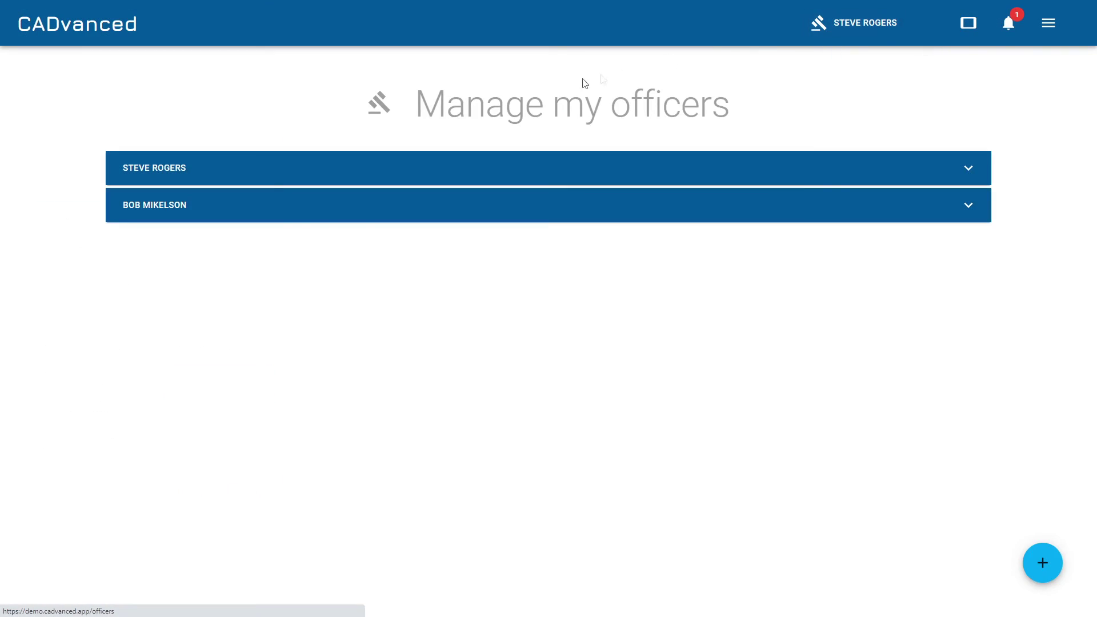
left_click(1049, 23)
left_click(1029, 138)
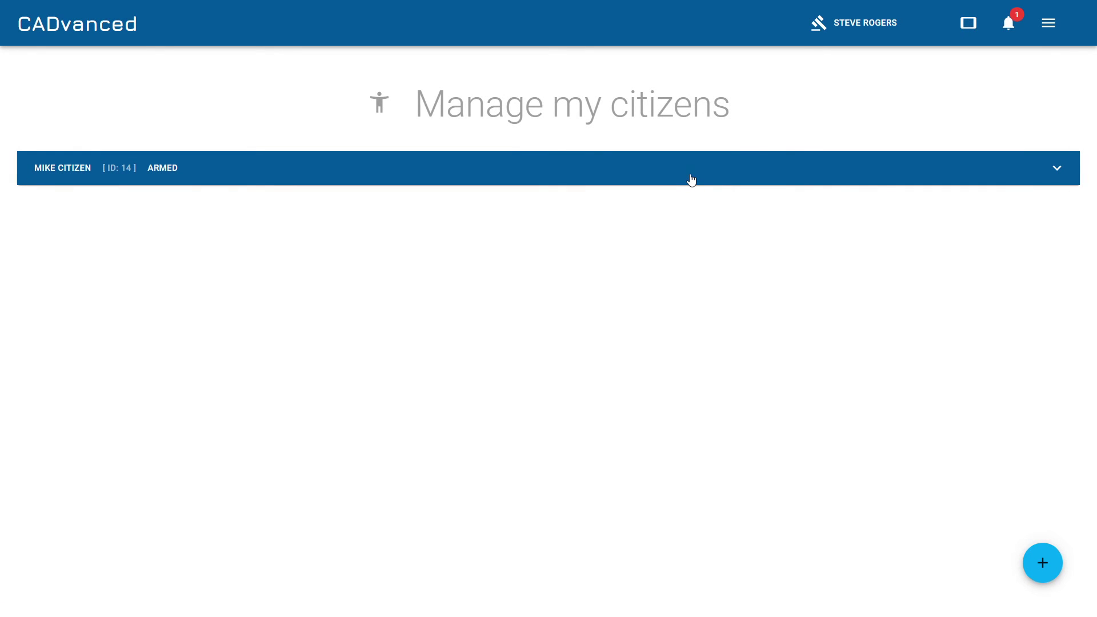
left_click(691, 181)
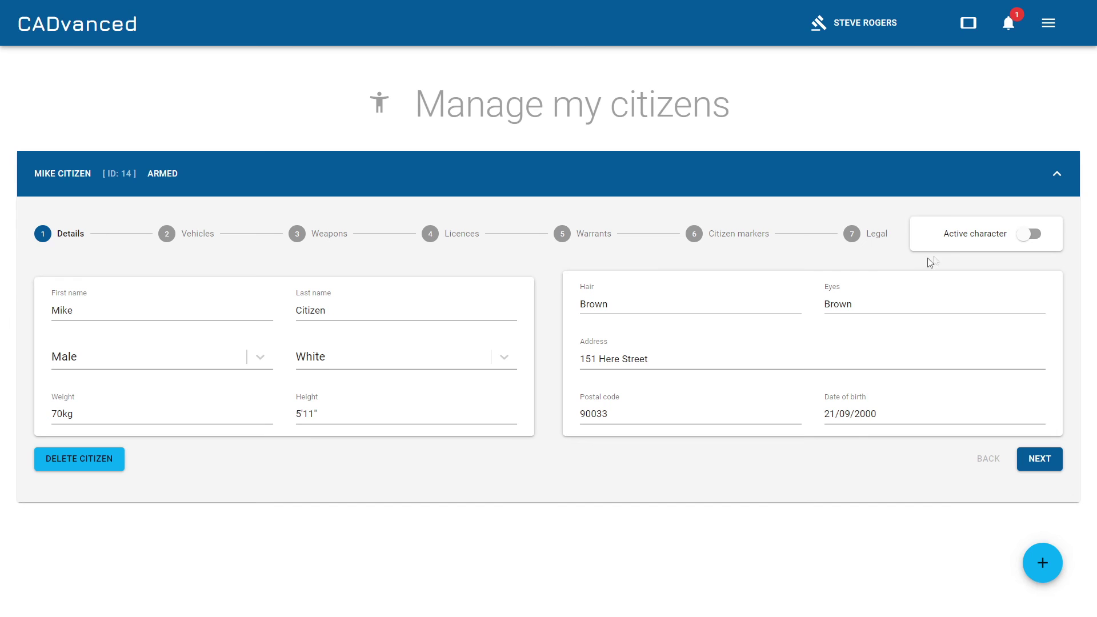
left_click(1031, 237)
key("alt+Tab")
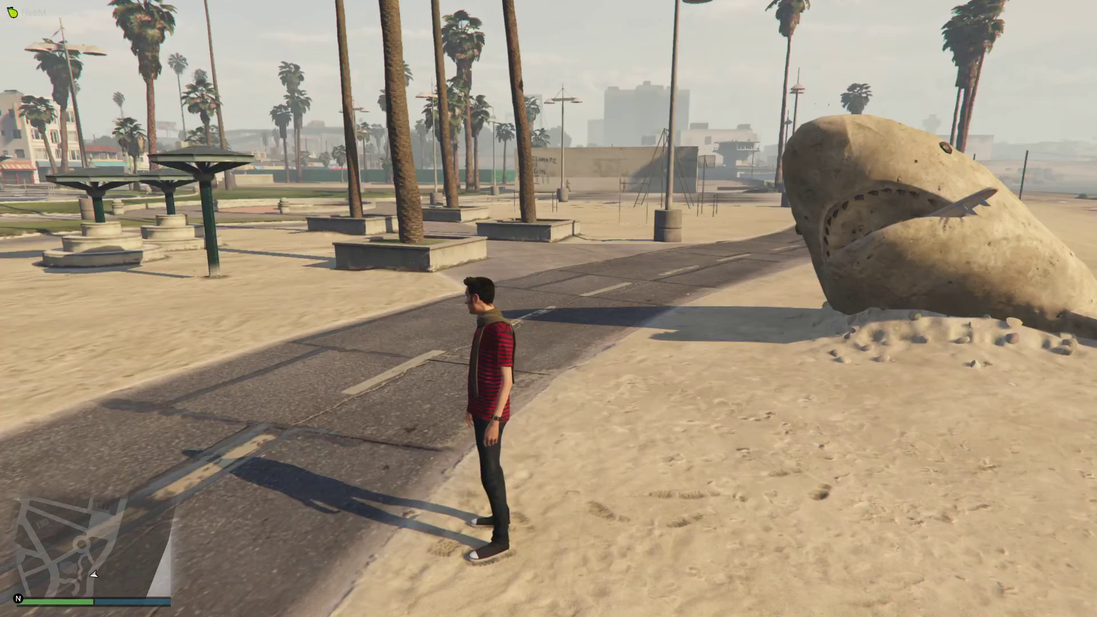
Run /call in chat and dial 999 for emergency services.
type("t/call")
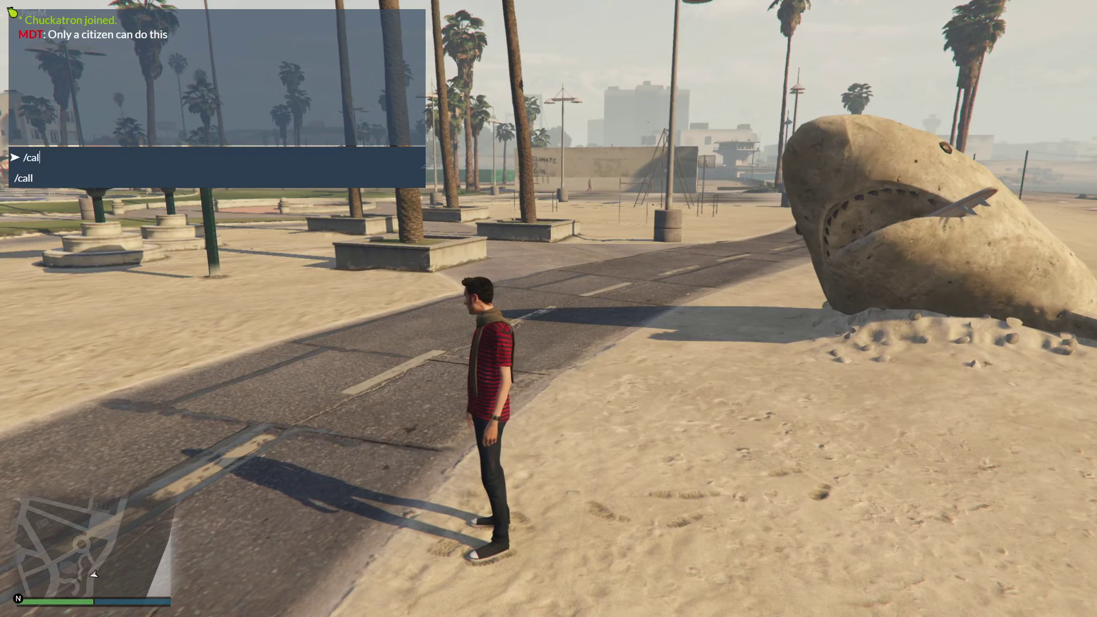
key("Return")
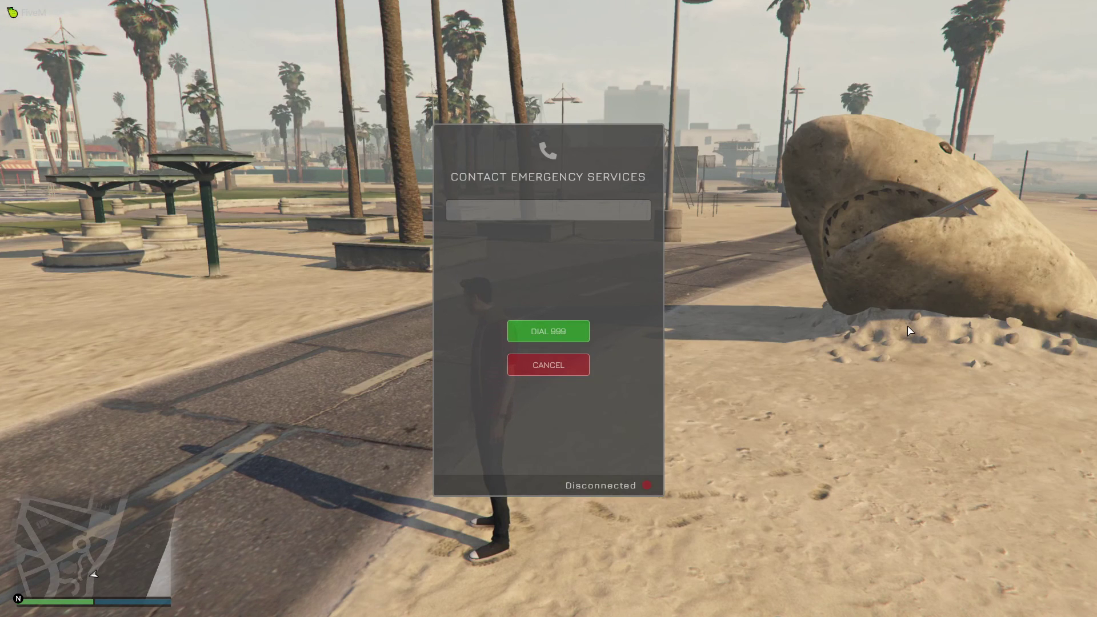
left_click(546, 332)
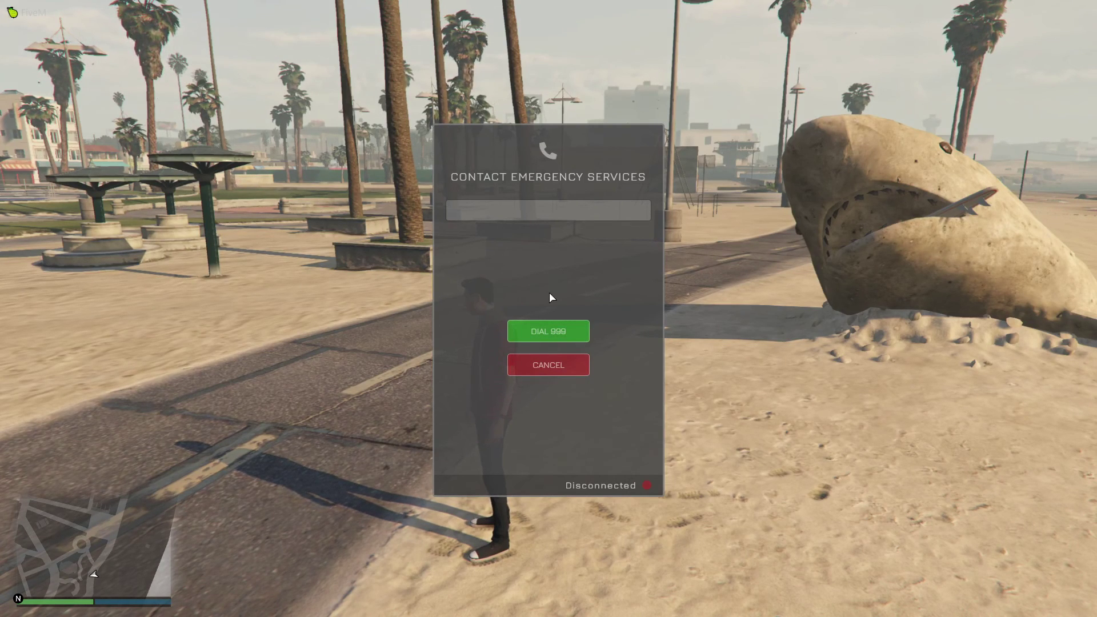
left_click(559, 335)
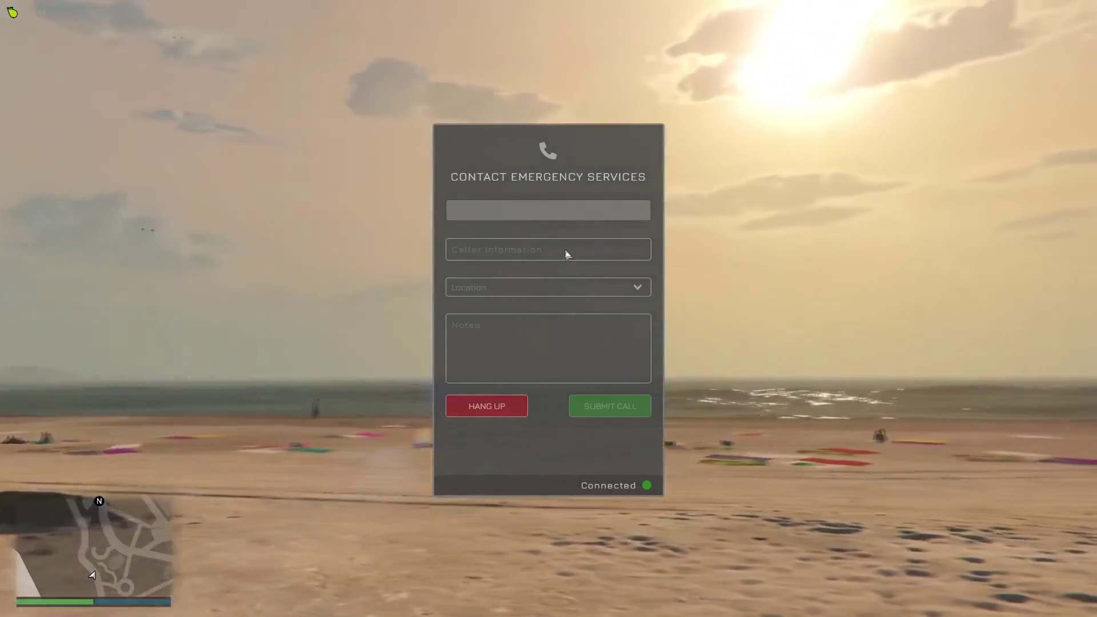
Enter the caller's name and phone number, location Aguja Street, note 'Has had his wallet stolen', and submit.
left_click(564, 247)
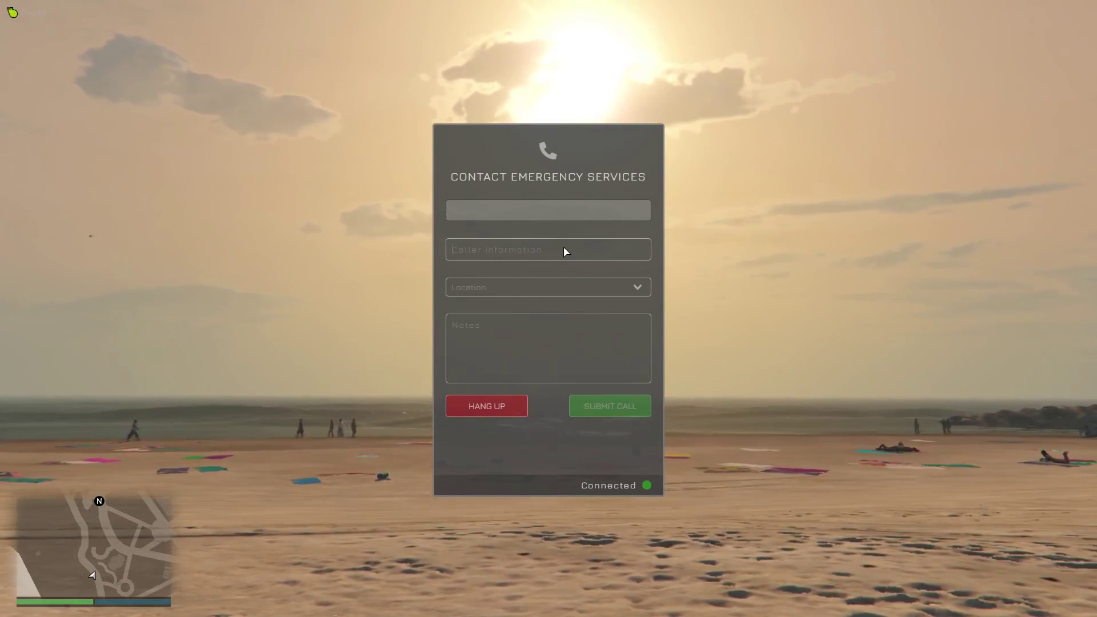
type("Mie")
type("e Citizen")
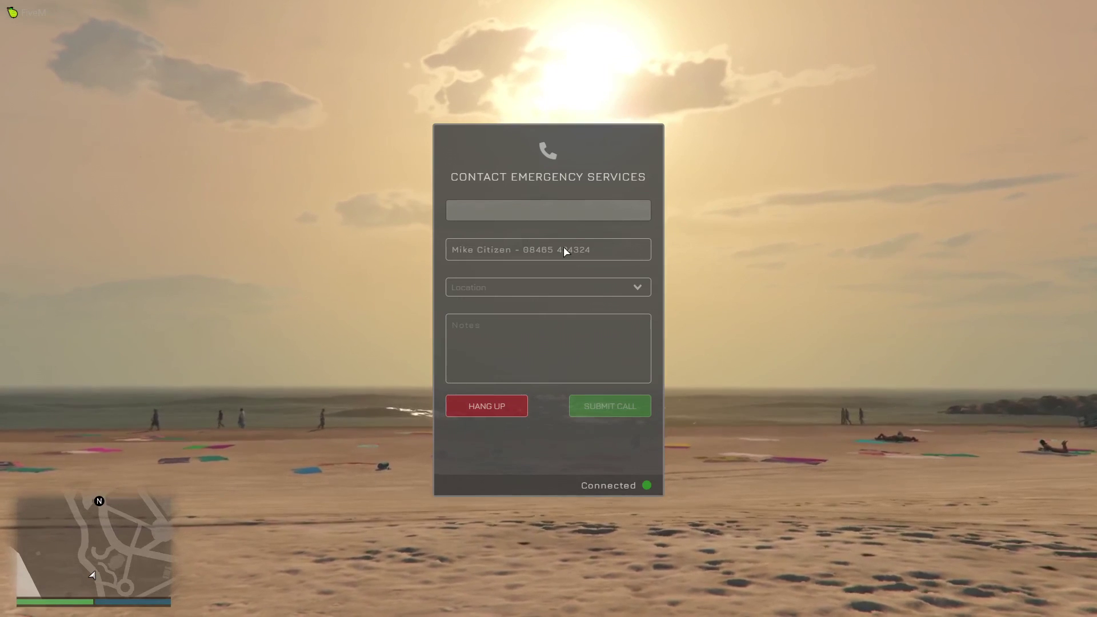
left_click(639, 287)
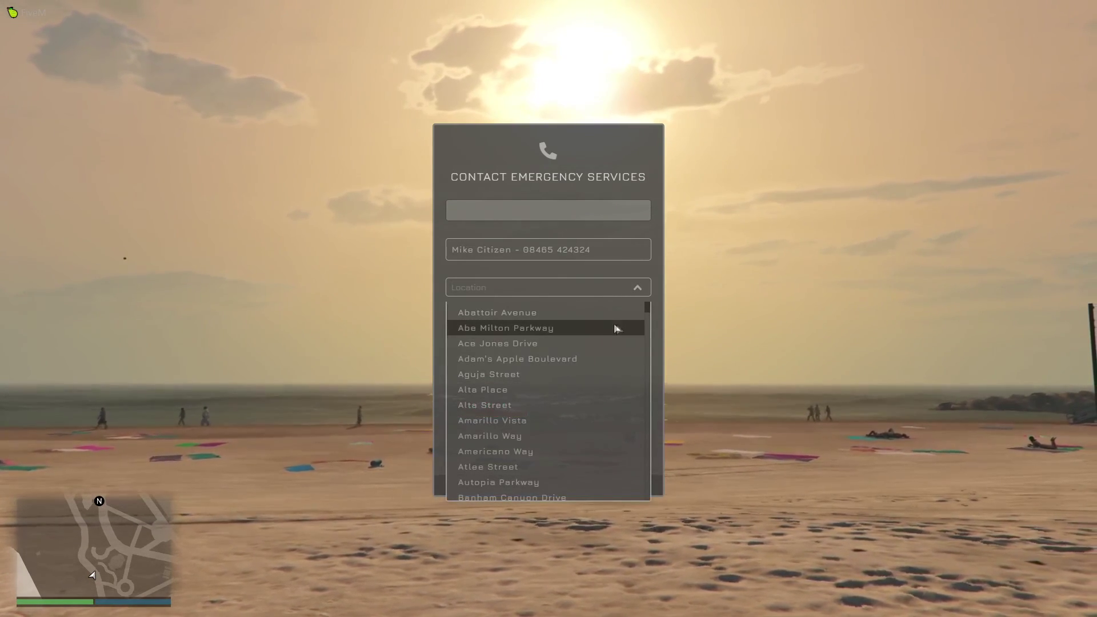
left_click(598, 377)
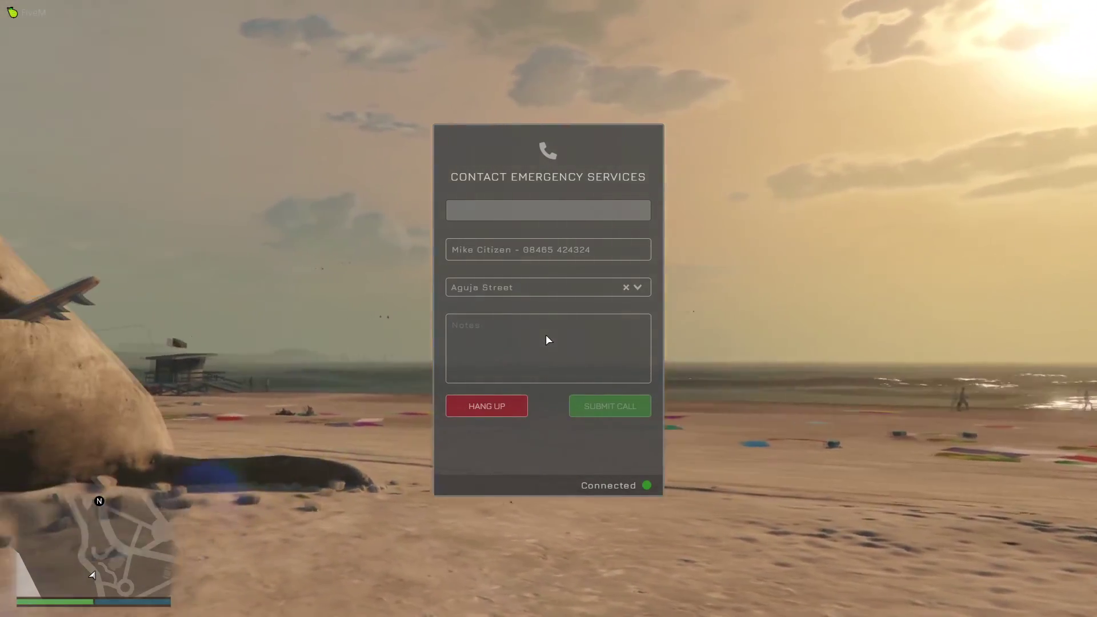
type("Has had ")
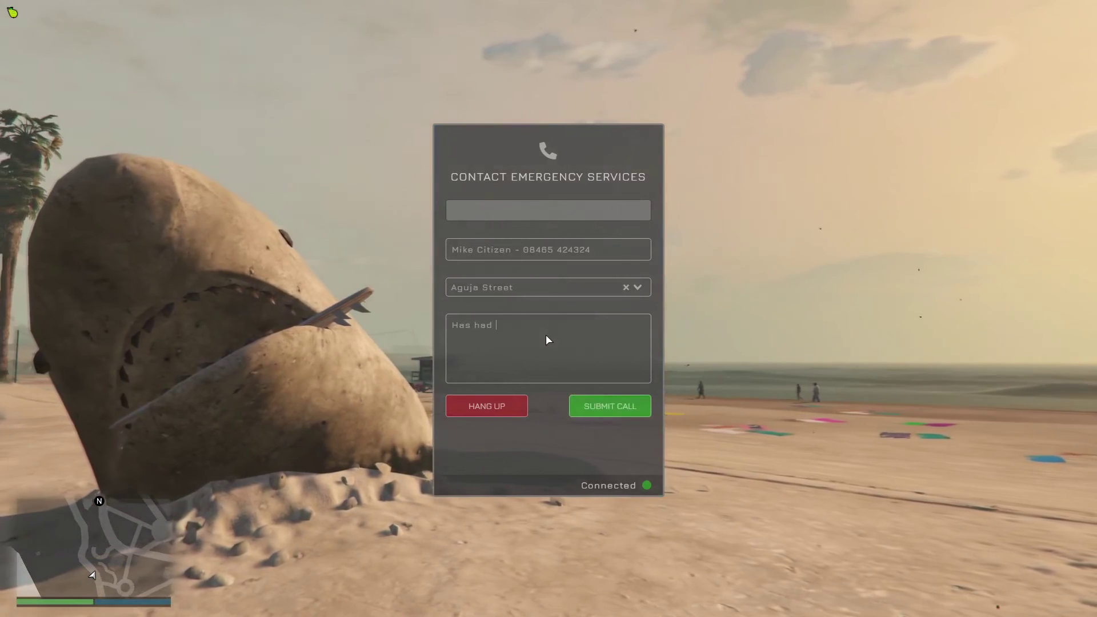
type("his wallet")
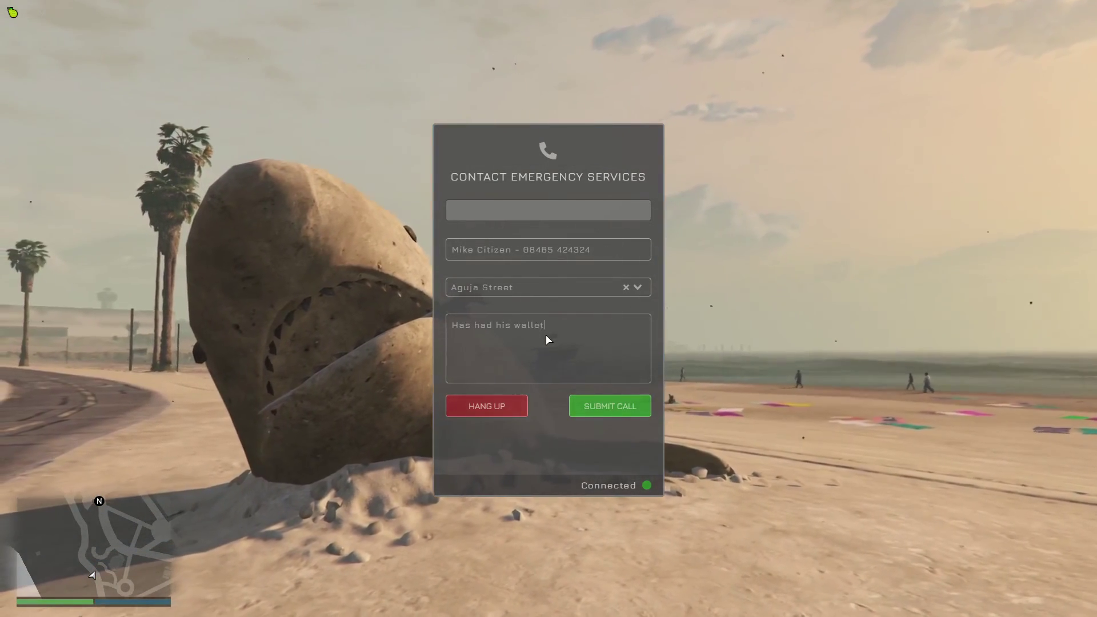
type(" stolen")
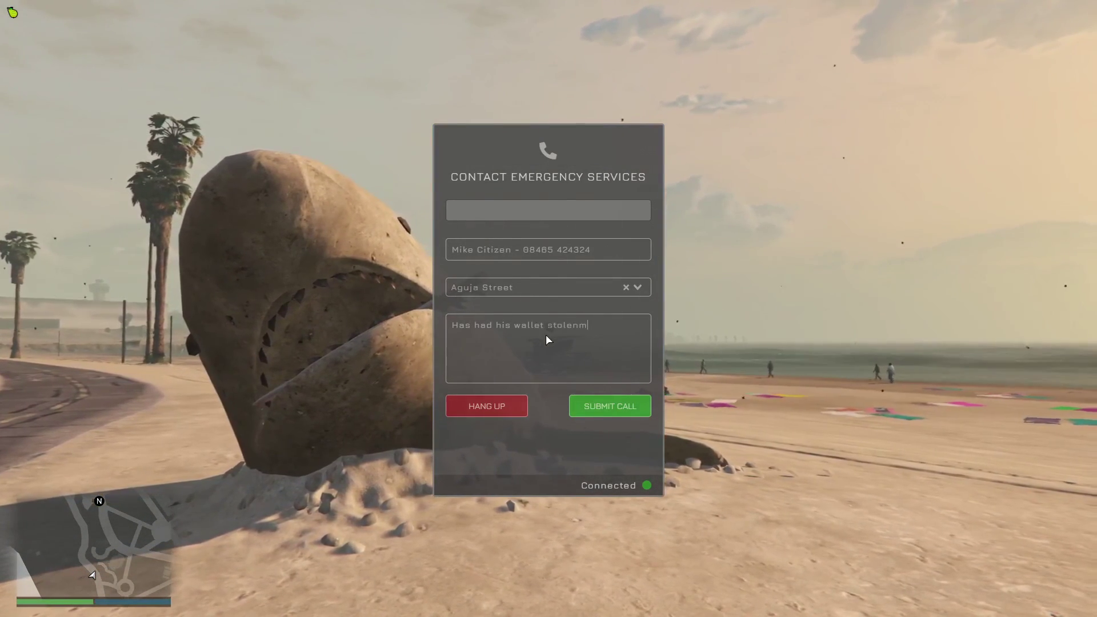
left_click(611, 406)
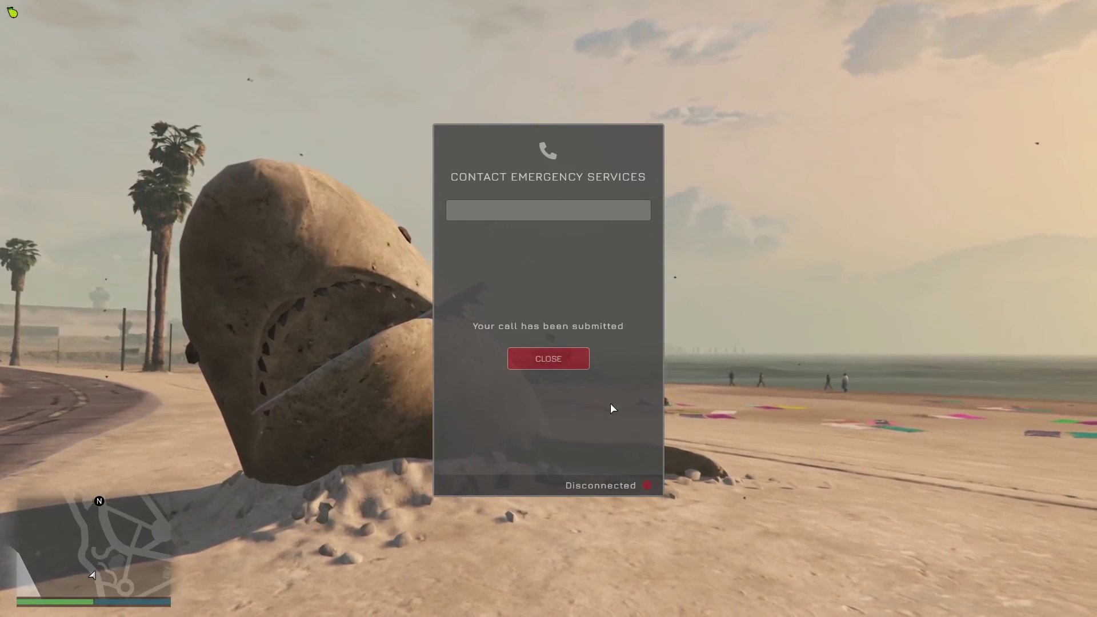
In the Dispatcher, expand the Aguja Street Citizen call and pan the map to its marker.
key("alt+Tab")
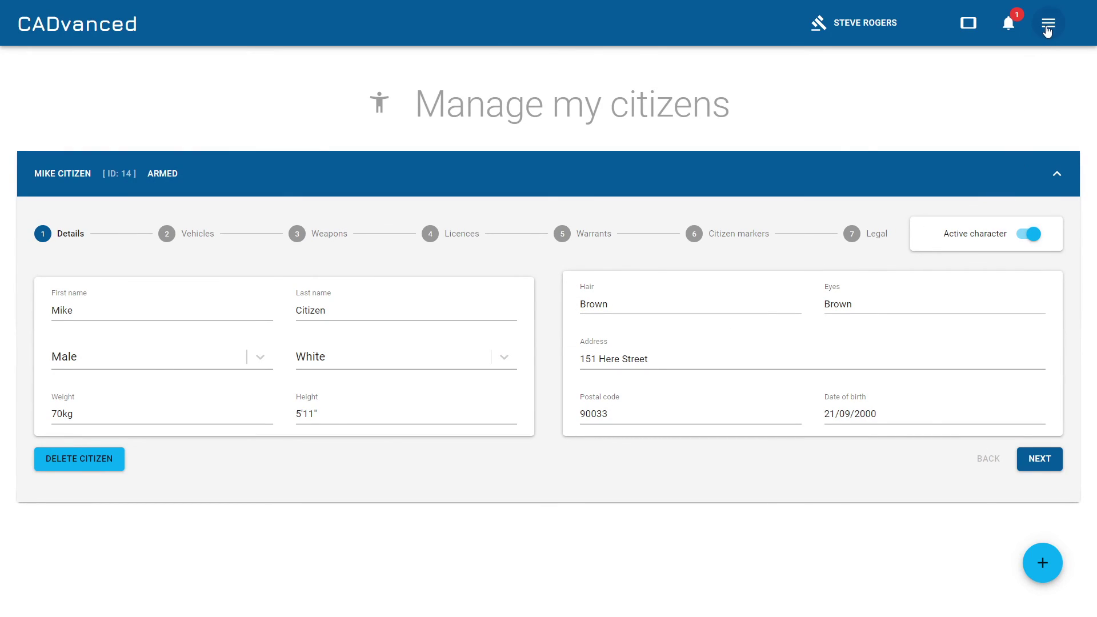
left_click(1048, 31)
left_click(1046, 73)
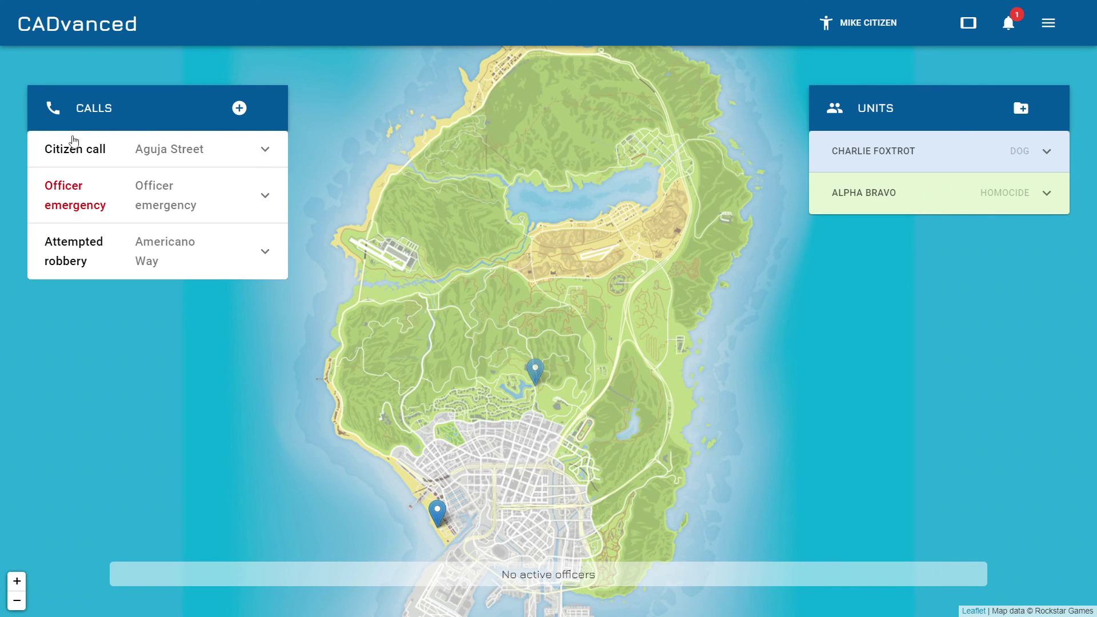
left_click(266, 151)
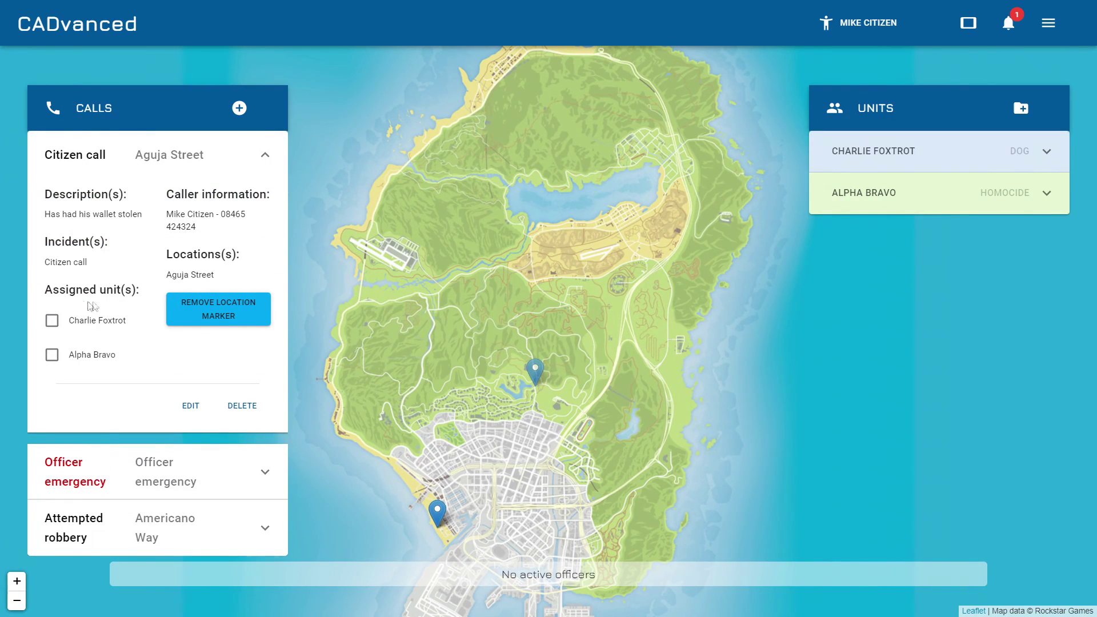
left_click_drag(555, 448, 697, 277)
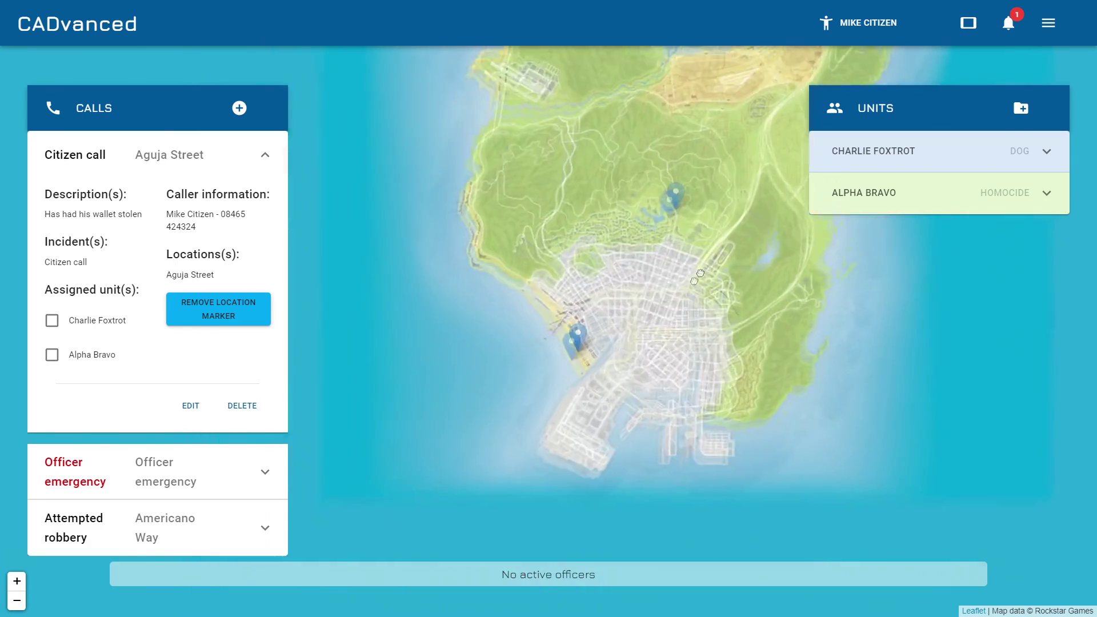
scroll(587, 332, "up", 3)
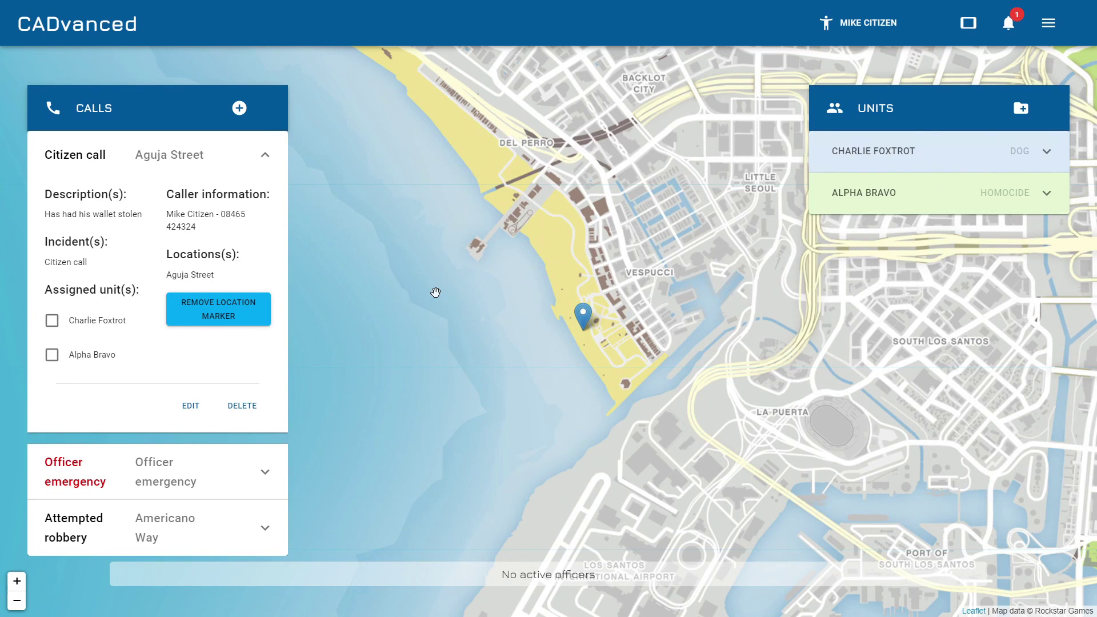
scroll(436, 293, "down", 4)
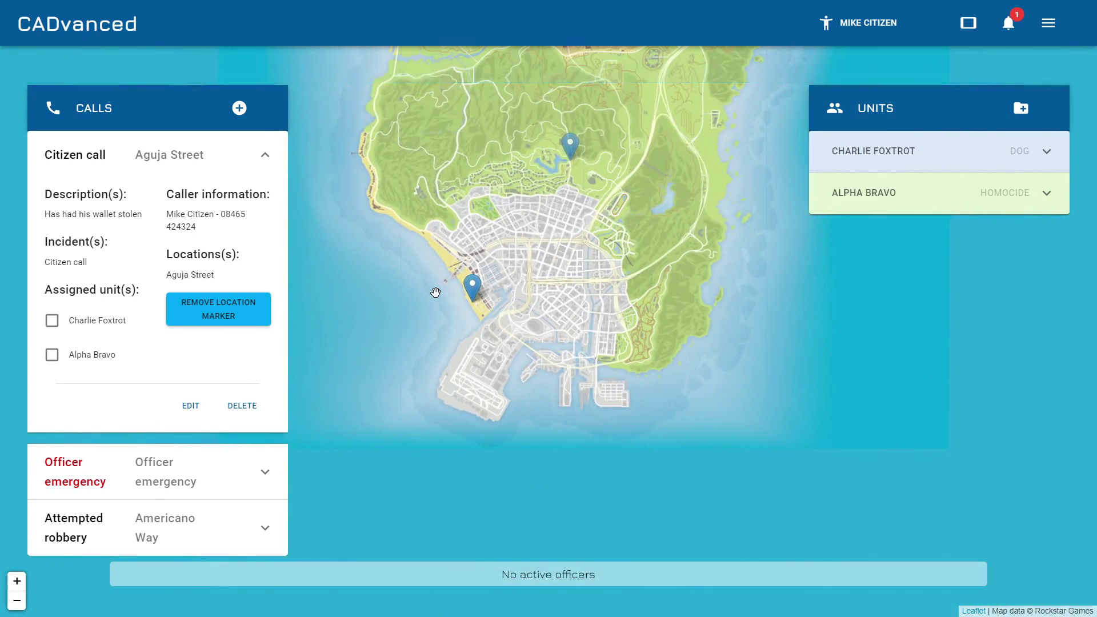